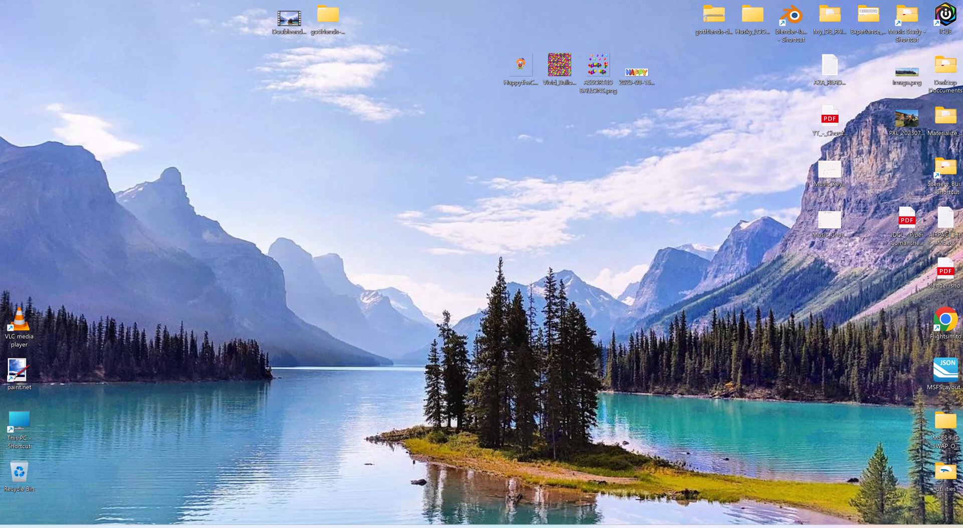
Step: Switch to Photoshop and examine the vivid balloons, assorted balloons, HAPPY lettering and HappytheClown images
left_click(679, 527)
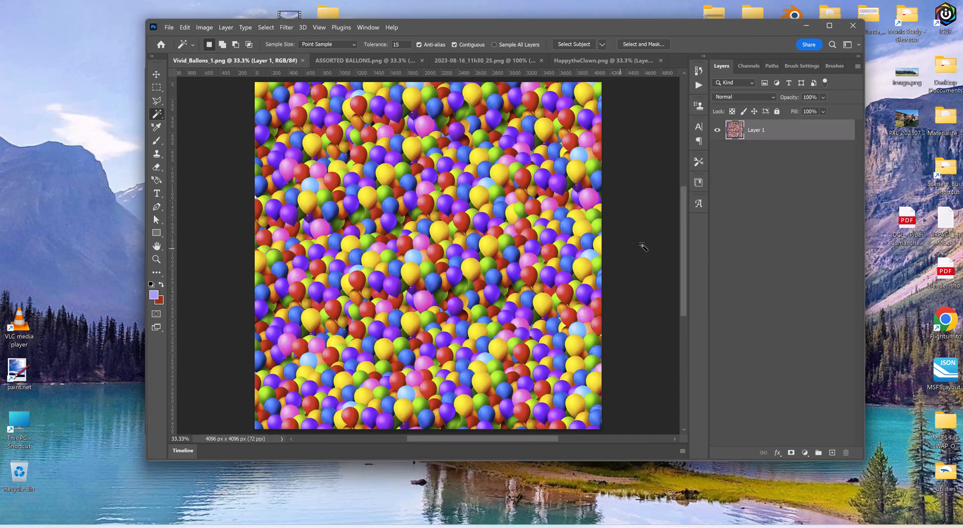
mouse_move(683, 240)
left_mouse_down()
mouse_move(684, 253)
mouse_move(684, 236)
left_mouse_up()
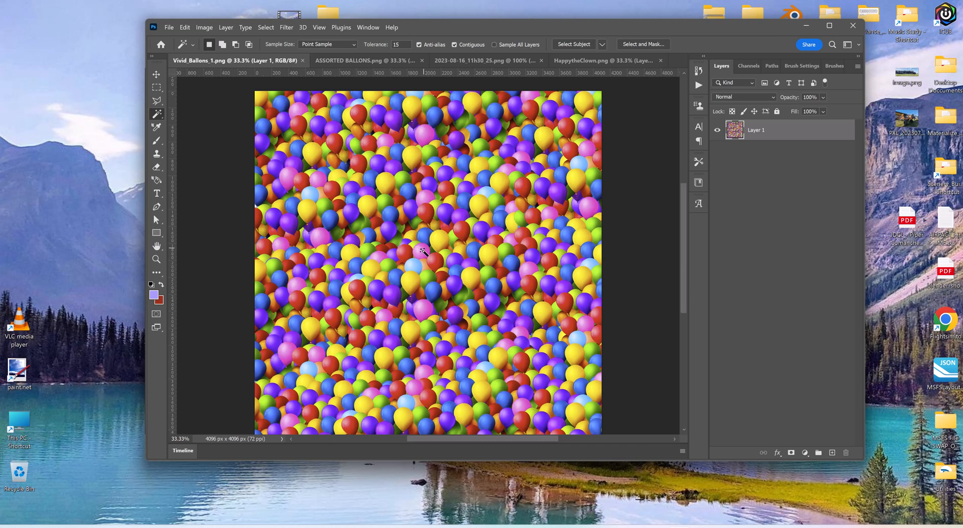
left_click(356, 60)
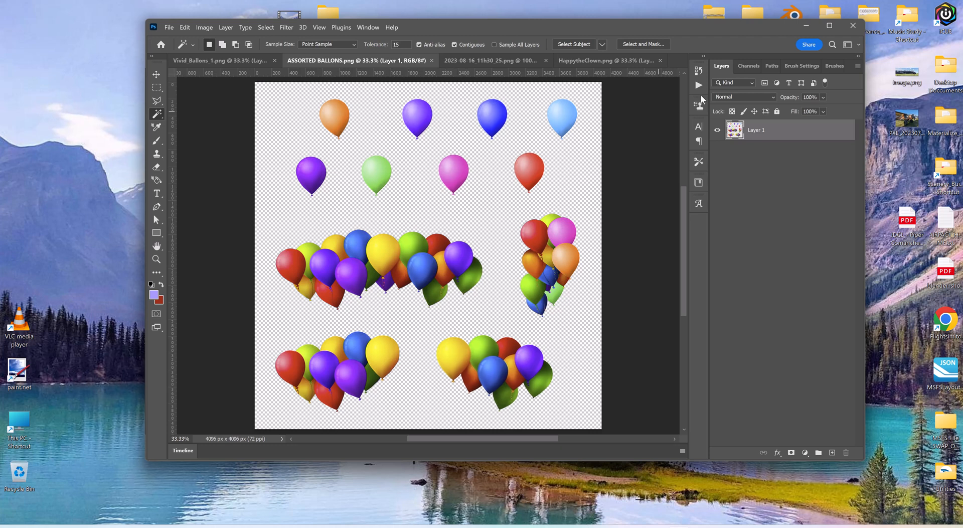
left_click(519, 60)
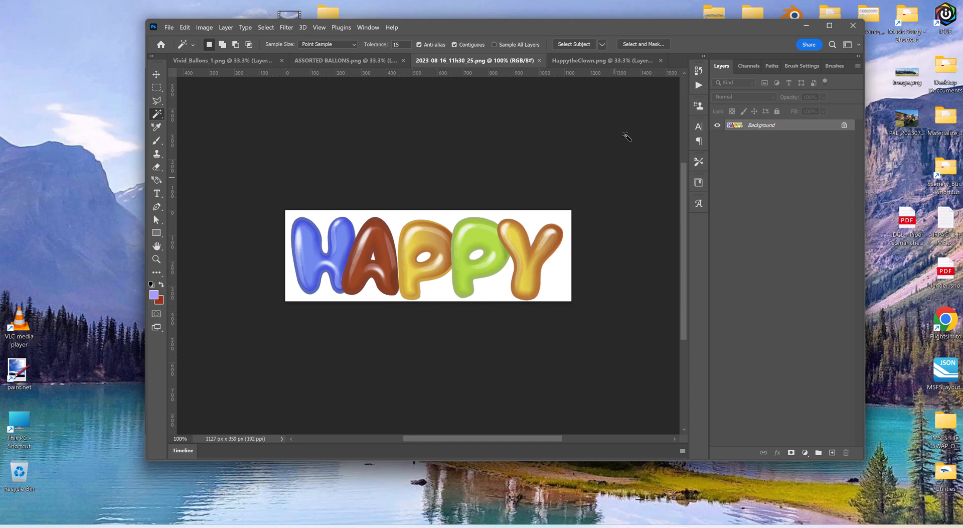
left_click(601, 60)
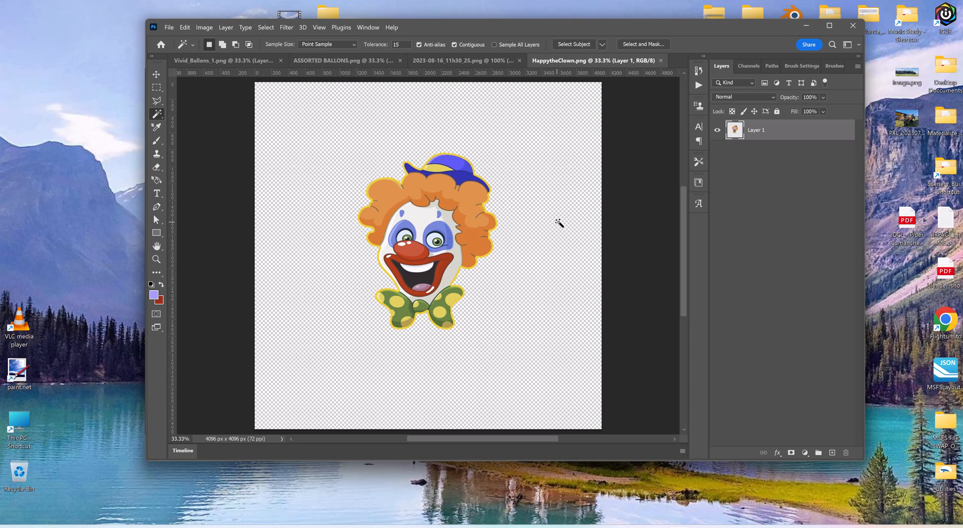
Step: Close all four open images and exit Photoshop
left_click(661, 60)
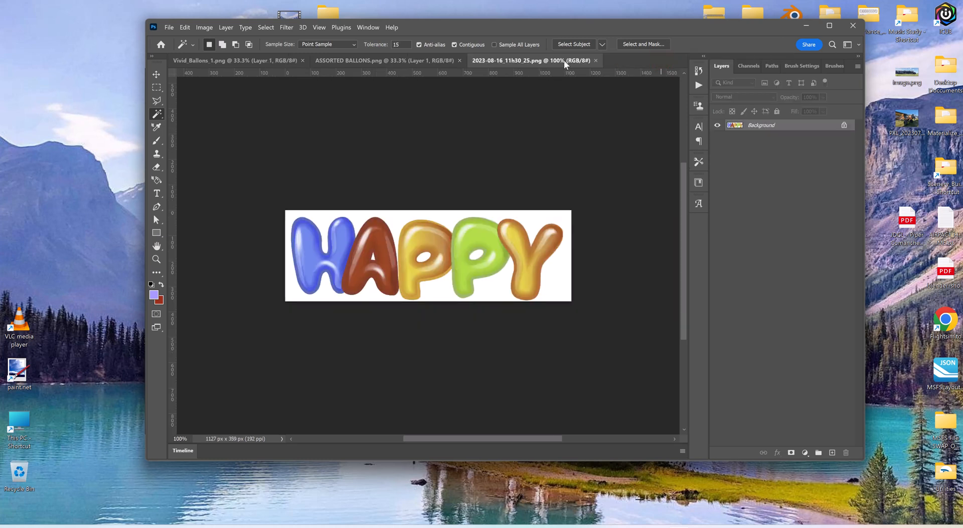
left_click(593, 59)
left_click(460, 61)
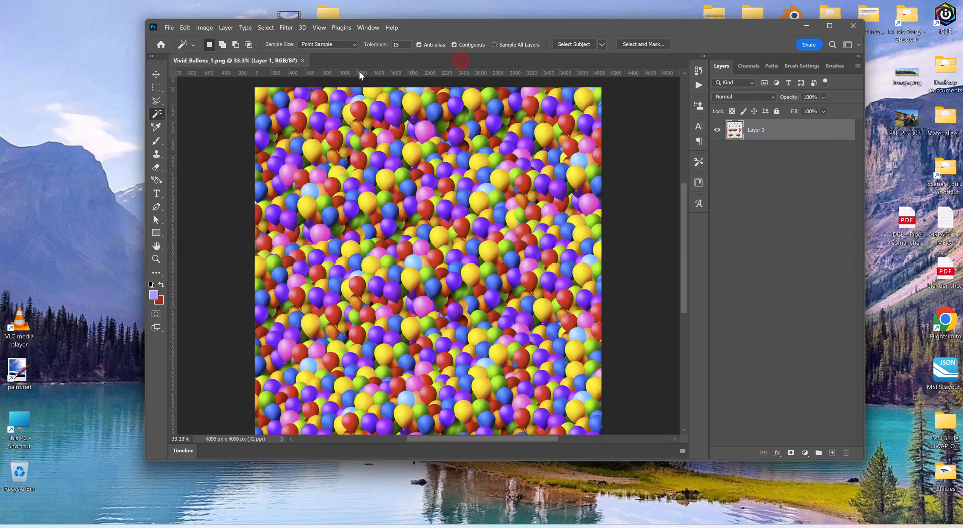
left_click(303, 61)
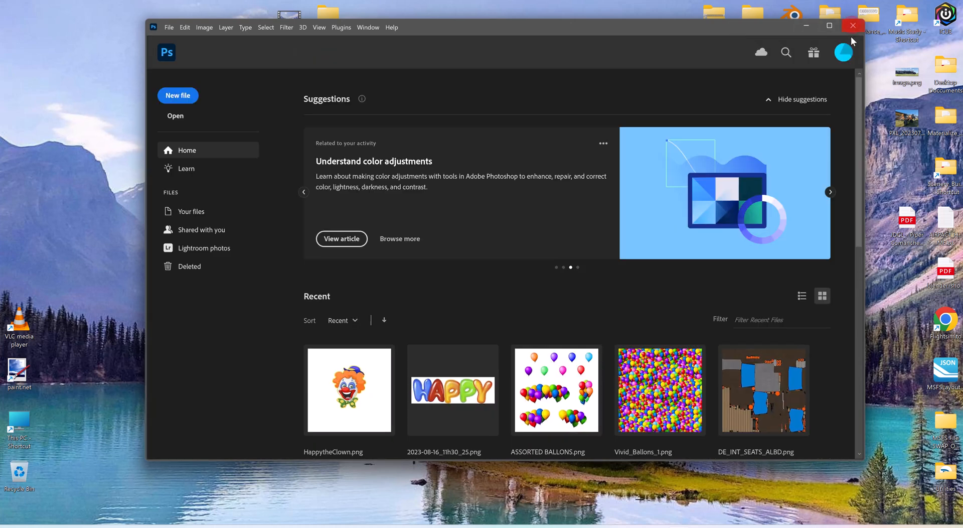
left_click(852, 25)
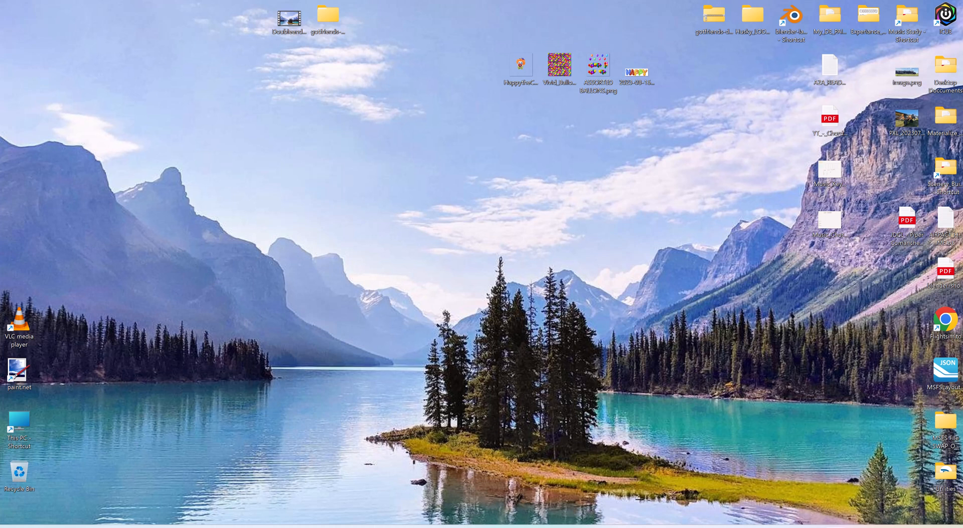
Step: Switch to Blender and examine the aircraft model from the right, left, top and bottom orthographic views
key("alt+Tab")
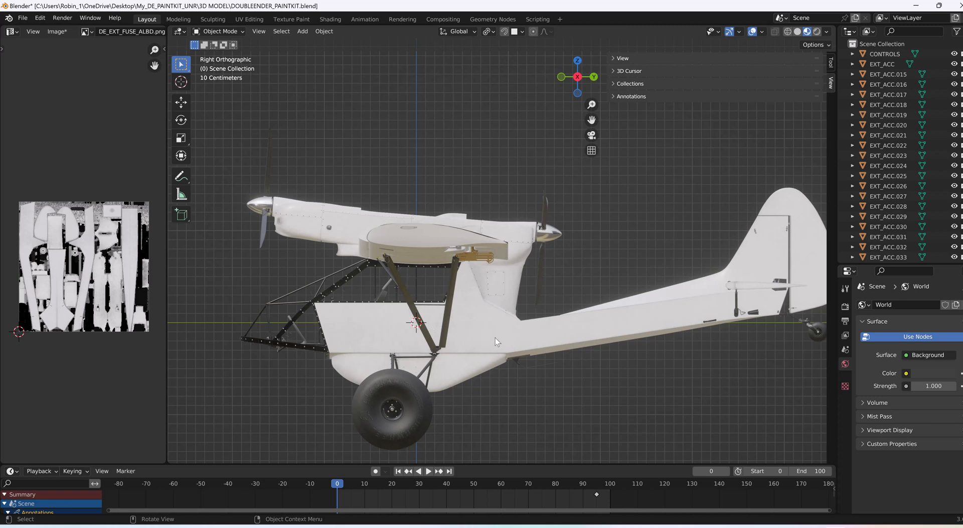
mouse_move(495, 338)
middle_mouse_down()
mouse_move(510, 396)
mouse_move(509, 301)
mouse_move(576, 331)
mouse_move(510, 302)
mouse_move(510, 330)
middle_mouse_up()
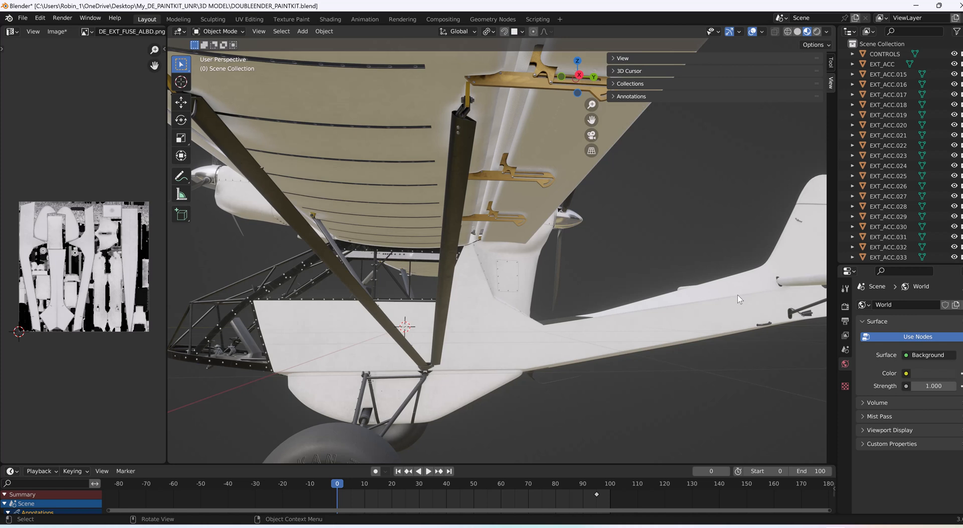
key("KP_3")
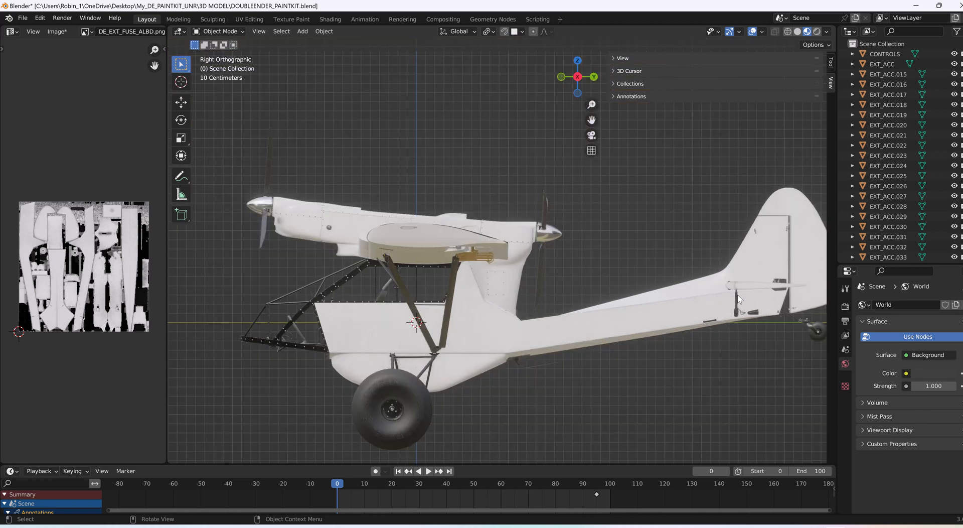
key("ctrl+KP_3")
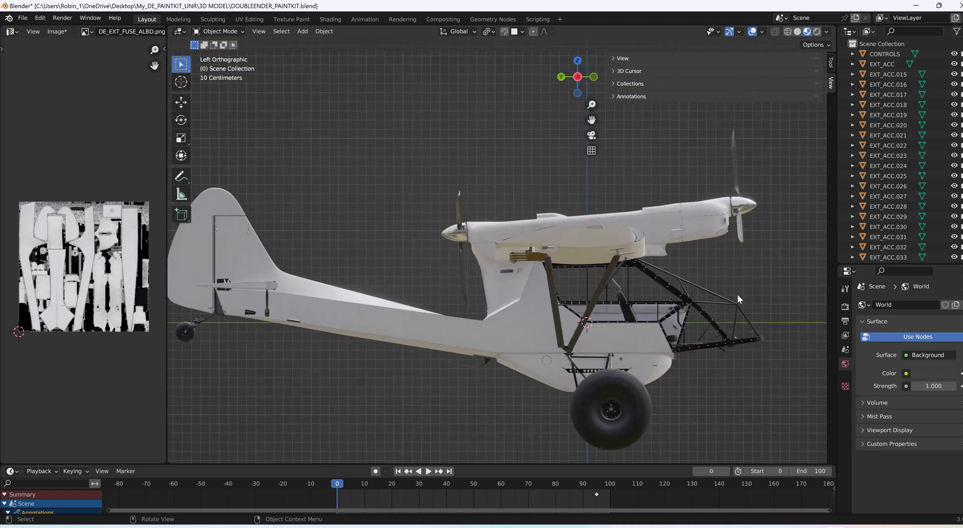
key("KP_3")
key("KP_7")
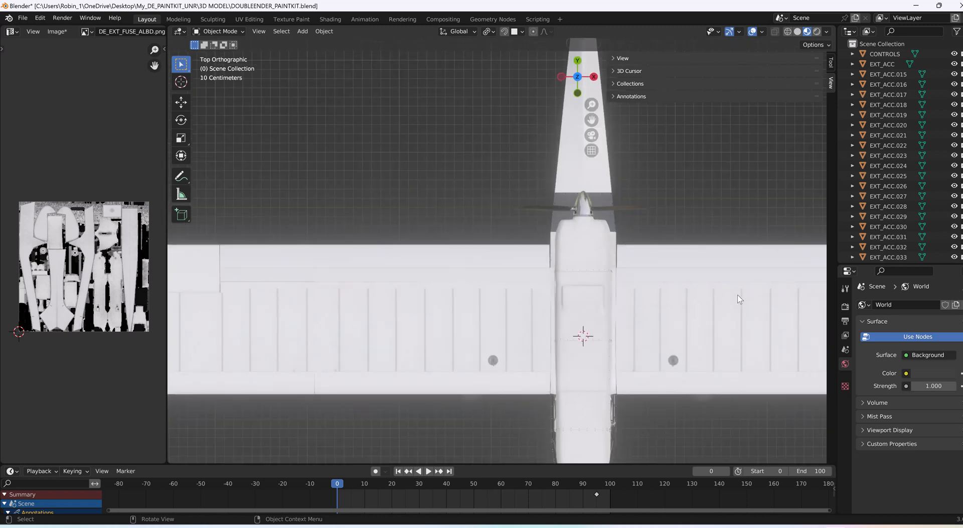
key("KP_3")
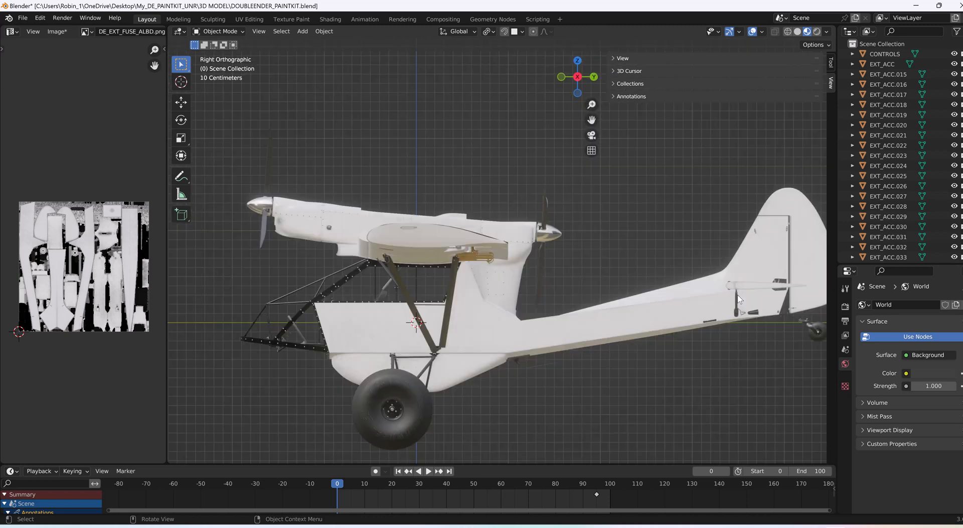
key("KP_7")
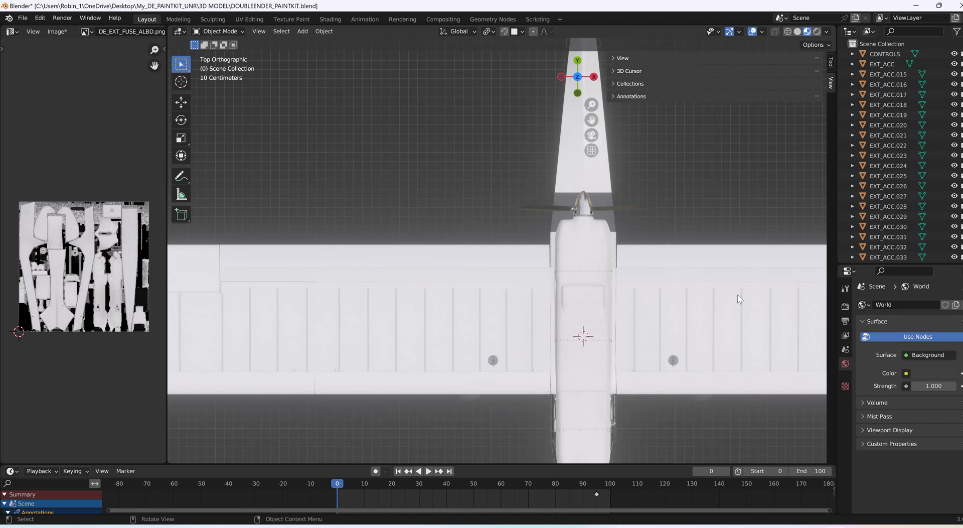
key("ctrl+KP_7")
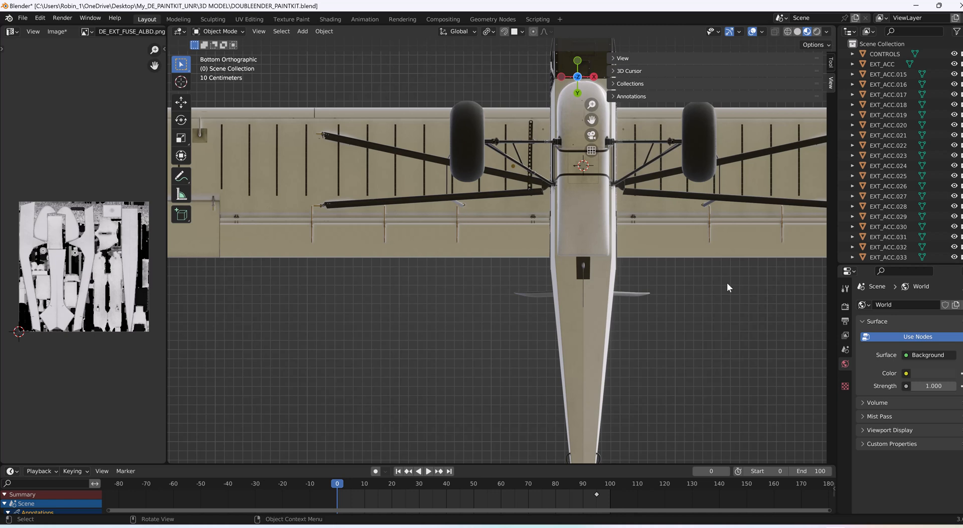
key("KP_3")
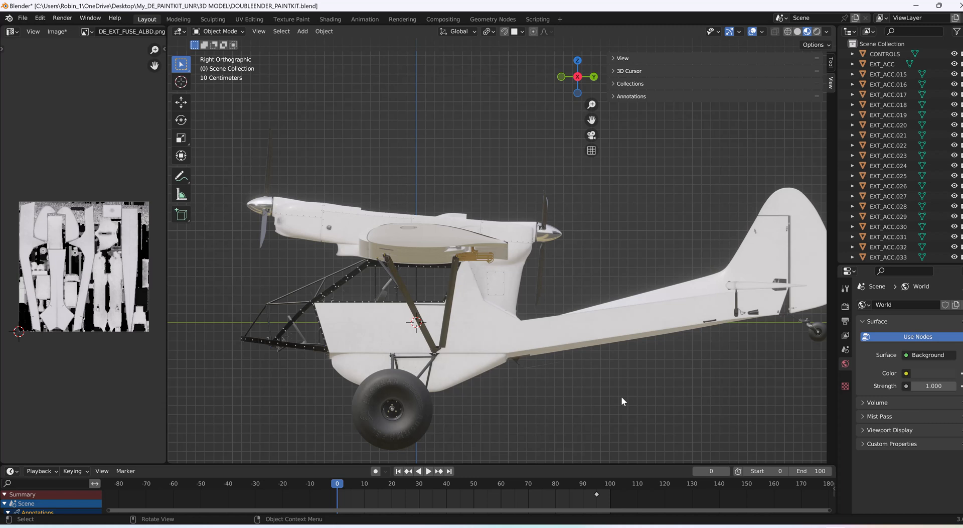
Step: Widen the 3D view of the aircraft from above, select the right wing's ribbed upper surface and switch to the Texture Paint workspace
key("KP_7")
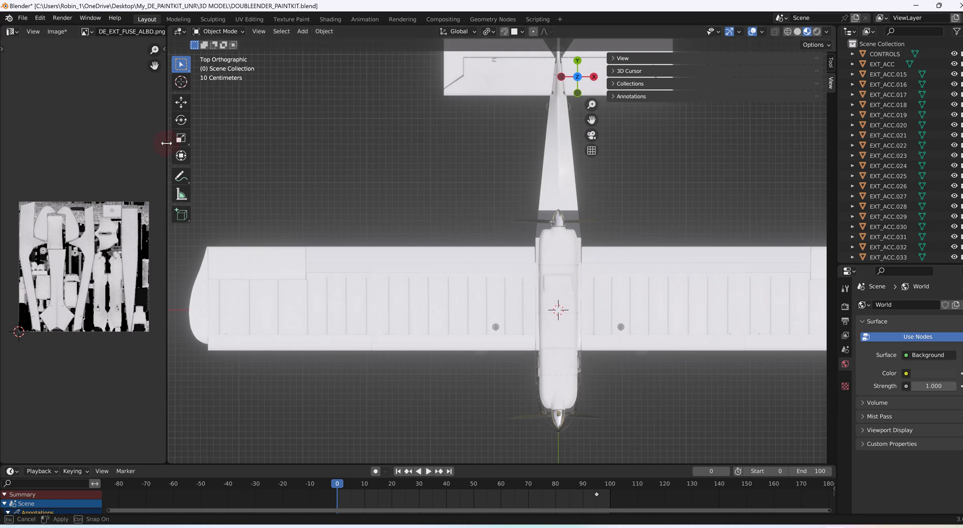
mouse_move(166, 143)
left_mouse_down()
mouse_move(38, 145)
mouse_move(184, 143)
left_mouse_up()
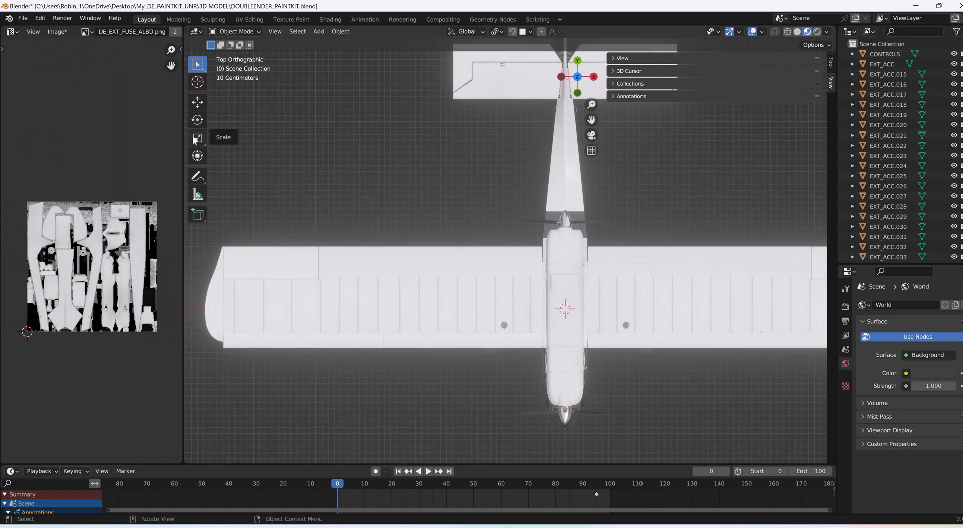
left_click_drag(184, 134, 59, 127)
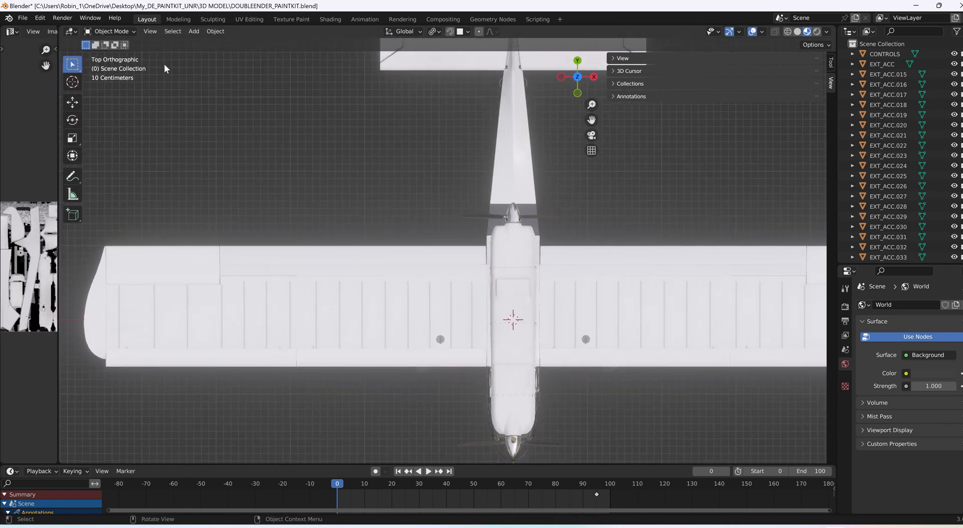
left_click(683, 313)
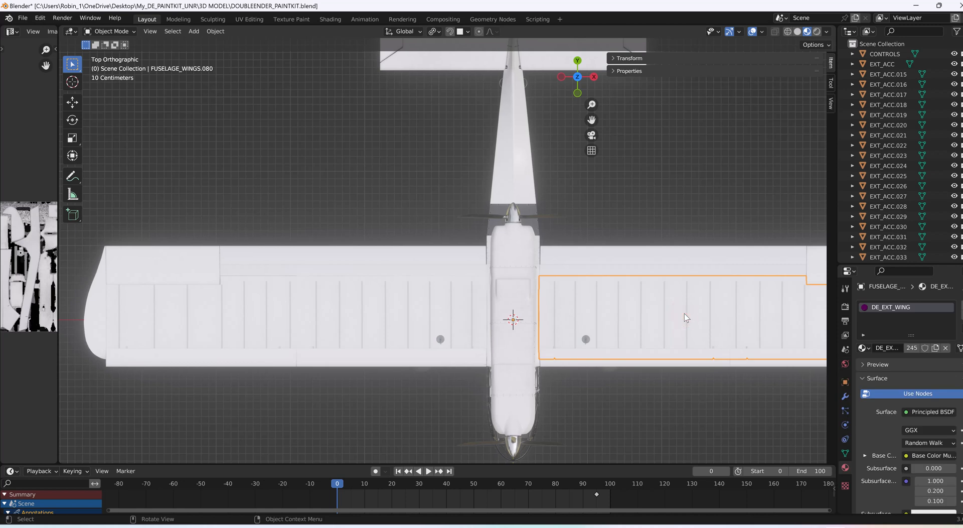
left_click(288, 19)
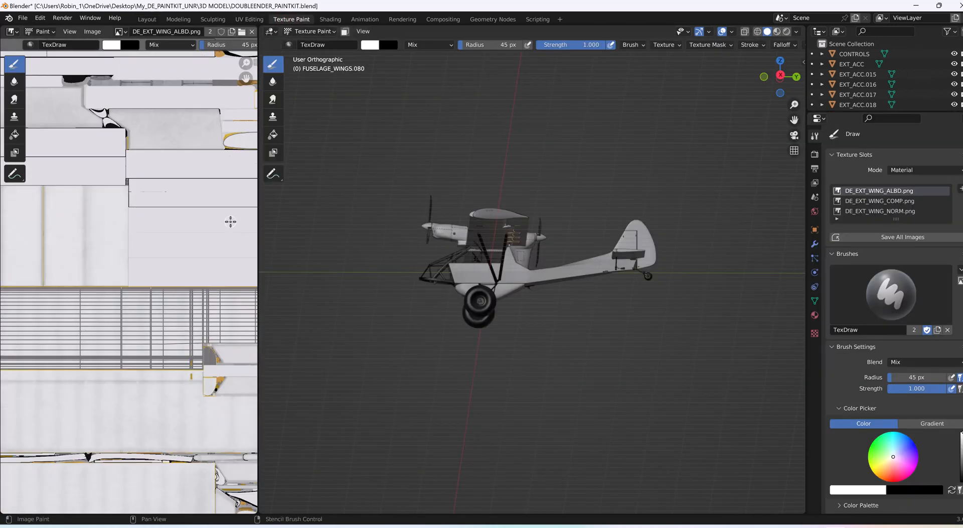
Step: Turn off the display of texture paint UVs over the DE_EXT_WING_ALBD.png image
scroll(230, 221, "down", 6)
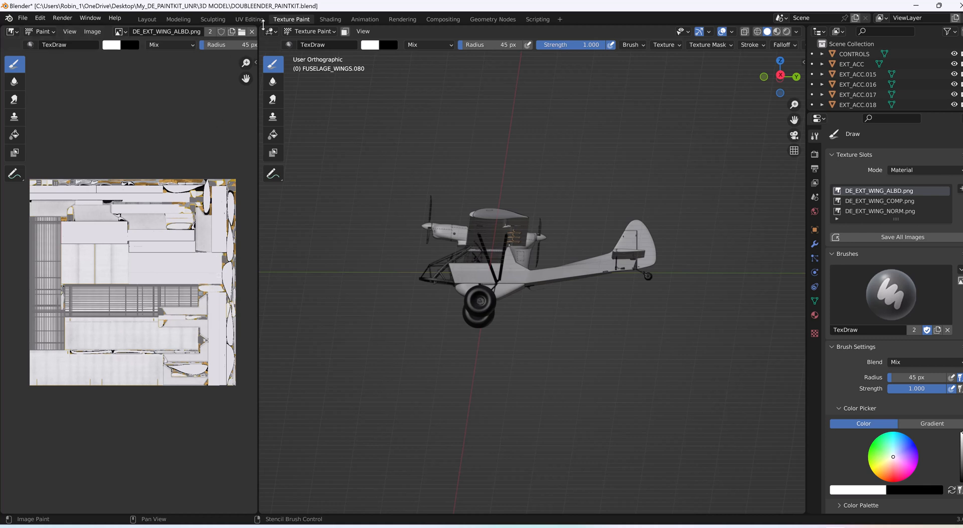
scroll(248, 31, "down", 5)
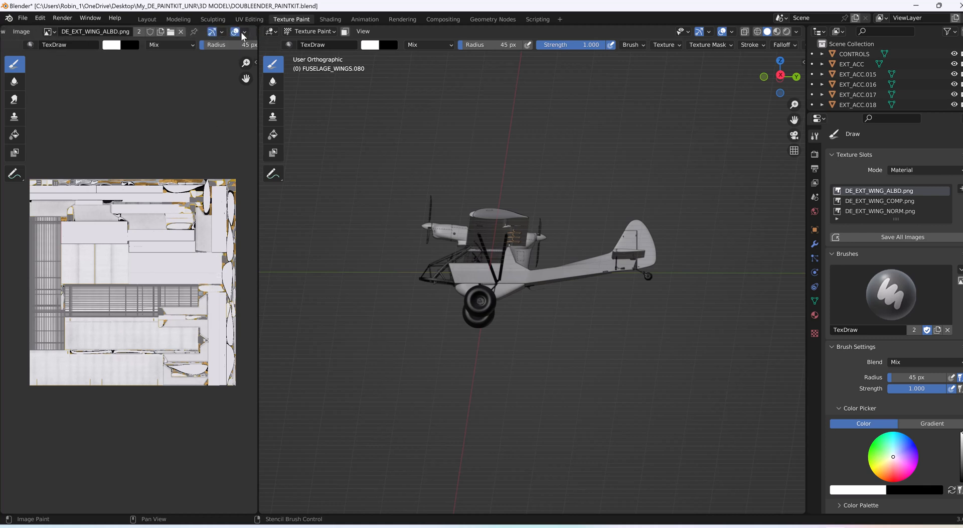
left_click(244, 32)
left_click(244, 32)
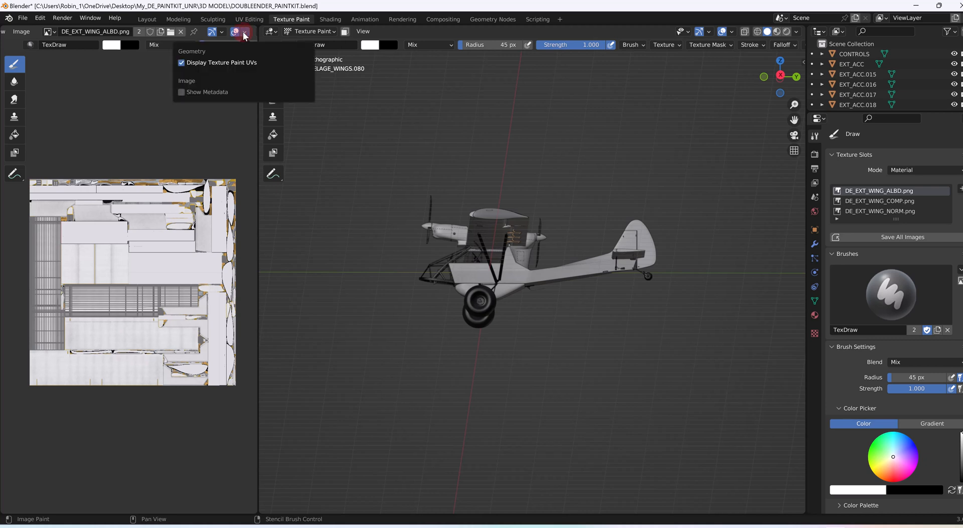
left_click(203, 64)
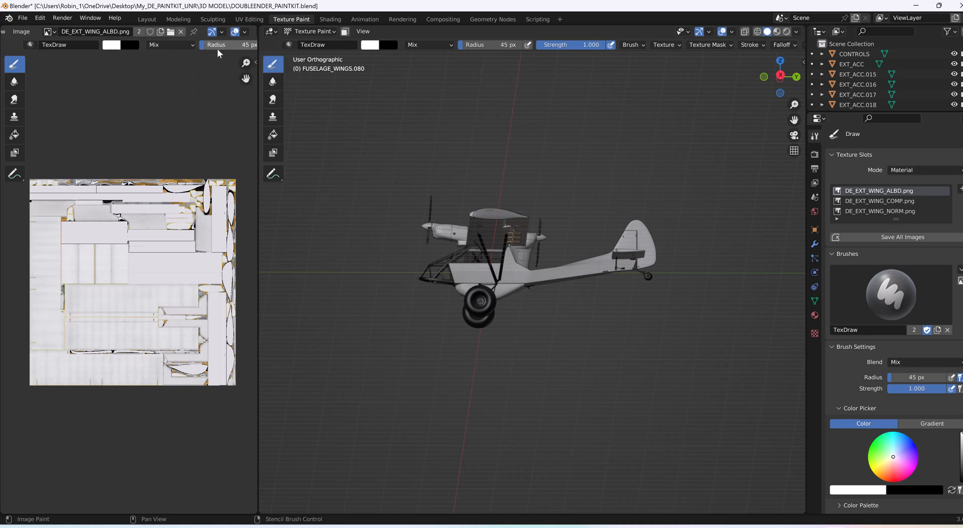
scroll(213, 224, "up", 4)
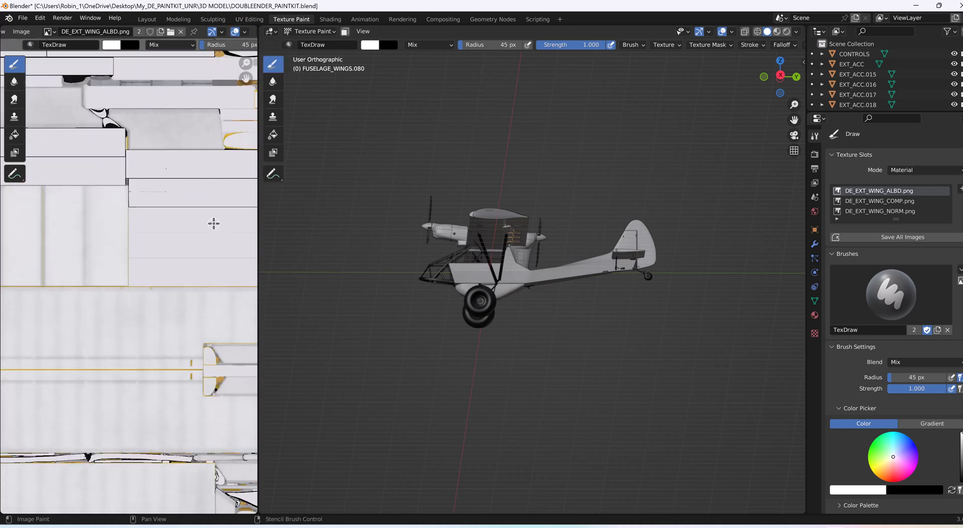
scroll(214, 224, "down", 2)
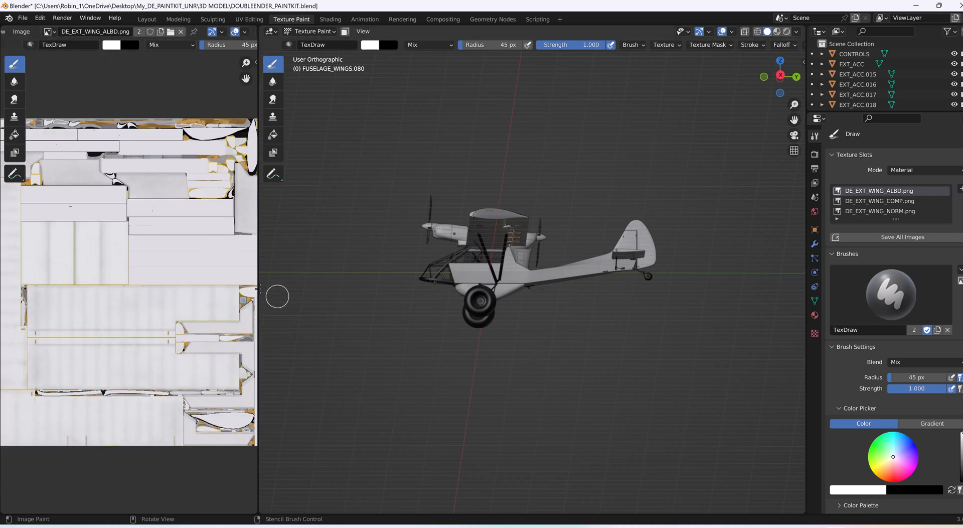
Step: Enlarge the 3D viewport and frame the right wing in top orthographic view for painting
left_click_drag(258, 263, 80, 265)
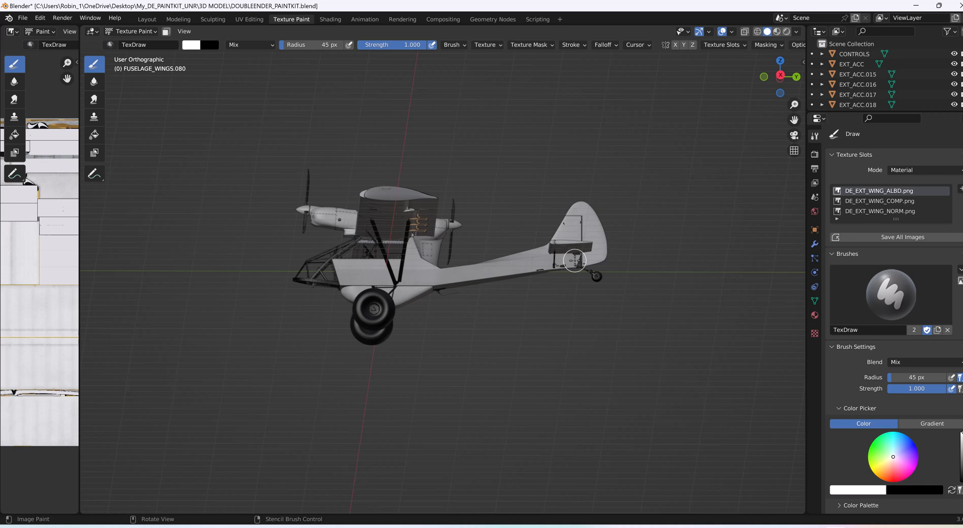
key("KP_7")
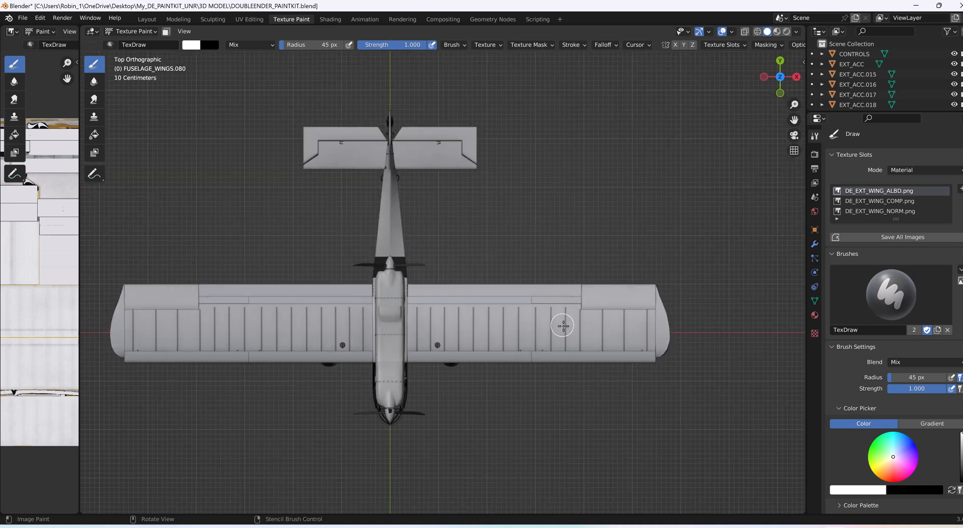
scroll(570, 331, "up", 4)
scroll(570, 331, "up", 1)
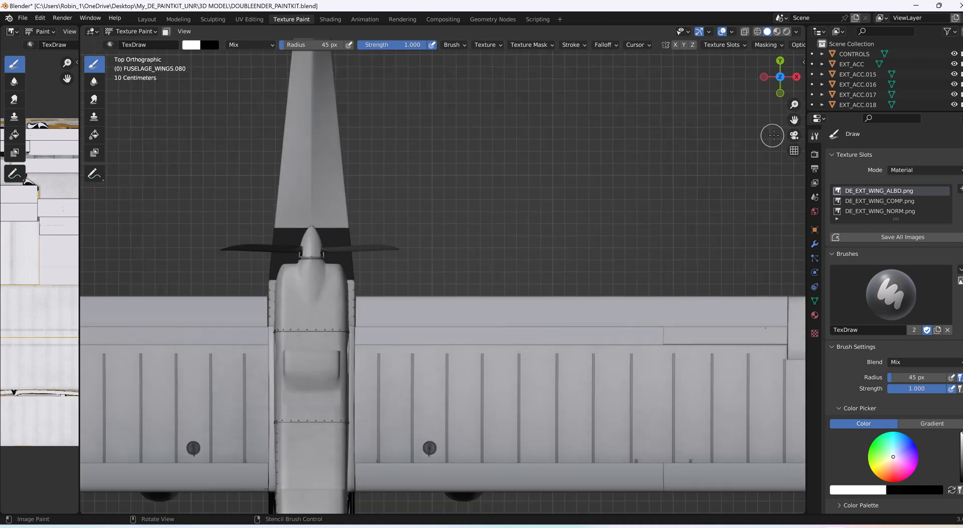
mouse_move(794, 119)
left_mouse_down()
mouse_move(734, 71)
mouse_move(632, 30)
left_mouse_up()
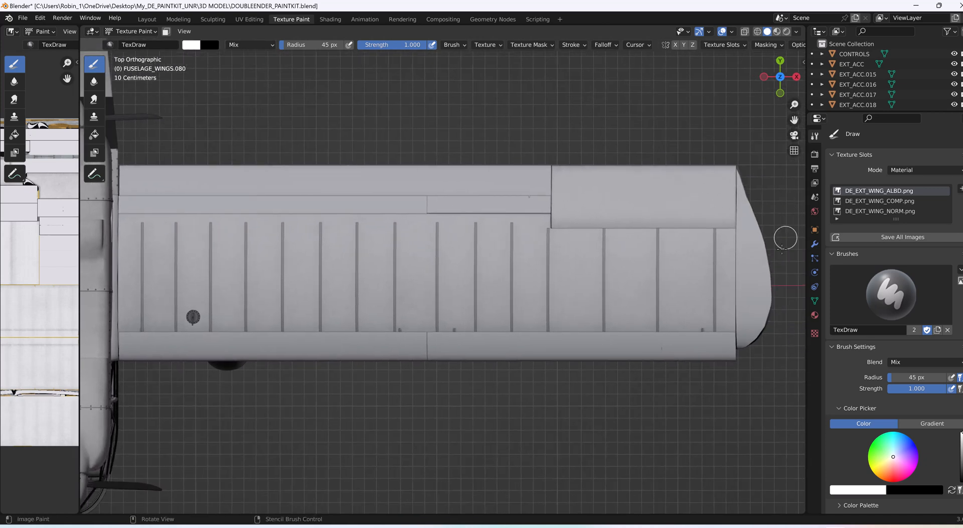
scroll(782, 260, "down", 1)
left_click_drag(794, 119, 813, 117)
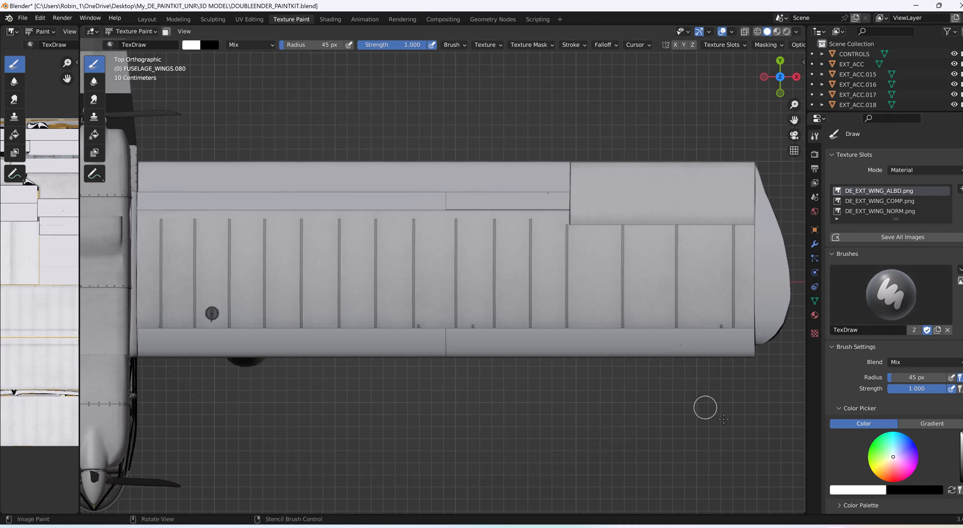
Step: Create a new brush texture and load the Vivid_Ballons_1.png image from the Desktop folder into it
left_click(815, 333)
left_click(914, 167)
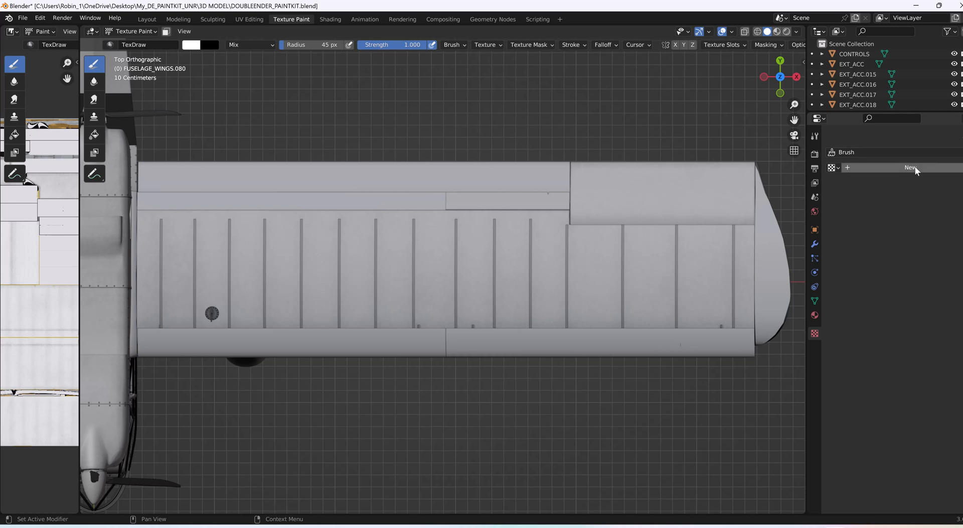
left_click(941, 330)
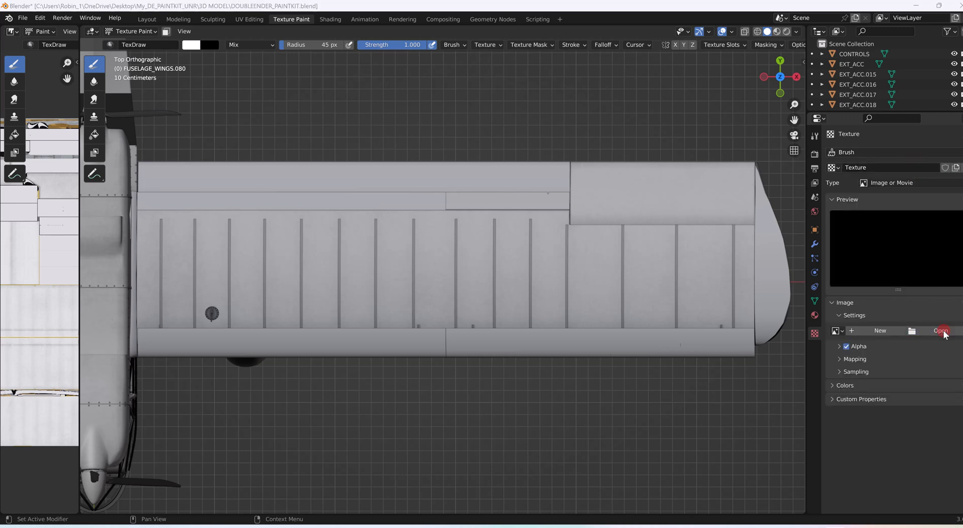
left_click(169, 230)
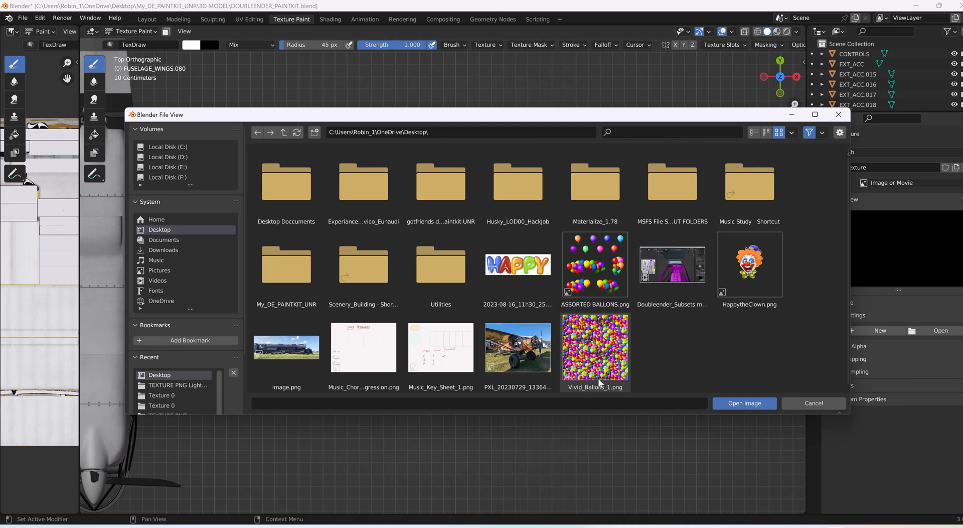
left_click(598, 354)
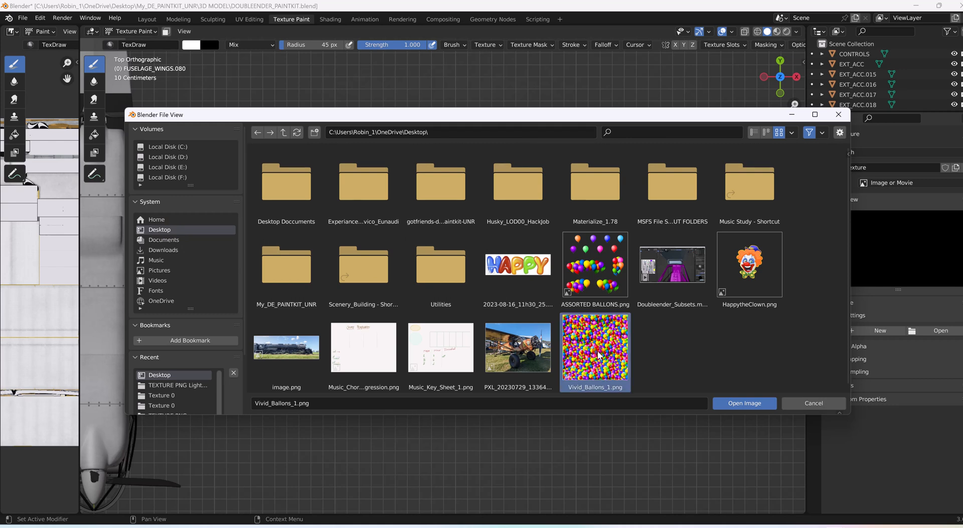
left_click(735, 403)
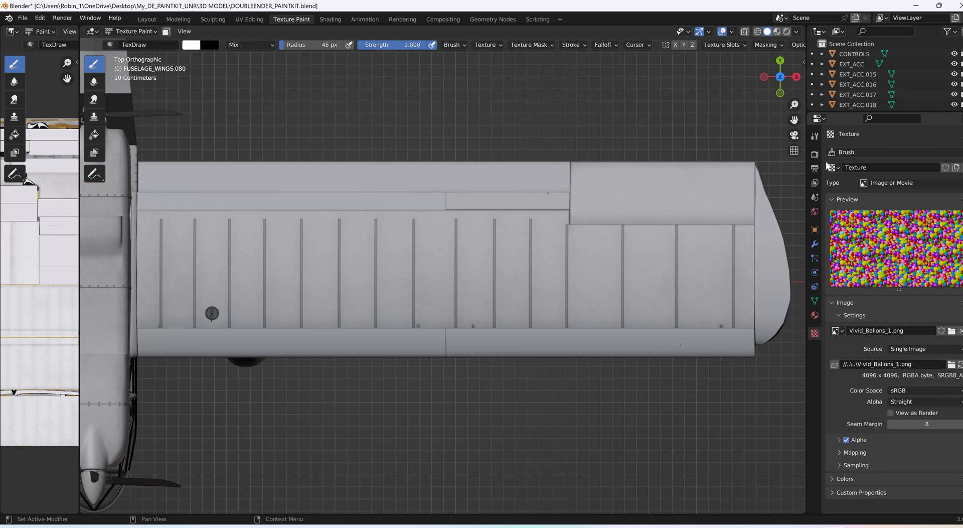
Step: Bring up the TexDraw brush's texture settings with the balloon image's mapping, offset and size options
left_click(815, 135)
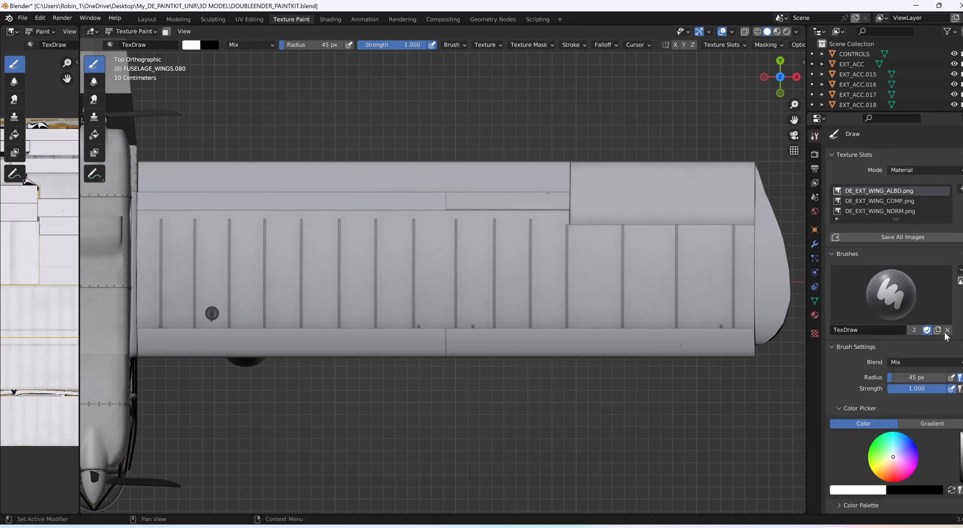
scroll(883, 326, "down", 6)
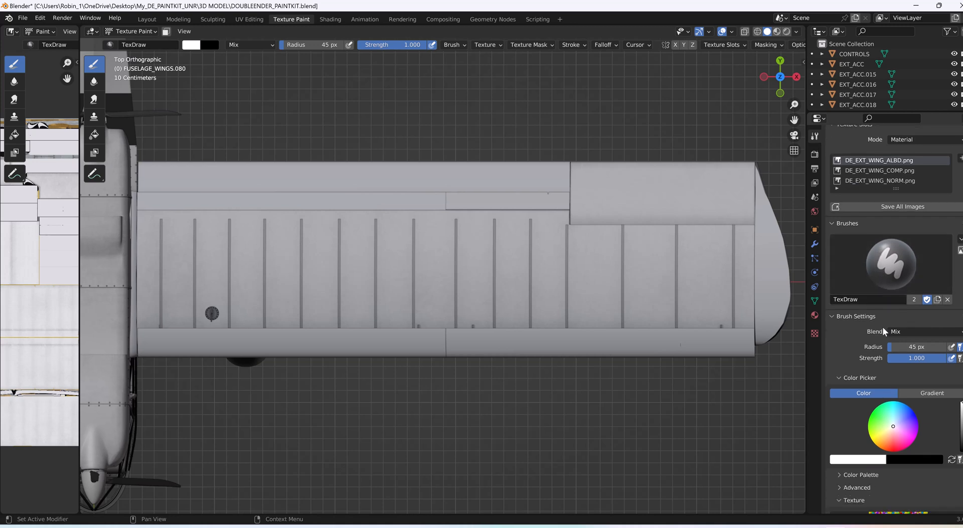
scroll(924, 433, "down", 4)
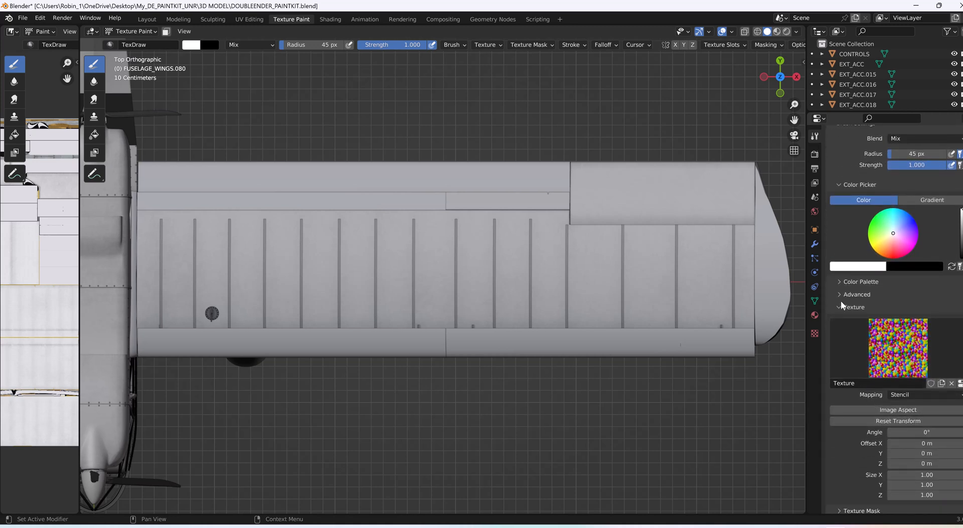
left_click(838, 302)
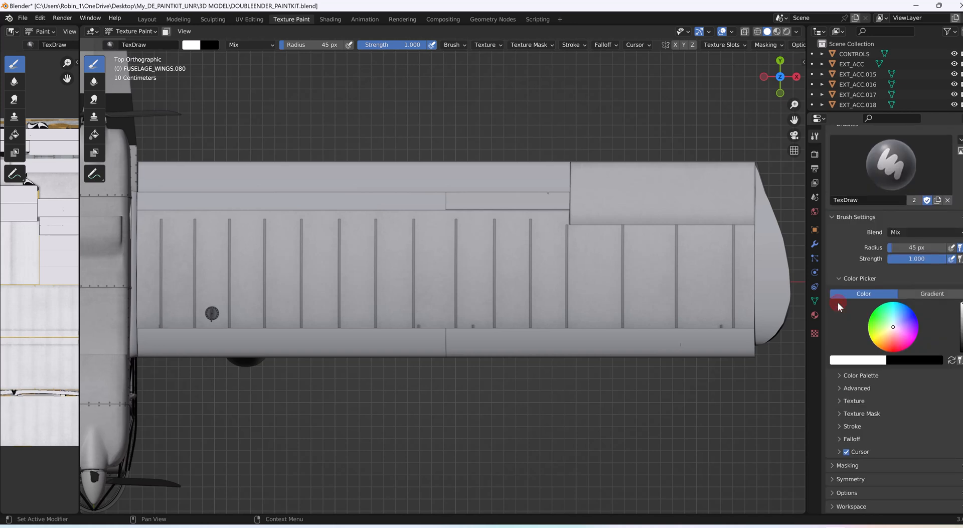
left_click(838, 400)
scroll(888, 436, "down", 4)
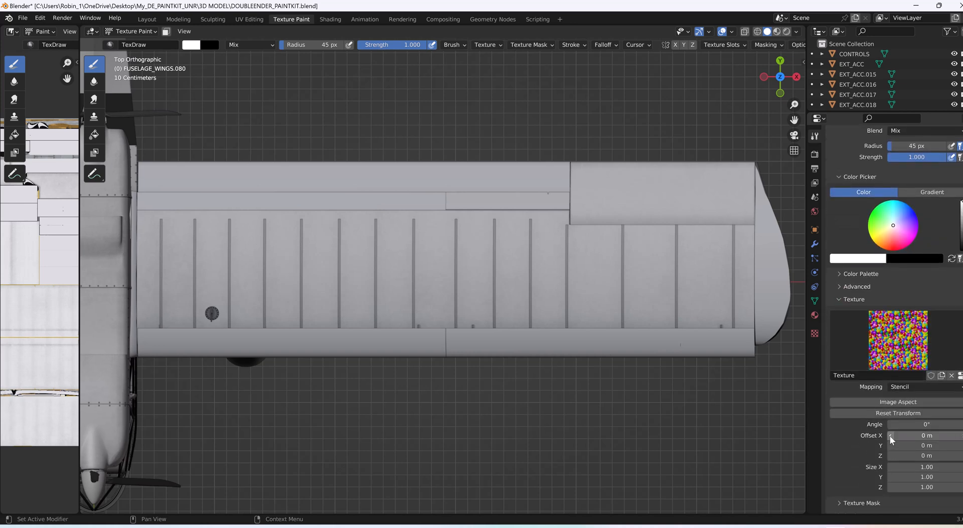
Step: Try the 3D and Tiled mappings for the balloon brush texture and set the mapping back to Stencil
left_click(907, 389)
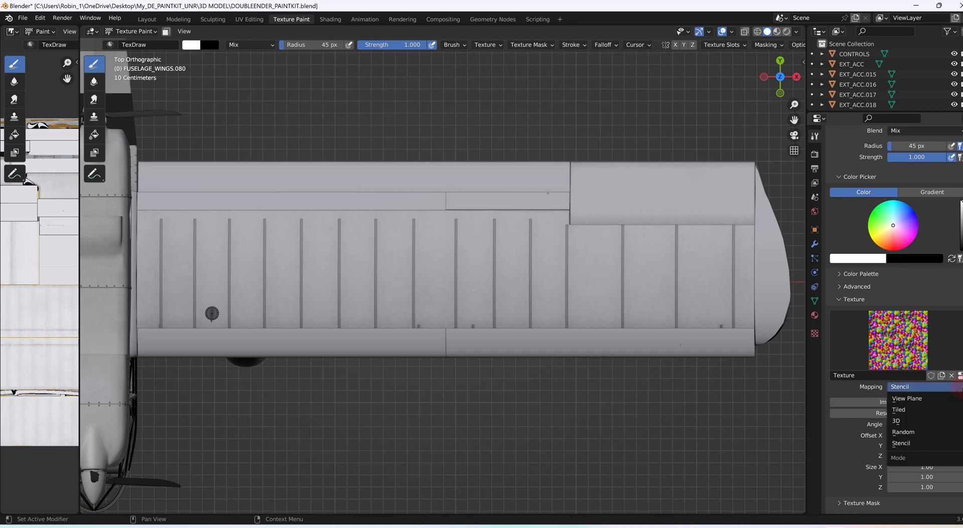
left_click(899, 421)
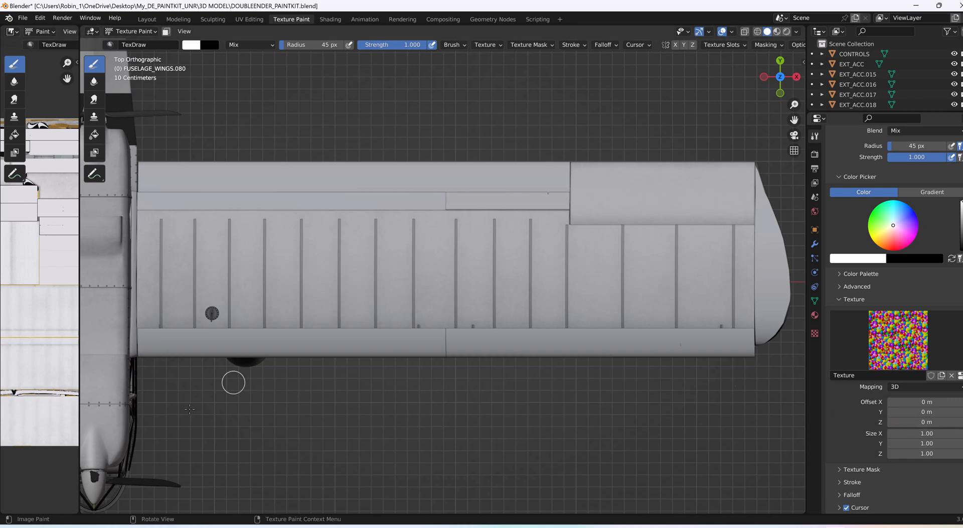
left_click(959, 388)
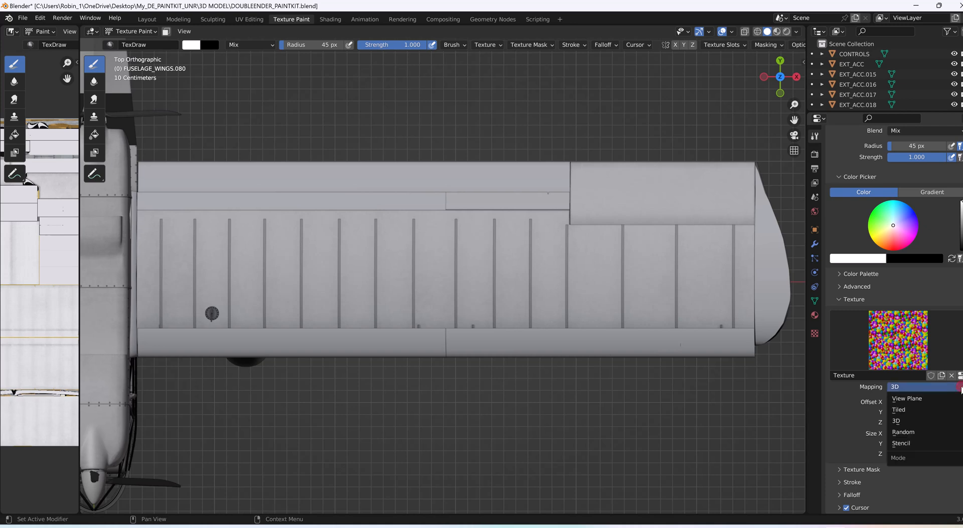
left_click(906, 411)
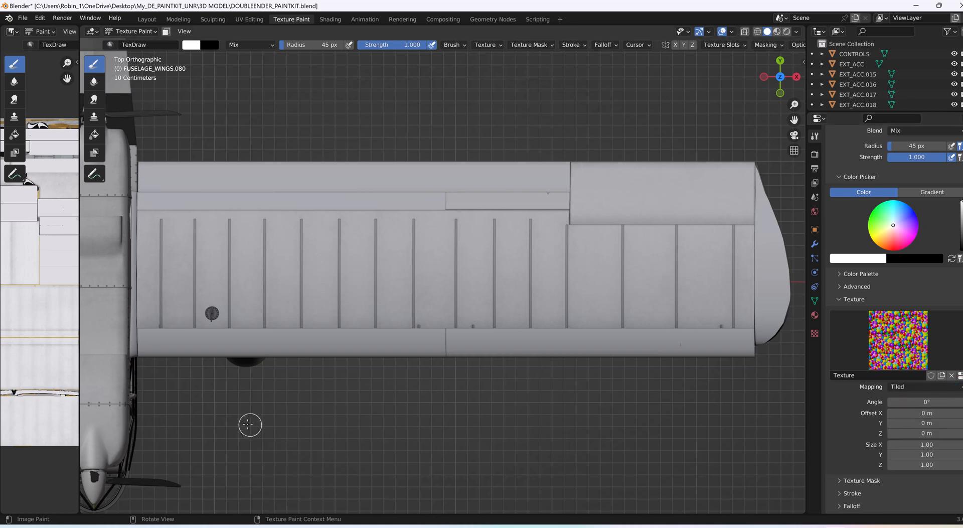
left_click(957, 387)
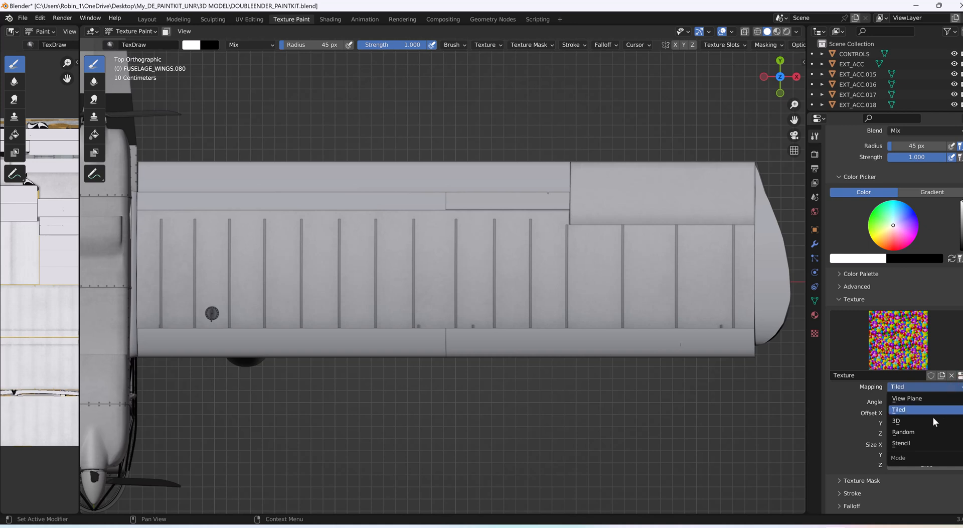
left_click(910, 442)
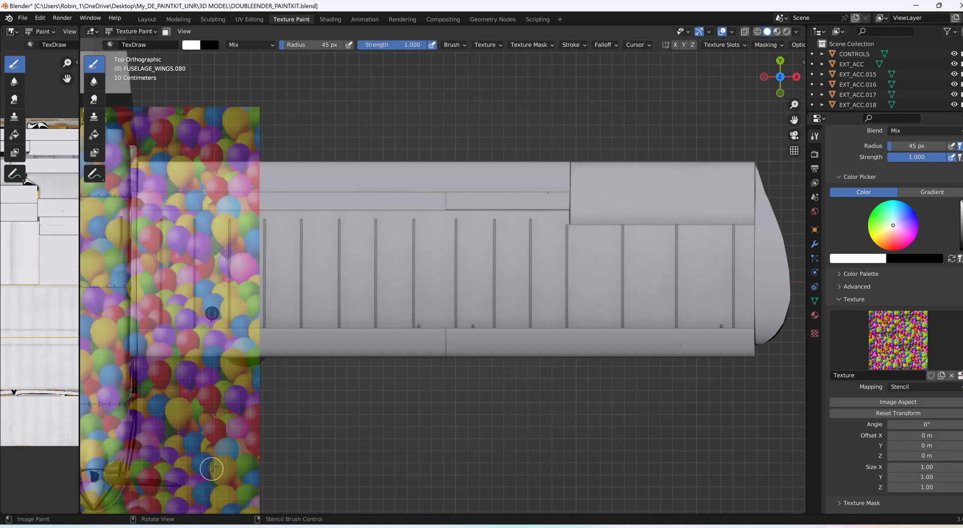
Step: Move the balloon stencil over the right wing and rotate it to about 179°
mouse_move(203, 321)
right_mouse_down()
mouse_move(406, 315)
mouse_move(585, 236)
mouse_move(558, 290)
right_mouse_up()
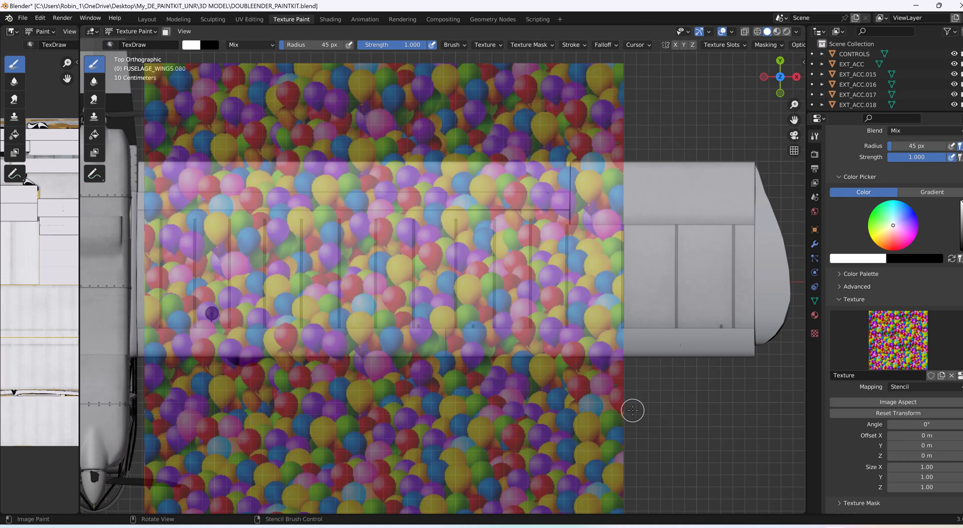
right_click_drag(631, 409, 467, 166, "ctrl")
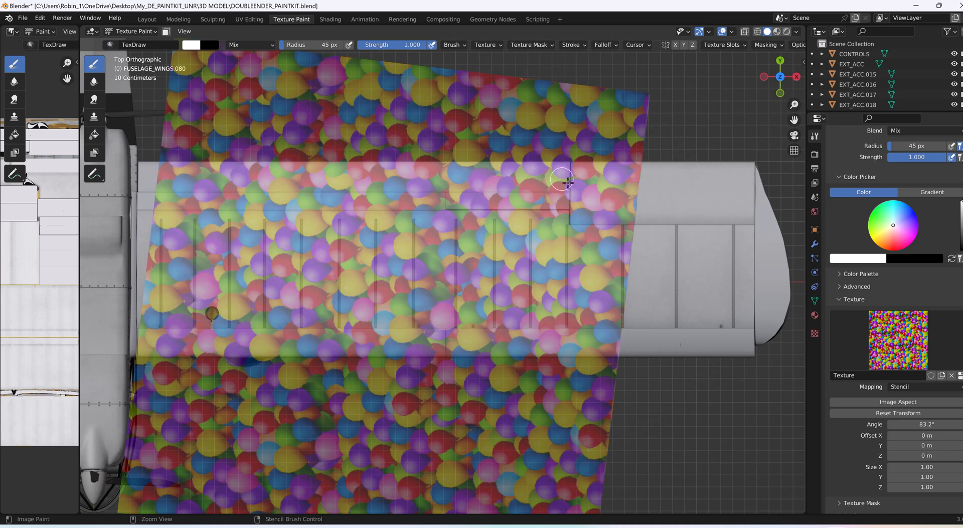
mouse_move(632, 208)
right_mouse_down("ctrl")
mouse_move(606, 151)
mouse_move(456, 70)
mouse_move(296, 91)
mouse_move(282, 106)
right_mouse_up("ctrl")
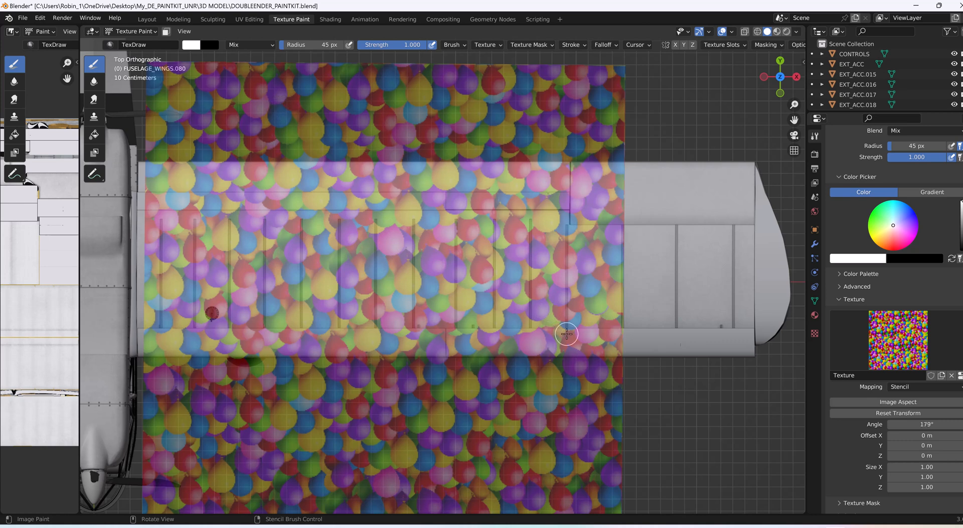
Step: Enlarge the balloon stencil to span the whole right wing, align its lower edge with the wing's lower edge and adjust its angle to 180°
mouse_move(567, 333)
right_mouse_down("shift")
mouse_move(738, 392)
mouse_move(552, 341)
mouse_move(627, 362)
mouse_move(606, 355)
right_mouse_up("shift")
right_click_drag(562, 328, 627, 330, "shift")
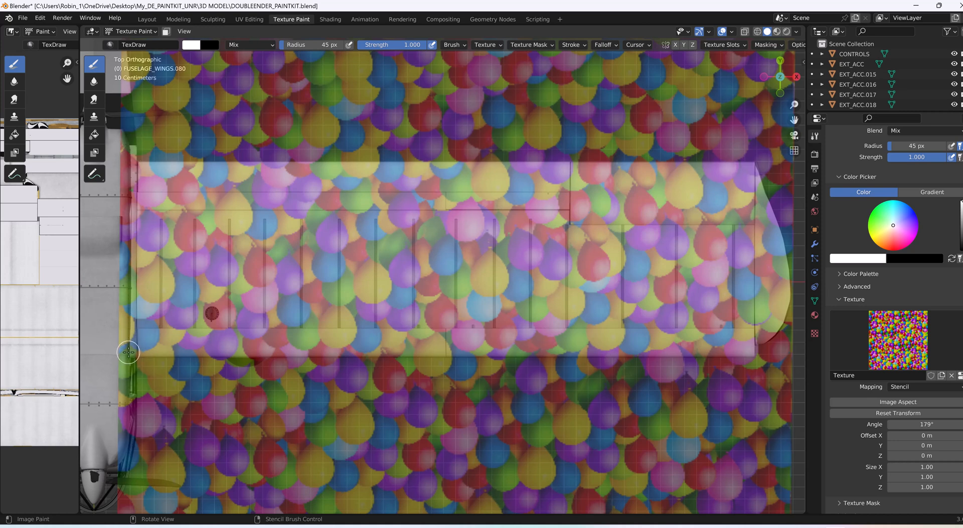
right_click_drag(295, 372, 296, 242)
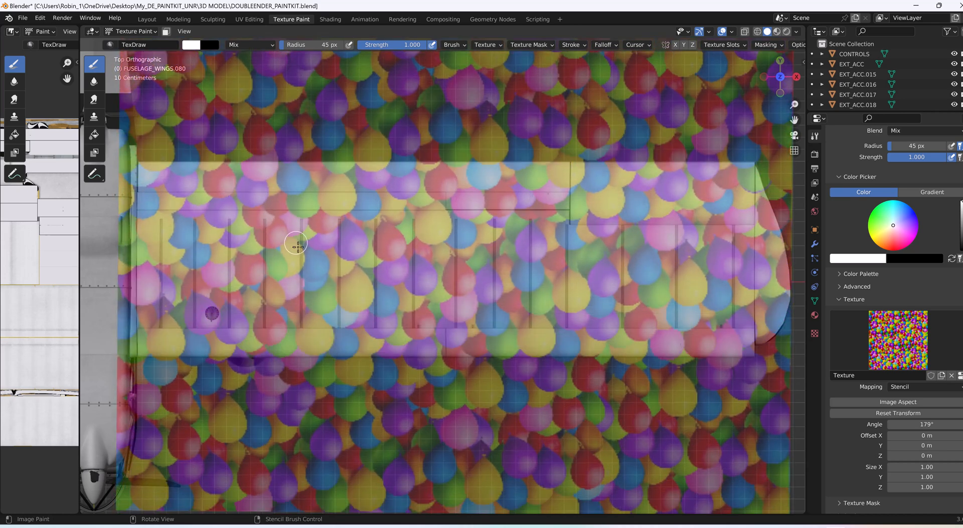
right_click_drag(380, 331, 383, 248)
right_click_drag(461, 362, 463, 292)
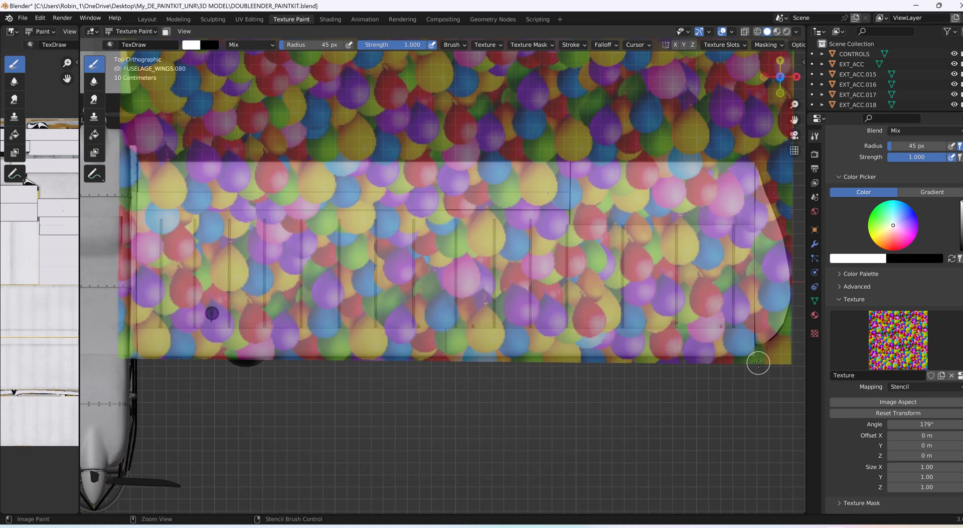
right_click_drag(758, 363, 737, 362)
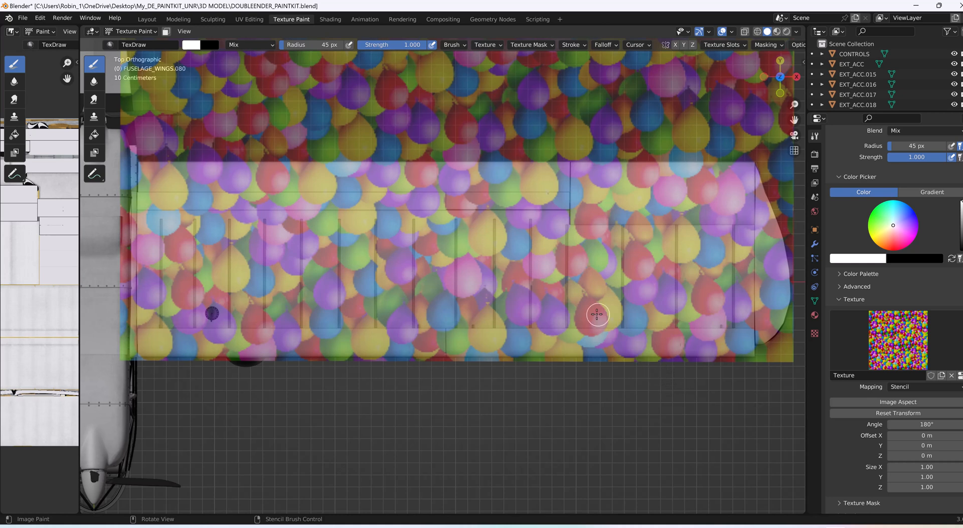
Step: Increase the brush radius to 124 px
key("bracketright")
key("bracketright")
key("bracketright")
key("bracketright")
key("bracketright")
key("bracketright")
key("bracketright")
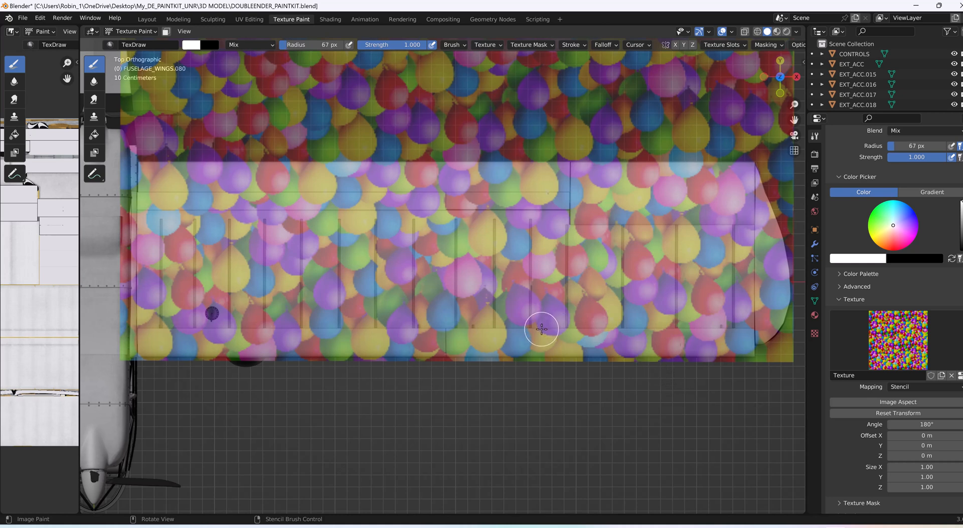
key("bracketright")
key("bracketright")
key("bracketright")
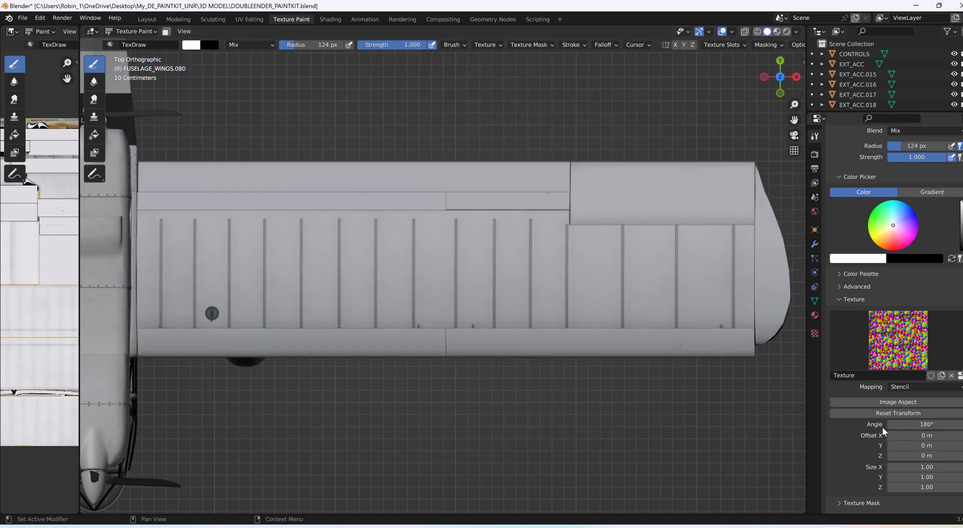
Step: Turn on X mirror symmetry and paint a strip of balloons along the lower part of the wing's ribbed surface
scroll(883, 427, "down", 4)
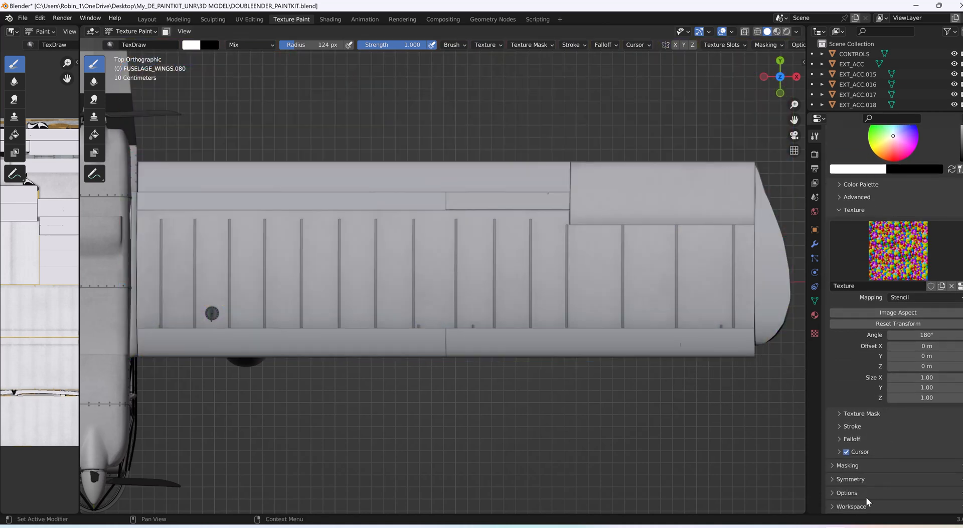
left_click(833, 478)
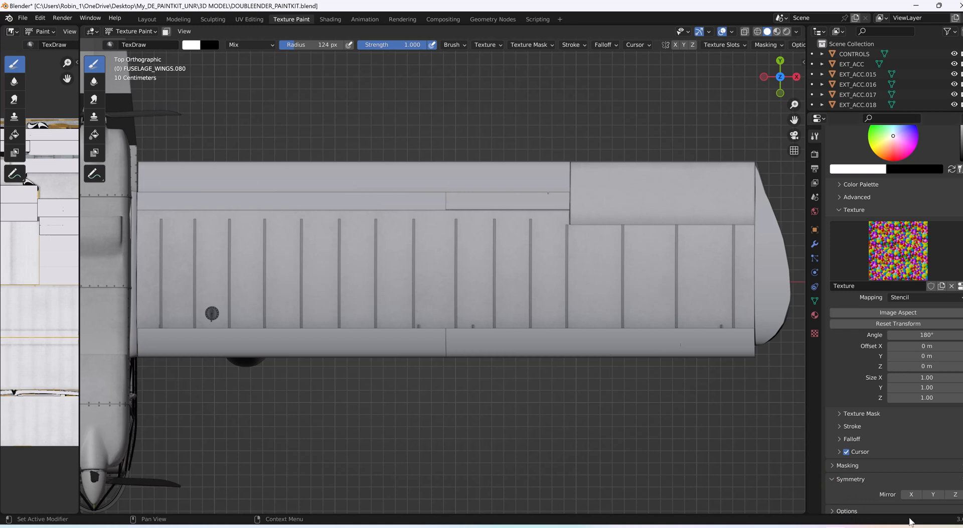
left_click(911, 495)
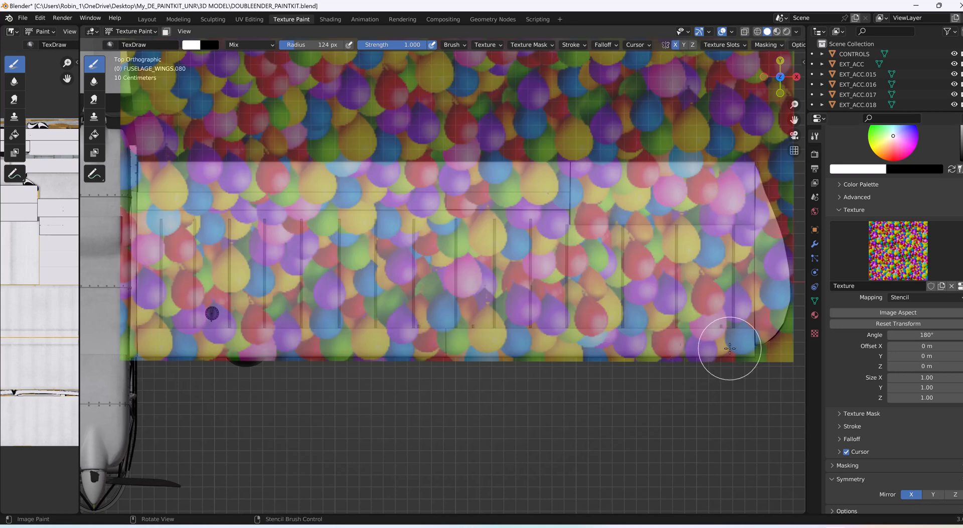
mouse_move(485, 337)
left_mouse_down()
mouse_move(251, 321)
mouse_move(652, 310)
mouse_move(251, 296)
mouse_move(276, 334)
left_mouse_up()
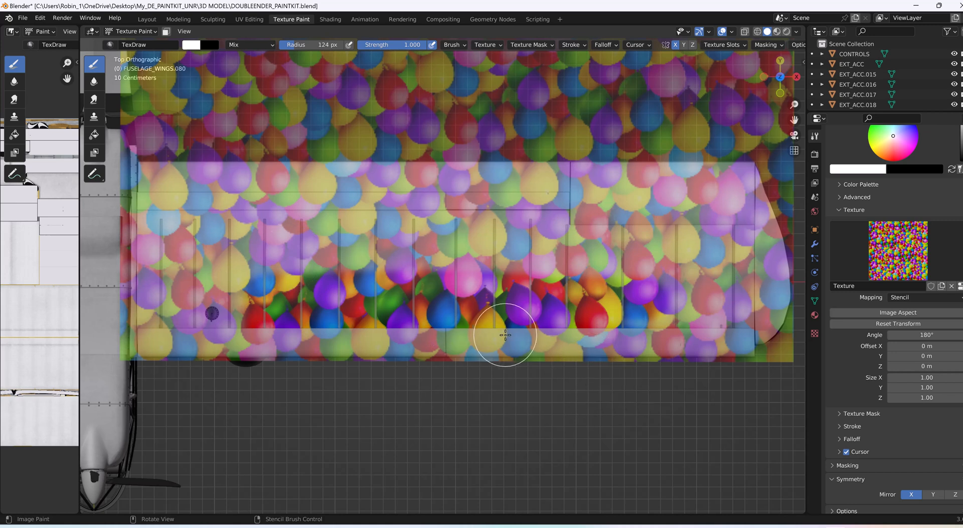
Step: Switch to the Layout workspace and compare the painted right wing with the opposite wing from above
left_click(147, 20)
mouse_move(622, 299)
middle_mouse_down()
mouse_move(578, 265)
mouse_move(613, 128)
mouse_move(673, 178)
mouse_move(694, 345)
middle_mouse_up()
scroll(875, 469, "down", 2)
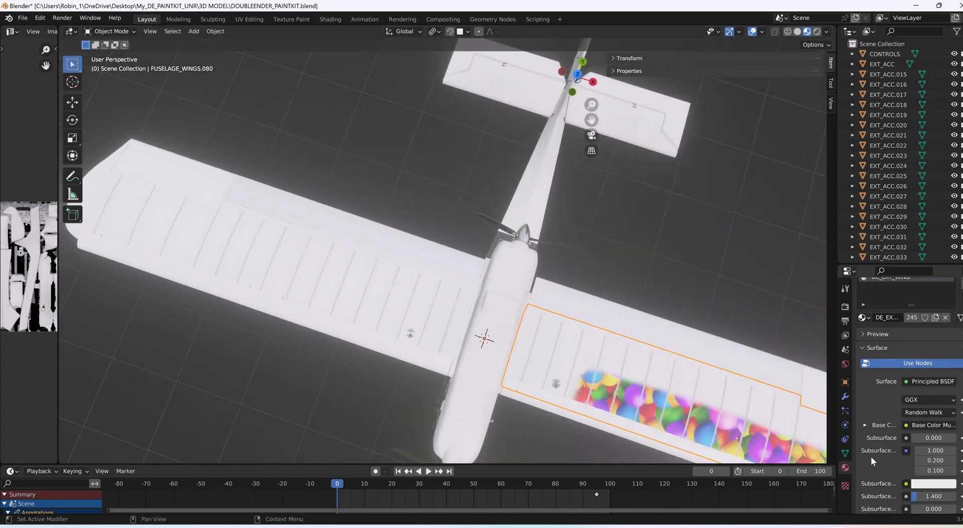
middle_click_drag(588, 183, 326, 10)
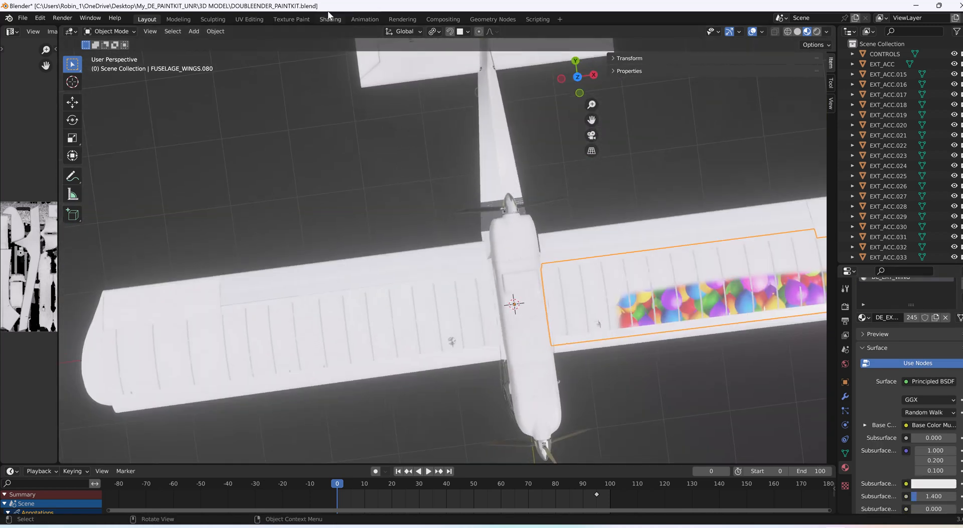
Step: Extend the balloon painting upward and toward the wingtip with Z mirroring also turned on, and check both wings in the Layout workspace
left_click(294, 20)
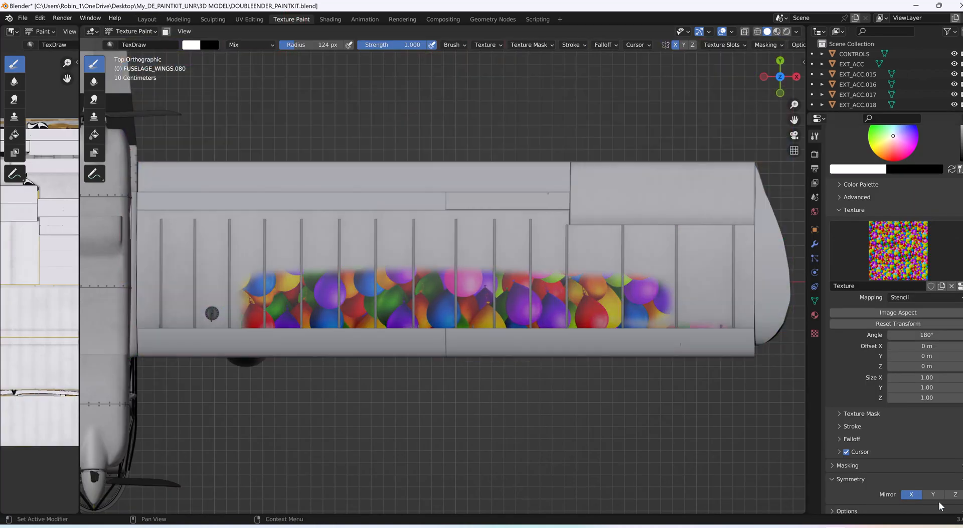
left_click(954, 496)
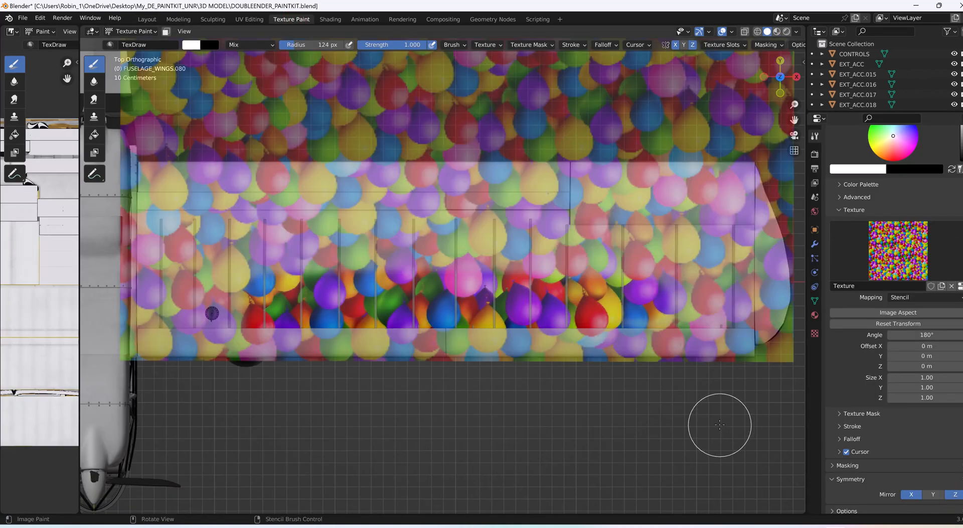
mouse_move(685, 299)
left_mouse_down()
mouse_move(418, 288)
mouse_move(672, 271)
mouse_move(343, 276)
left_mouse_up()
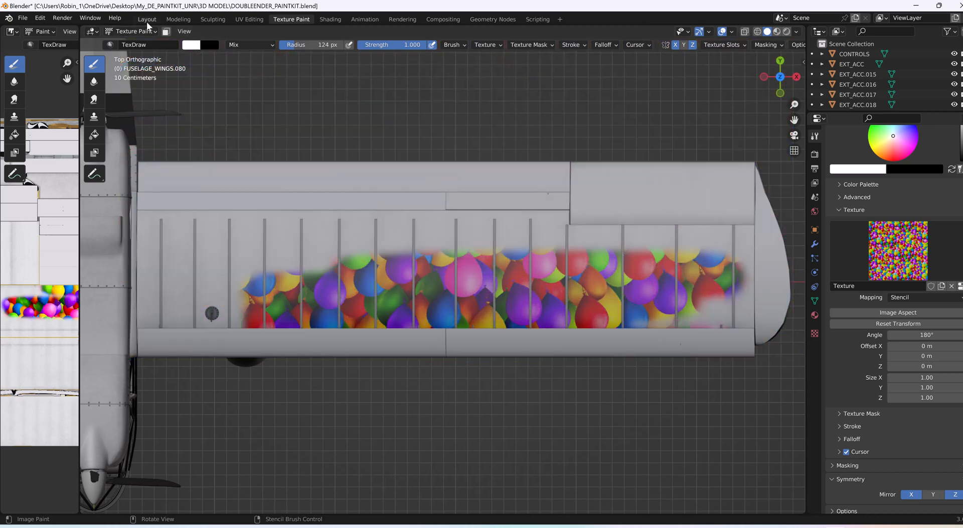
left_click(147, 19)
mouse_move(464, 305)
middle_mouse_down()
mouse_move(442, 231)
mouse_move(392, 155)
mouse_move(351, 117)
mouse_move(246, 85)
mouse_move(233, 61)
mouse_move(252, 92)
mouse_move(421, 153)
mouse_move(498, 159)
mouse_move(514, 253)
mouse_move(552, 293)
mouse_move(474, 255)
mouse_move(469, 282)
middle_mouse_up()
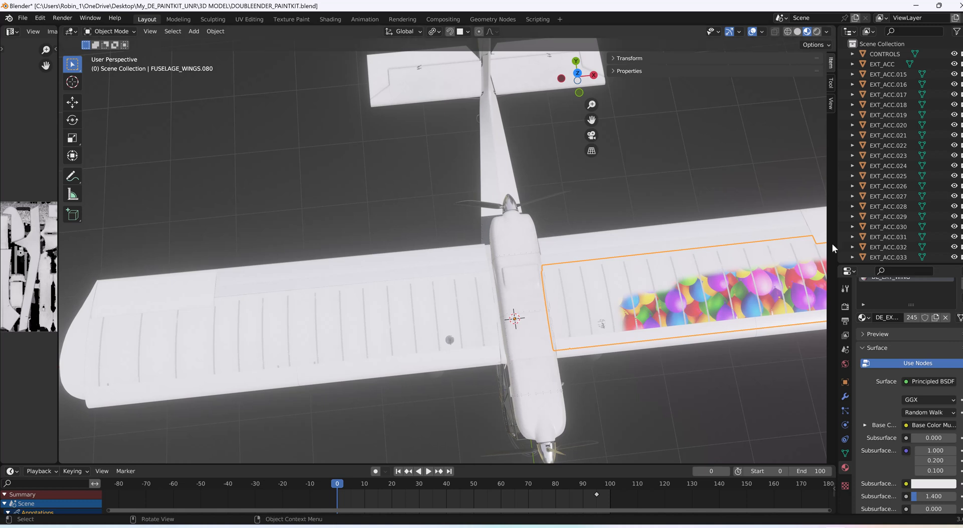
Step: Compare the painted wing with the opposite wing from directly above and in an angled front view
key("KP_7")
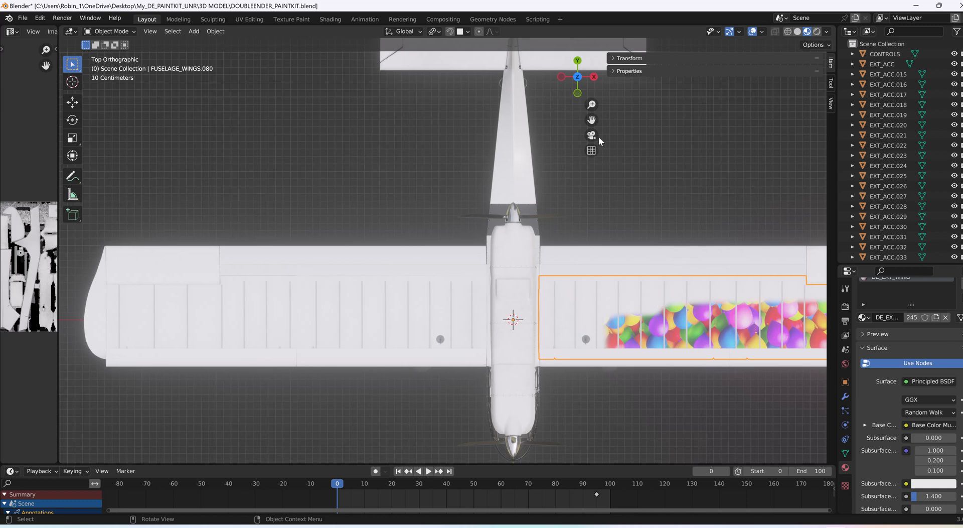
left_click_drag(591, 119, 450, 71)
middle_click_drag(647, 199, 762, 366)
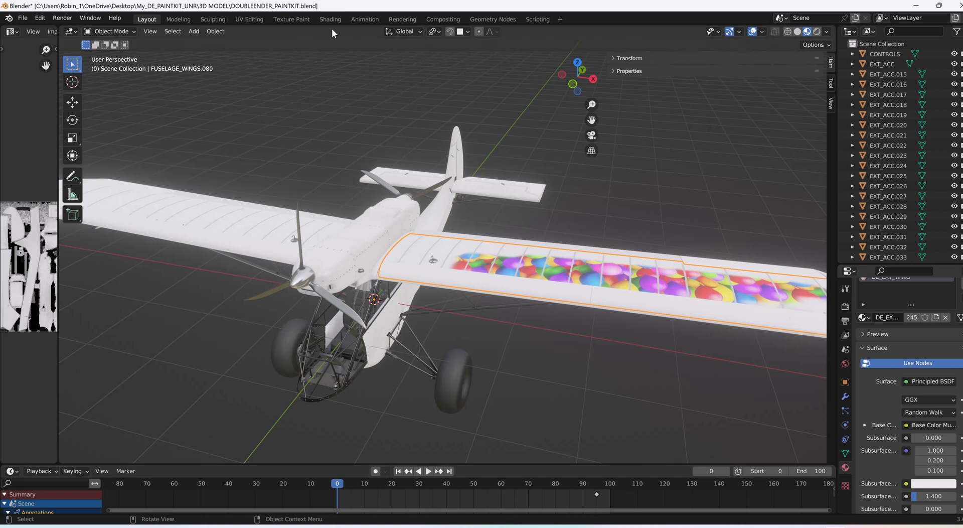
Step: Undo all the balloon strokes and the X and Z mirror settings on the ribbed wing surface, and check the bare wing in the Layout workspace
left_click(290, 19)
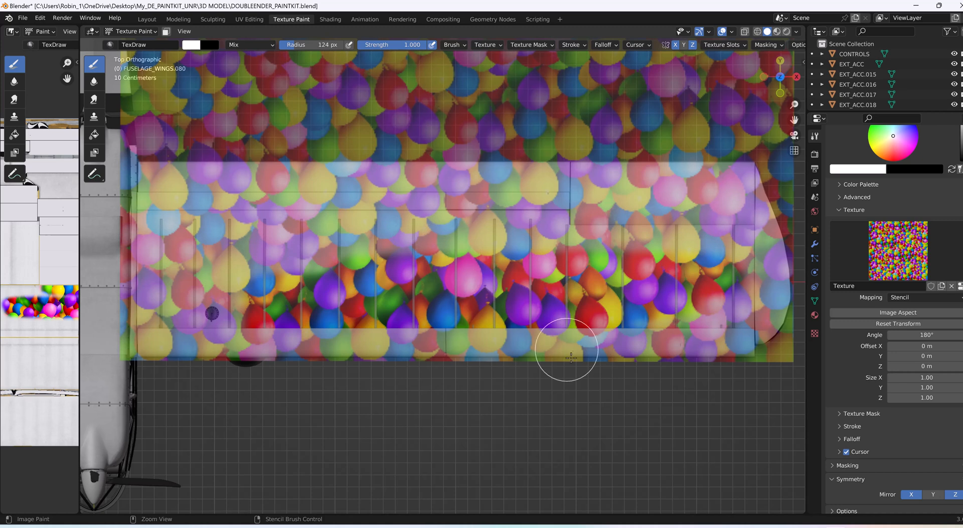
key("ctrl+z")
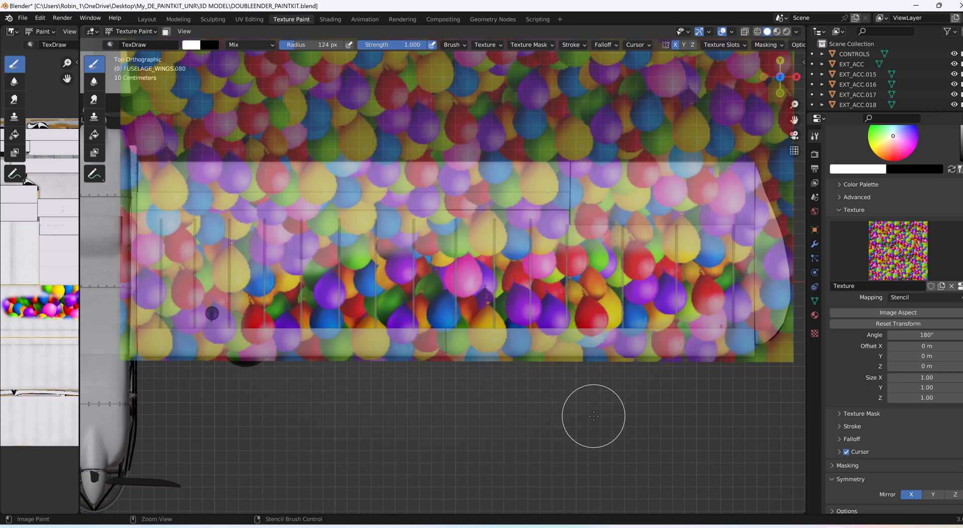
key("ctrl+z")
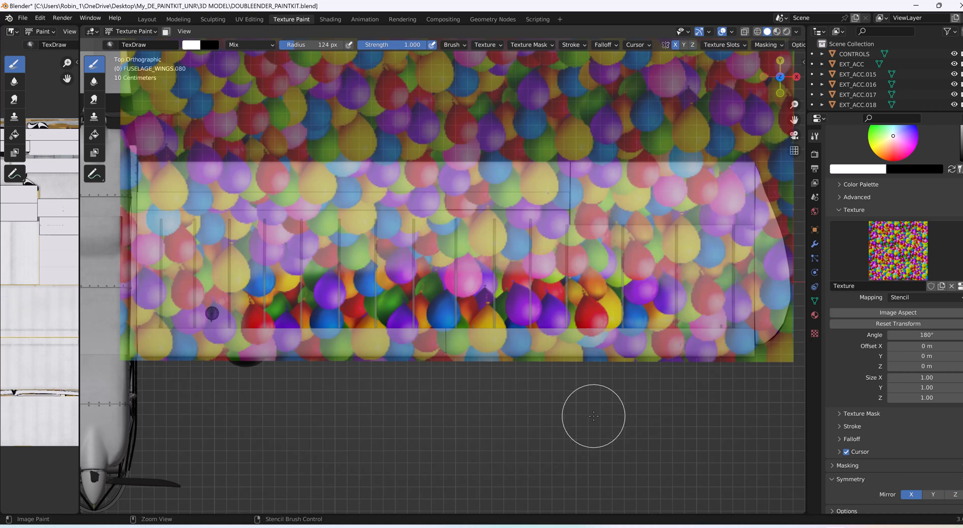
key("ctrl+z")
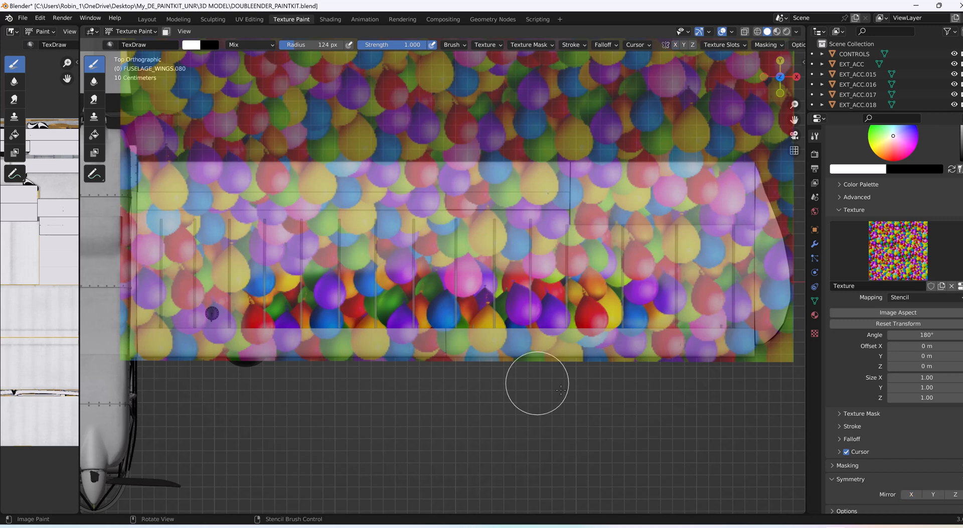
key("ctrl+z")
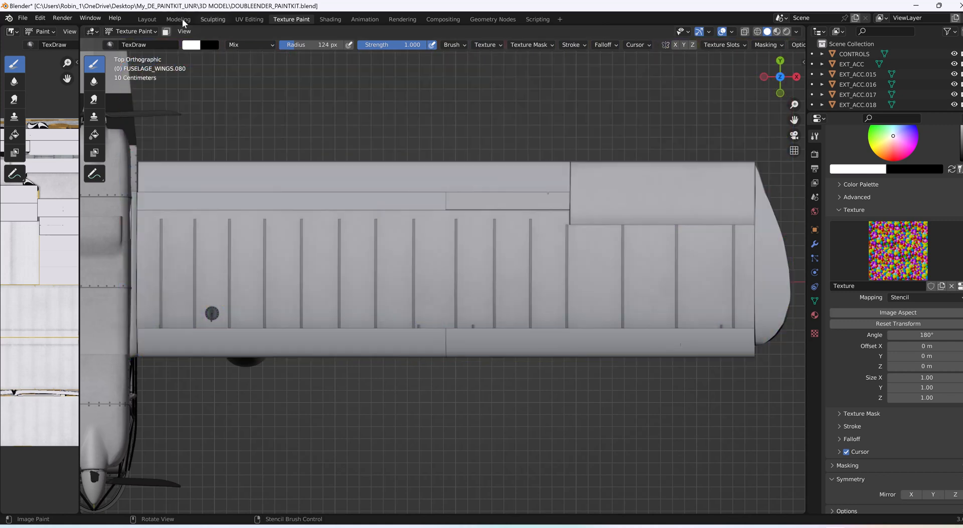
left_click(144, 20)
mouse_move(423, 269)
middle_mouse_down()
mouse_move(401, 177)
mouse_move(434, 277)
middle_mouse_up()
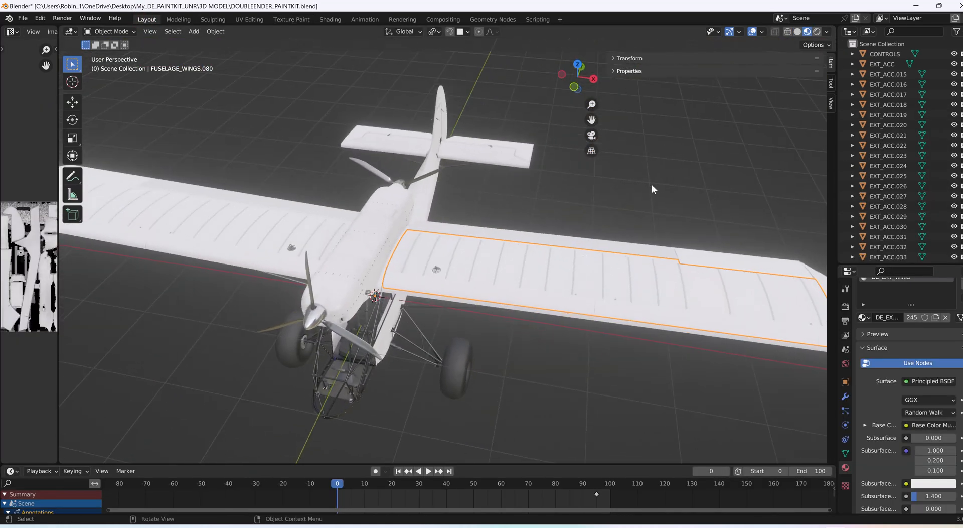
Step: Paint balloons over the wing's whole ribbed upper surface from root to tip with mirror symmetry off
left_click(302, 20)
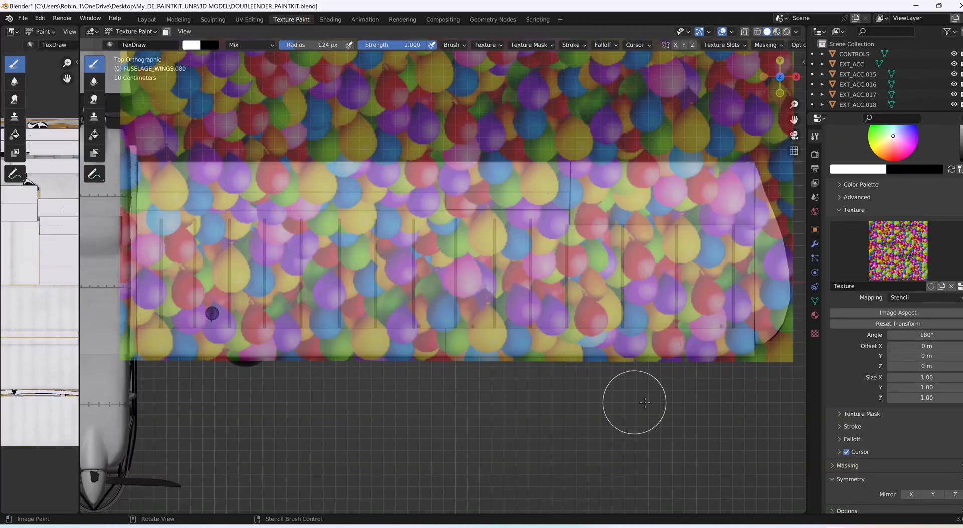
mouse_move(757, 327)
left_mouse_down()
mouse_move(186, 329)
mouse_move(142, 335)
mouse_move(149, 369)
left_mouse_up()
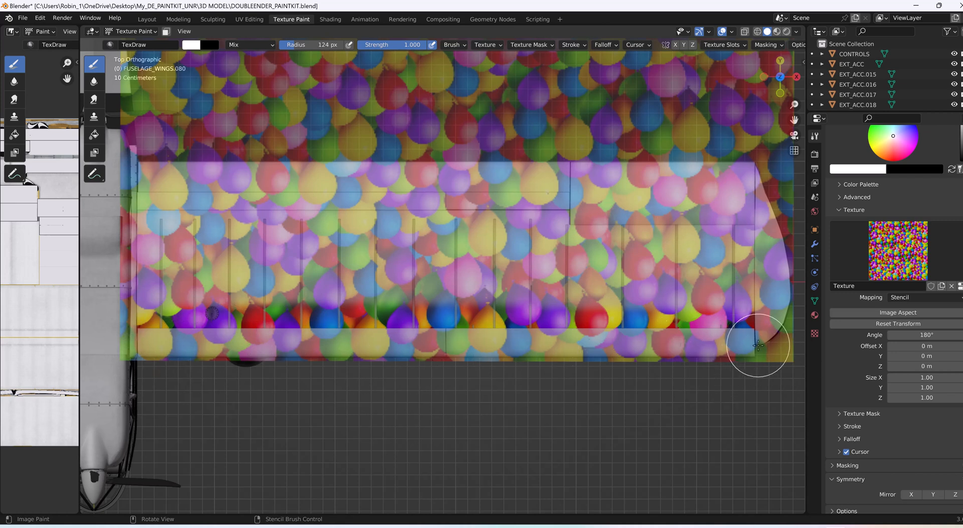
left_click_drag(156, 301, 729, 295)
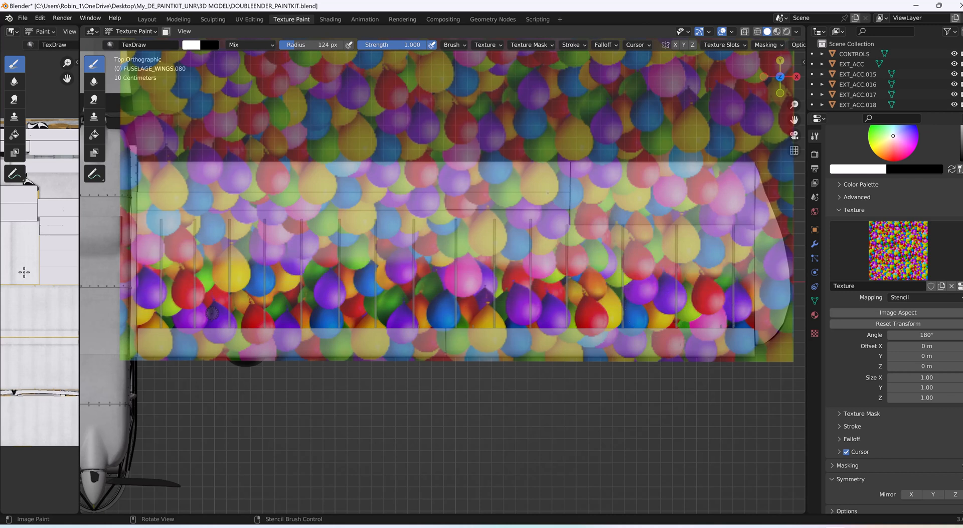
left_click_drag(171, 266, 772, 269)
mouse_move(195, 255)
left_mouse_down()
mouse_move(232, 243)
mouse_move(763, 243)
mouse_move(115, 224)
mouse_move(768, 226)
mouse_move(89, 229)
mouse_move(134, 210)
mouse_move(144, 395)
mouse_move(167, 305)
mouse_move(149, 238)
mouse_move(752, 238)
mouse_move(728, 232)
mouse_move(164, 239)
mouse_move(700, 296)
mouse_move(451, 292)
mouse_move(321, 329)
mouse_move(790, 343)
mouse_move(227, 374)
mouse_move(144, 364)
mouse_move(430, 374)
mouse_move(750, 369)
mouse_move(750, 403)
mouse_move(729, 394)
mouse_move(731, 370)
mouse_move(748, 353)
left_mouse_up()
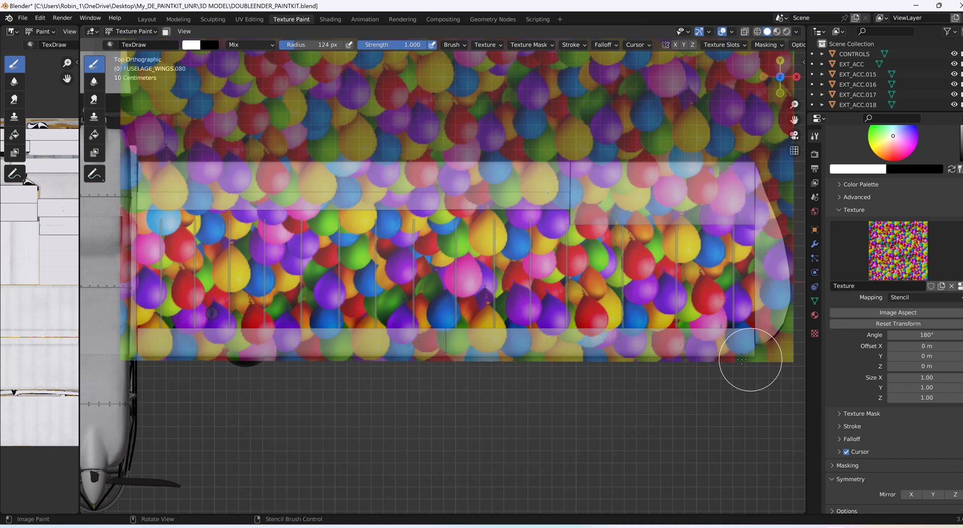
left_click_drag(747, 346, 516, 344)
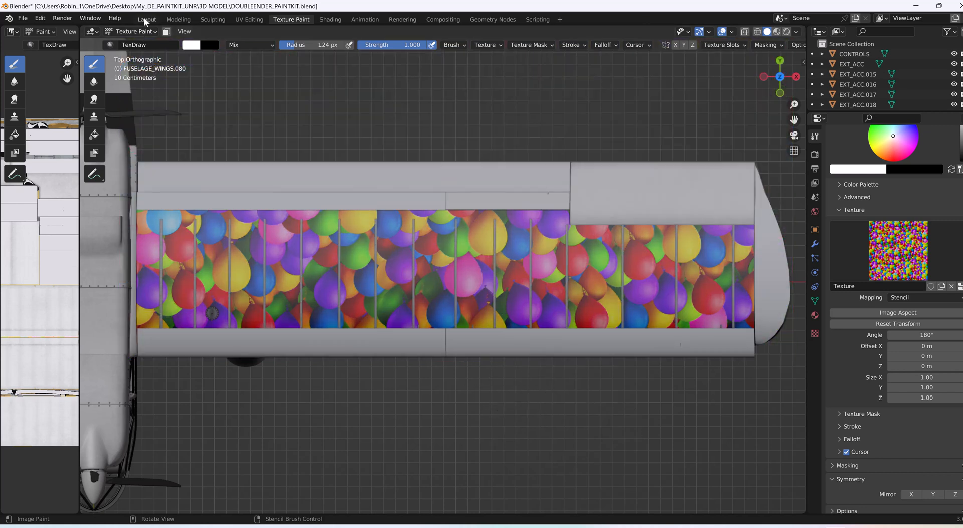
Step: Select the inboard leading-edge panel of the wing and paint it with balloons using X and Z mirror symmetry
left_click(146, 20)
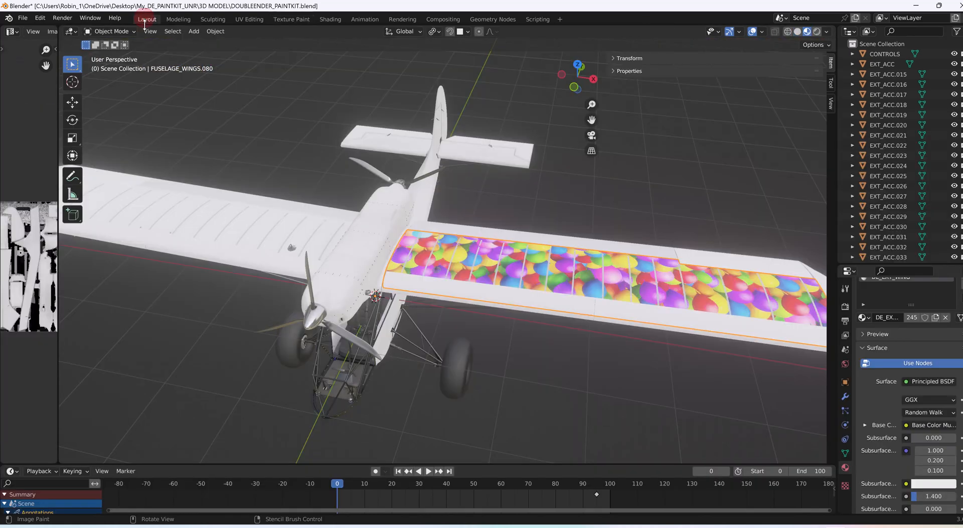
left_click(447, 293)
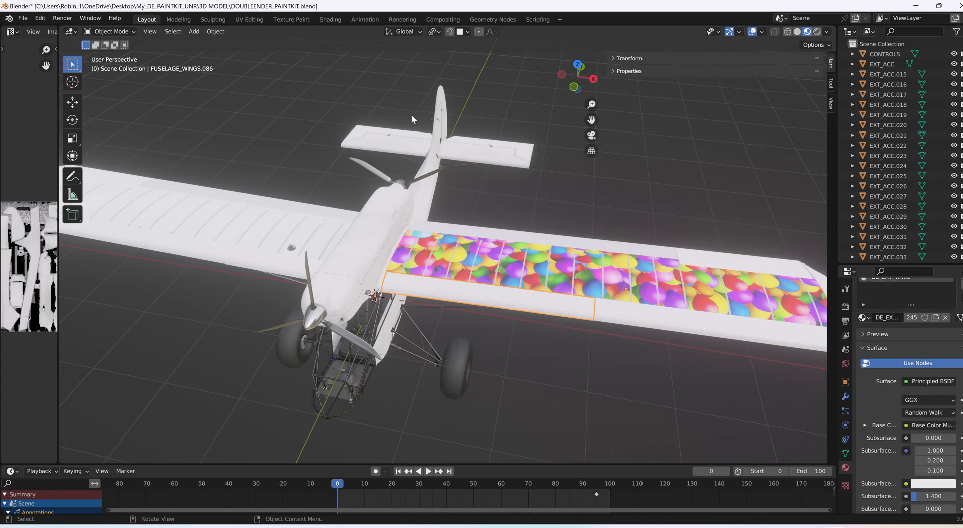
left_click(293, 18)
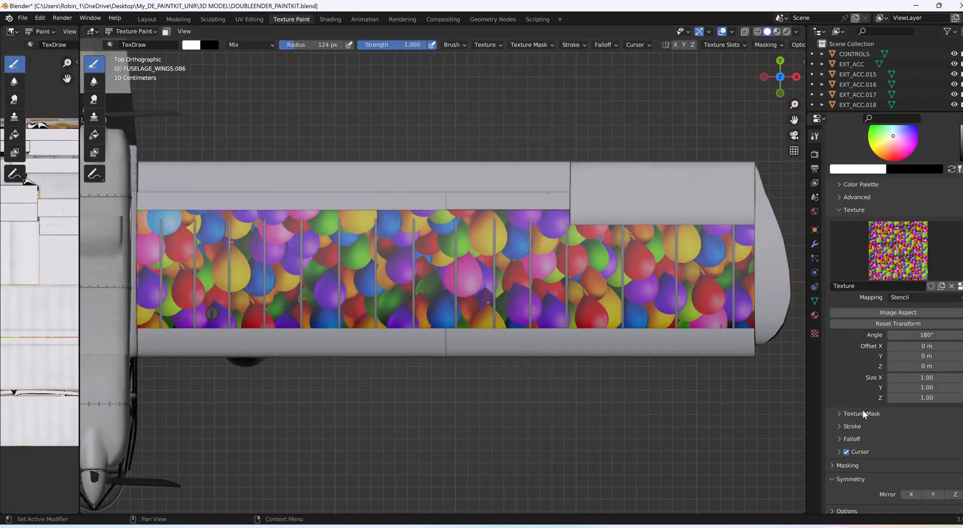
scroll(863, 411, "down", 1)
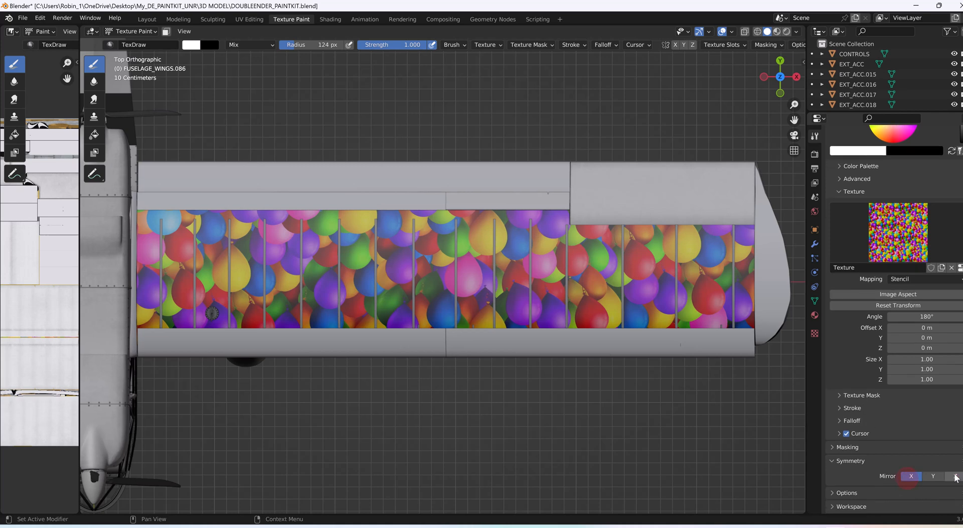
left_click(911, 475)
left_click(954, 476)
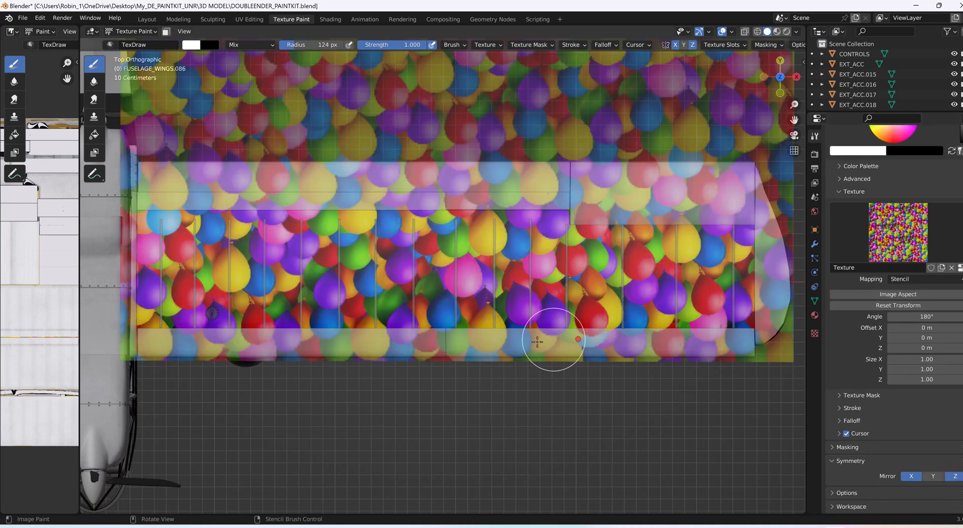
left_click_drag(446, 340, 131, 343)
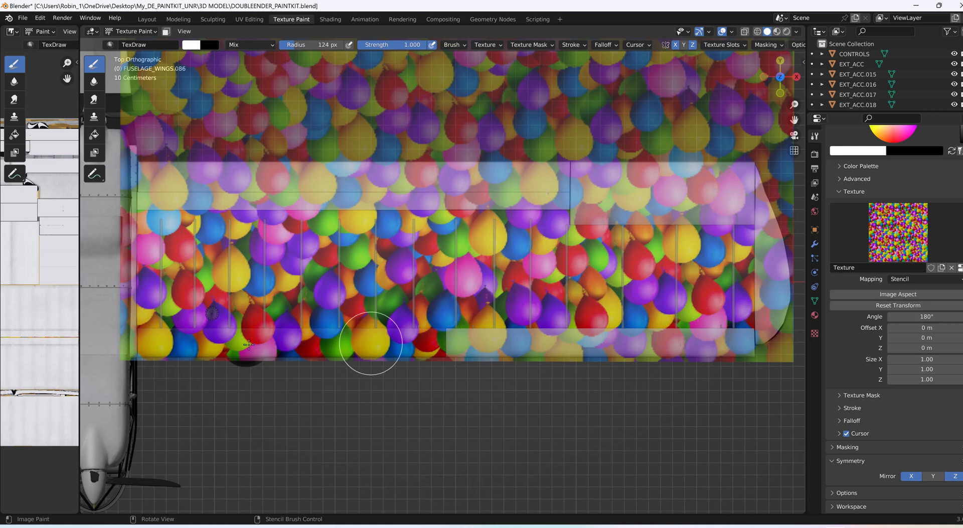
left_click_drag(621, 341, 766, 339)
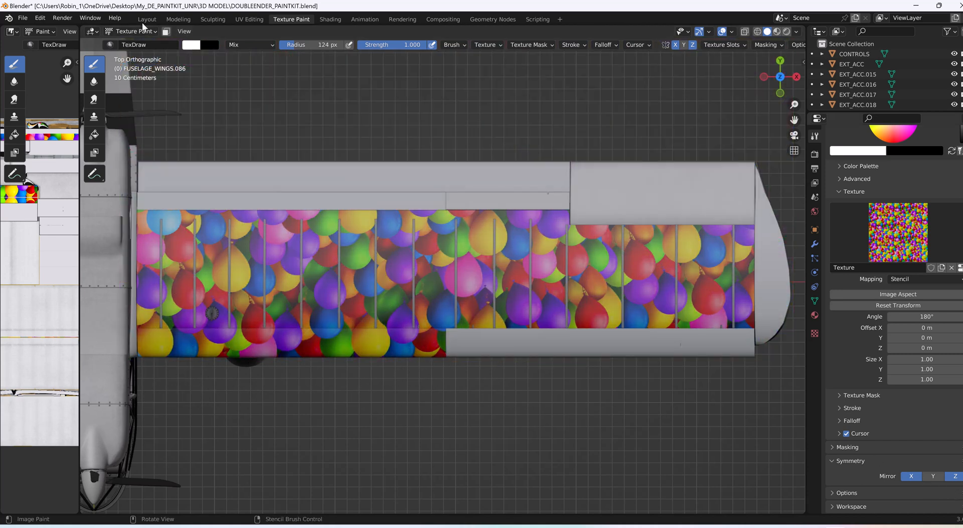
Step: Select the outboard leading-edge panel of the wing and paint it with balloons using X and Z mirror symmetry
left_click(146, 19)
left_click(671, 317)
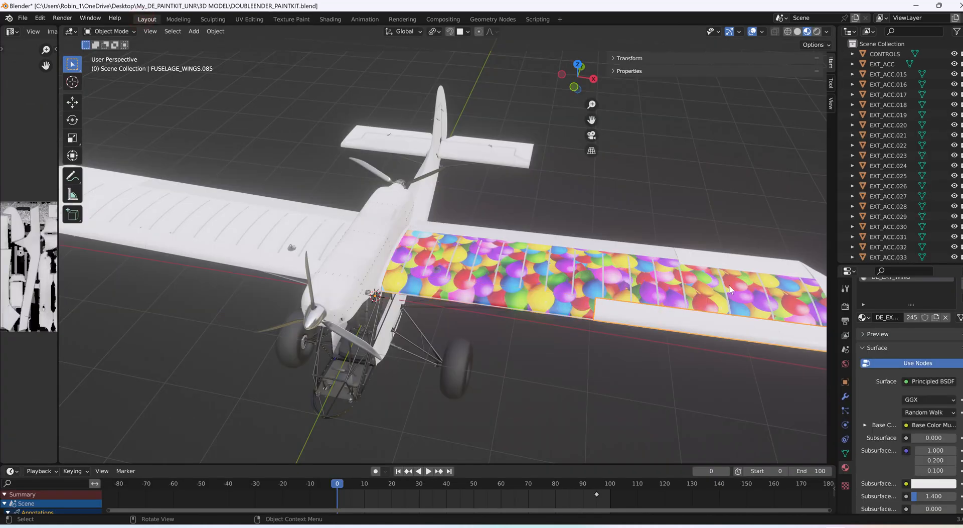
left_click(300, 22)
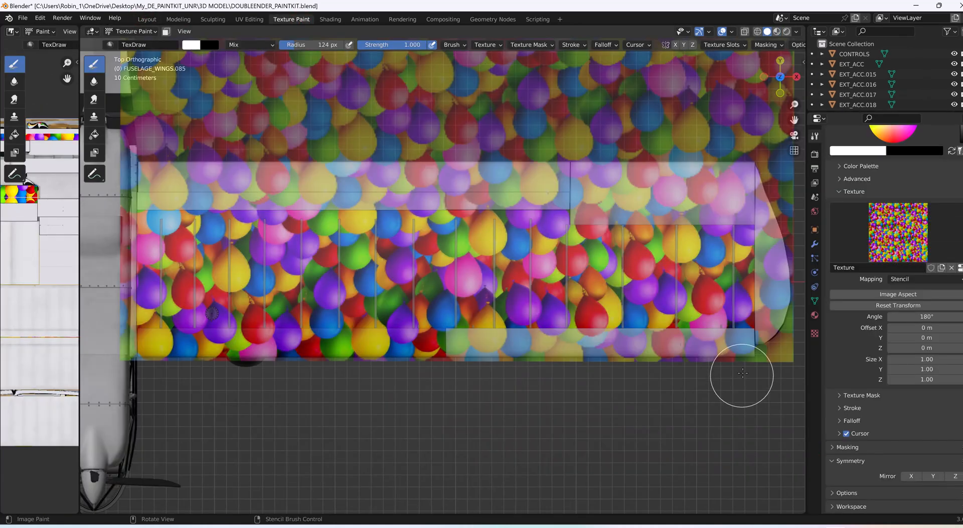
left_click(911, 475)
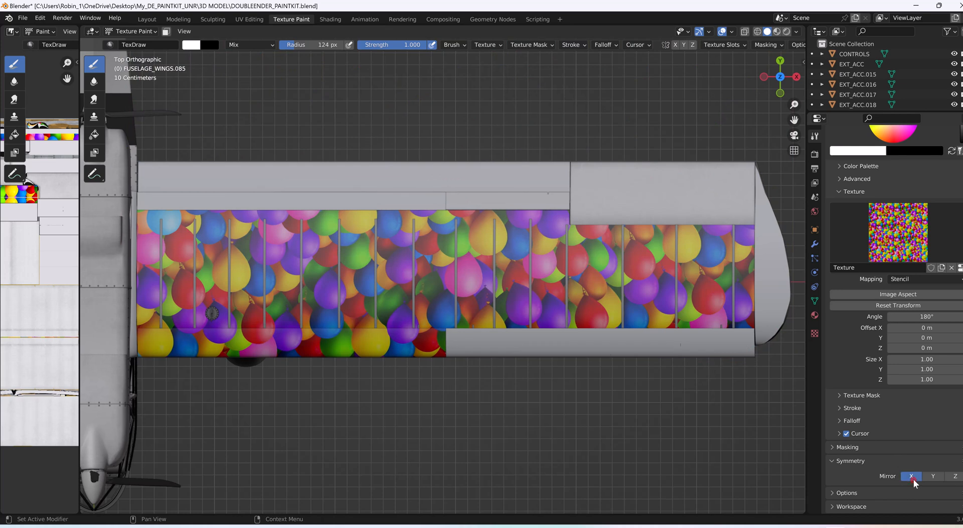
left_click(955, 475)
mouse_move(609, 383)
left_mouse_down()
mouse_move(666, 338)
mouse_move(760, 335)
mouse_move(719, 342)
left_mouse_up()
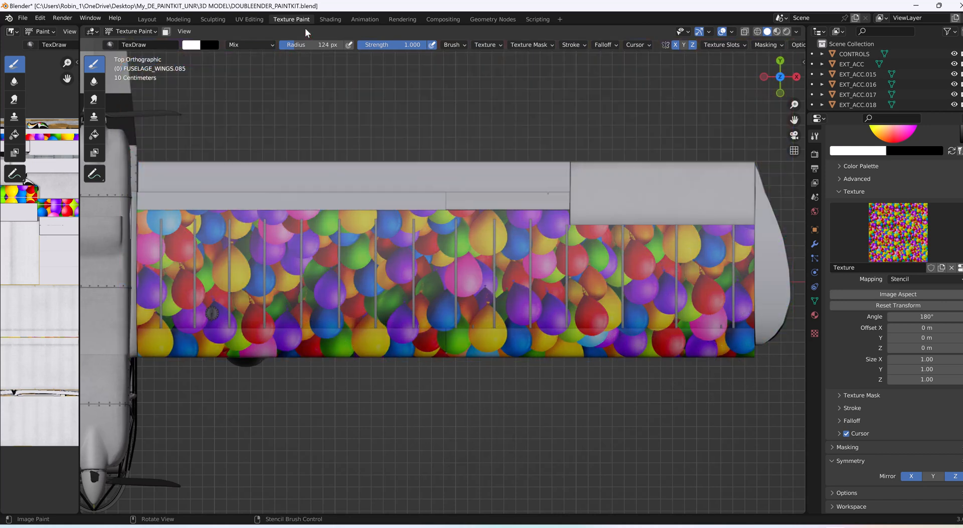
Step: Select the curved wingtip, paint it with balloons, and turn on X and Z mirror symmetry for it
left_click(147, 19)
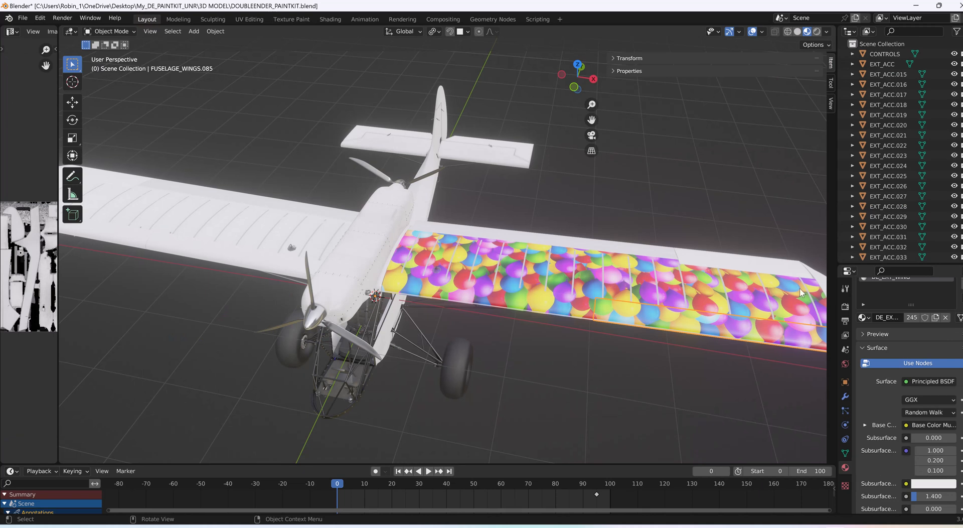
left_click(821, 284)
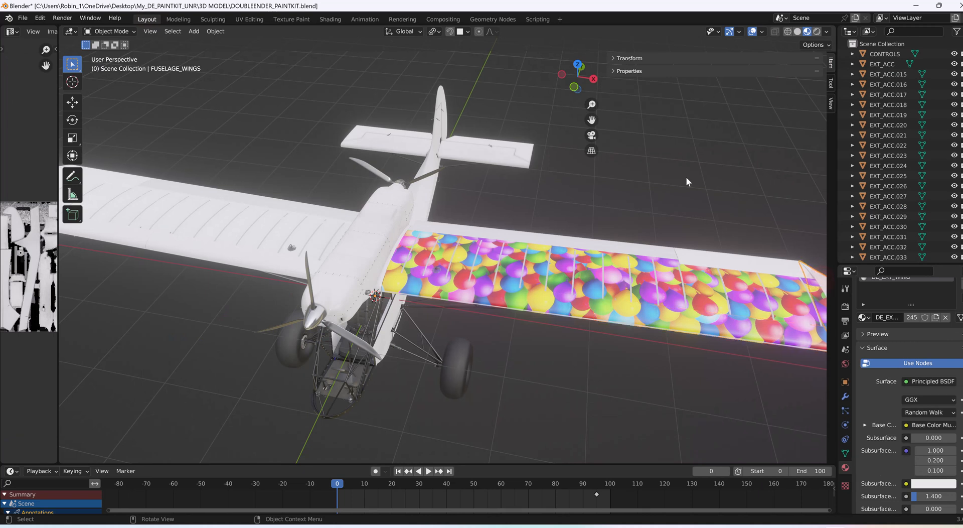
left_click(296, 19)
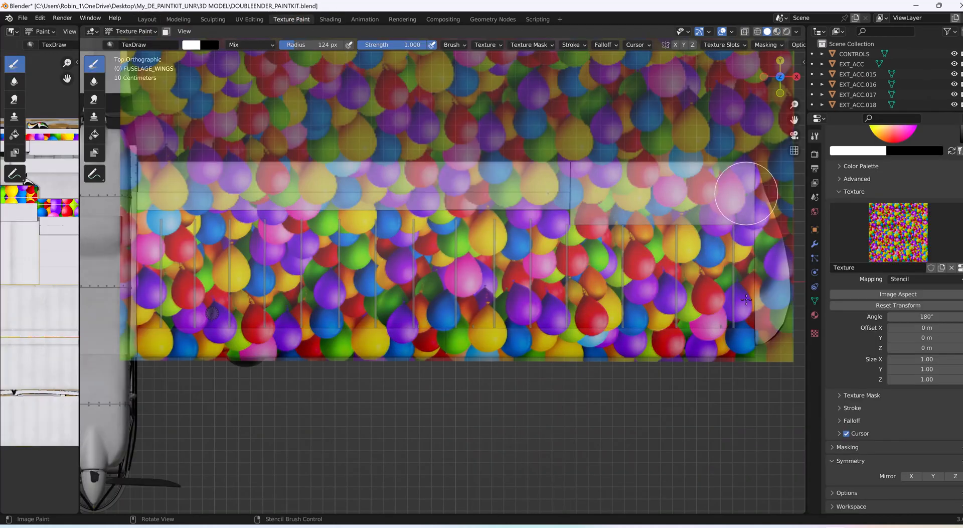
left_click_drag(746, 299, 788, 339)
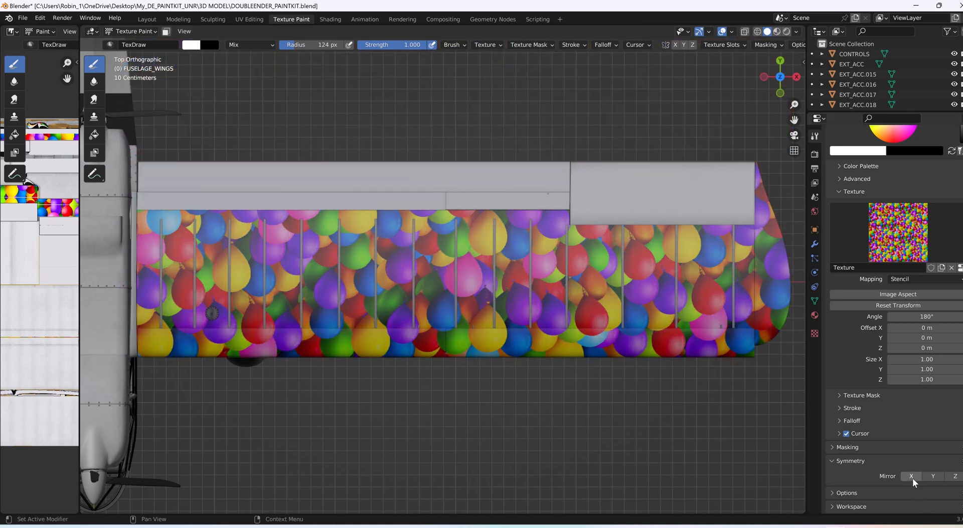
left_click(912, 476)
left_click(955, 476)
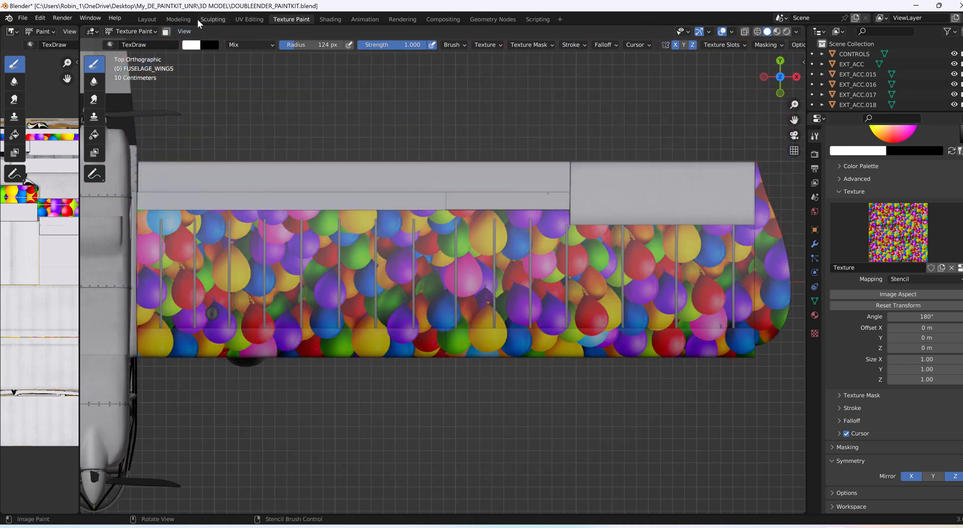
Step: Paint balloons on the aileron at the outboard trailing edge with X and Z mirror symmetry turned on
left_click(146, 19)
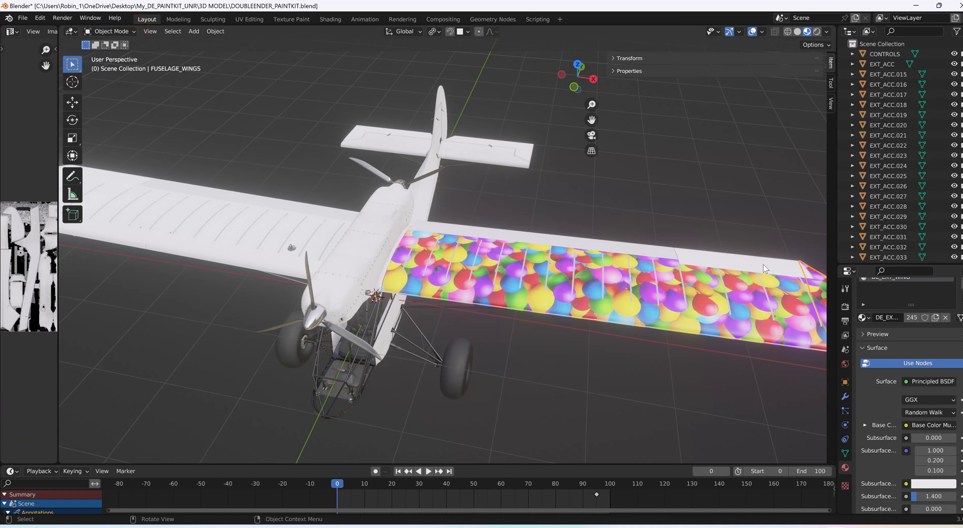
left_click(290, 19)
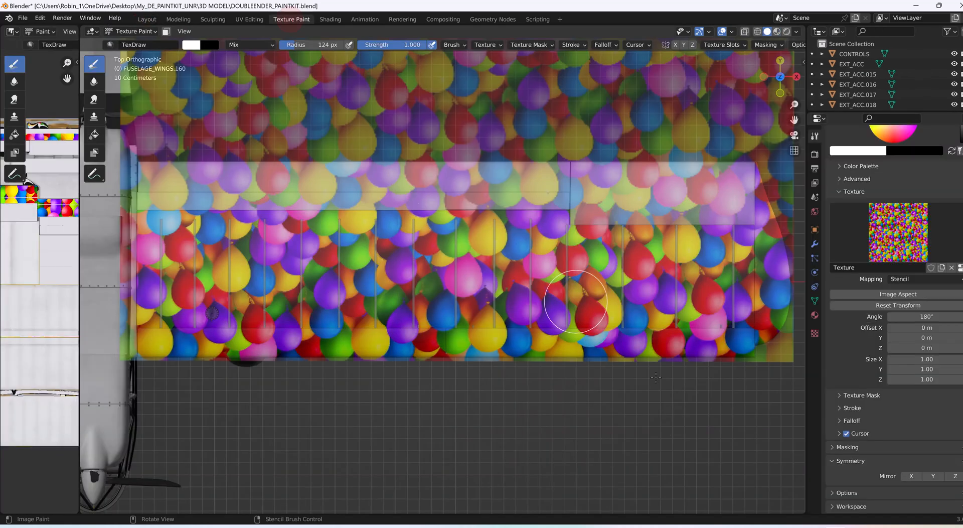
left_click(954, 476)
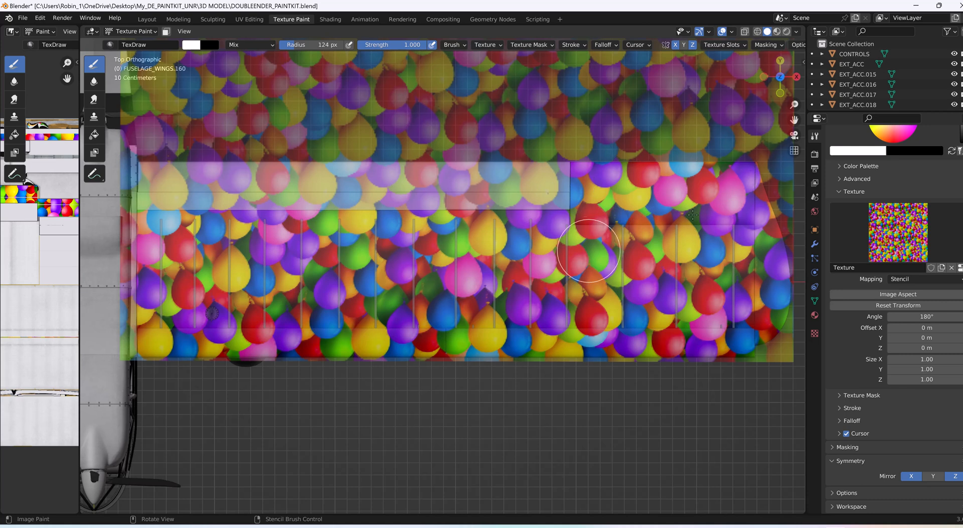
left_click_drag(408, 223, 514, 365)
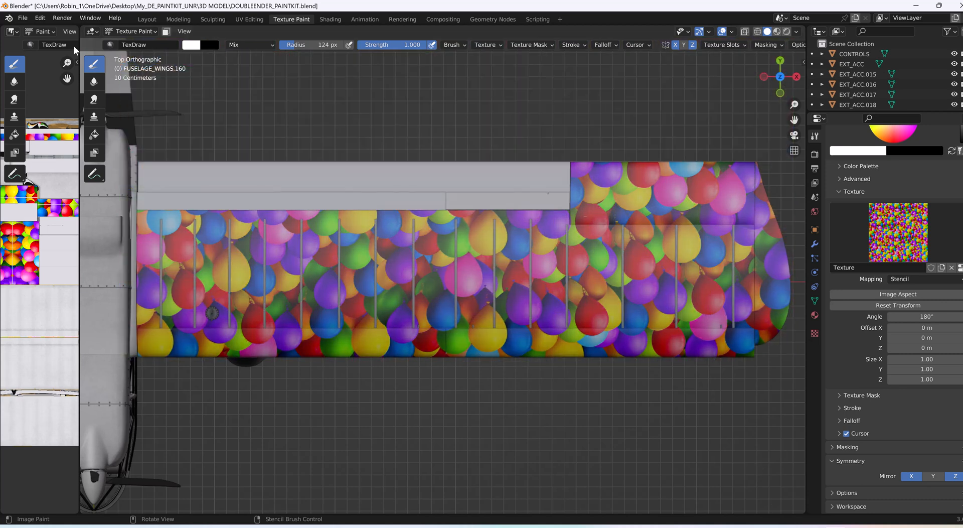
Step: Select the narrow outboard strip just ahead of the flap and paint it with balloons using X and Z mirror symmetry
left_click(139, 20)
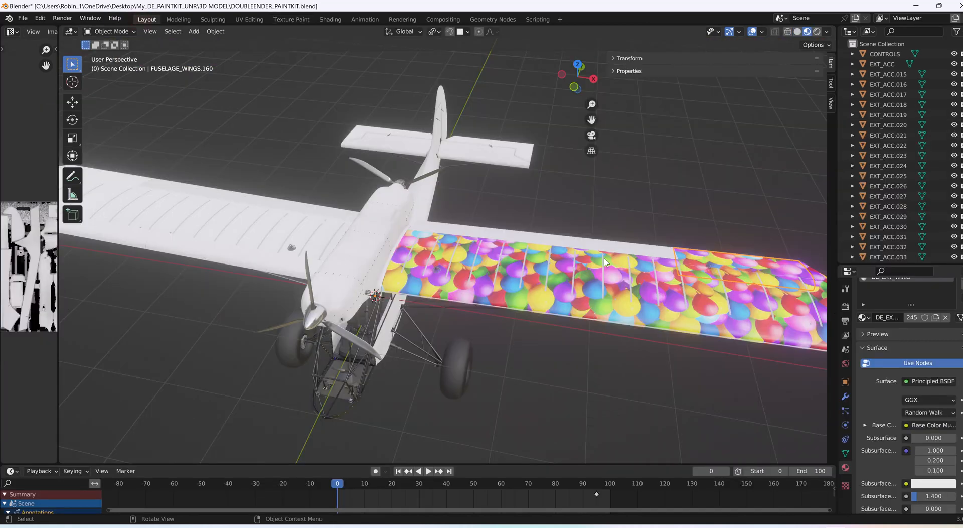
left_click(615, 246)
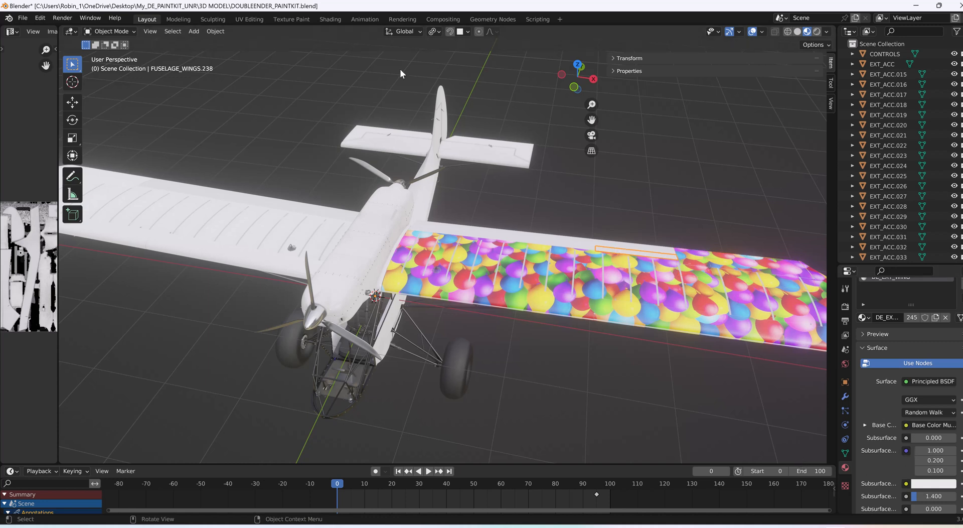
left_click(284, 19)
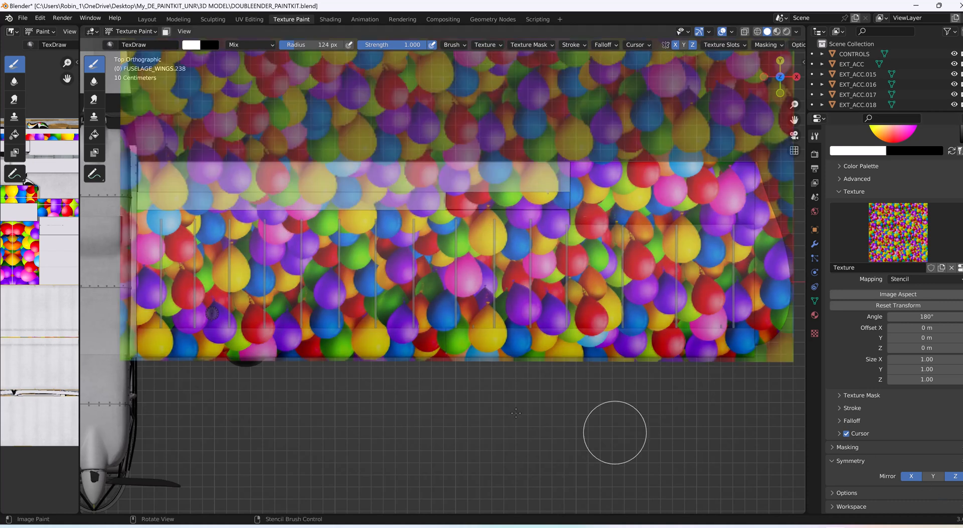
Step: Select the long inboard strip ahead of the flap and paint it with balloons using X and Z mirror symmetry
left_click(147, 20)
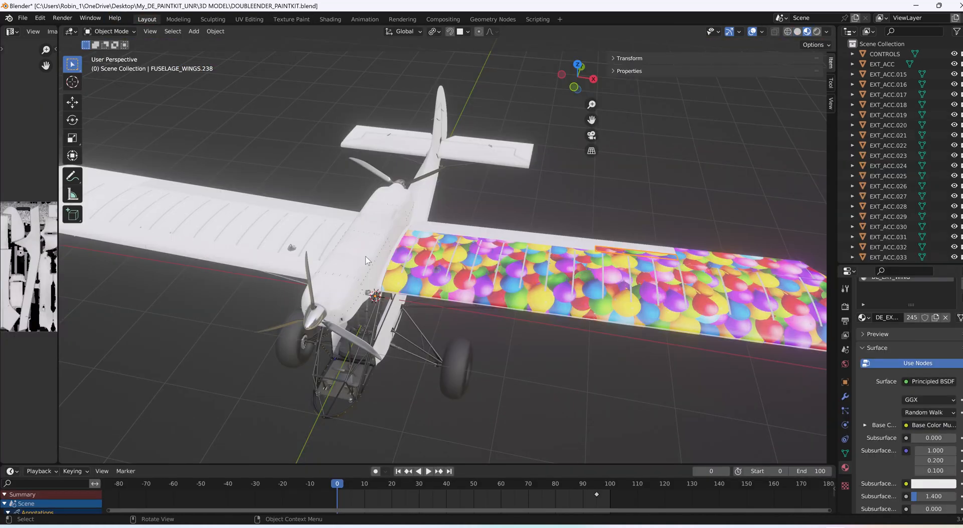
left_click(480, 233)
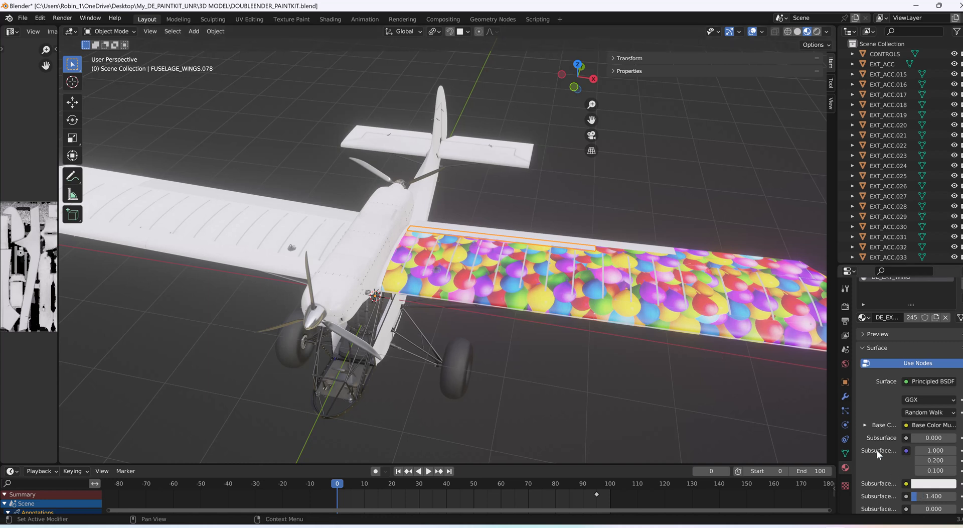
left_click(291, 20)
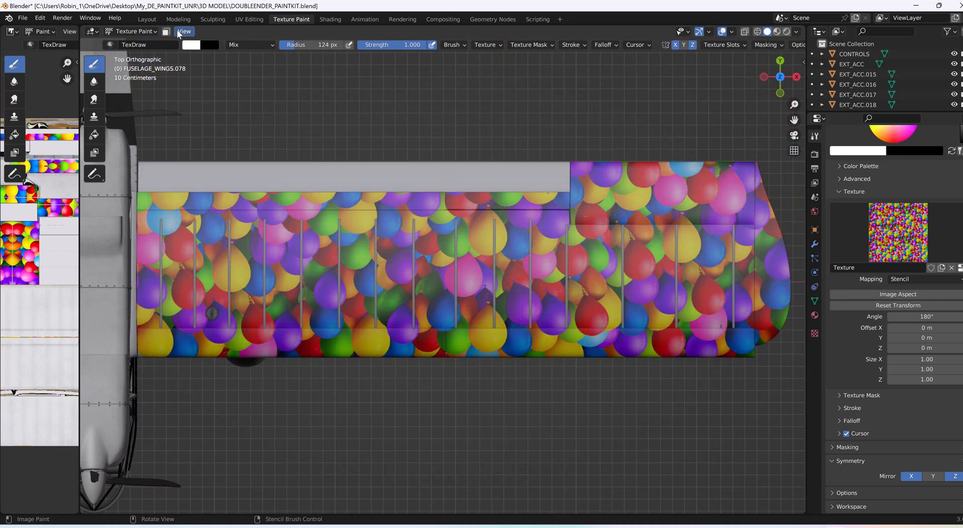
Step: Select the flap at the inboard trailing edge, turn on X and Z mirror symmetry, and paint it with balloons
left_click(143, 19)
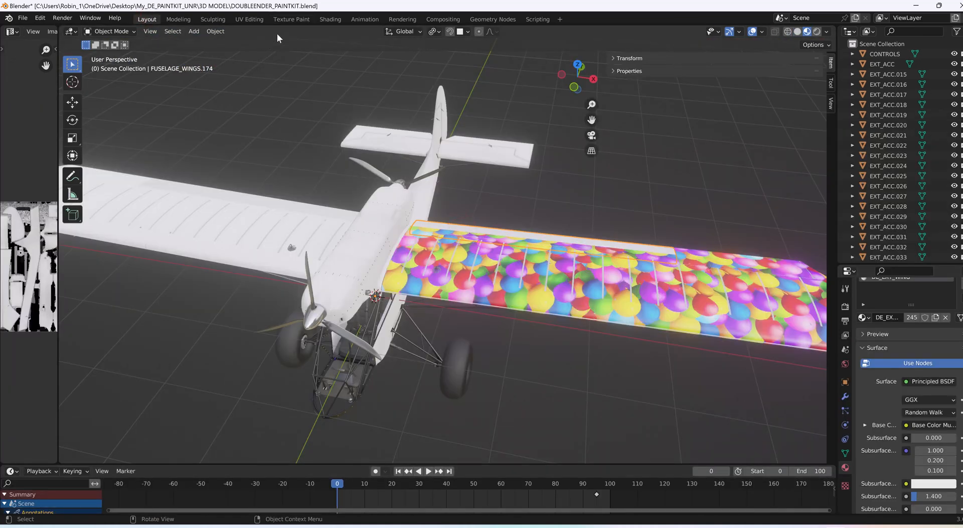
left_click(287, 19)
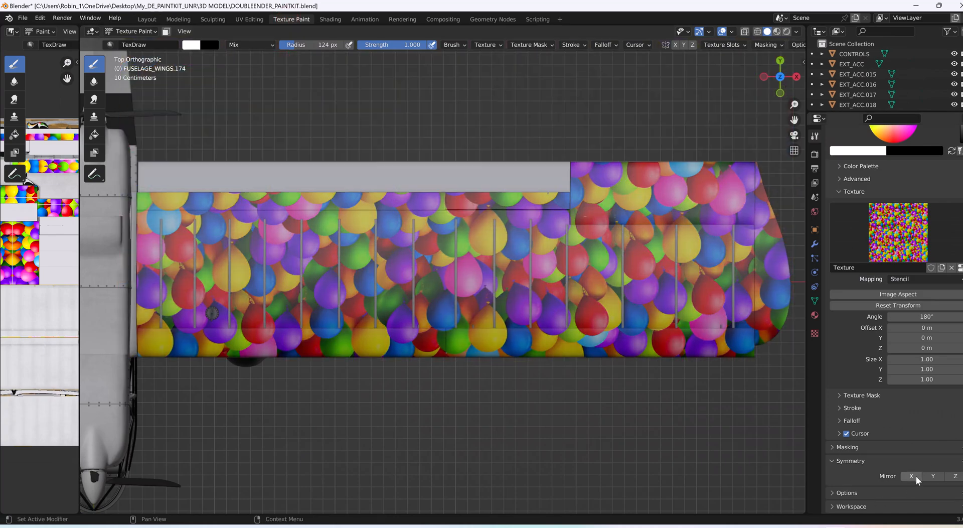
left_click(954, 477)
mouse_move(537, 172)
left_mouse_down()
mouse_move(125, 168)
mouse_move(338, 208)
mouse_move(401, 194)
mouse_move(126, 195)
mouse_move(479, 190)
mouse_move(598, 208)
mouse_move(462, 164)
mouse_move(123, 224)
mouse_move(638, 187)
mouse_move(636, 156)
mouse_move(153, 177)
mouse_move(474, 192)
mouse_move(675, 222)
mouse_move(394, 353)
left_mouse_up()
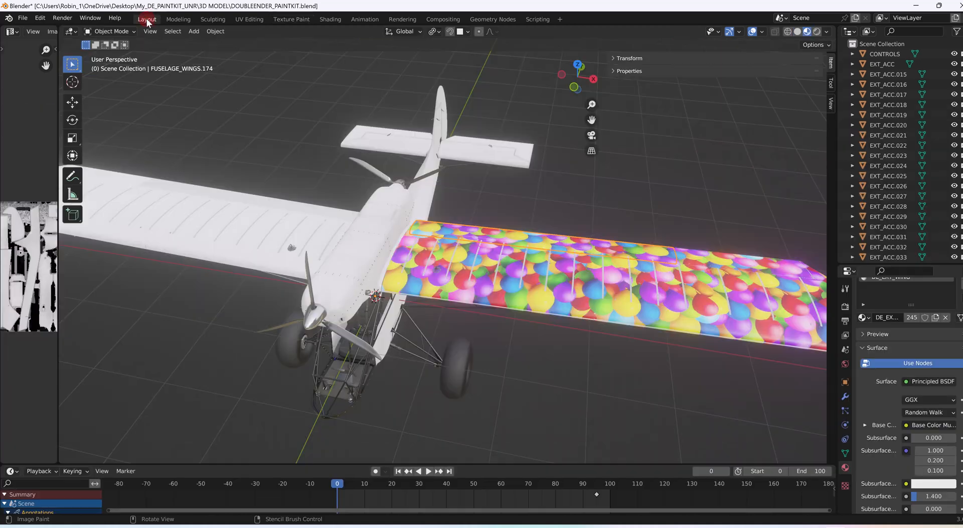
Step: Select the large underside panel of the wing, turn on X and Z mirror symmetry, and paint it with balloons
left_click(145, 19)
middle_click_drag(573, 345, 593, 191)
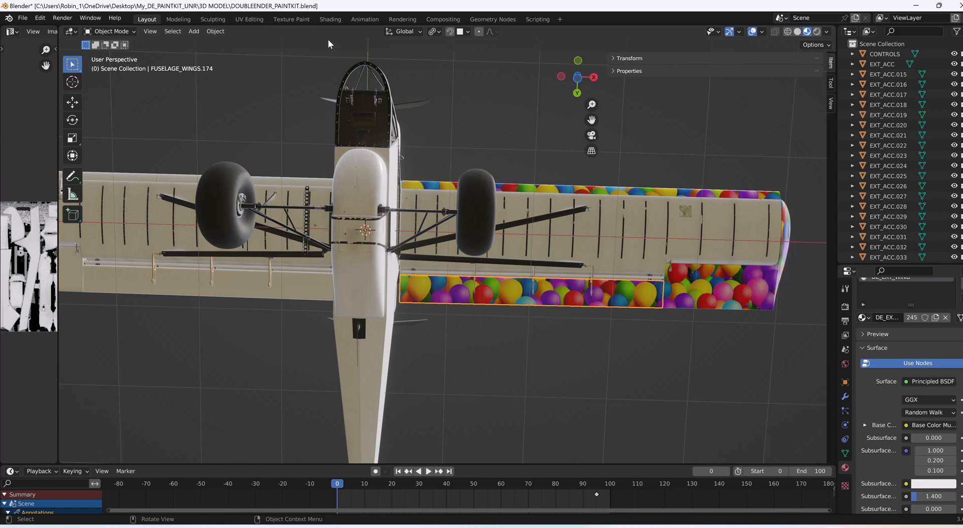
left_click(290, 19)
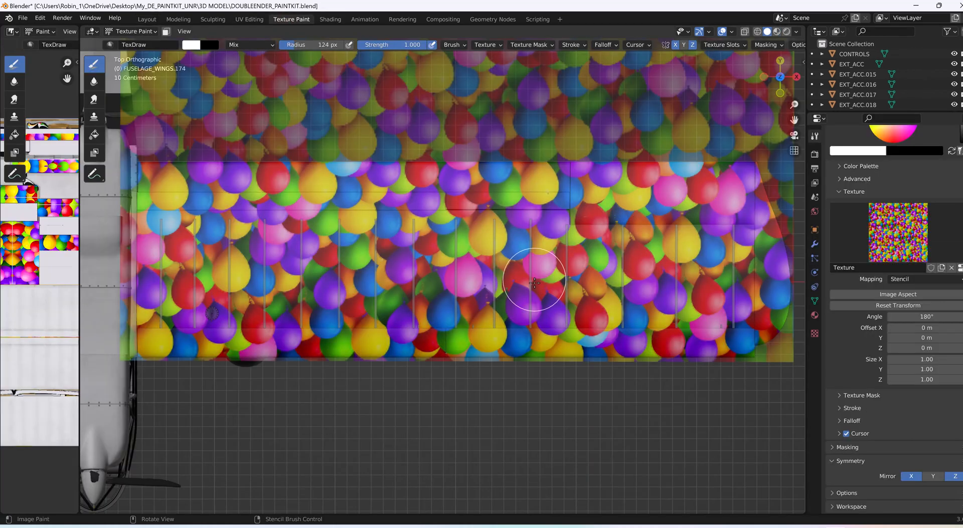
left_click(147, 19)
left_click(545, 220)
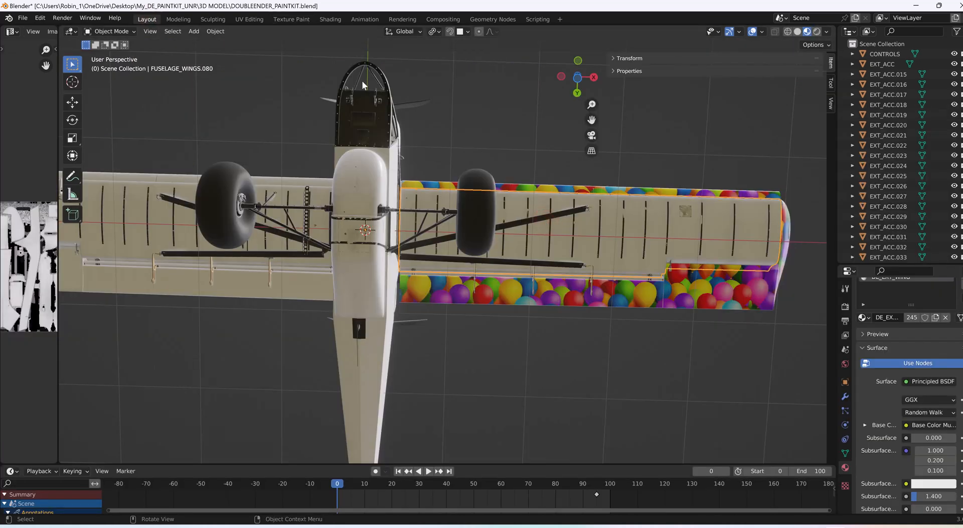
left_click(304, 19)
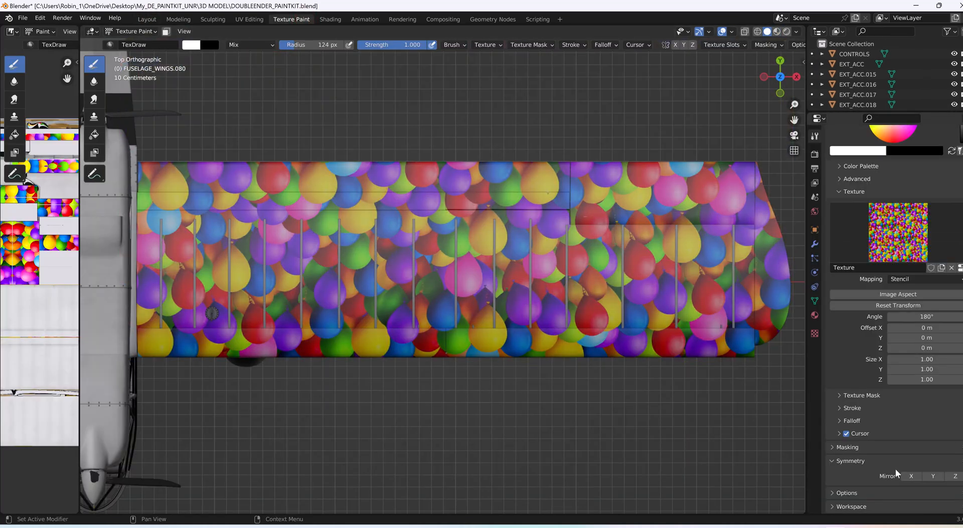
left_click(906, 475)
left_click(954, 475)
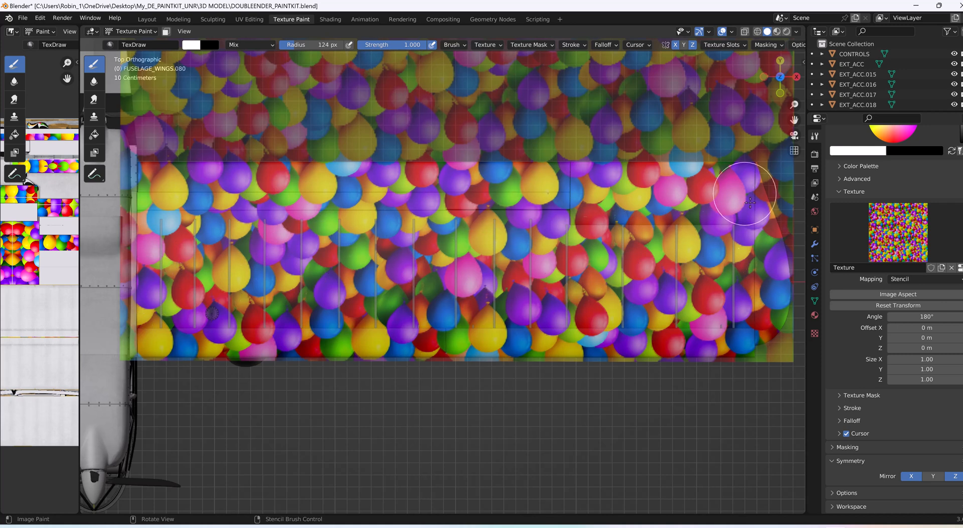
left_click(140, 346)
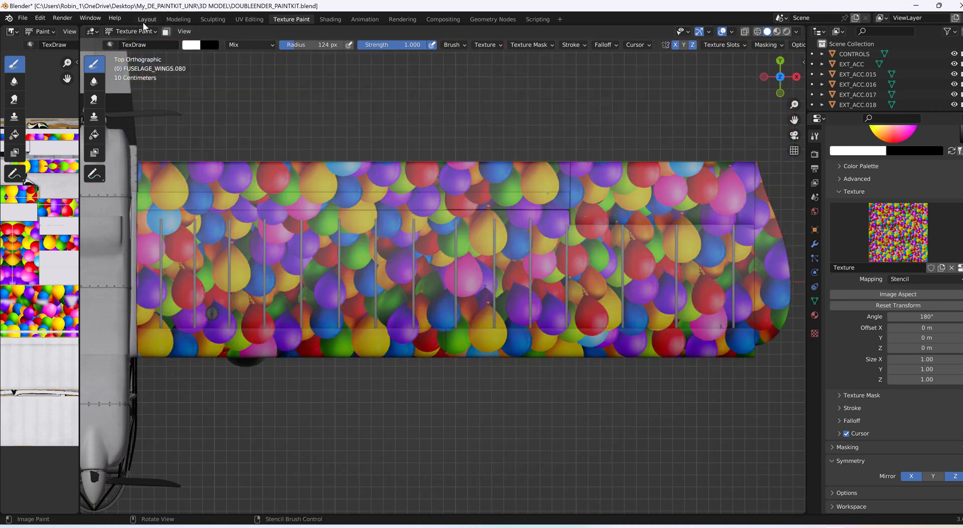
Step: Select the thin strip along the flap gap on the wing's underside and paint it with balloons using X and Z mirror symmetry
left_click(146, 19)
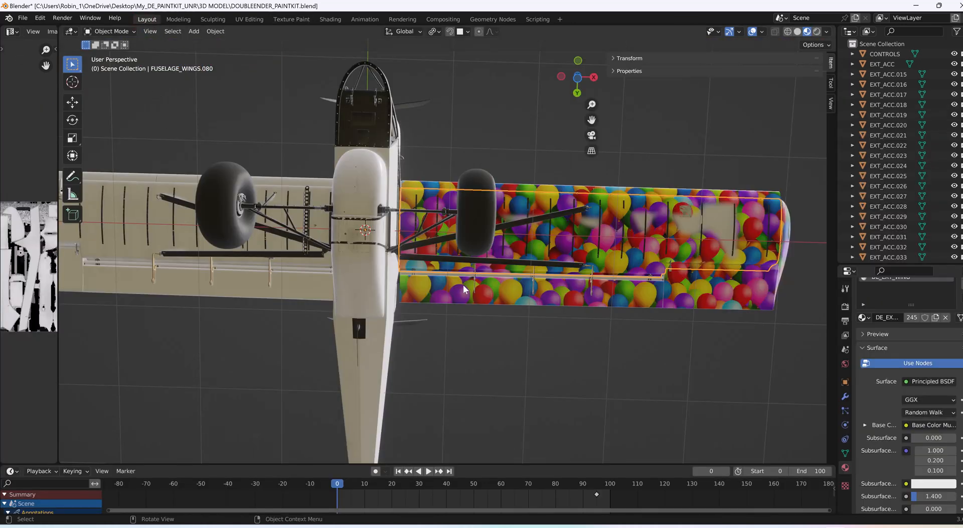
left_click(544, 274)
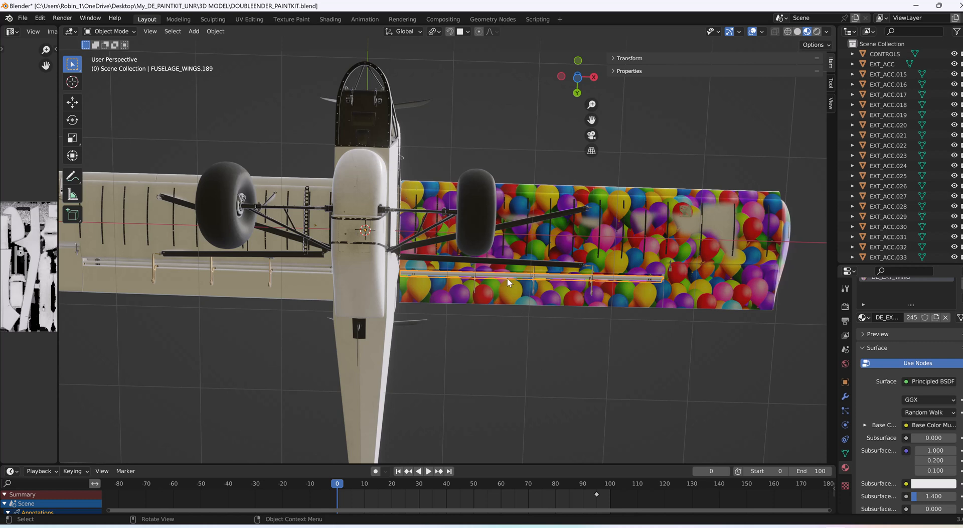
left_click(291, 19)
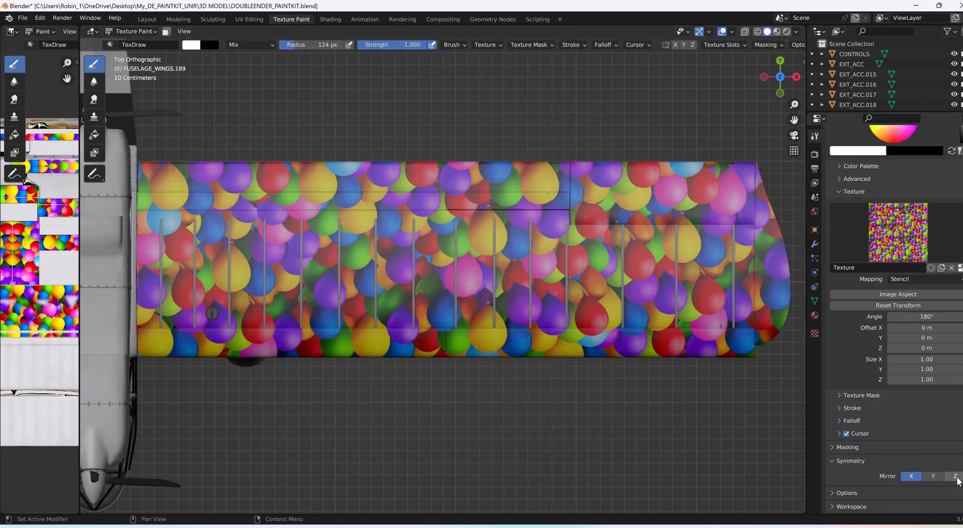
left_click(956, 477)
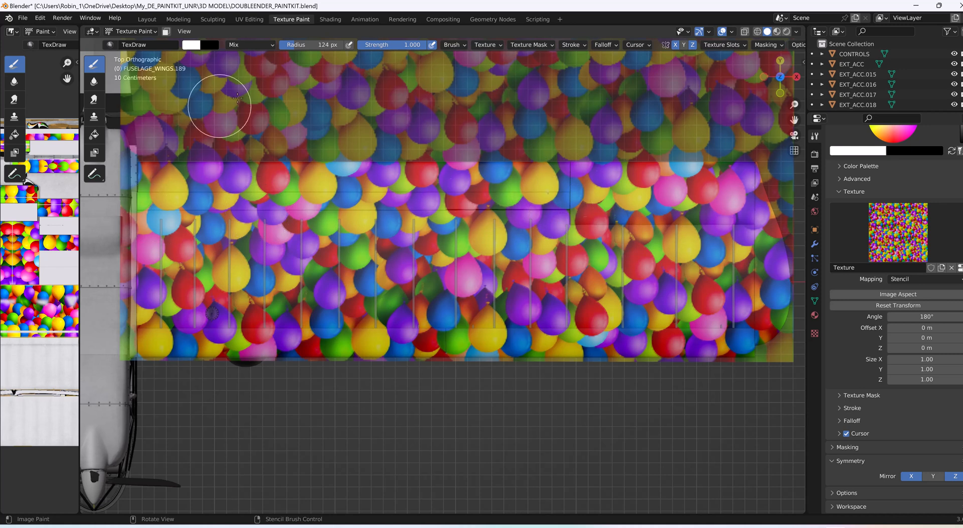
Step: Reselect the large underside panel and fill its unpainted outboard patches with balloons
left_click(145, 19)
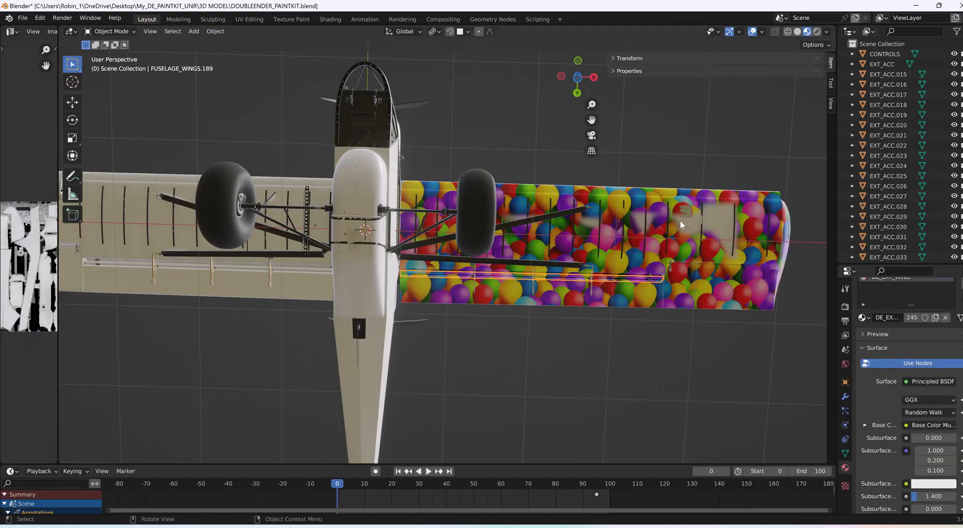
left_click(670, 230)
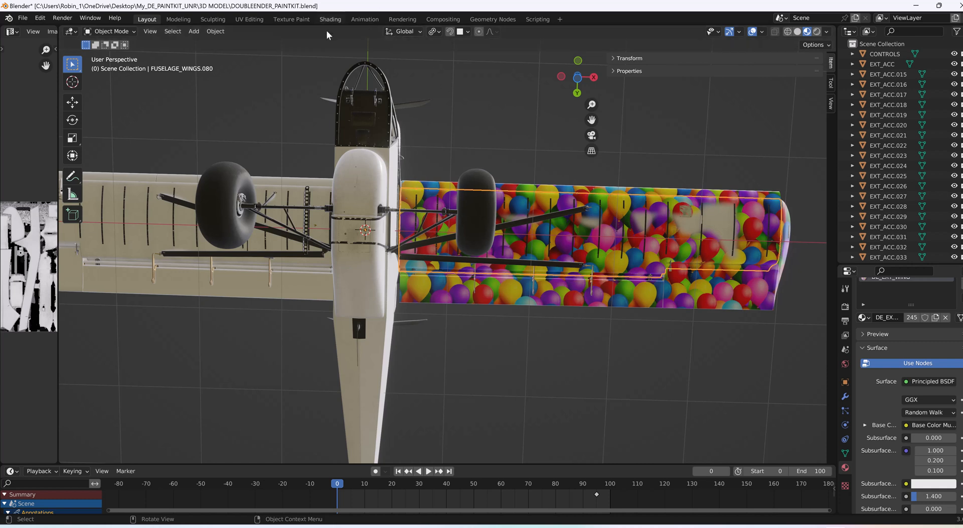
left_click(294, 18)
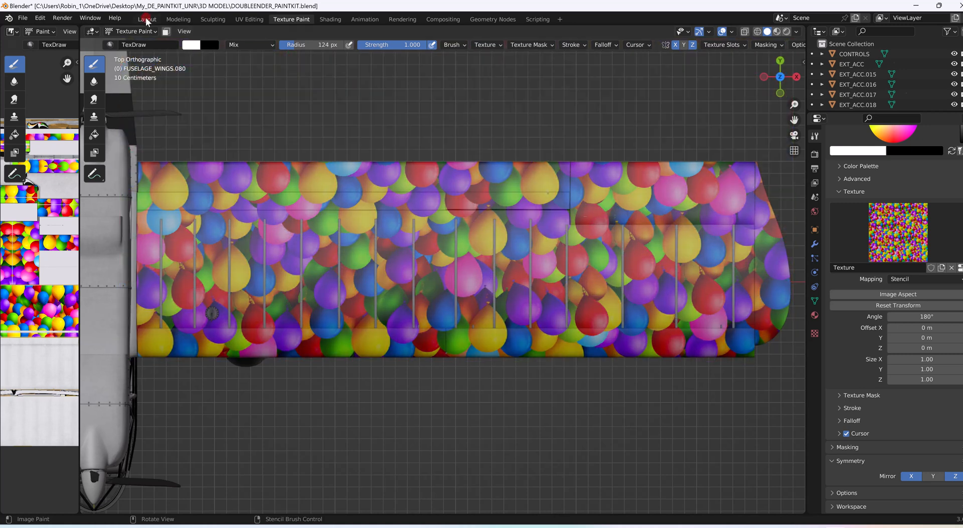
Step: Inspect the painted wing from below, along the leading edge and from above for unpainted areas
left_click(147, 19)
mouse_move(606, 357)
middle_mouse_down()
mouse_move(602, 332)
mouse_move(568, 361)
mouse_move(554, 302)
mouse_move(633, 293)
mouse_move(644, 321)
mouse_move(595, 306)
mouse_move(613, 268)
mouse_move(617, 295)
middle_mouse_up()
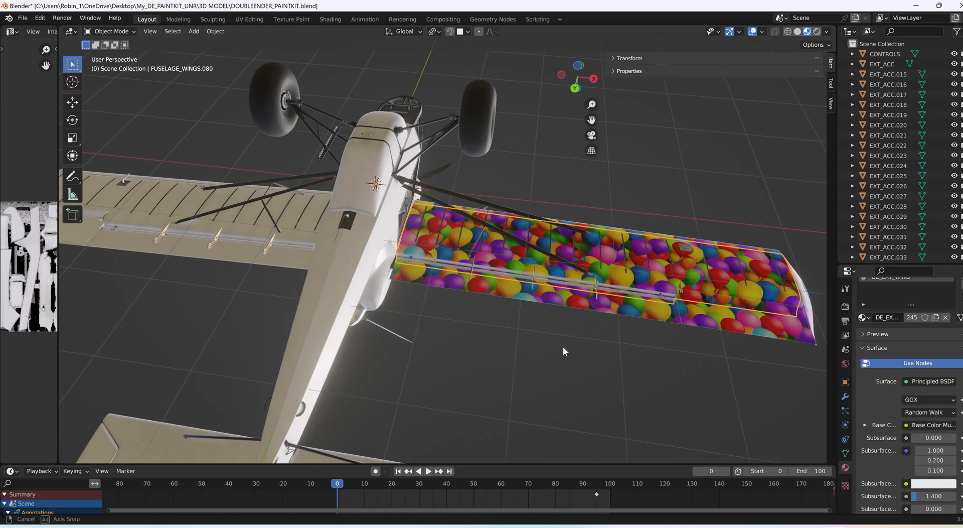
mouse_move(563, 346)
middle_mouse_down()
mouse_move(575, 396)
mouse_move(556, 391)
mouse_move(458, 274)
mouse_move(469, 286)
mouse_move(566, 280)
mouse_move(608, 389)
mouse_move(629, 57)
mouse_move(691, 122)
mouse_move(576, 111)
mouse_move(575, 91)
middle_mouse_up()
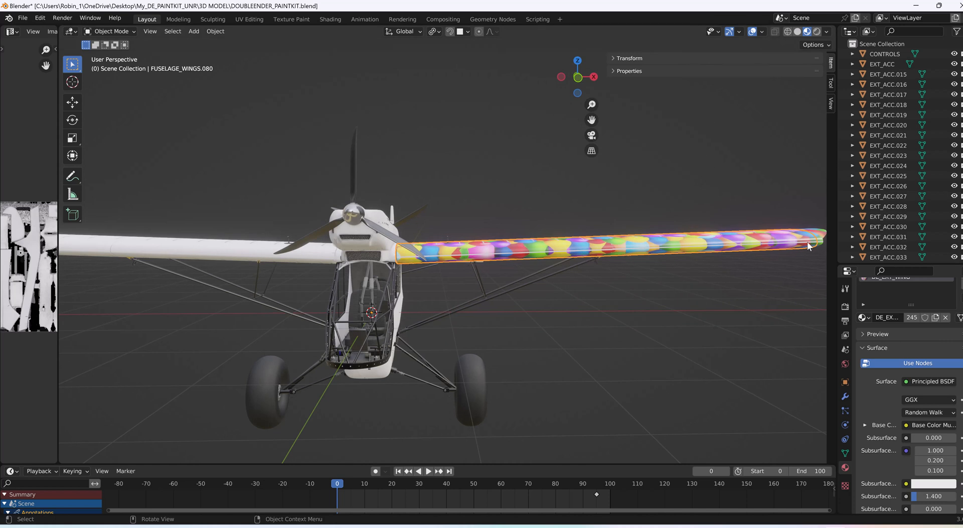
scroll(819, 245, "up", 8)
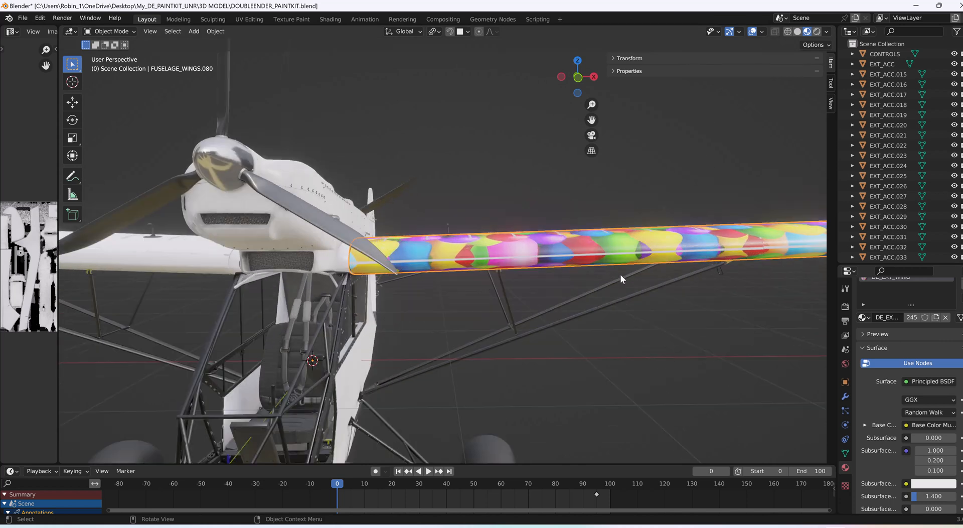
scroll(426, 269, "up", 2)
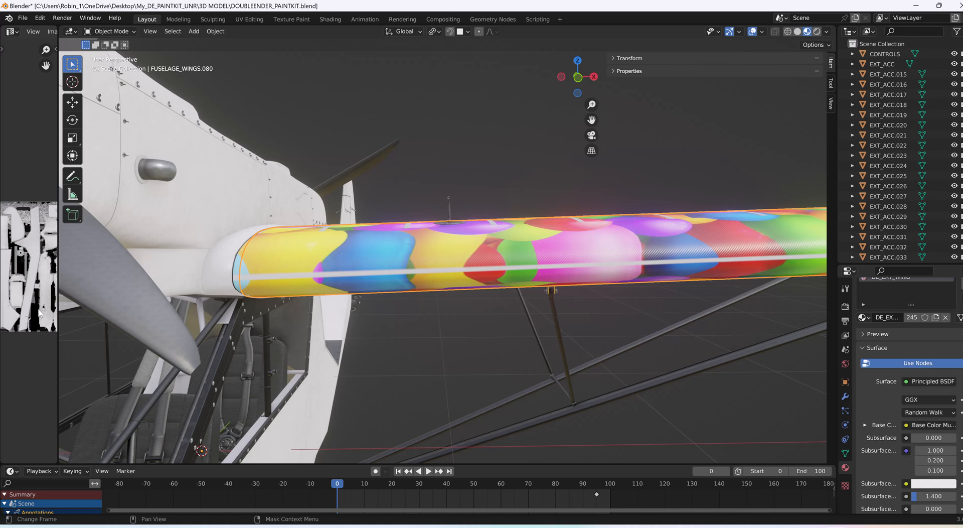
scroll(371, 293, "down", 10)
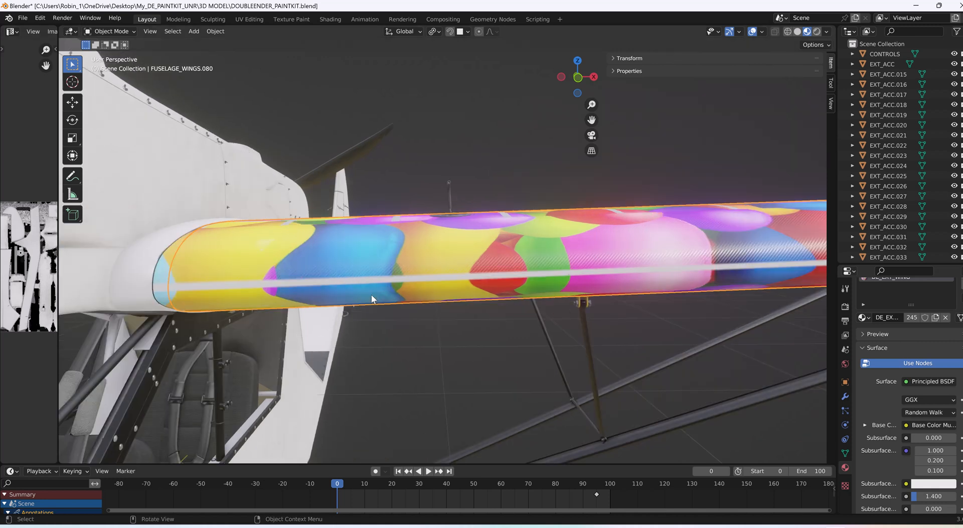
mouse_move(414, 279)
middle_mouse_down()
mouse_move(408, 400)
mouse_move(419, 378)
mouse_move(414, 386)
middle_mouse_up()
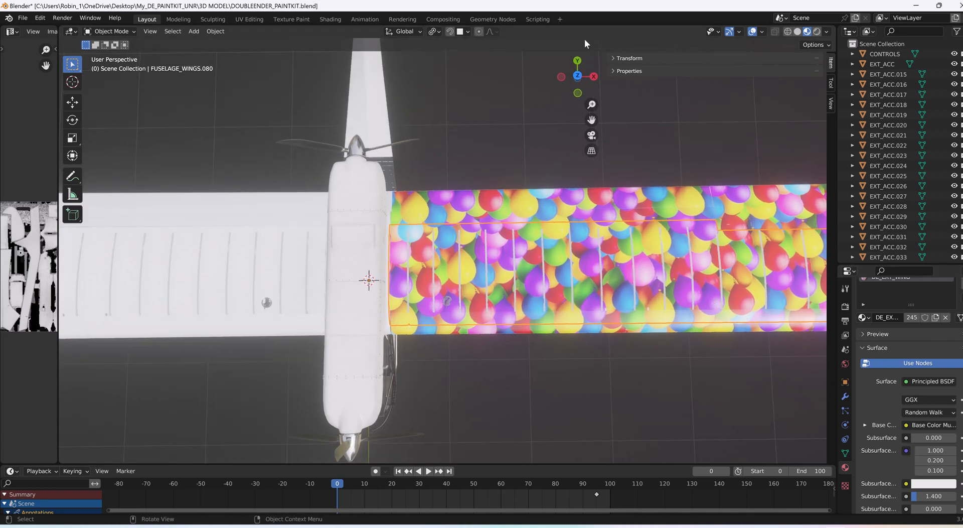
Step: Return to texture painting, tilt the wing in orthographic projection, and shift the balloon stencil away from its painted alignment
left_click(291, 19)
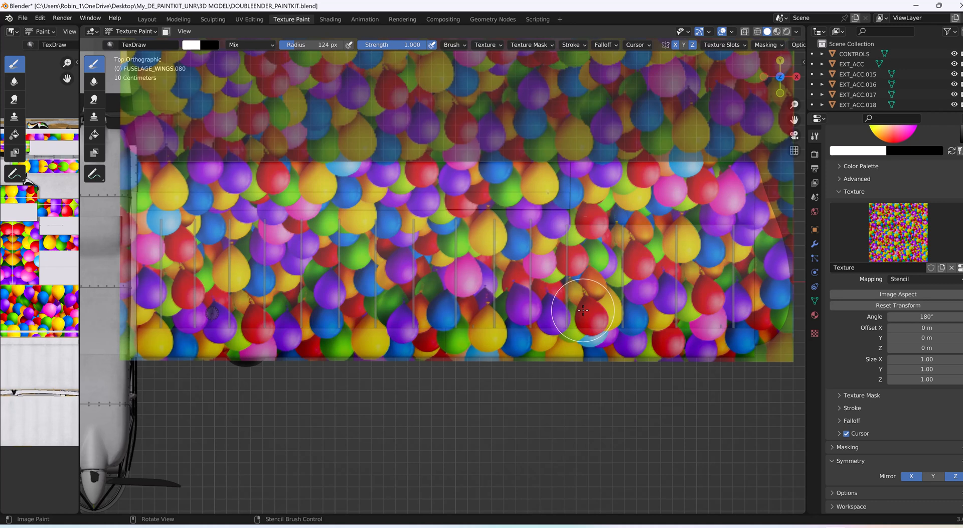
middle_click_drag(583, 310, 566, 264)
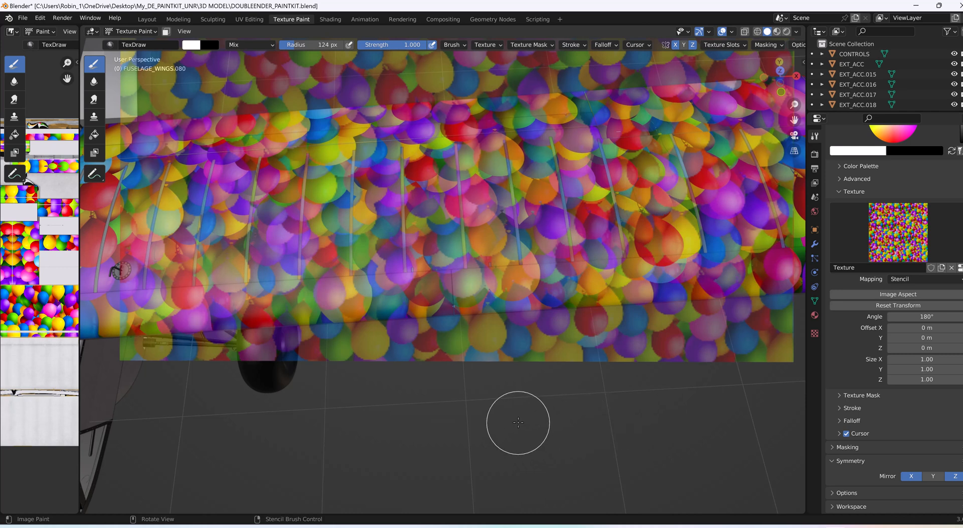
key("KP_5")
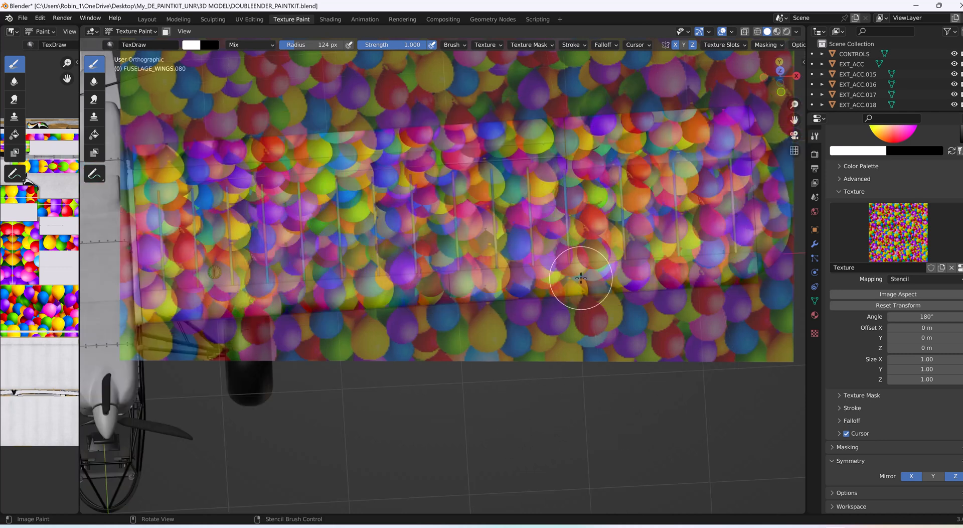
middle_click_drag(577, 276, 575, 287)
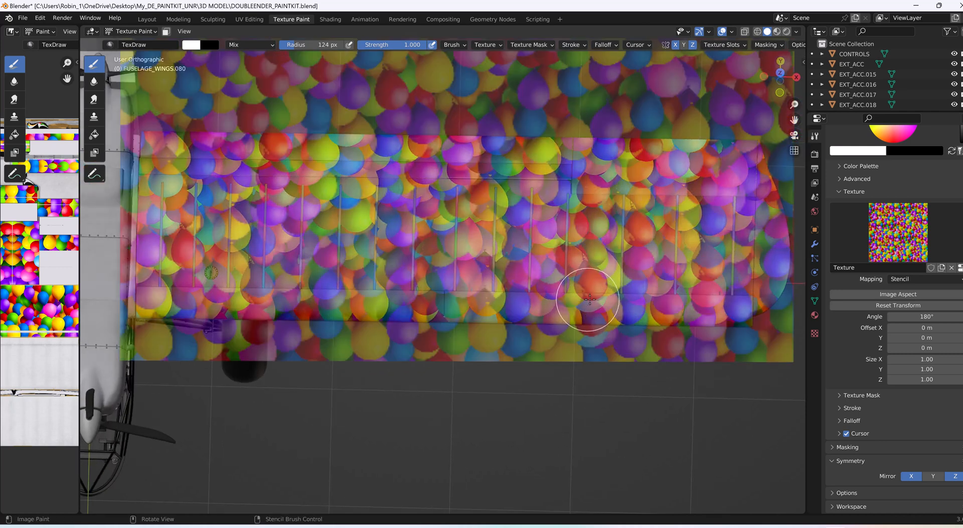
mouse_move(611, 259)
right_mouse_down()
mouse_move(564, 257)
mouse_move(584, 290)
mouse_move(631, 282)
mouse_move(660, 316)
mouse_move(645, 344)
mouse_move(609, 365)
mouse_move(620, 350)
right_mouse_up()
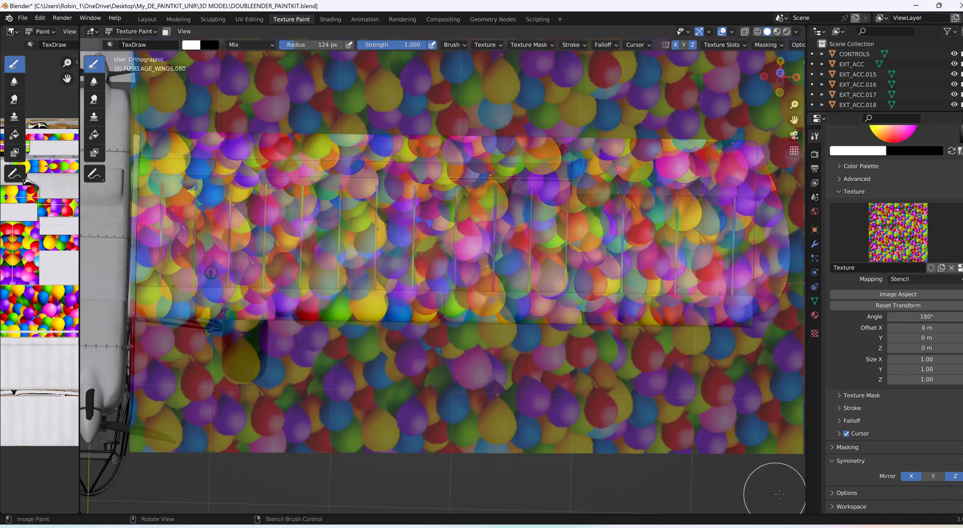
Step: Examine how the painted wing lines up with the balloon stencil in perspective and top orthographic views at different zoom levels
key("KP_5")
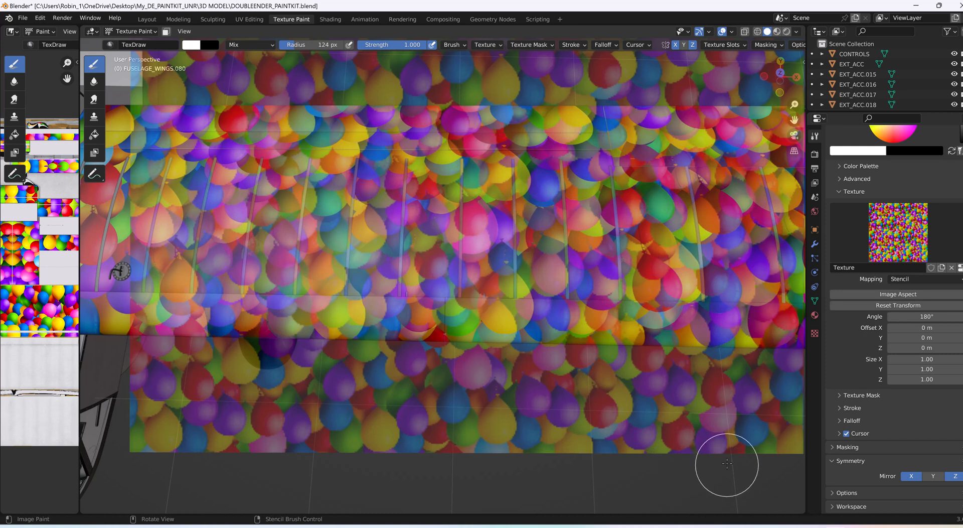
scroll(727, 463, "down", 4)
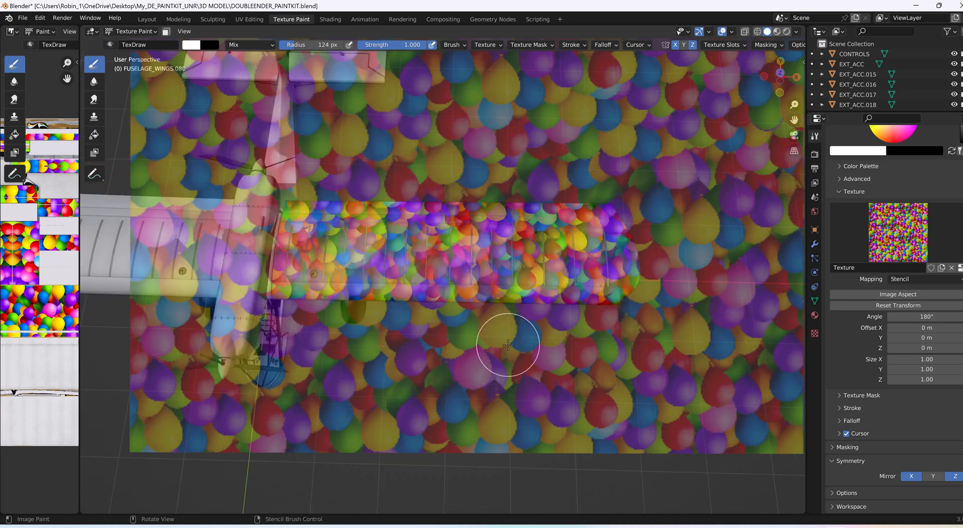
mouse_move(507, 345)
middle_mouse_down()
mouse_move(512, 387)
mouse_move(510, 360)
middle_mouse_up()
scroll(534, 315, "down", 2)
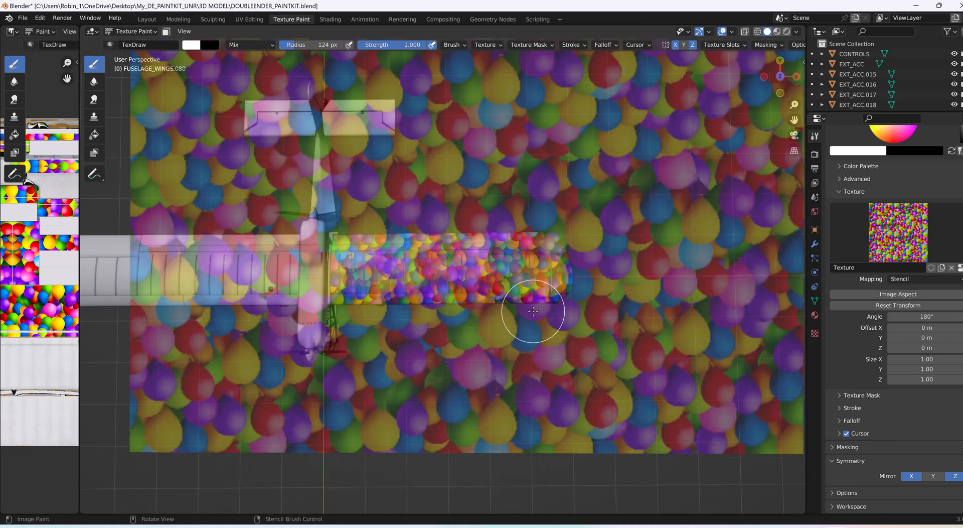
scroll(533, 311, "up", 5)
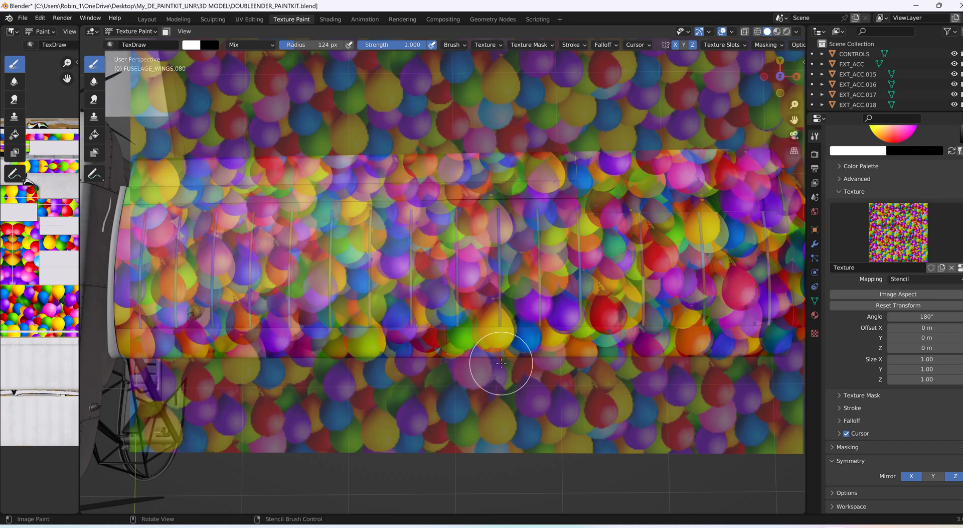
scroll(501, 363, "down", 1)
scroll(501, 362, "up", 3)
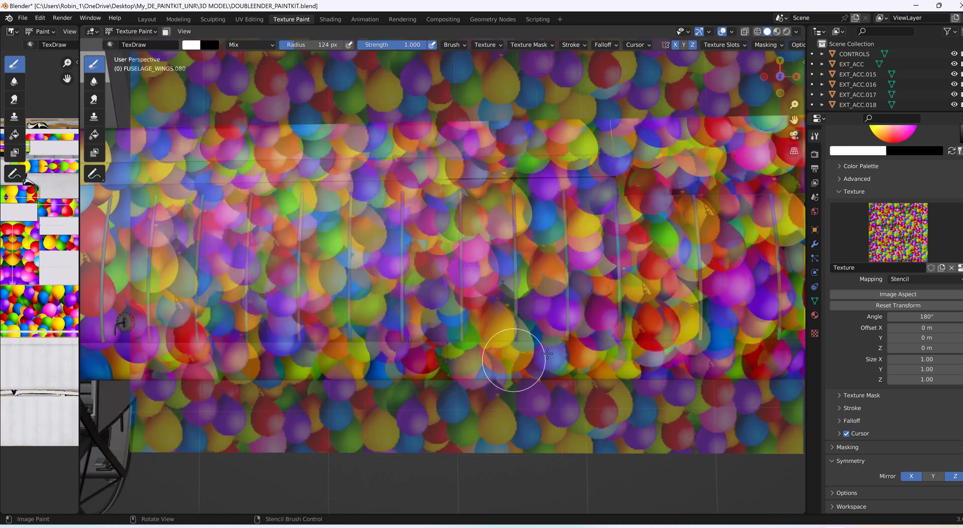
mouse_move(542, 232)
middle_mouse_down()
mouse_move(562, 233)
mouse_move(539, 234)
middle_mouse_up()
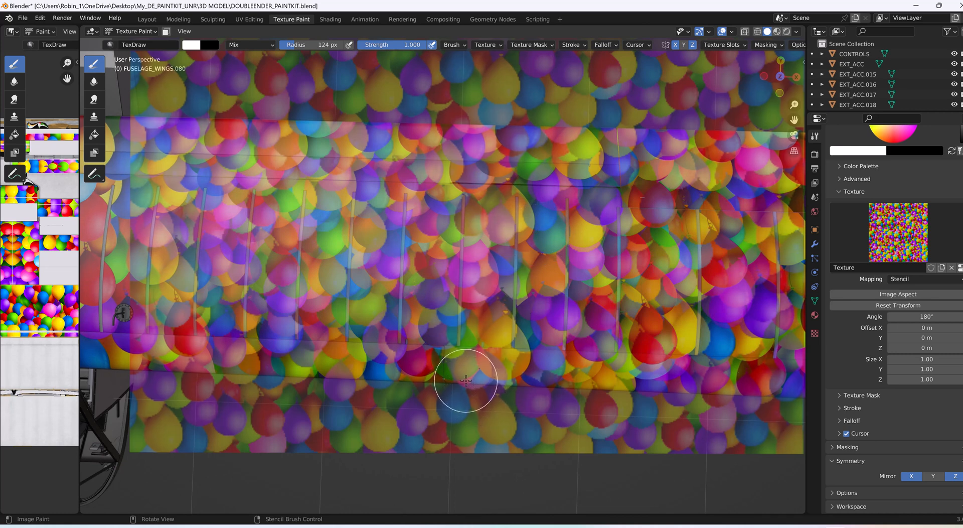
key("KP_7")
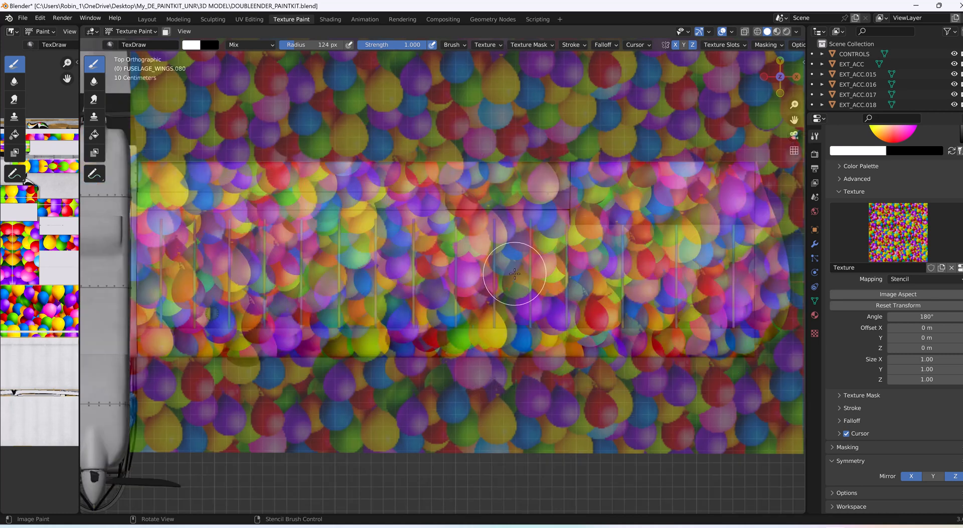
middle_click_drag(599, 254, 599, 258)
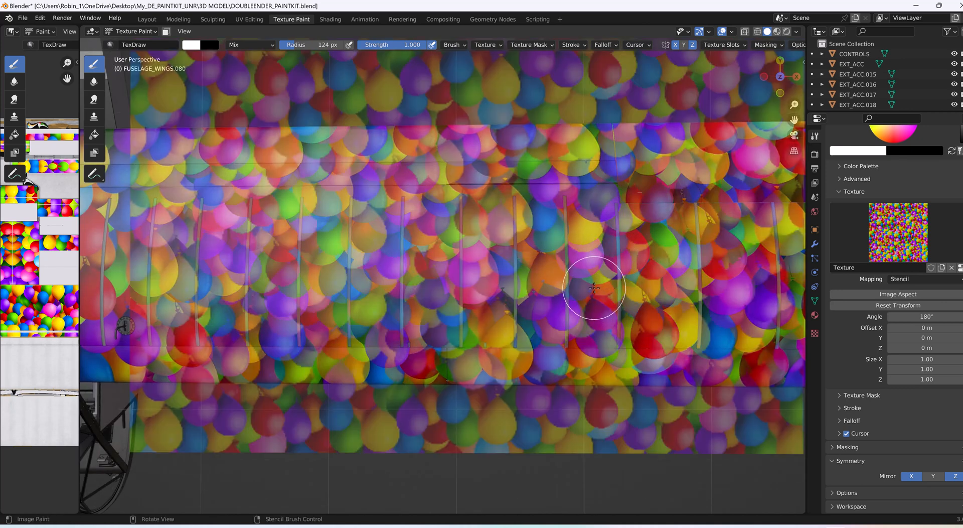
key("KP_7")
scroll(593, 287, "up", 2)
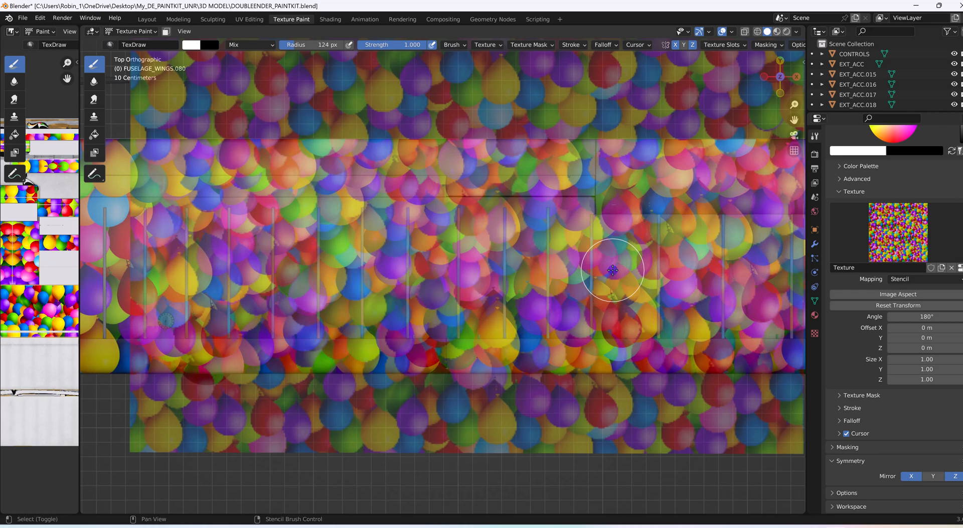
Step: Enlarge the balloon stencil well beyond the wing and compare it with the painted balloons at several zoom levels
right_click_drag(612, 270, 648, 296, "shift")
scroll(648, 297, "down", 4)
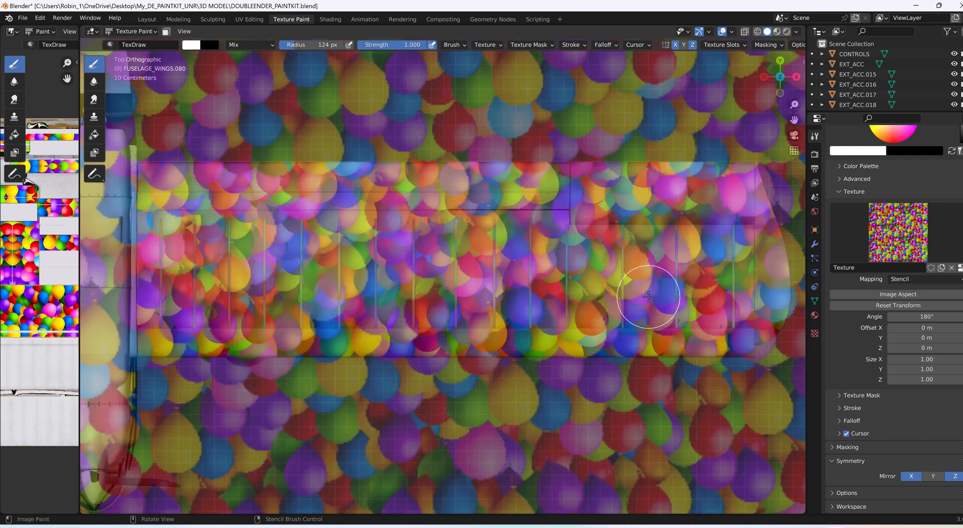
scroll(649, 297, "down", 3)
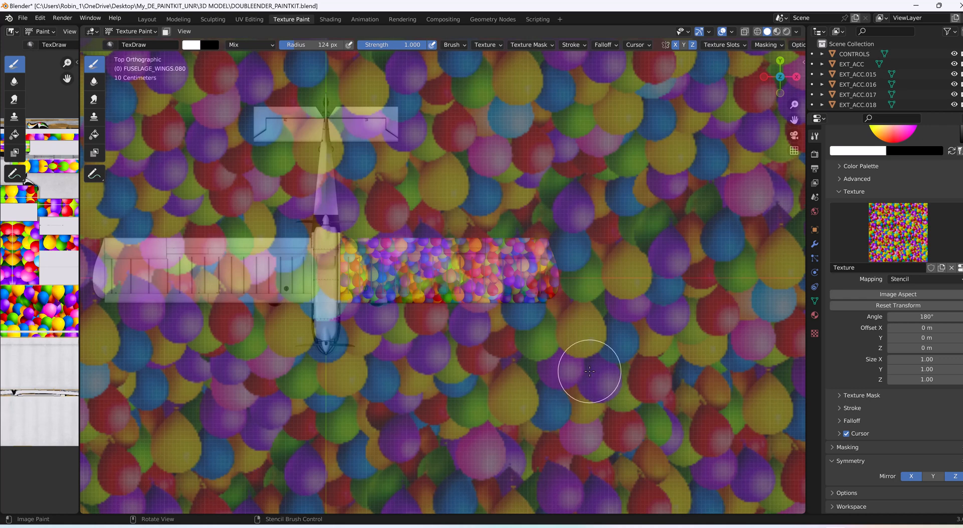
scroll(589, 371, "up", 6)
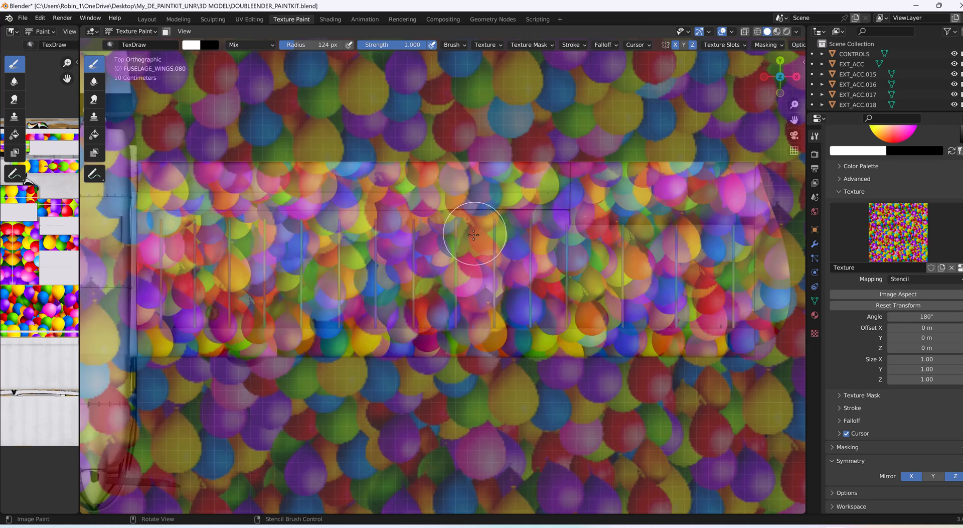
scroll(393, 262, "down", 2)
scroll(393, 263, "up", 2)
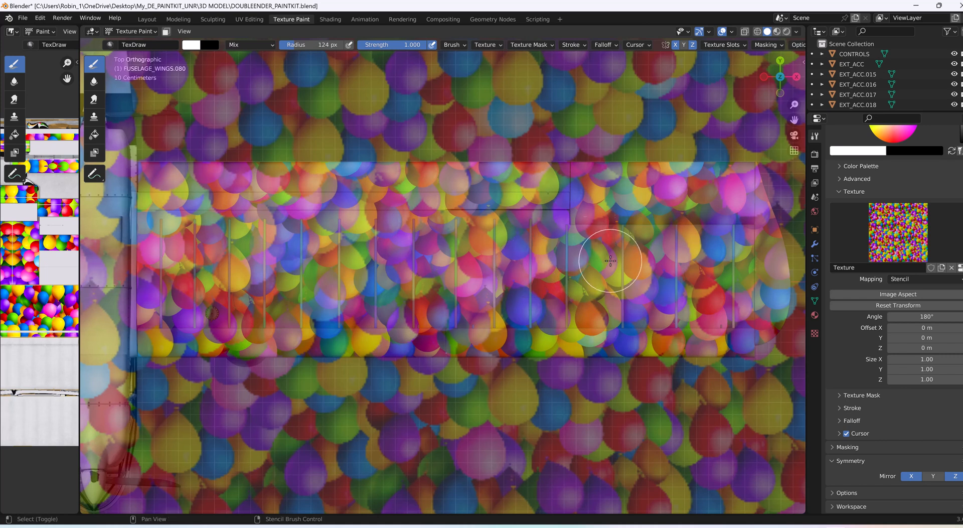
Step: Move and resize the balloon stencil in the top orthographic view until it matches the balloons already painted on the wing
mouse_move(610, 261)
right_mouse_down()
mouse_move(580, 258)
mouse_move(613, 269)
mouse_move(645, 168)
right_mouse_up()
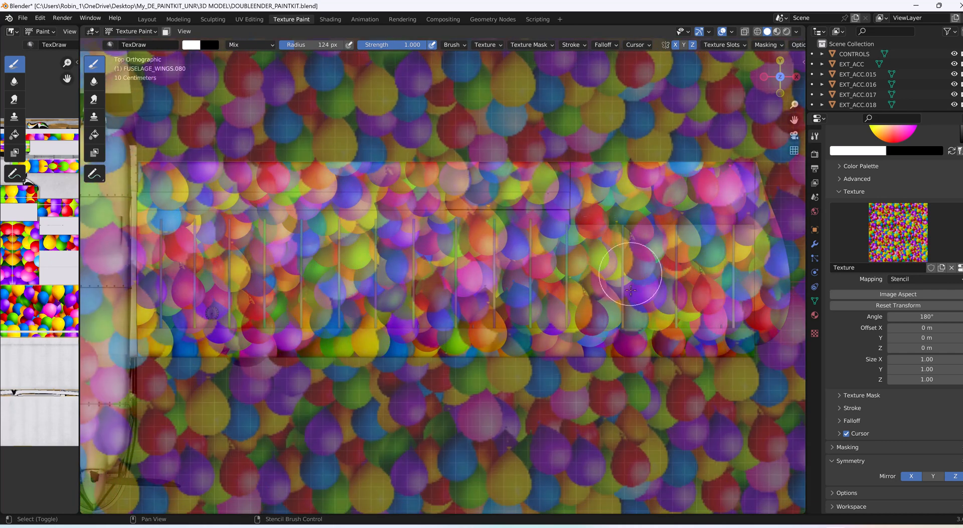
mouse_move(657, 335)
right_mouse_down("shift")
mouse_move(634, 257)
mouse_move(631, 298)
mouse_move(648, 299)
mouse_move(649, 218)
mouse_move(643, 242)
mouse_move(623, 226)
mouse_move(631, 261)
right_mouse_up("shift")
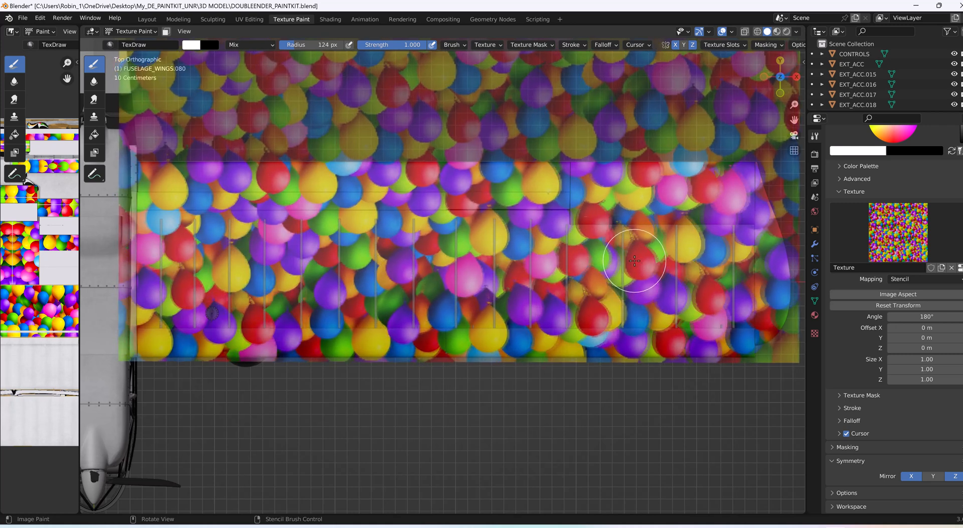
right_click_drag(637, 261, 630, 263, "shift")
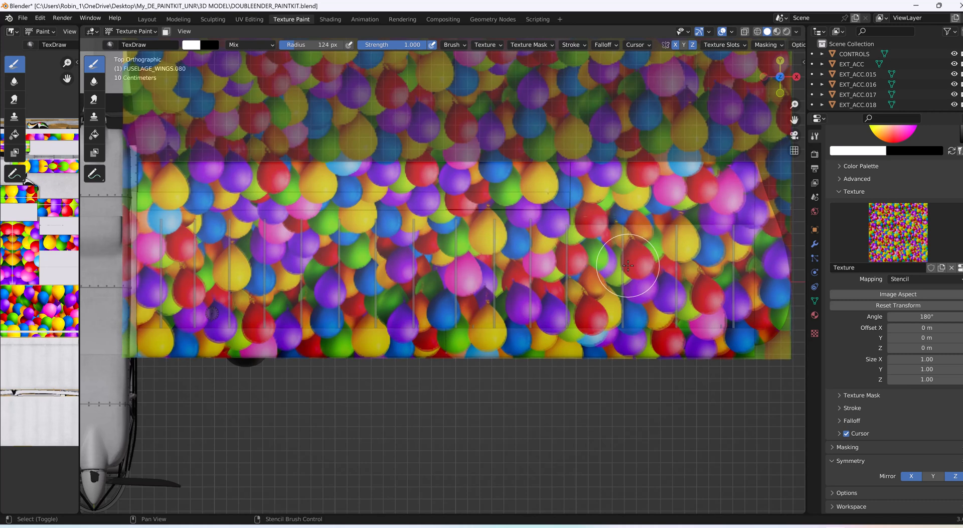
right_click_drag(628, 266, 630, 265)
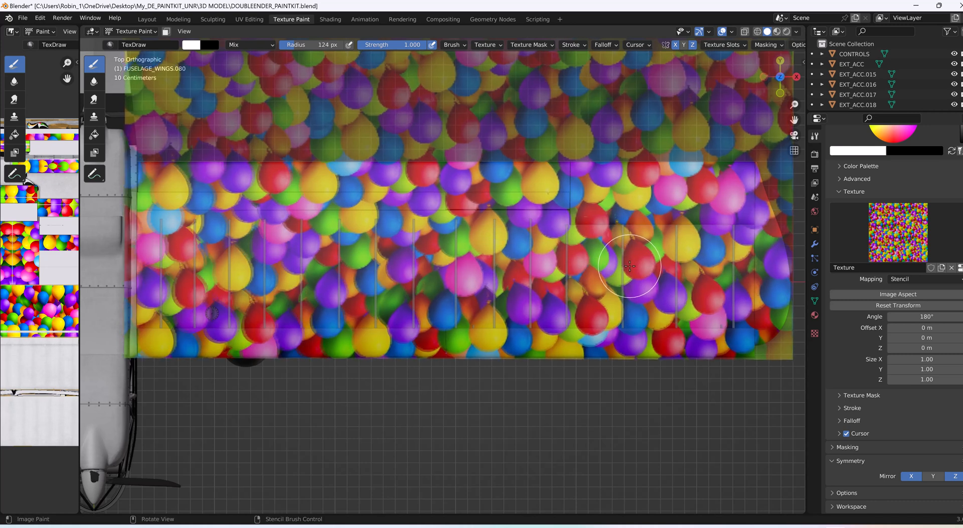
right_click_drag(630, 266, 632, 264, "shift")
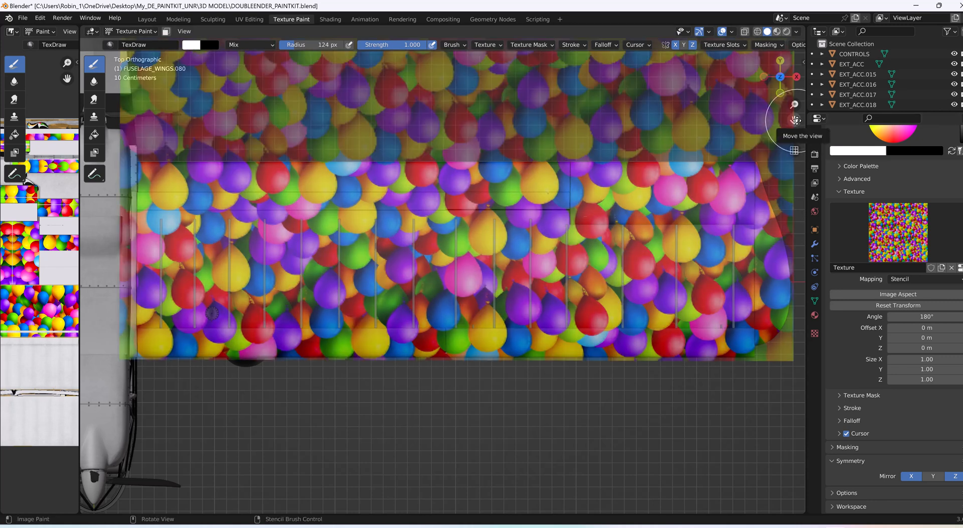
Step: Bring the unpainted opposite wing into the top view and position the balloon stencil over it, ending at the fuselage
left_click_drag(796, 119, 210, 117)
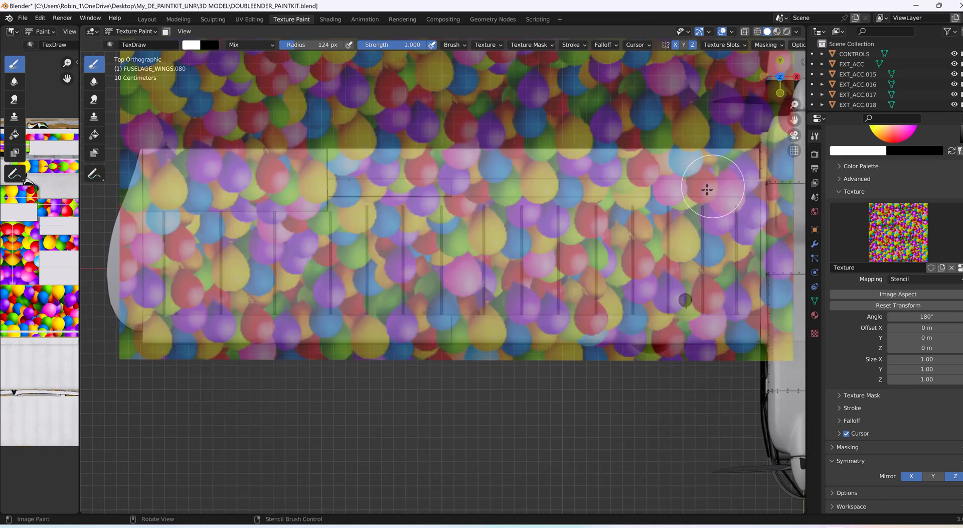
mouse_move(686, 210)
right_mouse_down()
mouse_move(671, 215)
mouse_move(663, 196)
right_mouse_up()
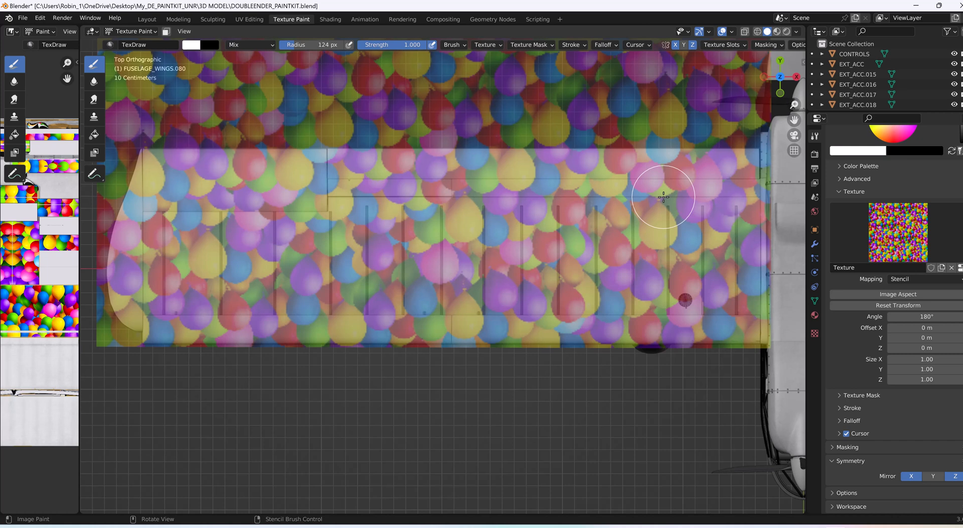
right_click_drag(663, 197, 665, 197)
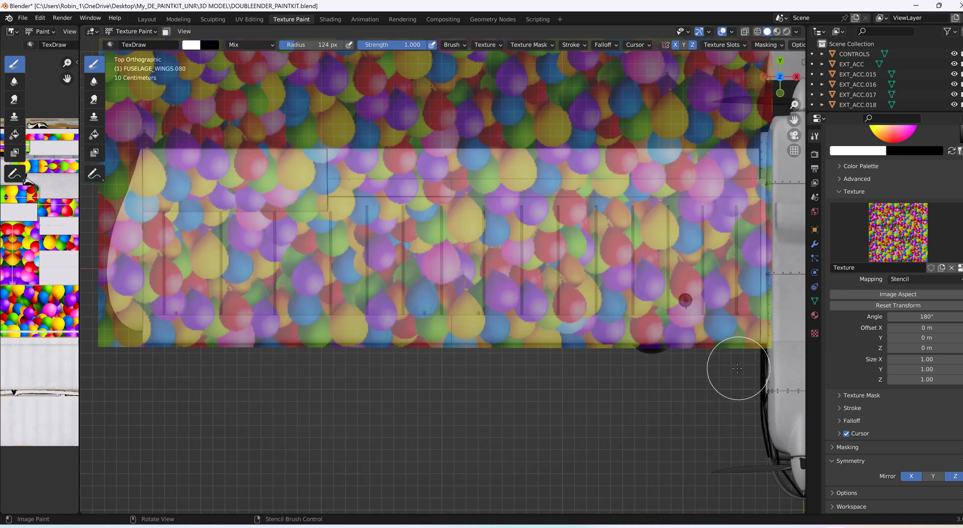
Step: In the right orthographic view, reposition and resize the balloon stencil over the forward fuselage and try different model scales beneath it
key("KP_3")
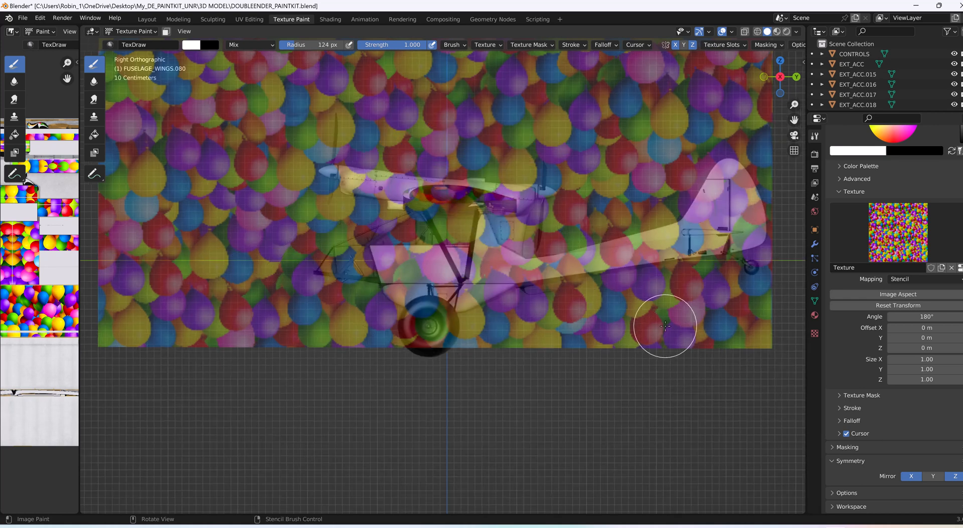
right_click_drag(699, 254, 546, 234)
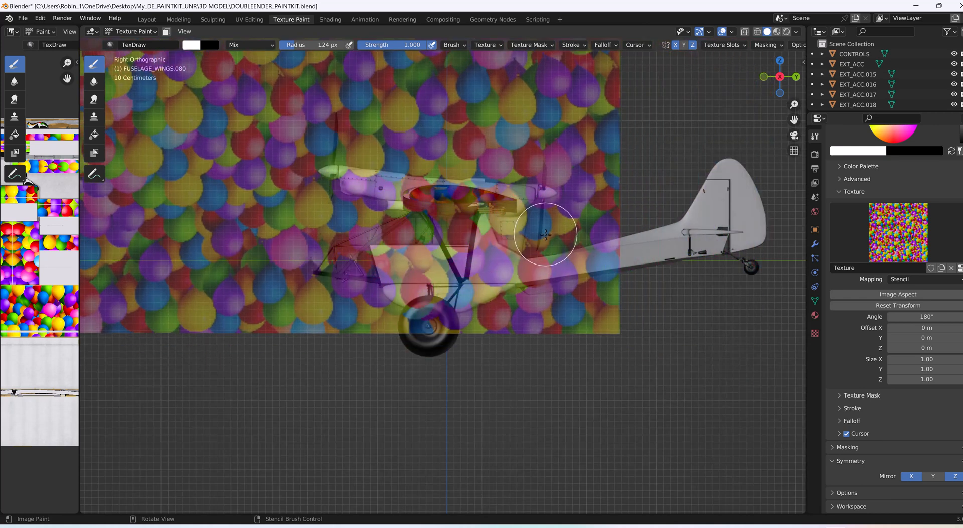
right_click_drag(565, 319, 570, 324, "shift")
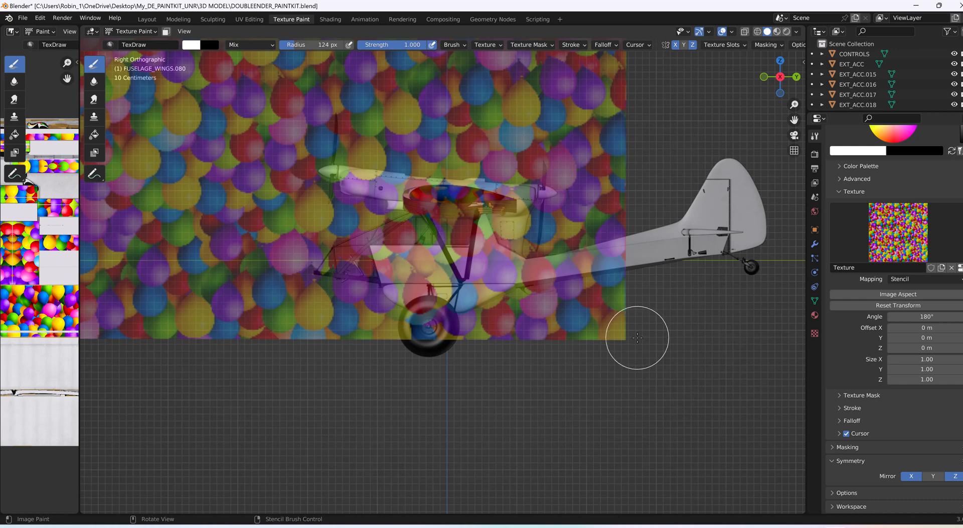
mouse_move(657, 300)
right_mouse_down()
mouse_move(672, 311)
mouse_move(658, 301)
right_mouse_up()
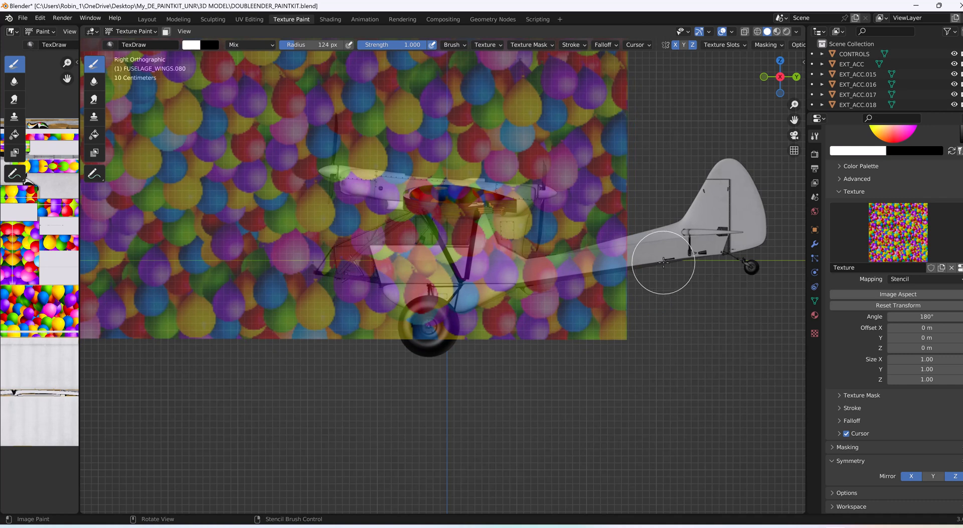
mouse_move(665, 264)
right_mouse_down("shift")
mouse_move(683, 280)
mouse_move(661, 260)
right_mouse_up("shift")
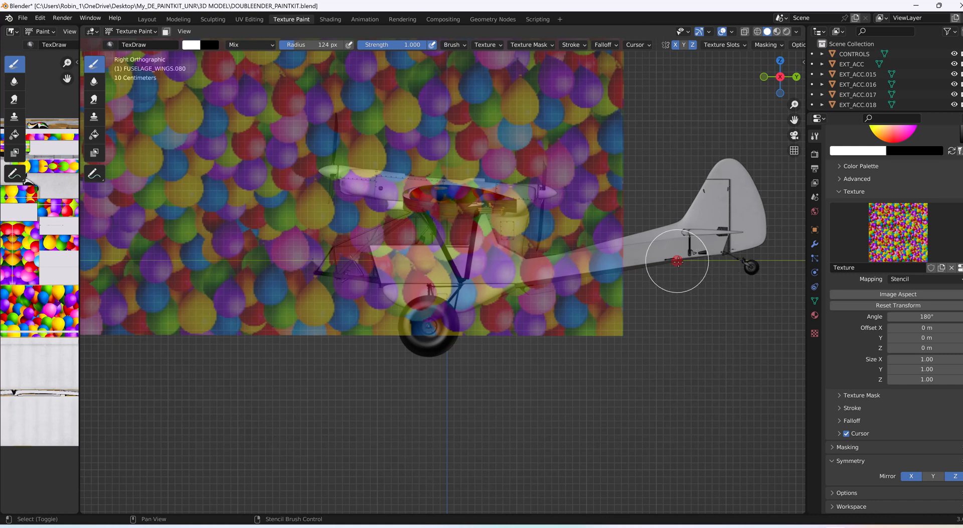
mouse_move(688, 257)
right_mouse_down()
mouse_move(696, 263)
mouse_move(683, 252)
right_mouse_up()
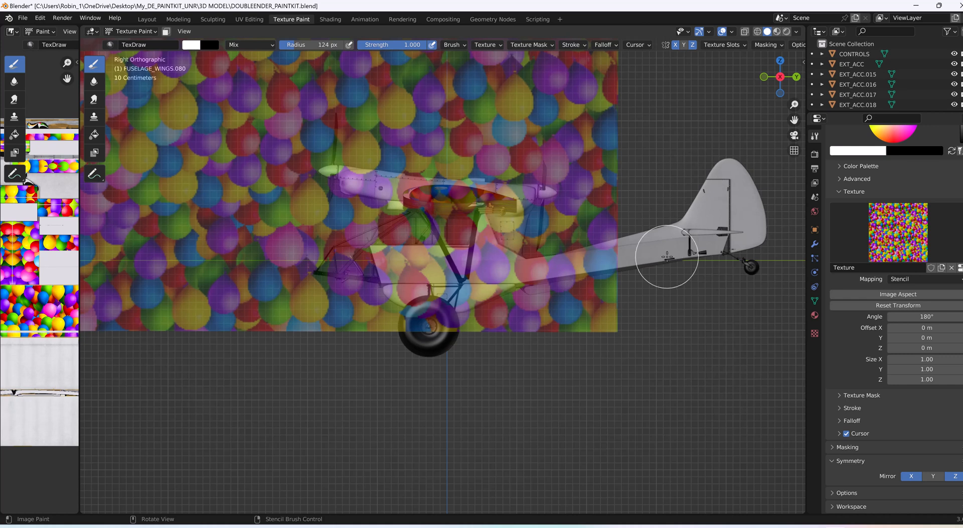
scroll(667, 256, "up", 1)
scroll(667, 256, "up", 3)
scroll(667, 256, "down", 2)
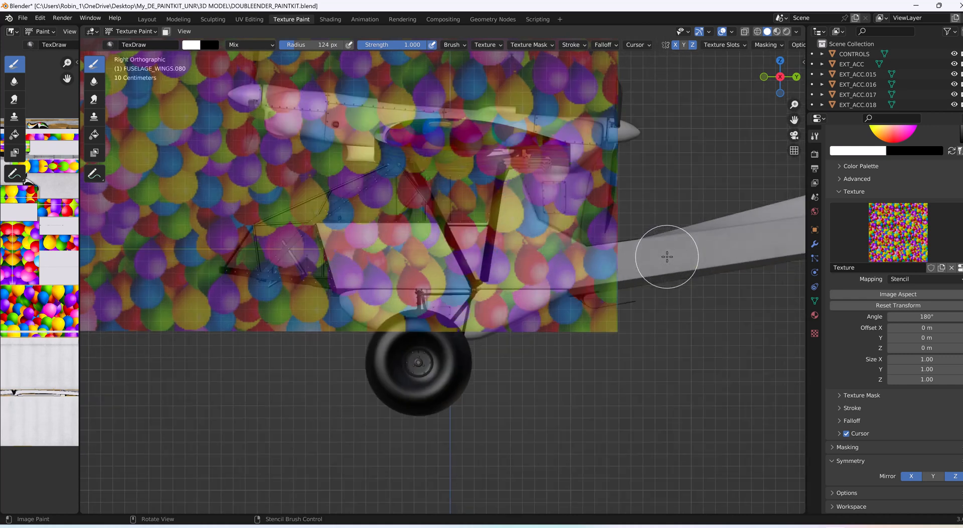
scroll(623, 339, "down", 1)
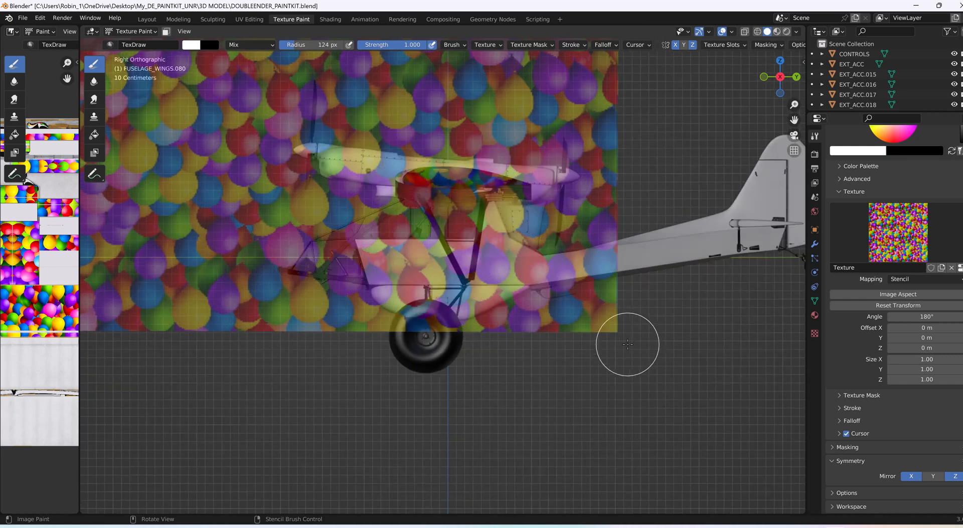
scroll(627, 343, "up", 2)
scroll(628, 344, "down", 1)
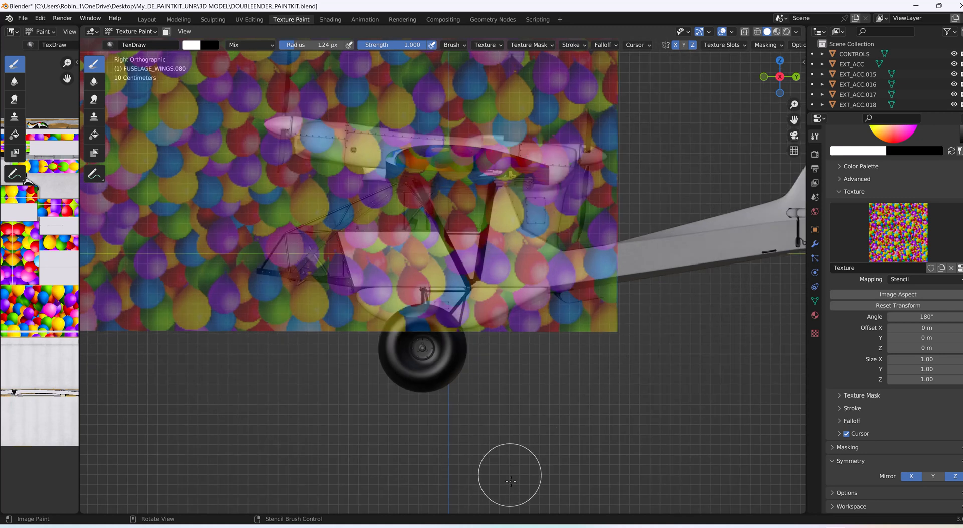
Step: Move the balloon stencil off the forward fuselage and frame the fuselage from cockpit to tail in the right orthographic view
scroll(622, 299, "down", 1)
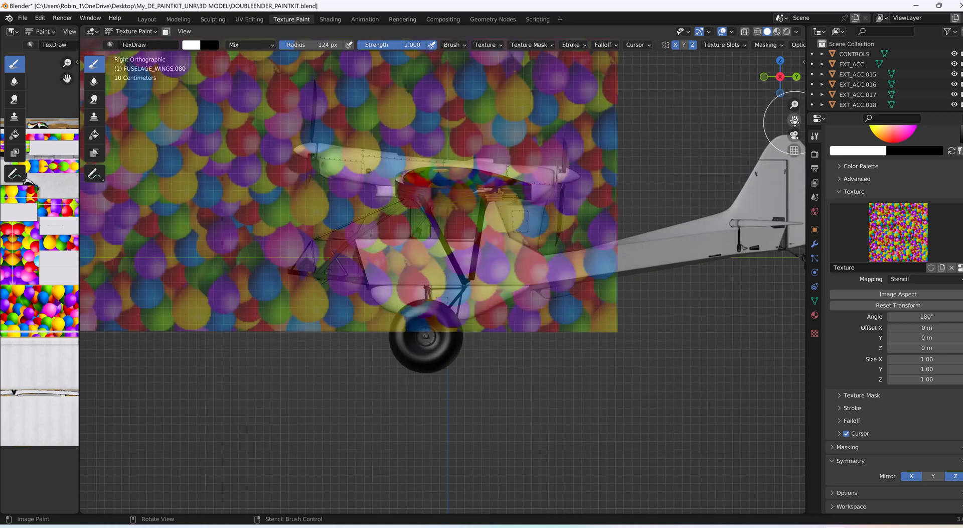
right_click_drag(795, 121, 411, 319)
mouse_move(795, 120)
left_mouse_down()
mouse_move(610, 110)
mouse_move(554, 80)
left_mouse_up()
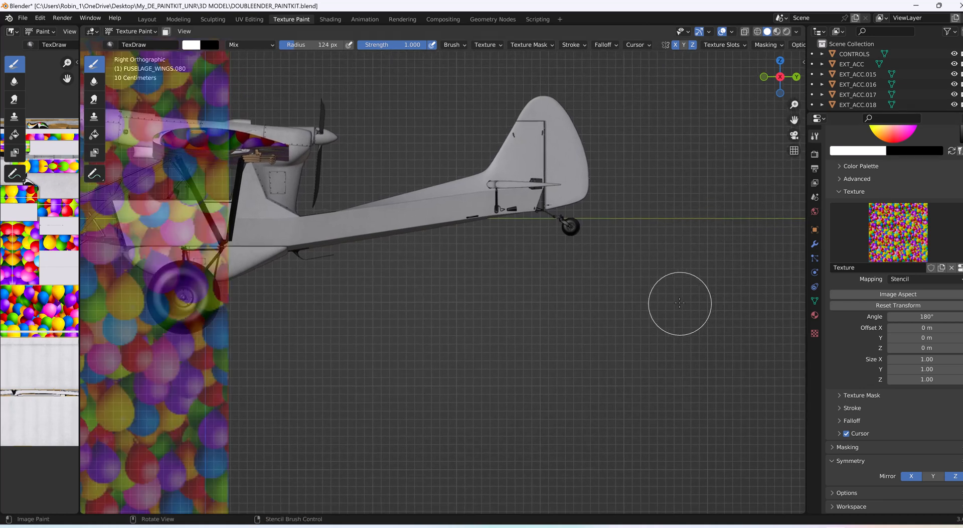
scroll(674, 286, "down", 3)
scroll(673, 288, "up", 4)
scroll(673, 294, "up", 2)
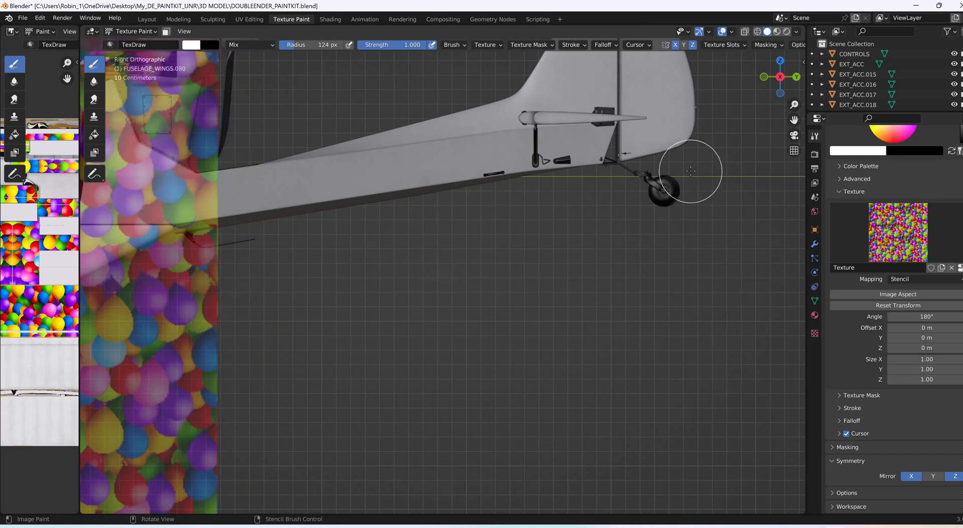
right_click_drag(795, 120, 781, 124)
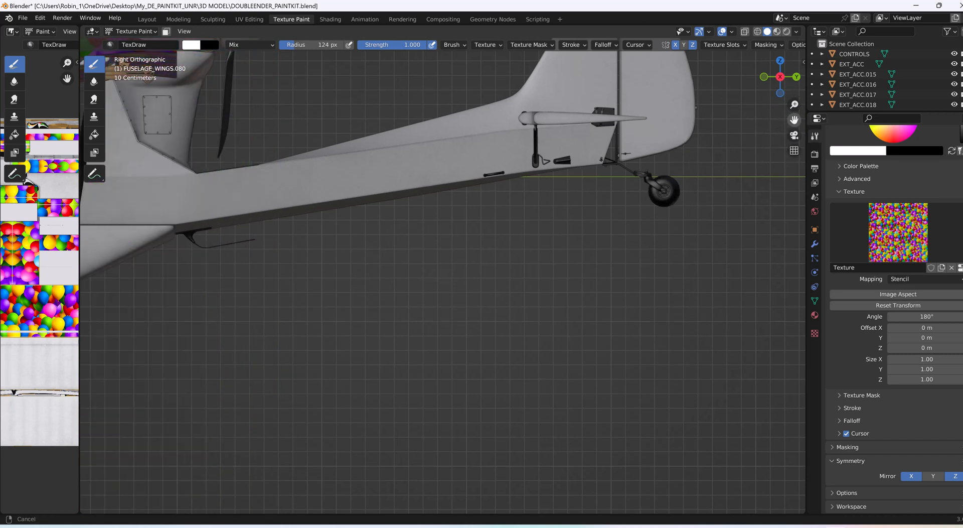
left_click_drag(795, 119, 908, 192)
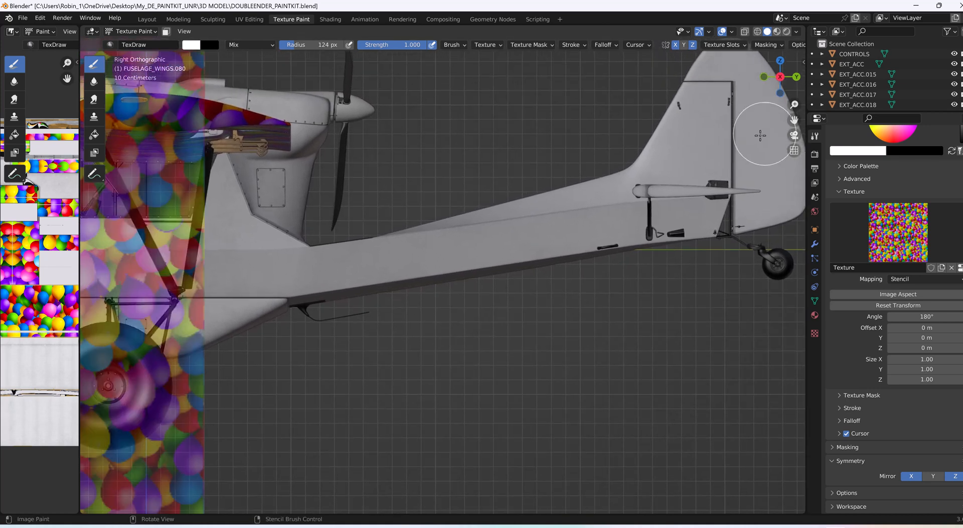
scroll(749, 140, "down", 1)
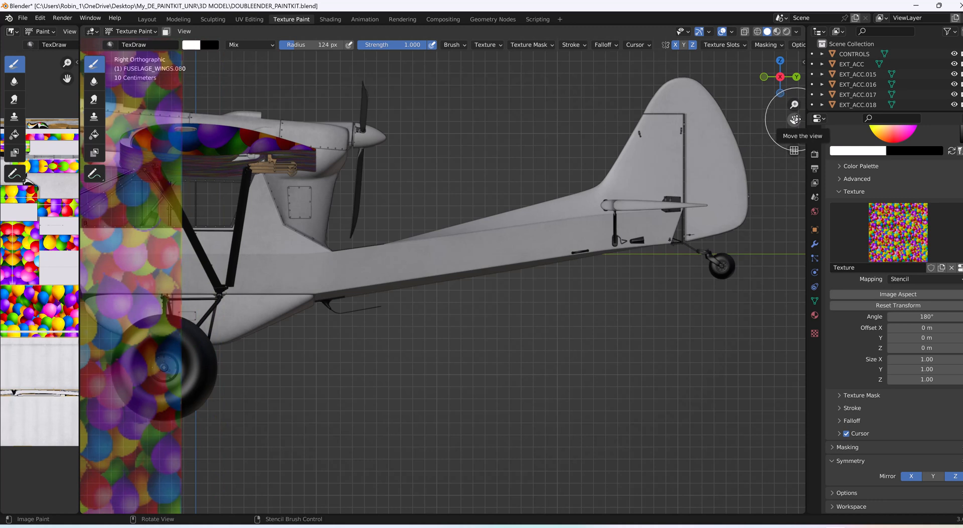
mouse_move(795, 119)
left_mouse_down()
mouse_move(830, 129)
mouse_move(844, 163)
mouse_move(833, 167)
left_mouse_up()
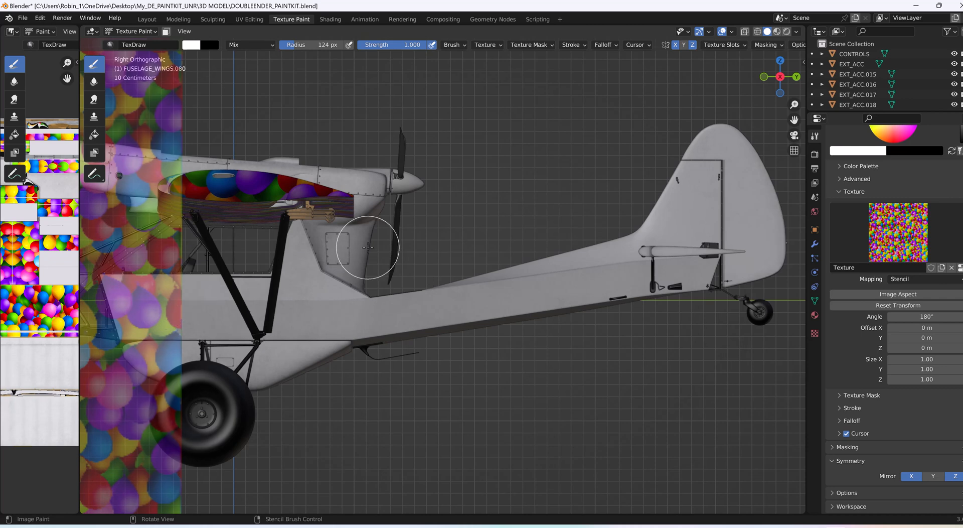
Step: Reposition, resize and rotate the balloon stencil to an angle of 0.0723° so it covers the fuselage side and tail fin
left_click_drag(146, 211, 146, 211)
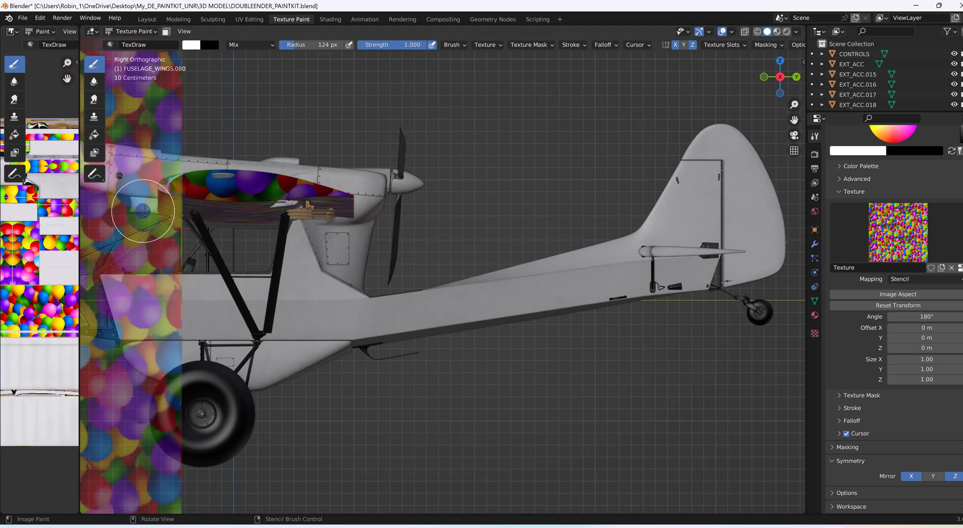
mouse_move(144, 211)
right_mouse_down()
mouse_move(808, 203)
mouse_move(763, 206)
mouse_move(723, 187)
mouse_move(739, 191)
right_mouse_up()
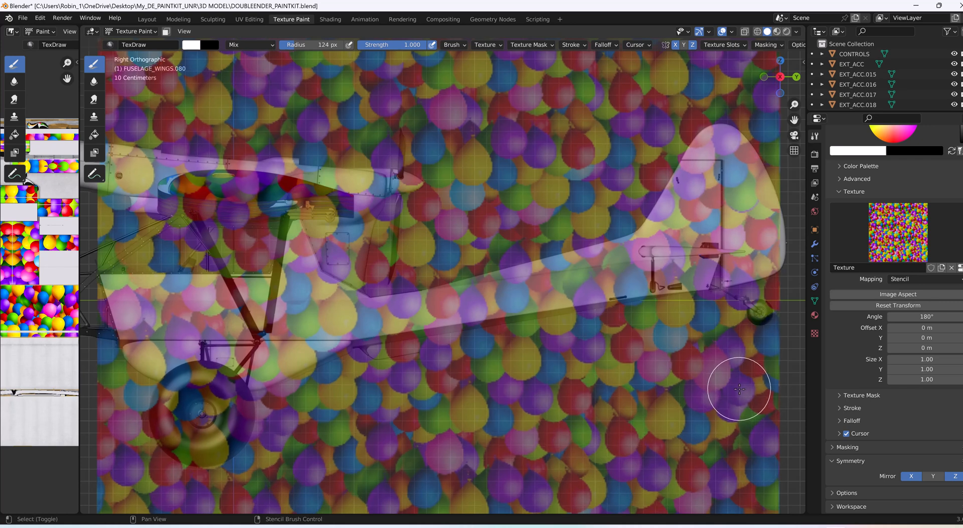
right_click_drag(737, 387, 746, 393, "shift")
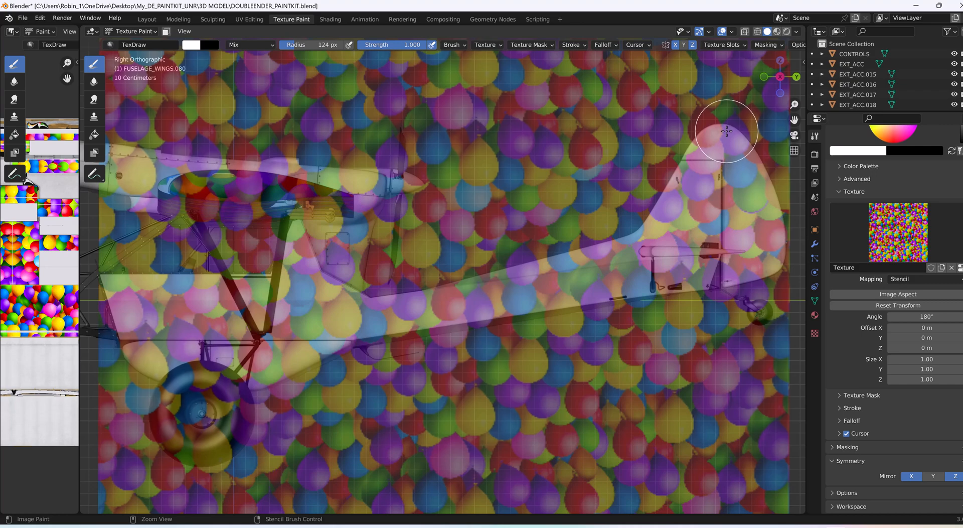
right_click_drag(726, 131, 17, 287, "ctrl")
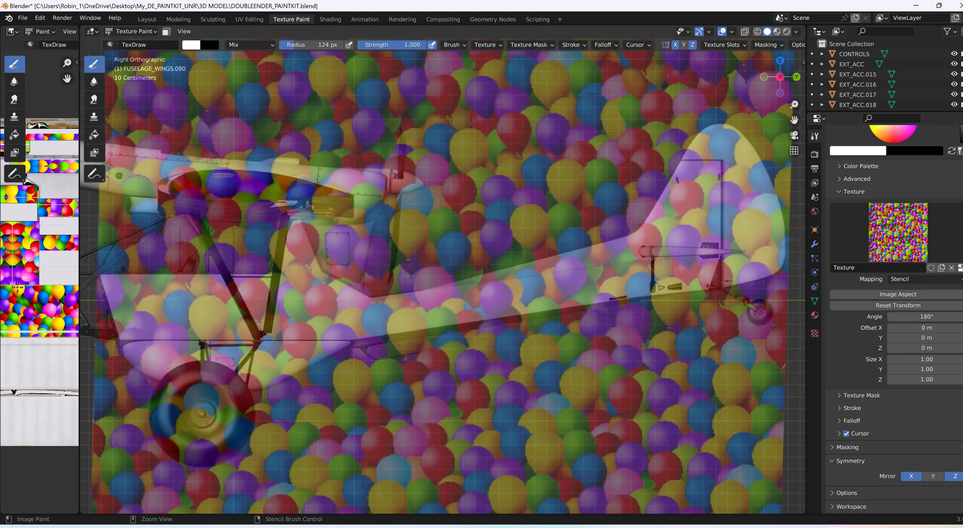
mouse_move(378, 376)
right_mouse_down()
mouse_move(381, 183)
mouse_move(370, 215)
mouse_move(388, 232)
mouse_move(384, 242)
right_mouse_up()
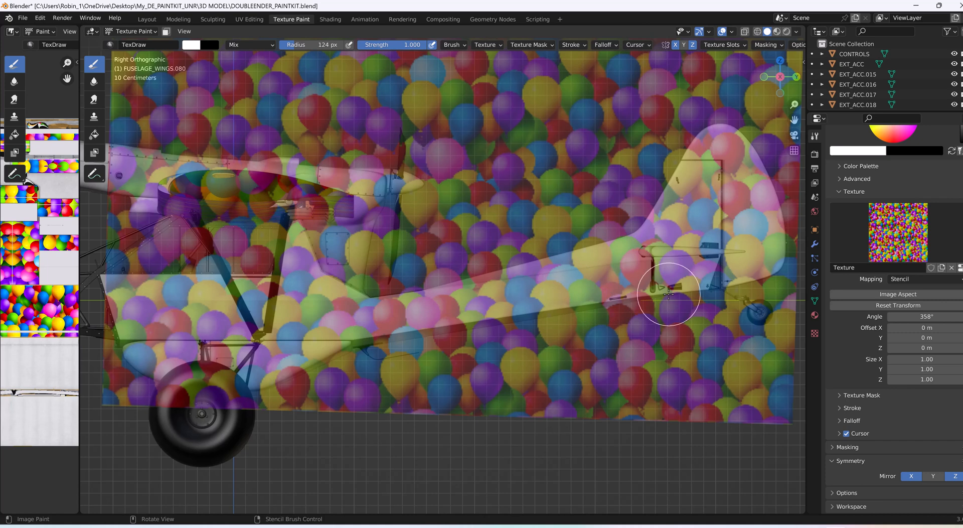
mouse_move(744, 370)
right_mouse_down("ctrl")
mouse_move(753, 354)
mouse_move(753, 363)
right_mouse_up("ctrl")
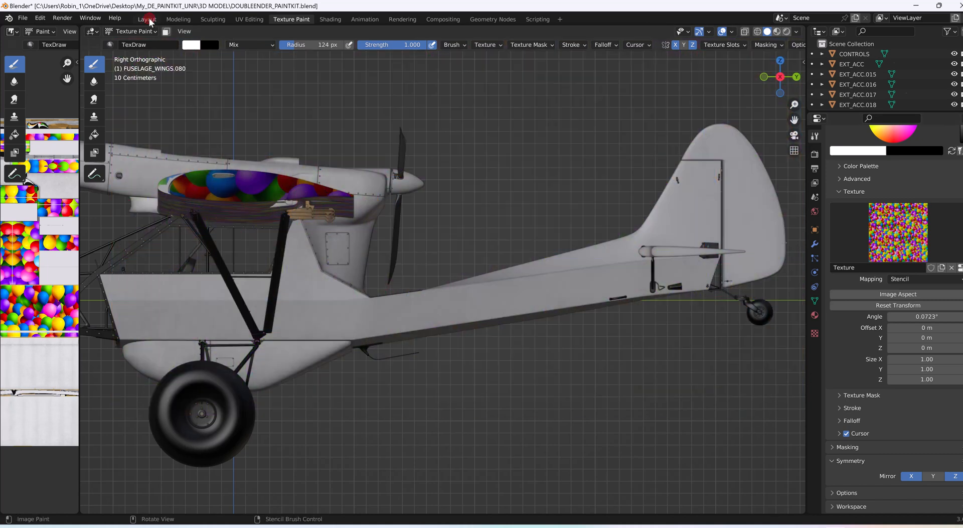
Step: Select the fuselage body in the Layout workspace and make it the object for texture painting
left_click(150, 20)
middle_click_drag(516, 336, 420, 296)
left_click(378, 330)
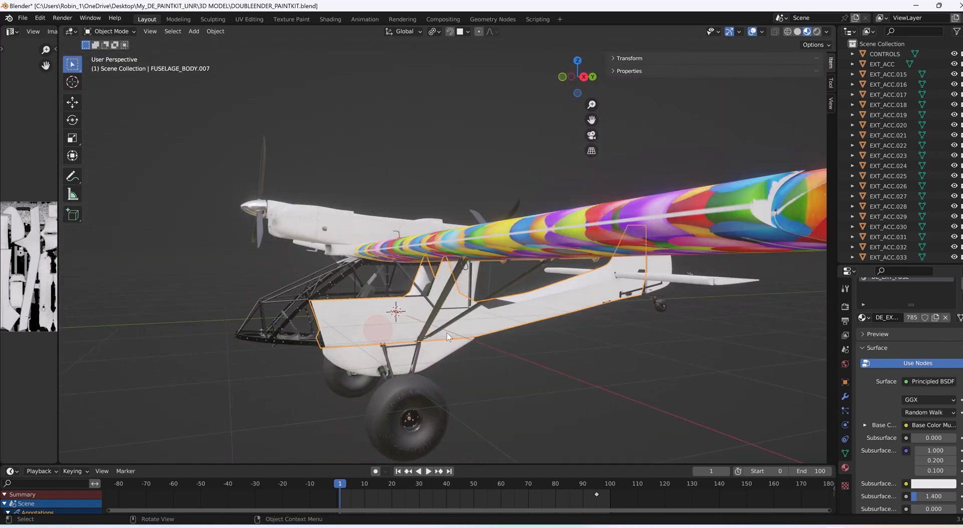
left_click(289, 18)
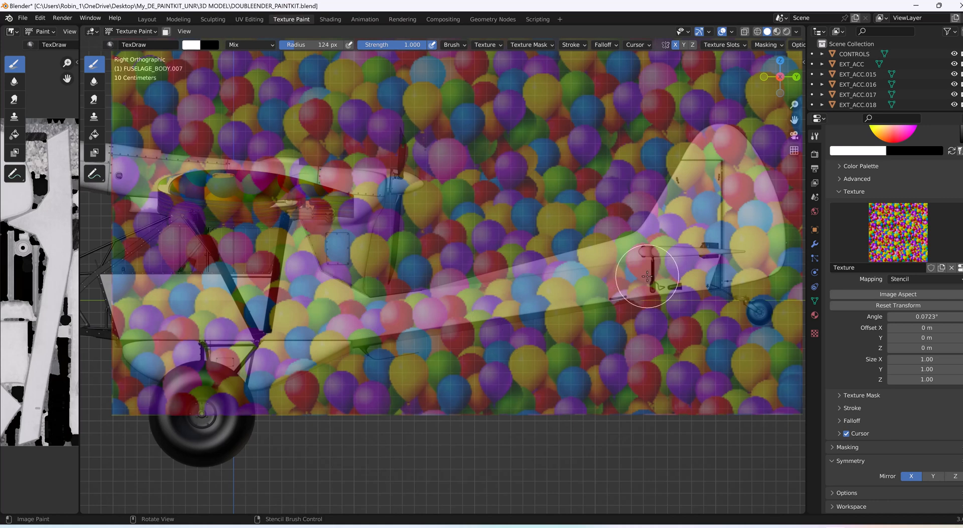
Step: Try a balloon stroke along the fuselage side, undo it, and shift the stencil slightly toward the nose
mouse_move(655, 279)
left_mouse_down()
mouse_move(673, 258)
mouse_move(321, 311)
mouse_move(325, 280)
mouse_move(166, 239)
mouse_move(134, 252)
mouse_move(126, 299)
mouse_move(175, 303)
left_mouse_up()
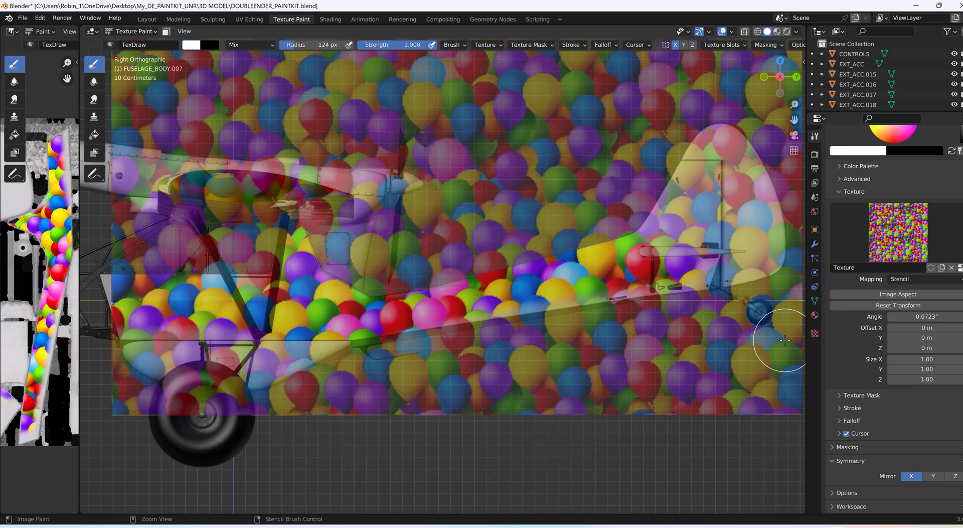
key("ctrl+z")
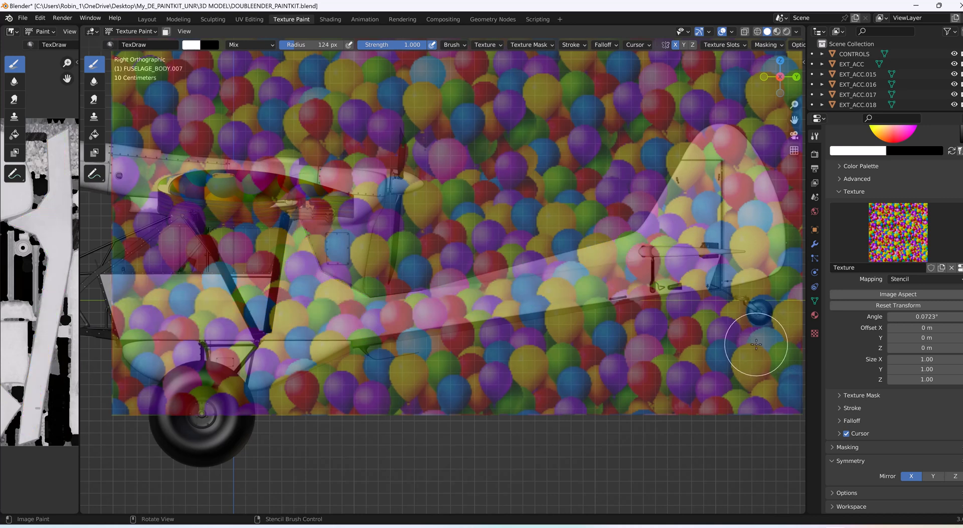
right_click_drag(756, 344, 738, 345)
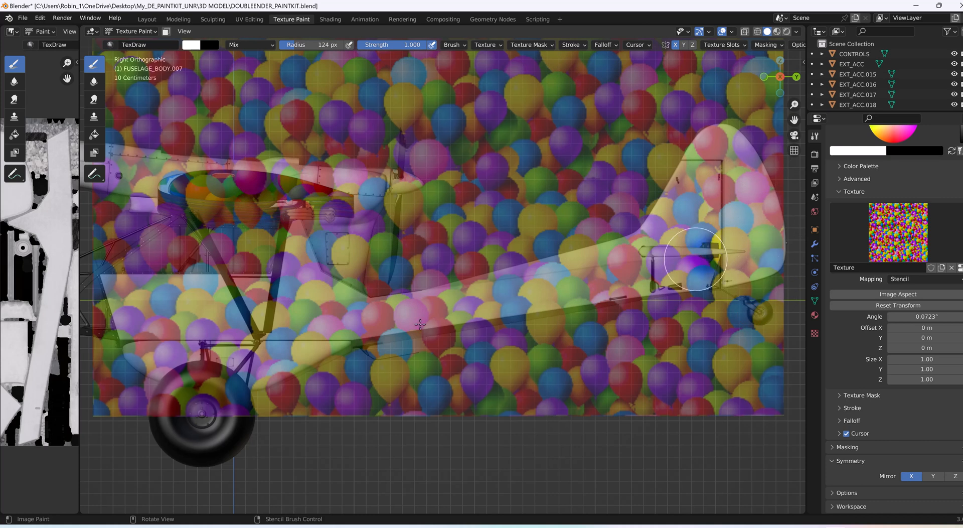
Step: Paint balloons through the stencil along the whole fuselage side, from the cockpit panel to the fixed part of the tail fin
mouse_move(695, 259)
left_mouse_down()
mouse_move(450, 320)
mouse_move(434, 275)
mouse_move(370, 307)
mouse_move(333, 284)
mouse_move(287, 189)
mouse_move(281, 278)
mouse_move(241, 321)
mouse_move(111, 303)
left_mouse_up()
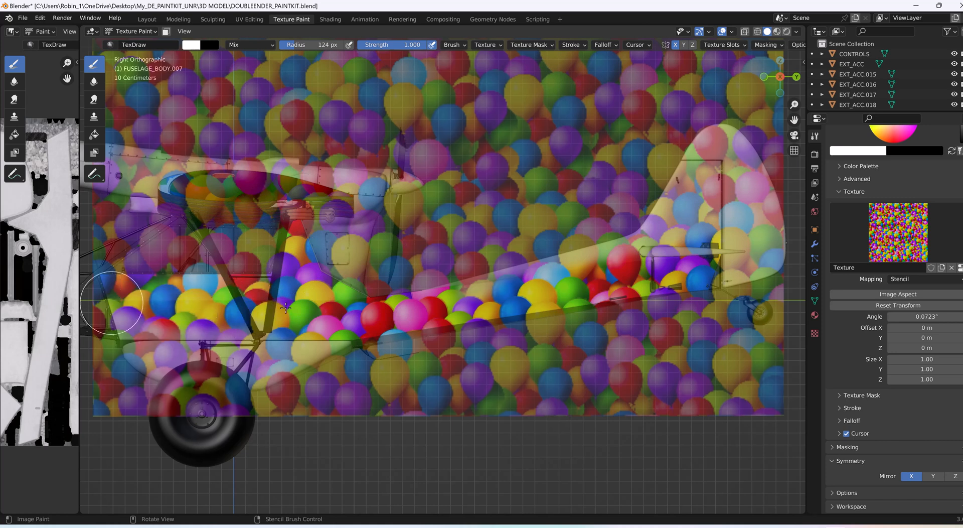
mouse_move(285, 308)
left_mouse_down()
mouse_move(164, 349)
mouse_move(420, 333)
mouse_move(128, 327)
left_mouse_up()
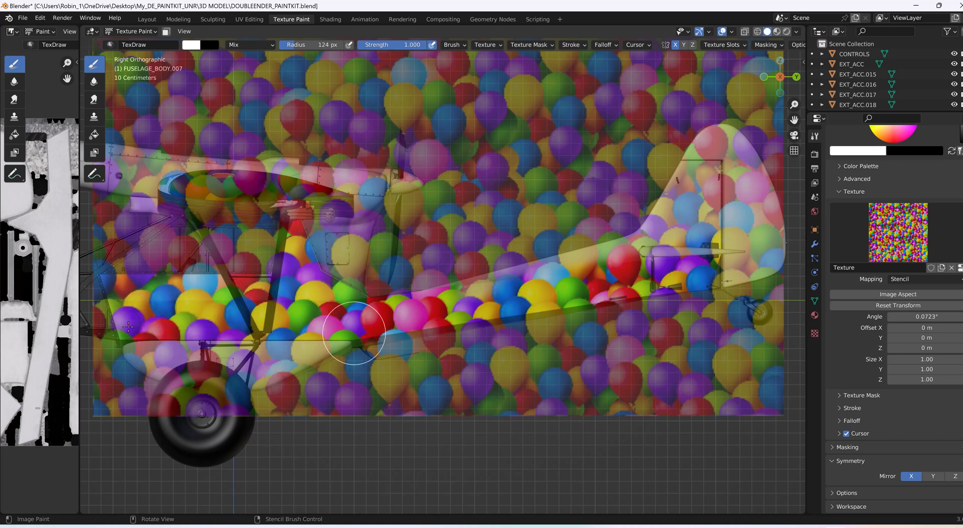
mouse_move(410, 296)
left_mouse_down()
mouse_move(695, 276)
mouse_move(765, 231)
mouse_move(733, 134)
mouse_move(672, 187)
mouse_move(715, 161)
mouse_move(704, 184)
mouse_move(714, 197)
left_mouse_up()
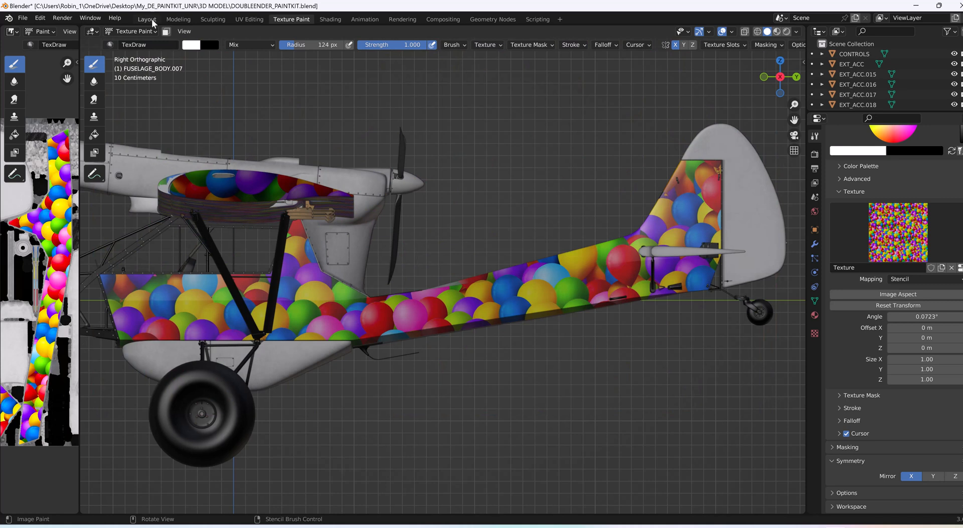
Step: Examine the painted balloons on both fuselage sides and on the wing from several angles in the Layout workspace
left_click(151, 19)
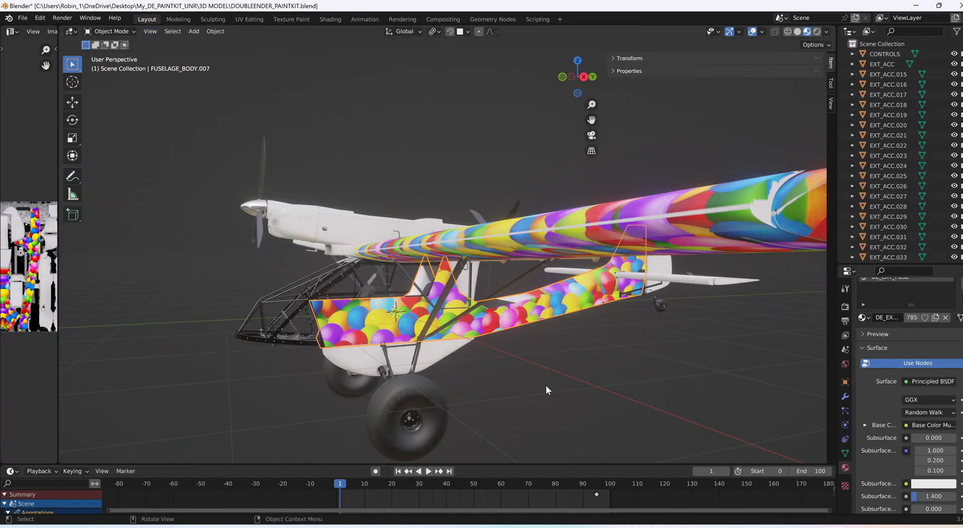
middle_click_drag(555, 399, 739, 377)
scroll(872, 410, "down", 6)
scroll(872, 410, "up", 4)
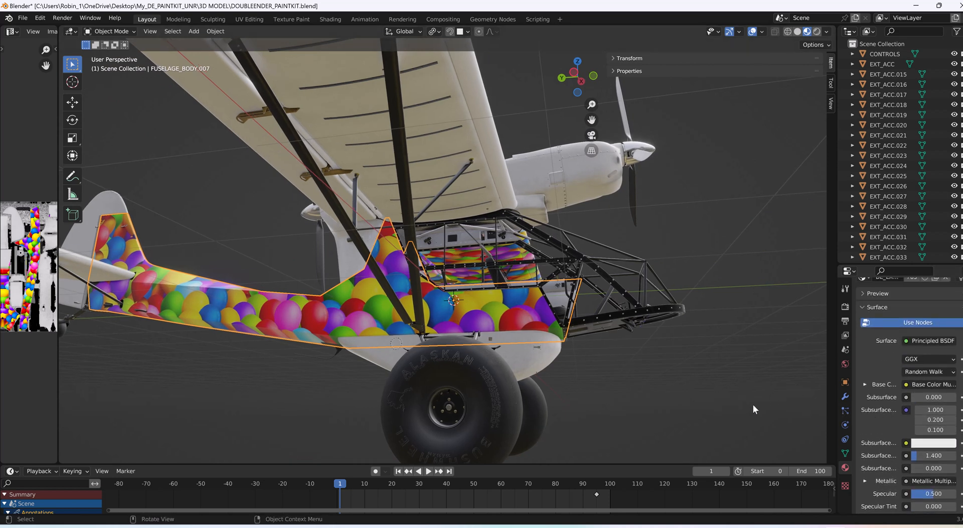
middle_click_drag(753, 404, 591, 415)
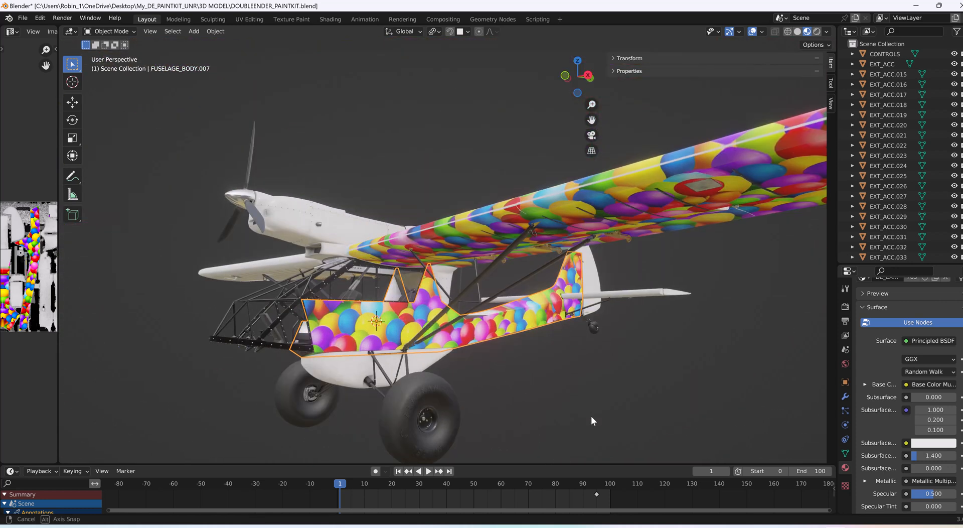
scroll(588, 402, "up", 5)
middle_click_drag(395, 266, 651, 333)
middle_click_drag(604, 356, 618, 380)
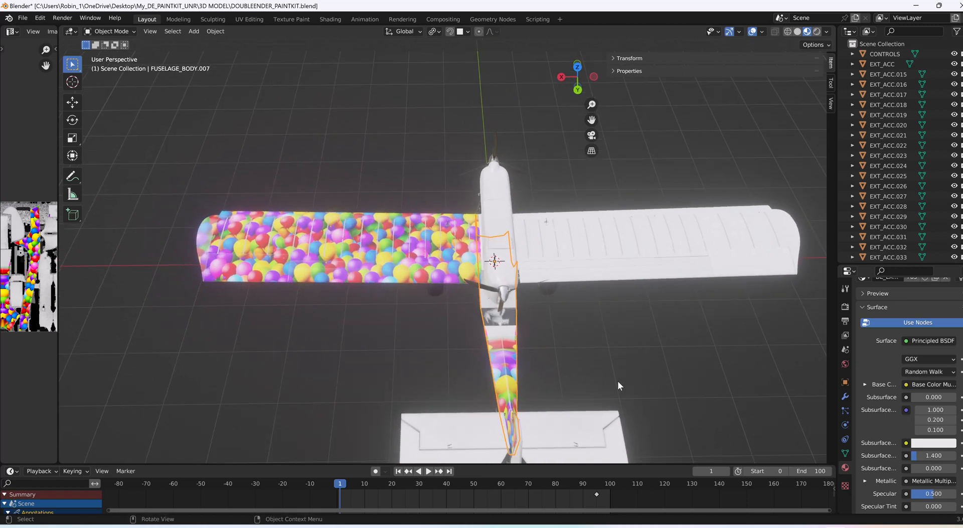
Step: Examine the top of the rear fuselage up close for stretched balloons and unpainted areas
scroll(579, 378, "up", 4)
middle_click_drag(577, 439, 673, 427)
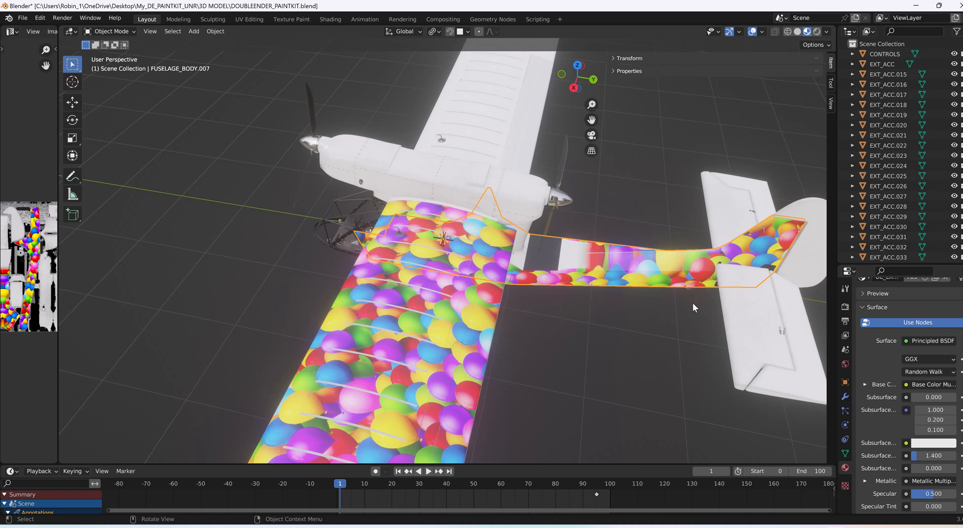
scroll(684, 304, "up", 5)
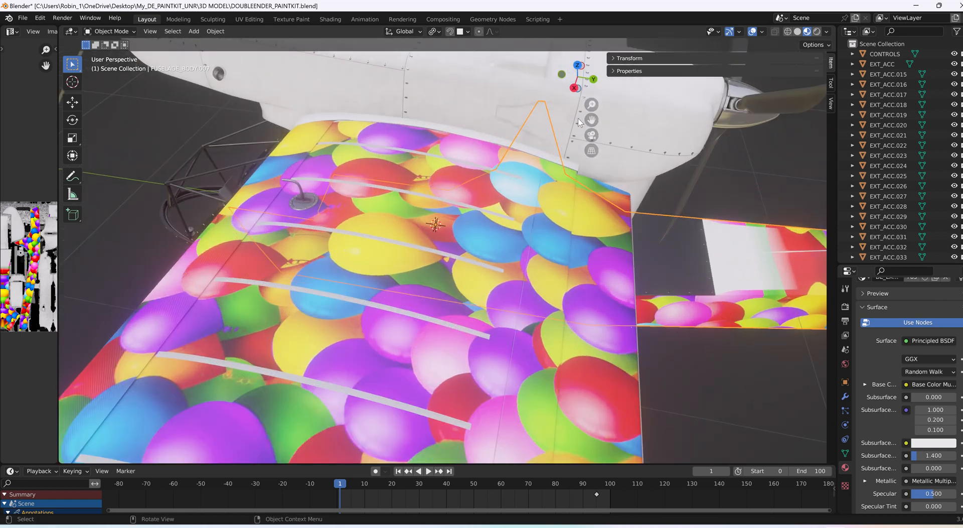
left_click_drag(591, 120, 263, 39)
scroll(649, 290, "up", 1)
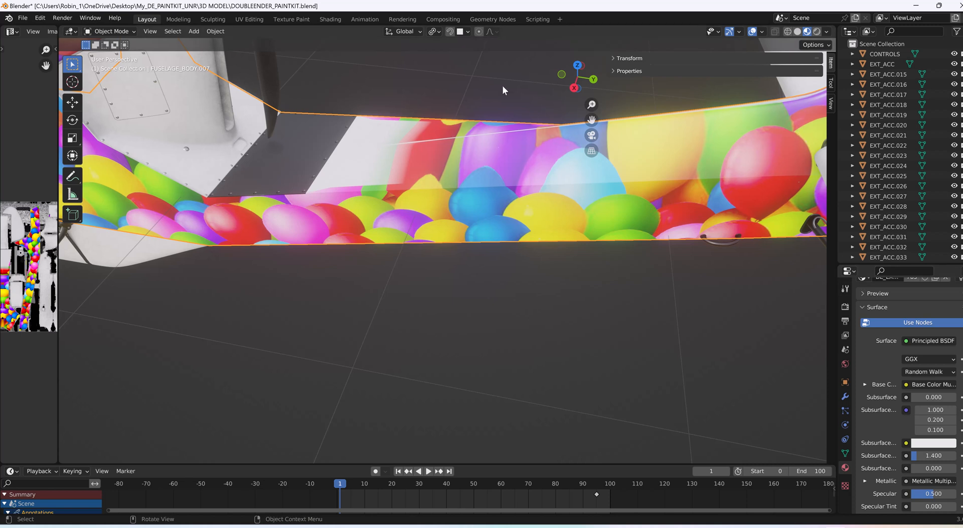
Step: Return to texture painting and turn the aircraft through several angles to find a usable view of the rear fuselage's top
left_click(304, 20)
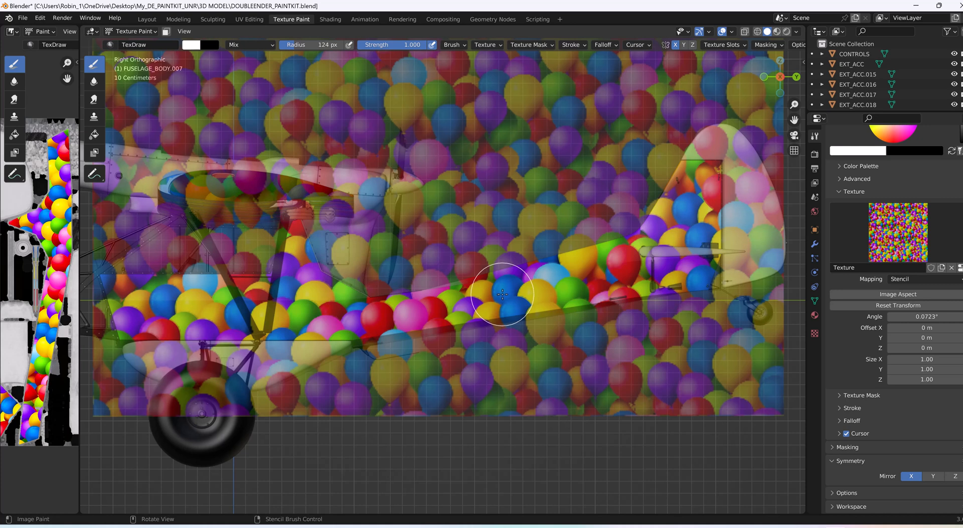
key("KP_2")
key("KP_2")
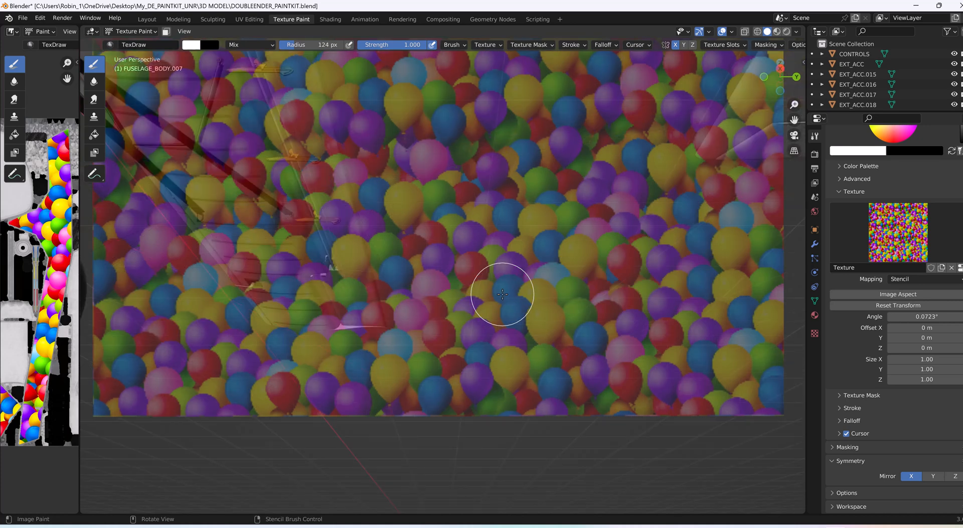
key("KP_5")
key("KP_5")
key("KP_2")
key("KP_2")
key("KP_2")
key("KP_2")
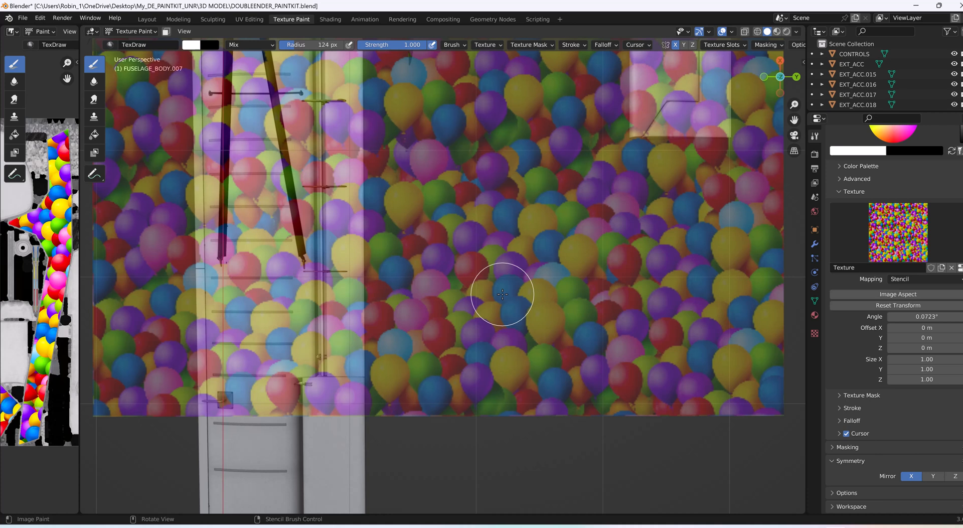
key("KP_8")
key("KP_8")
key("KP_8")
key("KP_8")
key("KP_8")
key("KP_8")
key("KP_8")
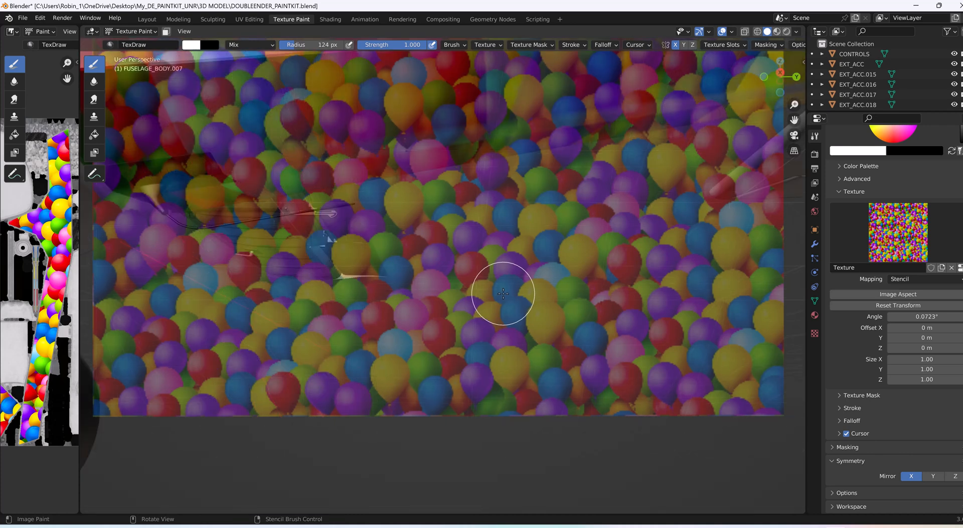
key("KP_8")
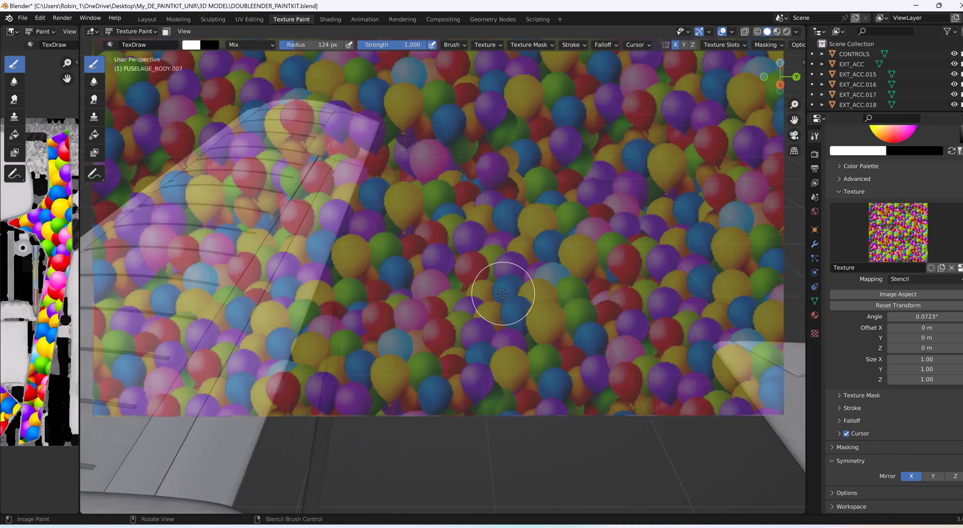
scroll(503, 293, "down", 4)
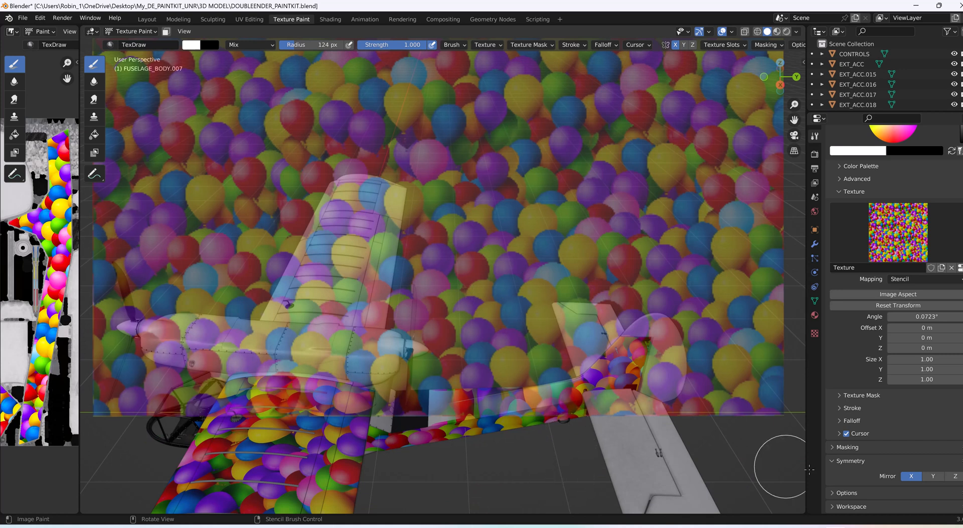
key("KP_5")
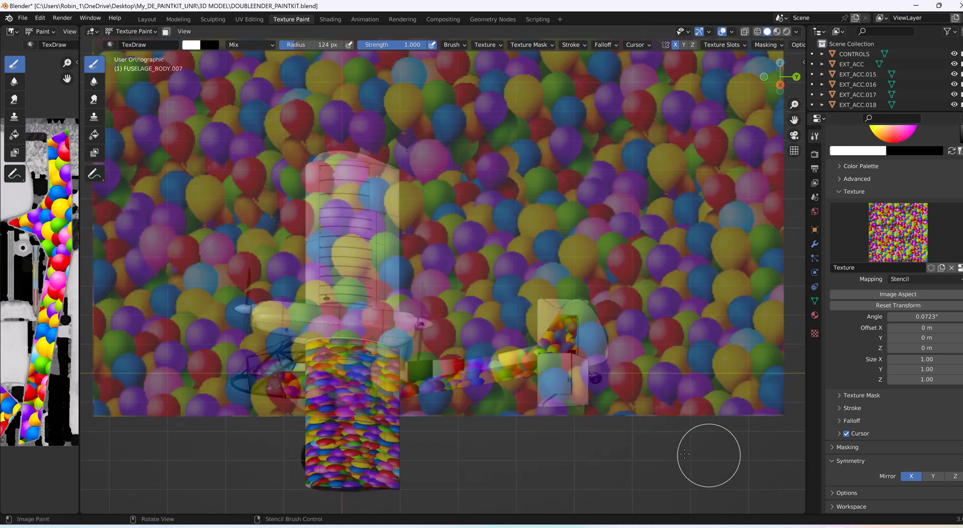
middle_click_drag(608, 322, 614, 309)
scroll(516, 341, "down", 4)
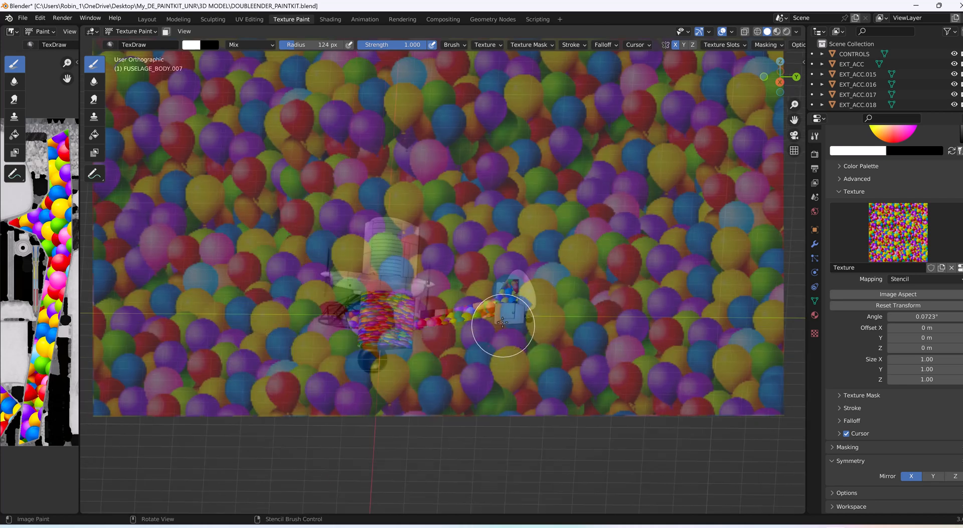
Step: Shift the balloon stencil clear of the rear fuselage and examine the paint on its top and side up close
middle_click_drag(503, 326, 467, 226)
right_click_drag(473, 213, 455, 360)
scroll(471, 326, "up", 4)
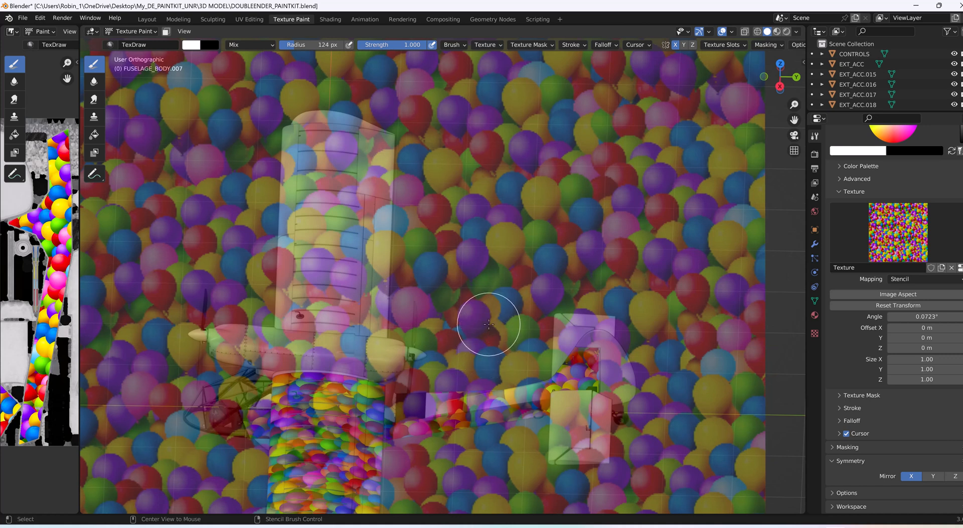
right_click_drag(509, 356, 524, 244)
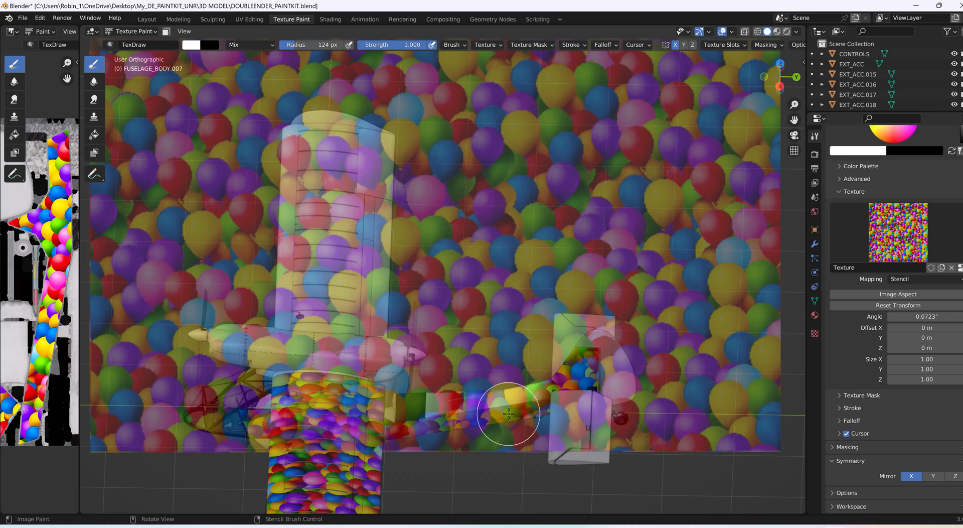
scroll(508, 413, "up", 2)
right_click_drag(519, 424, 524, 524)
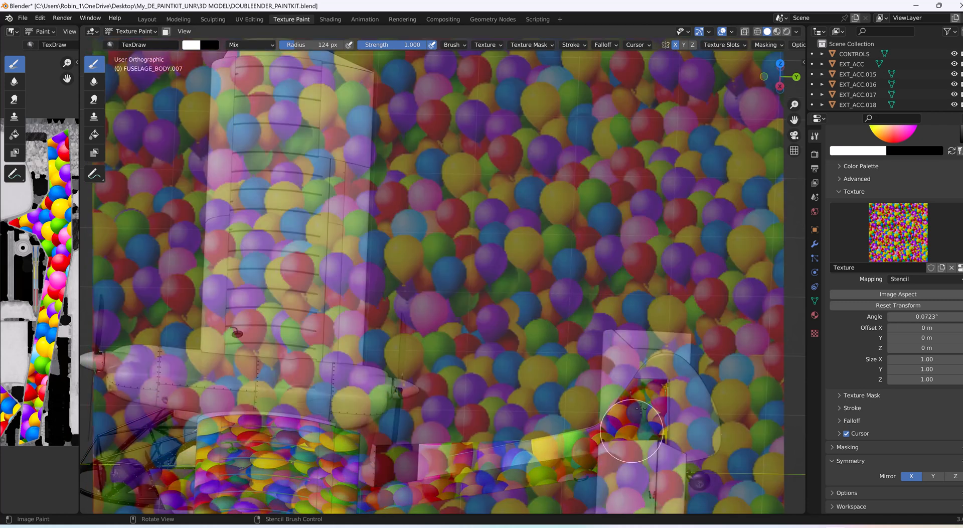
left_click_drag(793, 124, 795, 2)
scroll(545, 299, "up", 2)
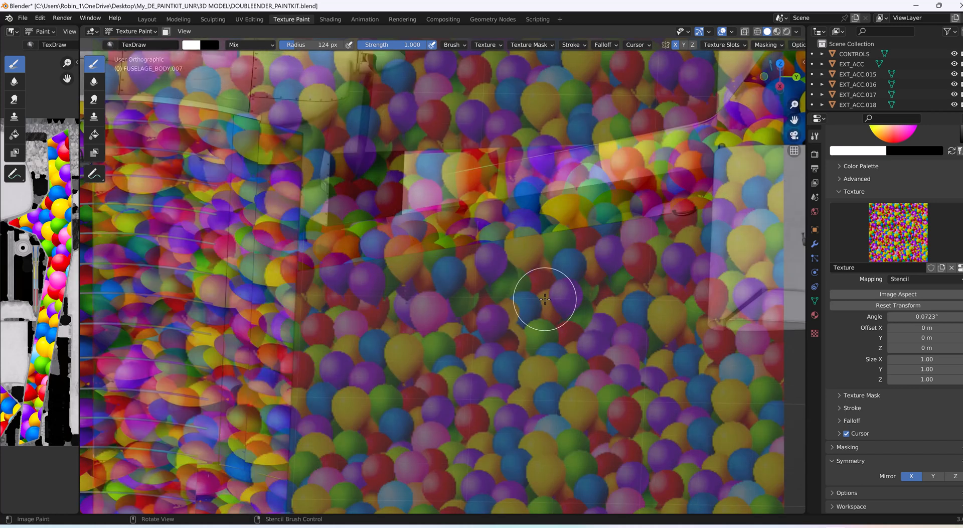
mouse_move(570, 281)
right_mouse_down()
mouse_move(570, 323)
mouse_move(624, 348)
mouse_move(711, 323)
mouse_move(962, 311)
mouse_move(673, 262)
mouse_move(673, 227)
mouse_move(649, 209)
mouse_move(613, 527)
mouse_move(629, 527)
right_mouse_up()
right_click_drag(679, 239, 684, 508)
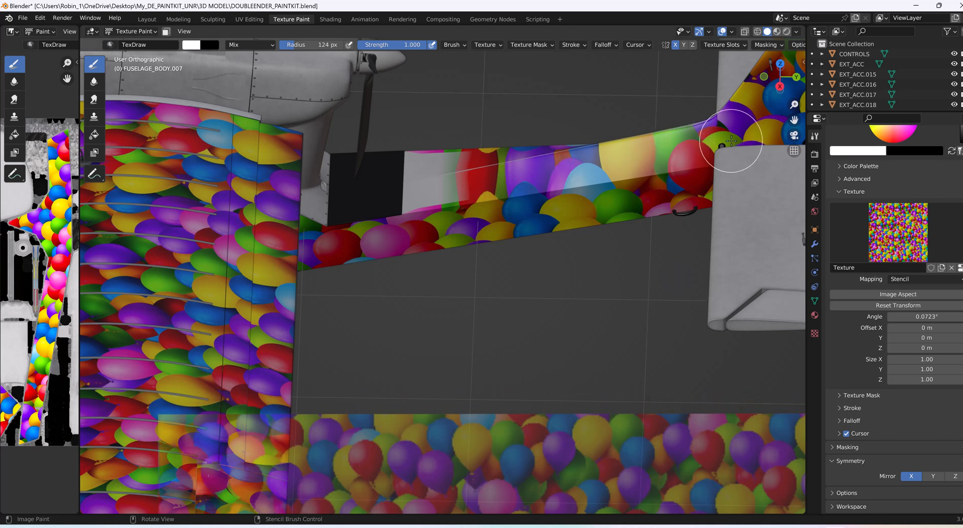
middle_click_drag(729, 144, 698, 153)
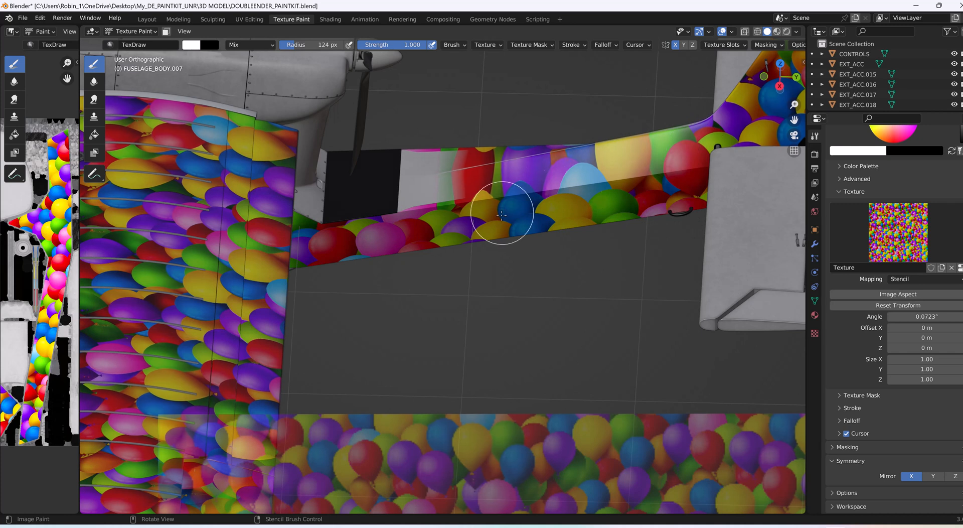
mouse_move(555, 273)
middle_mouse_down()
mouse_move(577, 281)
mouse_move(571, 257)
mouse_move(557, 286)
middle_mouse_up()
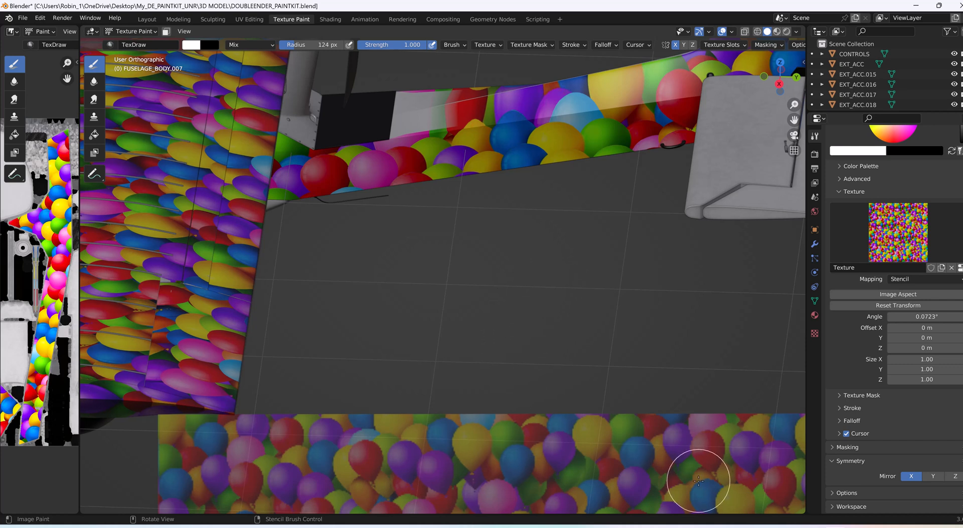
Step: Go back to the right side view and place the balloon stencil over the fuselage and tail fin again
key("KP_7")
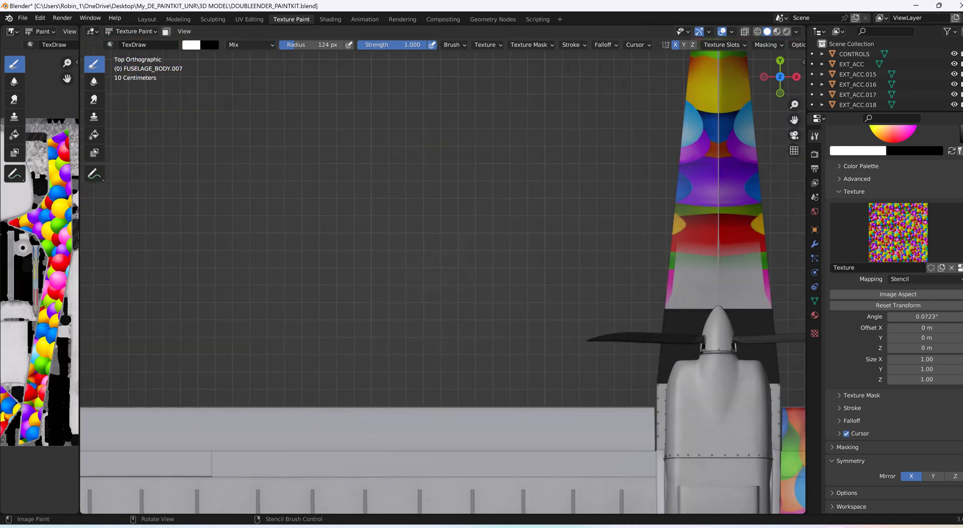
key("KP_3")
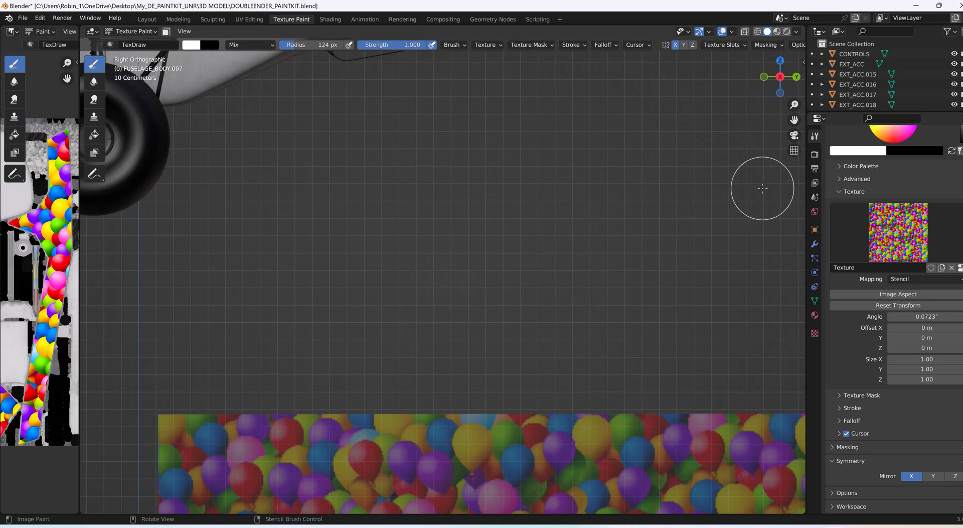
scroll(762, 189, "down", 2)
left_click_drag(794, 119, 759, 183)
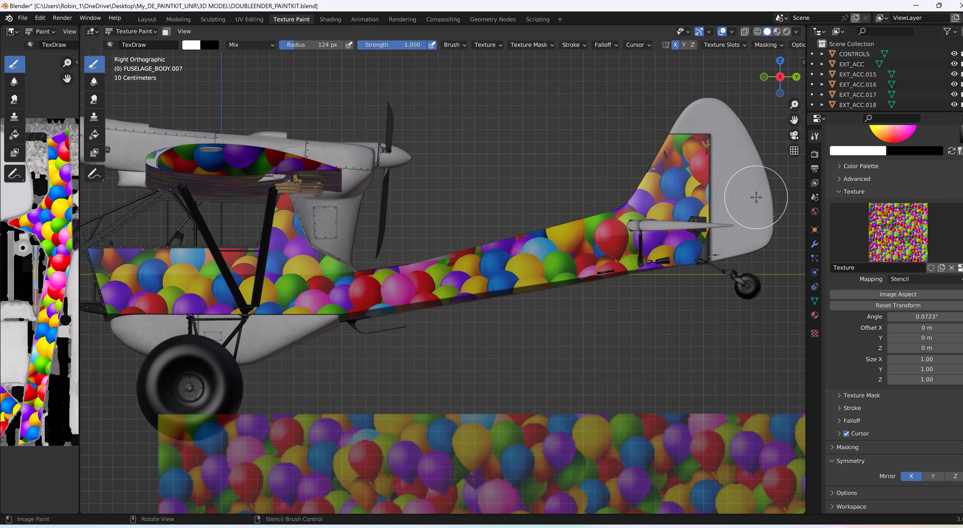
scroll(755, 196, "up", 1)
scroll(756, 197, "down", 1)
scroll(756, 196, "up", 1)
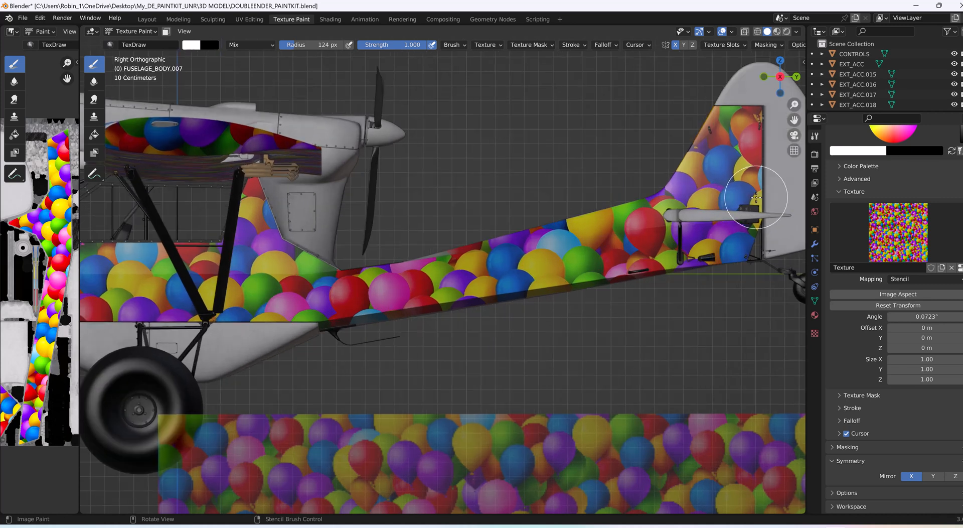
scroll(756, 197, "down", 1)
mouse_move(677, 452)
right_mouse_down("shift")
mouse_move(645, 370)
mouse_move(624, 97)
mouse_move(633, 70)
mouse_move(635, 82)
right_mouse_up("shift")
right_click_drag(616, 159, 678, 54)
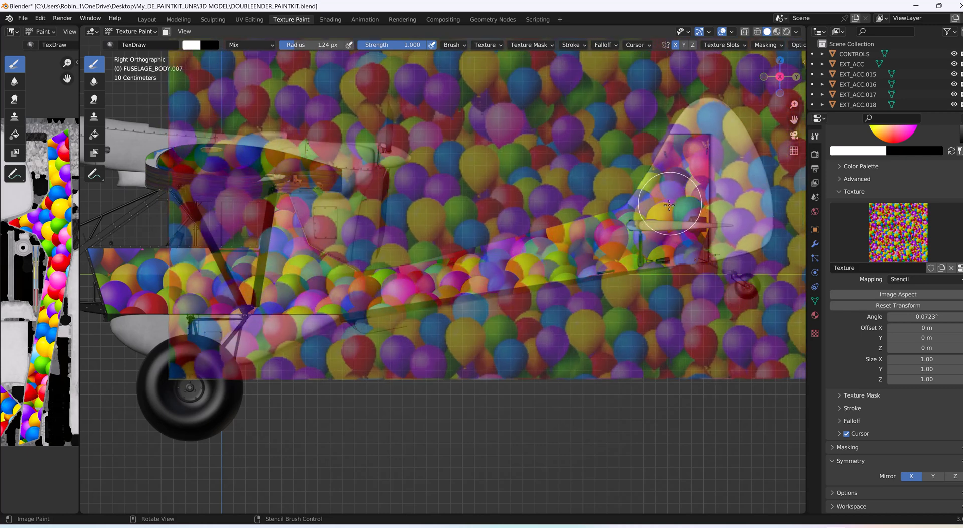
mouse_move(669, 204)
right_mouse_down()
mouse_move(651, 247)
mouse_move(618, 236)
mouse_move(614, 253)
mouse_move(595, 231)
mouse_move(629, 230)
mouse_move(572, 235)
mouse_move(607, 255)
mouse_move(610, 226)
mouse_move(667, 220)
mouse_move(706, 229)
mouse_move(673, 231)
mouse_move(684, 235)
mouse_move(671, 223)
right_mouse_up()
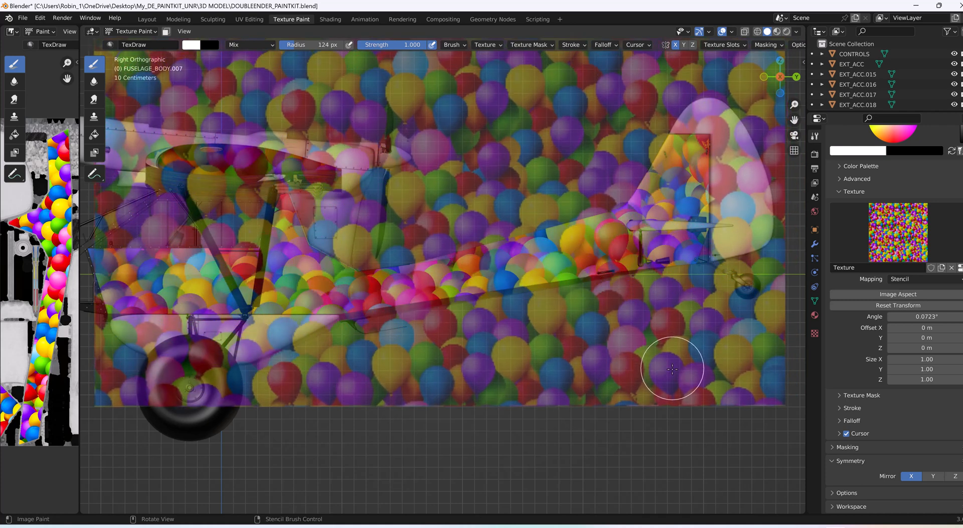
Step: Adjust the balloon stencil's position over the fuselage side relative to the balloons already painted there
mouse_move(672, 369)
right_mouse_down()
mouse_move(675, 431)
mouse_move(722, 446)
right_mouse_up()
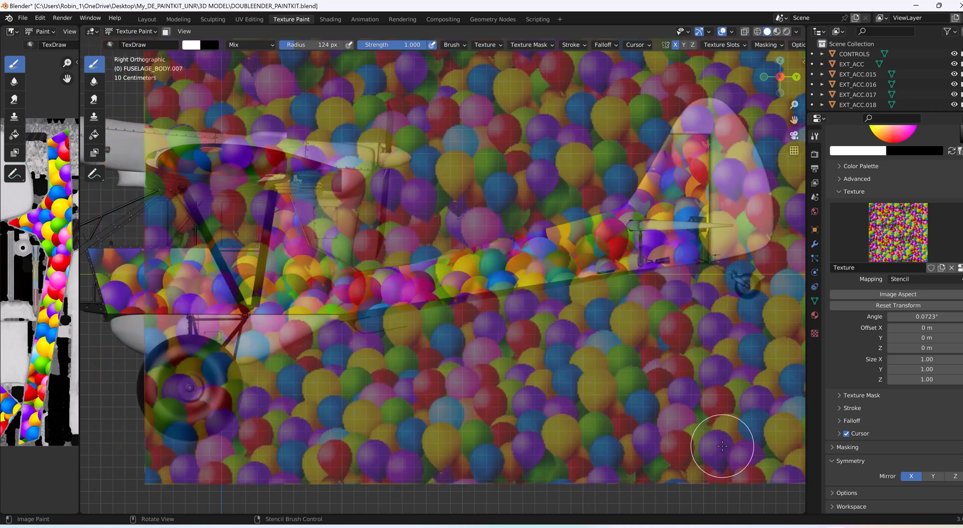
mouse_move(722, 446)
right_mouse_down()
mouse_move(694, 486)
mouse_move(657, 508)
mouse_move(653, 489)
mouse_move(661, 494)
mouse_move(650, 484)
right_mouse_up()
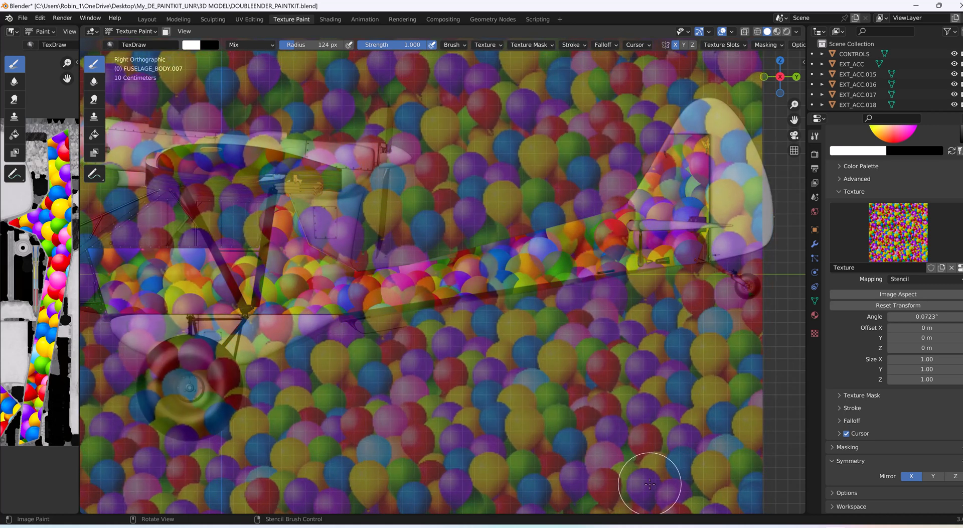
right_click_drag(650, 483, 648, 469)
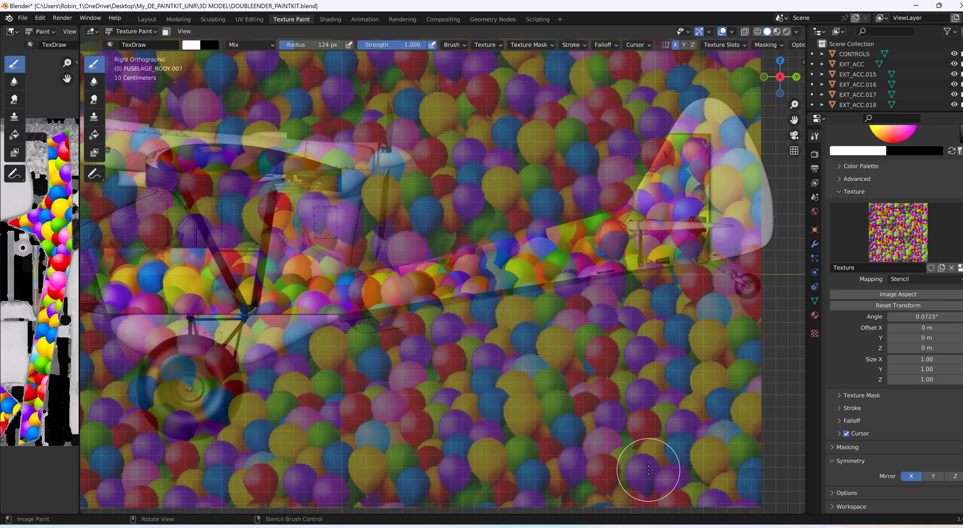
mouse_move(648, 469)
right_mouse_down()
mouse_move(666, 471)
mouse_move(670, 488)
right_mouse_up()
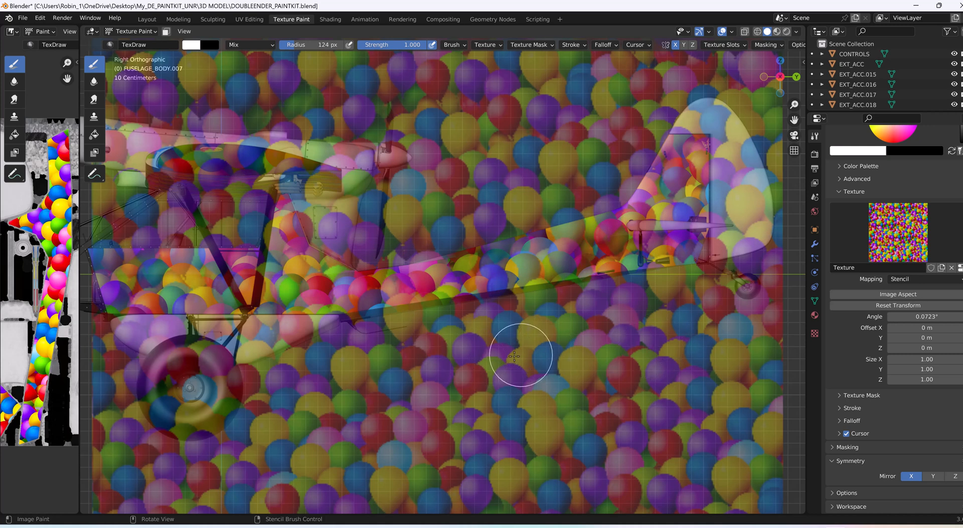
mouse_move(481, 355)
right_mouse_down()
mouse_move(522, 355)
mouse_move(616, 453)
mouse_move(354, 279)
right_mouse_up()
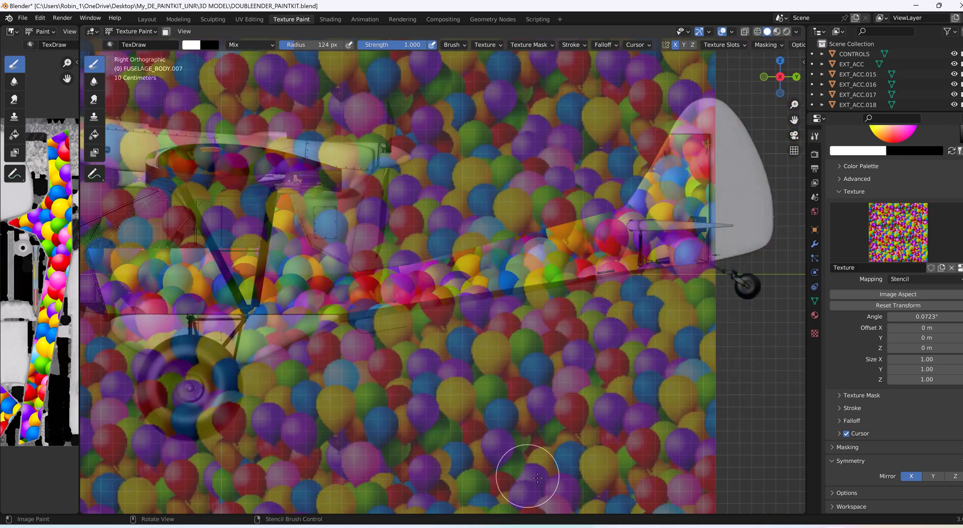
Step: Select the unpainted upper fuselage body between the propellers for texture painting and shift the balloon stencil over it
left_click_drag(794, 120, 962, 305)
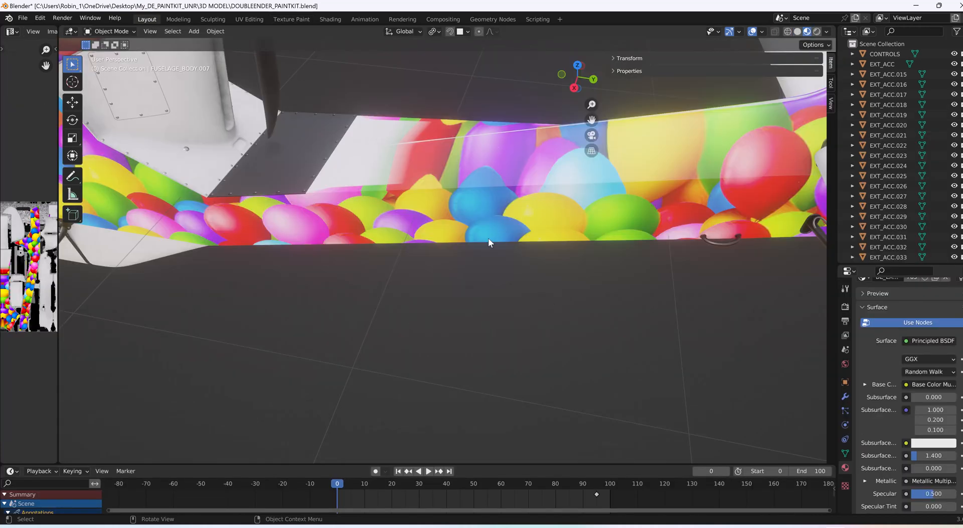
scroll(401, 197, "down", 5)
left_click(229, 121)
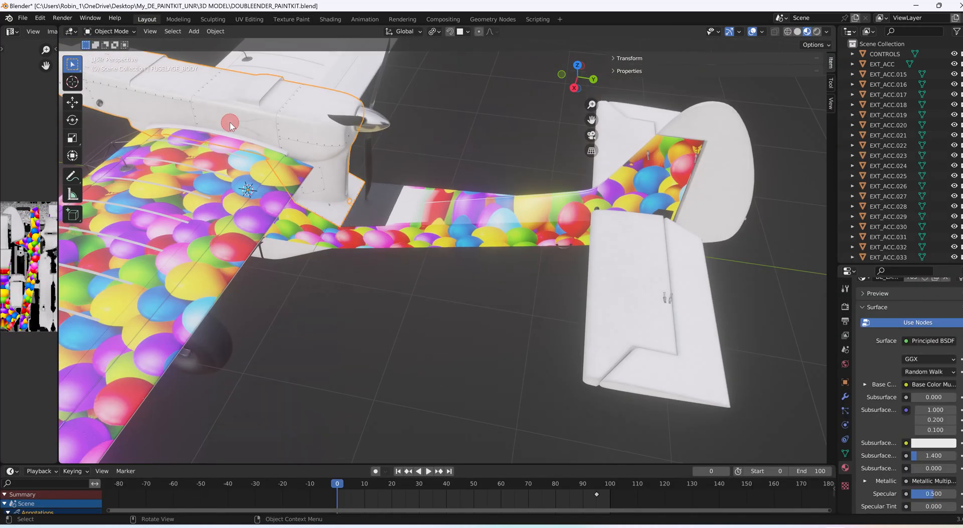
left_click(295, 19)
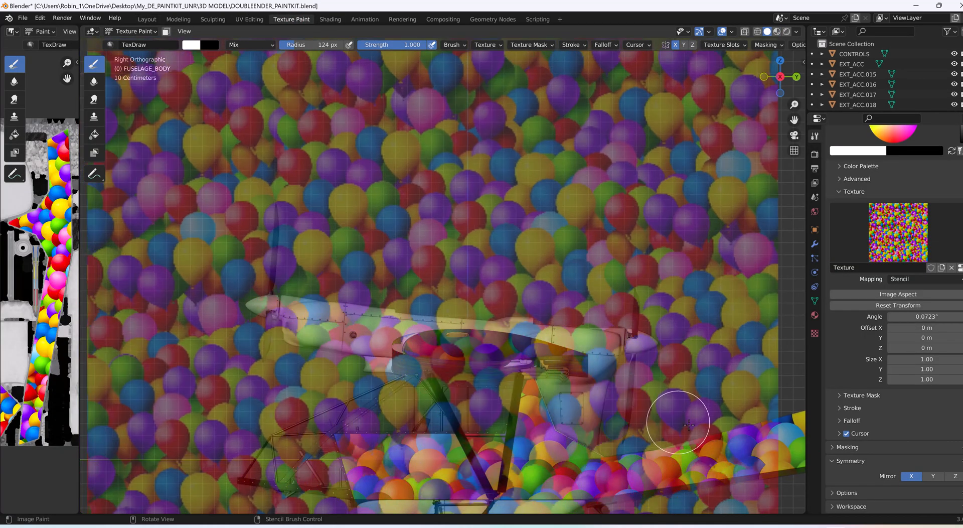
mouse_move(688, 425)
right_mouse_down()
mouse_move(763, 441)
mouse_move(759, 456)
right_mouse_up()
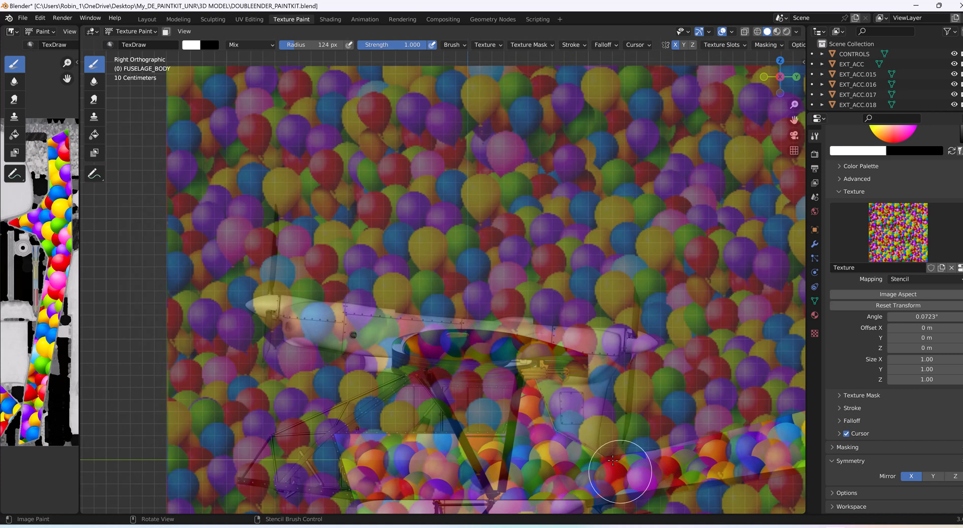
Step: Paint balloons through the stencil over the upper fuselage side between both propellers and down the rear pylon
left_click(608, 341)
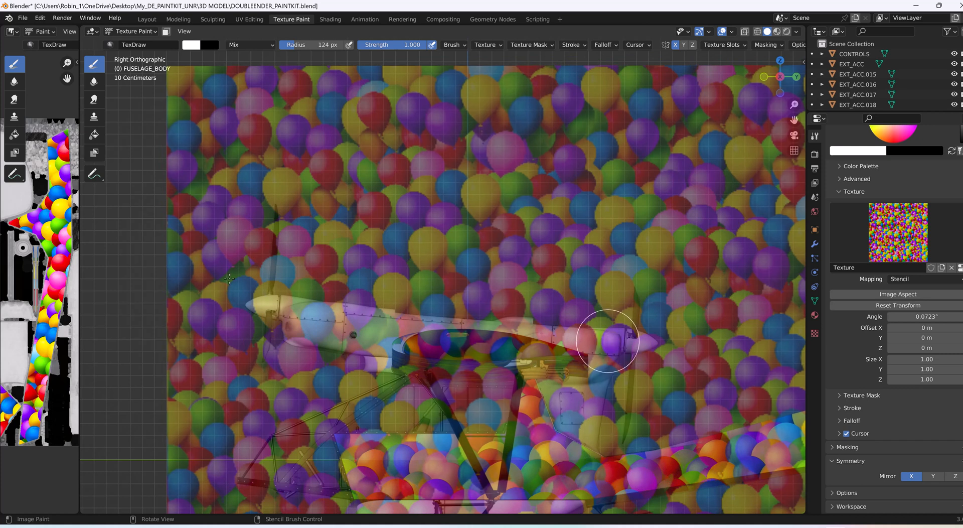
mouse_move(608, 341)
left_mouse_down()
mouse_move(393, 318)
mouse_move(230, 276)
left_mouse_up()
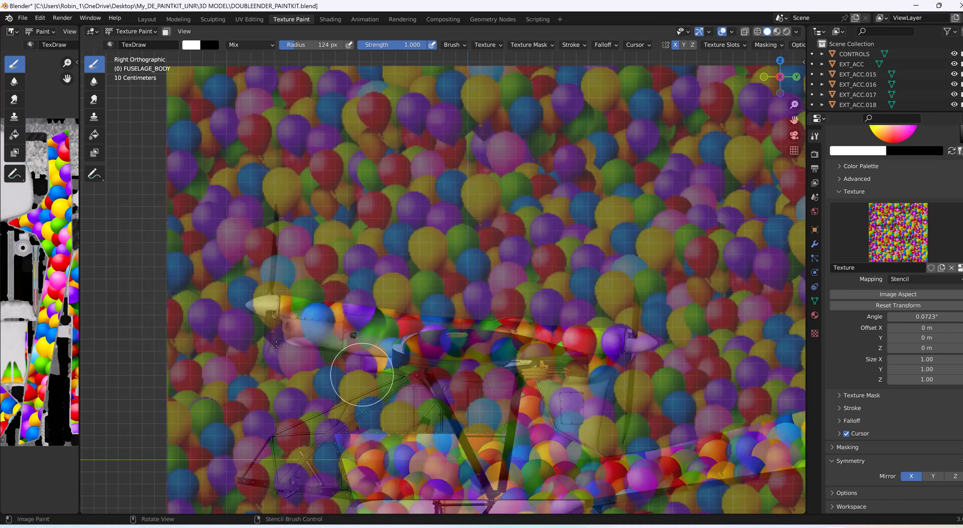
mouse_move(291, 337)
left_mouse_down()
mouse_move(276, 331)
mouse_move(302, 291)
mouse_move(354, 348)
mouse_move(379, 351)
mouse_move(410, 376)
mouse_move(438, 372)
mouse_move(477, 322)
mouse_move(514, 332)
mouse_move(562, 367)
mouse_move(593, 342)
mouse_move(623, 346)
mouse_move(638, 318)
mouse_move(540, 323)
mouse_move(595, 364)
mouse_move(582, 403)
mouse_move(300, 335)
mouse_move(618, 339)
mouse_move(312, 329)
mouse_move(601, 406)
mouse_move(565, 391)
mouse_move(576, 409)
mouse_move(625, 389)
mouse_move(616, 383)
mouse_move(590, 417)
mouse_move(581, 386)
mouse_move(597, 441)
mouse_move(557, 412)
mouse_move(577, 341)
mouse_move(626, 349)
mouse_move(610, 355)
left_mouse_up()
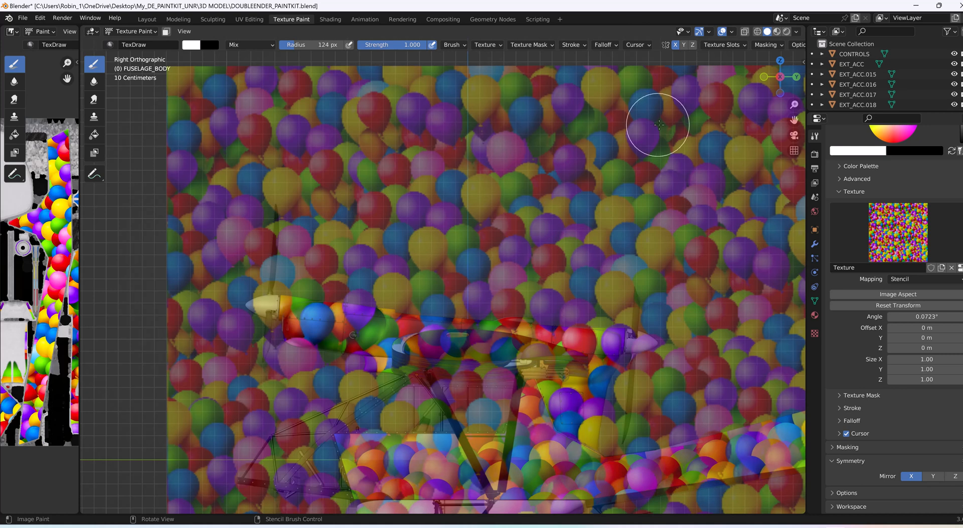
scroll(60, 243, "down", 3)
scroll(61, 243, "down", 4)
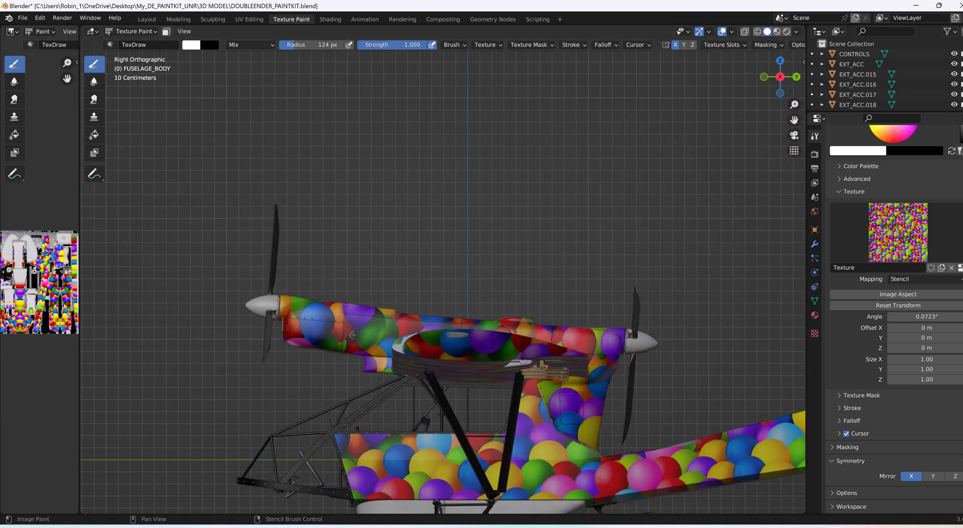
middle_click_drag(48, 291, 42, 281)
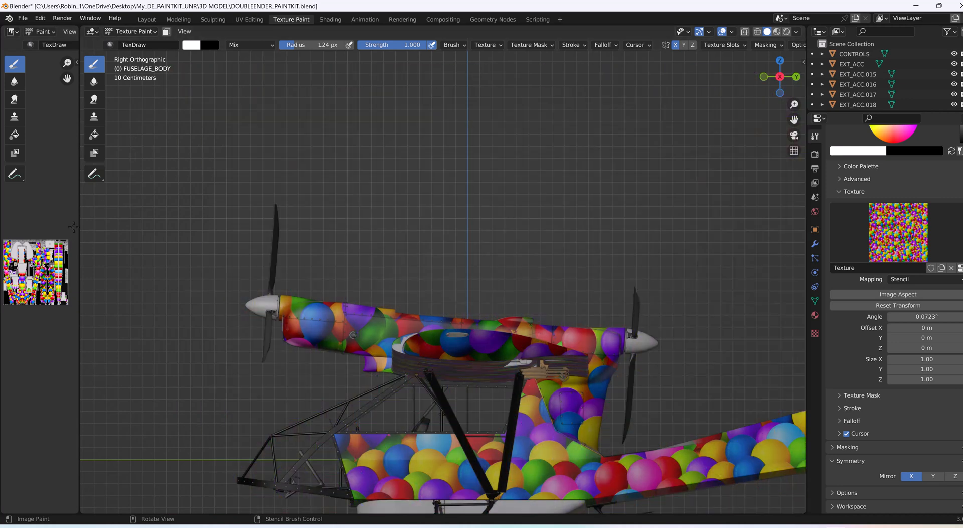
Step: Examine the painted texture map and the balloon coverage along the aircraft's right side
scroll(43, 280, "up", 5)
middle_click_drag(62, 253, 2, 282)
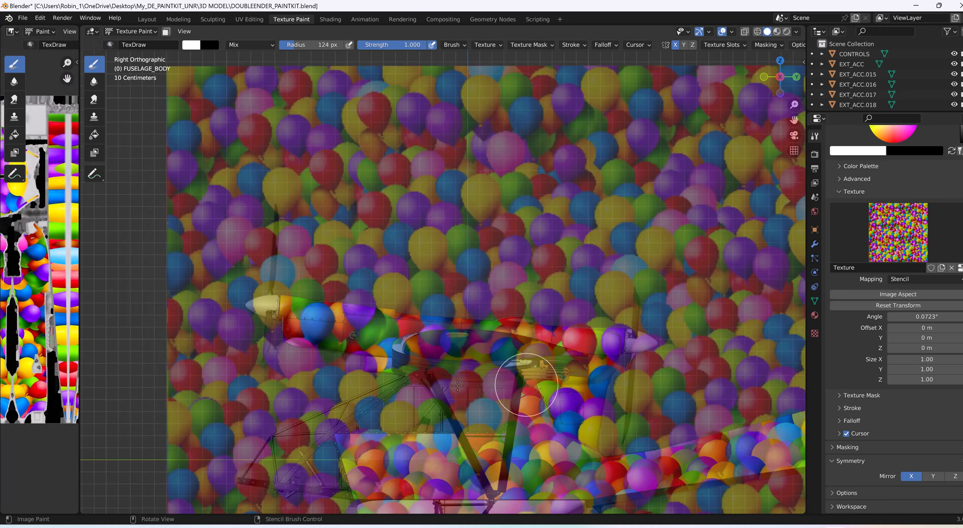
scroll(103, 232, "down", 1)
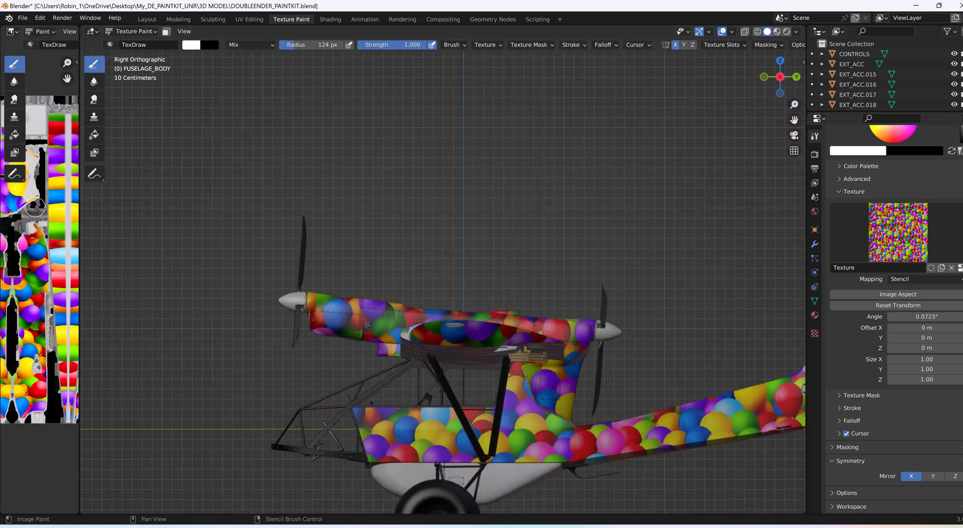
scroll(662, 320, "down", 2)
scroll(662, 320, "up", 2)
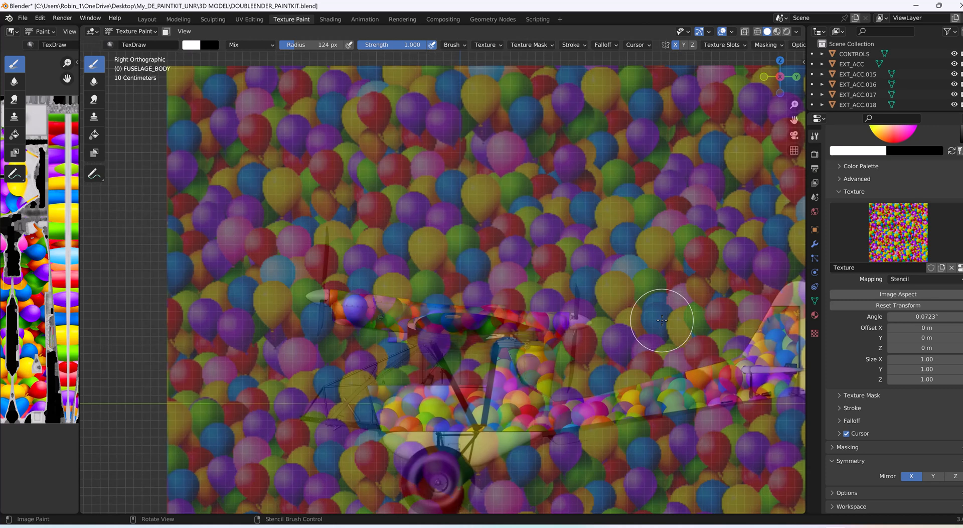
mouse_move(660, 321)
middle_mouse_down()
mouse_move(628, 328)
mouse_move(624, 346)
mouse_move(567, 326)
middle_mouse_up()
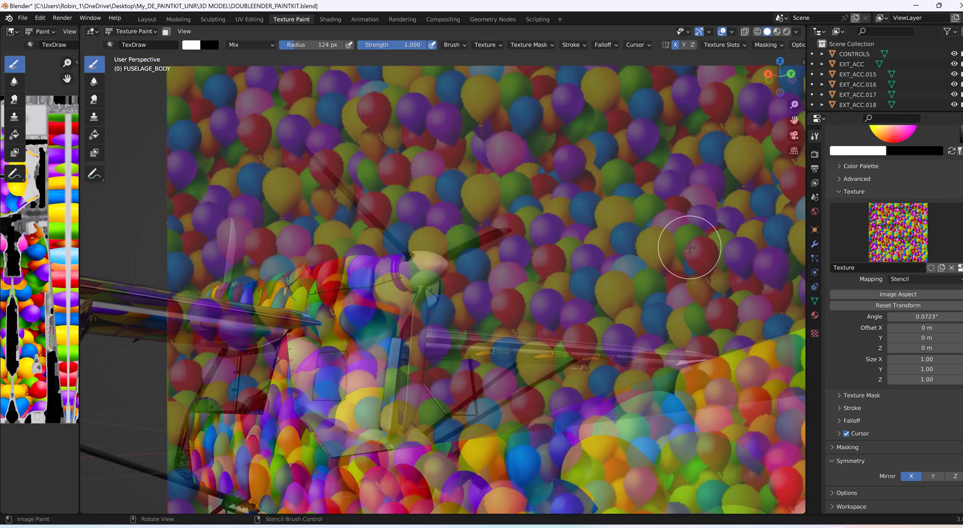
Step: Move the balloon stencil clear of the rear pylon and frame the pylon and rear propeller from a three-quarter rear angle
right_click_drag(665, 251, 151, 358)
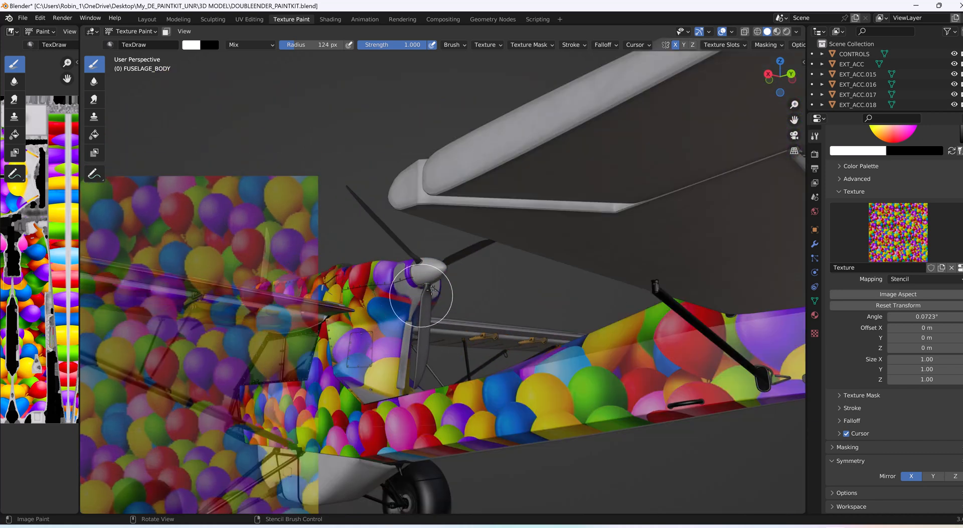
middle_click_drag(432, 289, 431, 329)
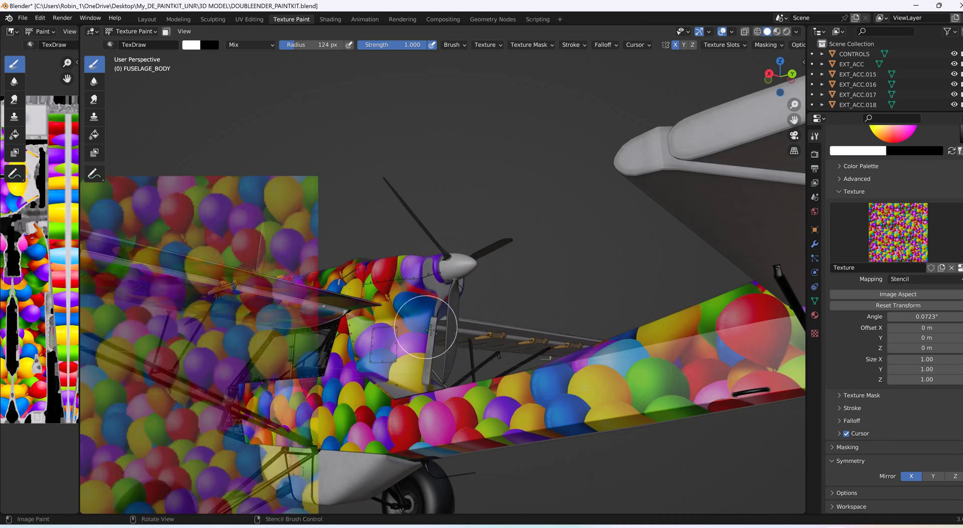
middle_click_drag(483, 305, 577, 298)
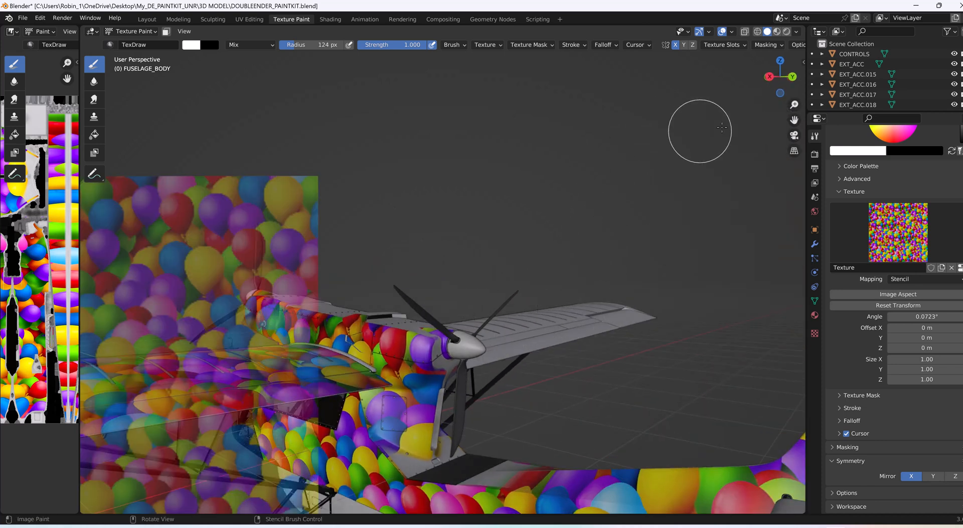
left_click_drag(794, 119, 808, 39)
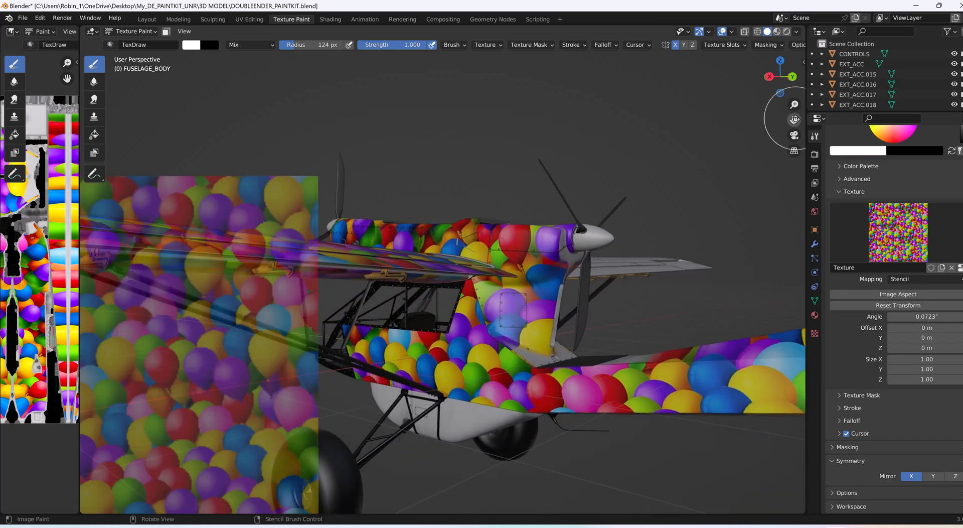
scroll(706, 259, "up", 4)
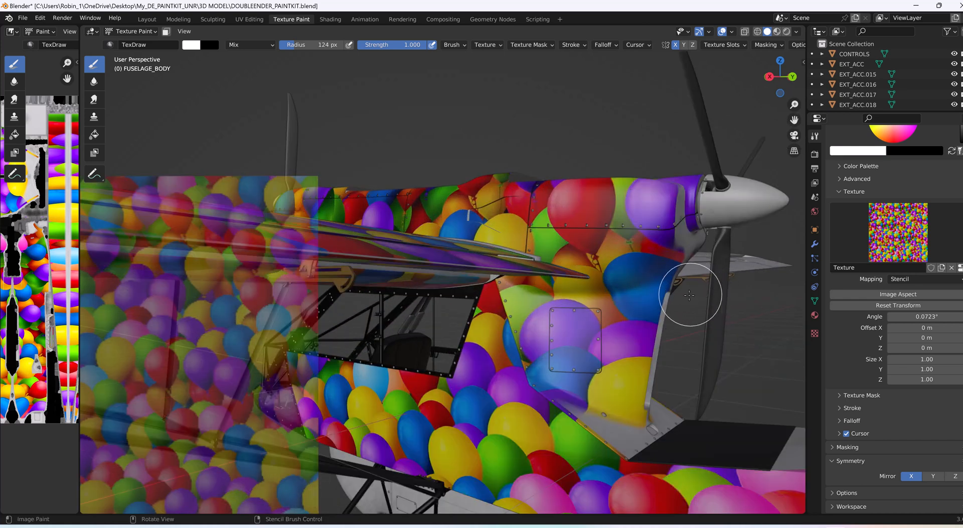
mouse_move(652, 324)
middle_mouse_down()
mouse_move(622, 336)
mouse_move(635, 345)
middle_mouse_up()
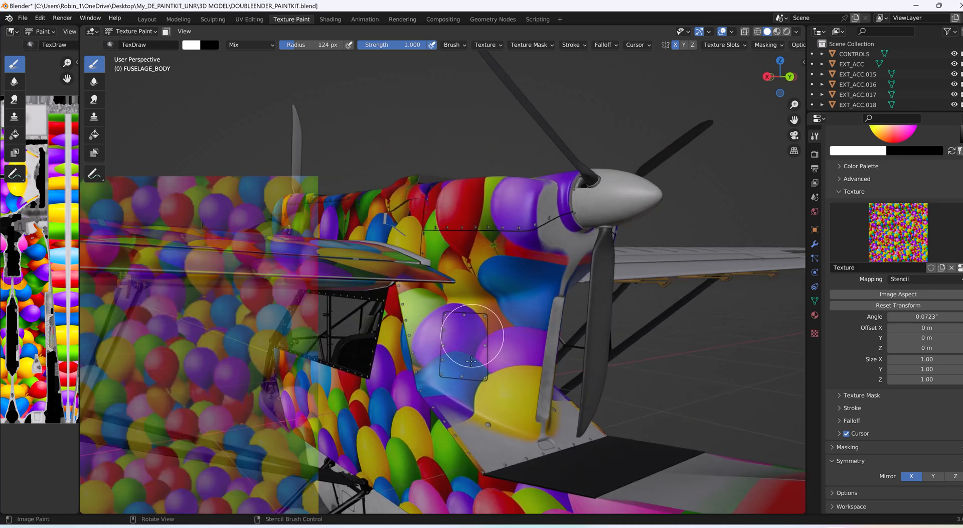
Step: Place the balloon stencil over the rear pylon and enlarge its balloons
mouse_move(273, 367)
right_mouse_down()
mouse_move(692, 344)
mouse_move(745, 332)
mouse_move(740, 323)
right_mouse_up()
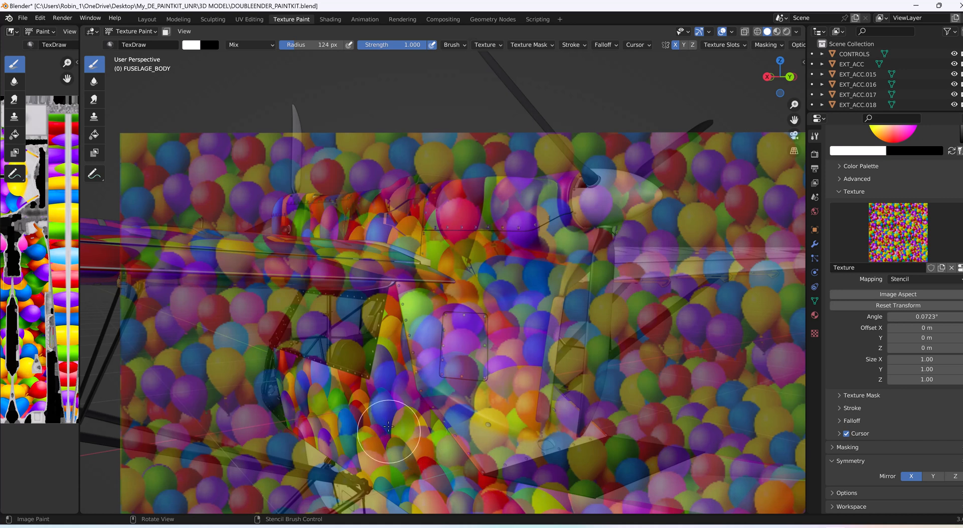
middle_click_drag(474, 421, 493, 377)
scroll(493, 377, "down", 2)
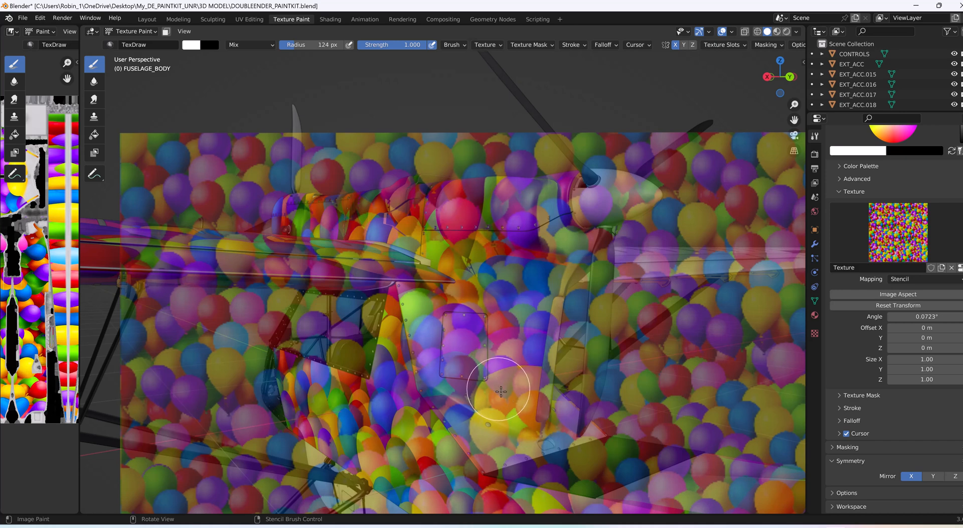
mouse_move(493, 377)
right_mouse_down()
mouse_move(504, 522)
mouse_move(522, 386)
mouse_move(605, 360)
mouse_move(649, 444)
mouse_move(636, 445)
mouse_move(625, 405)
right_mouse_up()
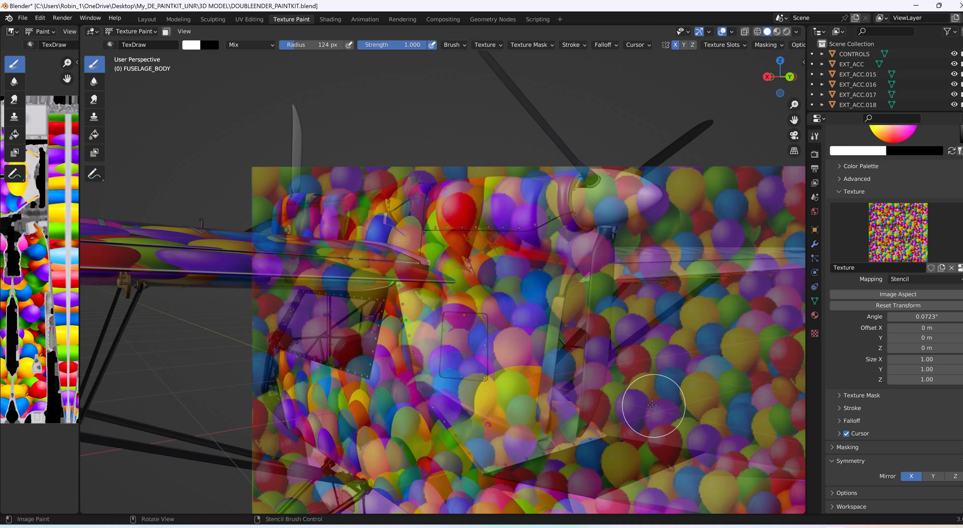
right_click_drag(652, 405, 692, 467, "shift")
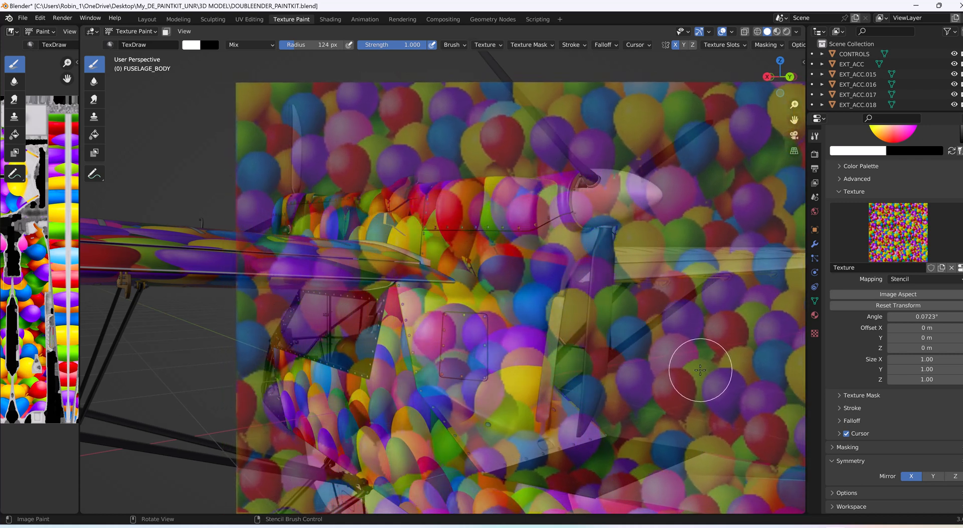
Step: Reposition the balloon stencil so it covers the whole rear pylon and the upper fuselage end by the rear propeller
mouse_move(687, 367)
right_mouse_down()
mouse_move(612, 376)
mouse_move(659, 324)
right_mouse_up()
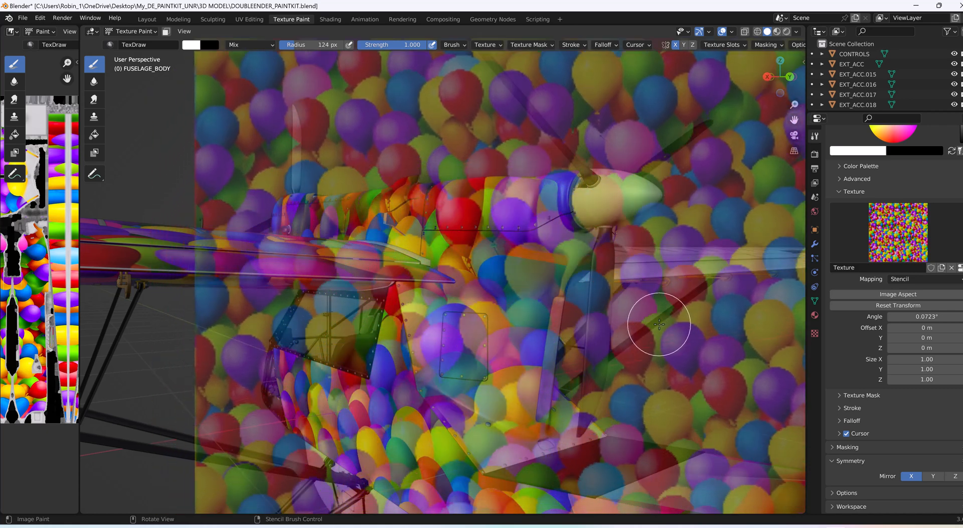
mouse_move(616, 420)
right_mouse_down()
mouse_move(615, 374)
mouse_move(648, 363)
mouse_move(600, 332)
right_mouse_up()
right_click_drag(559, 259, 573, 266)
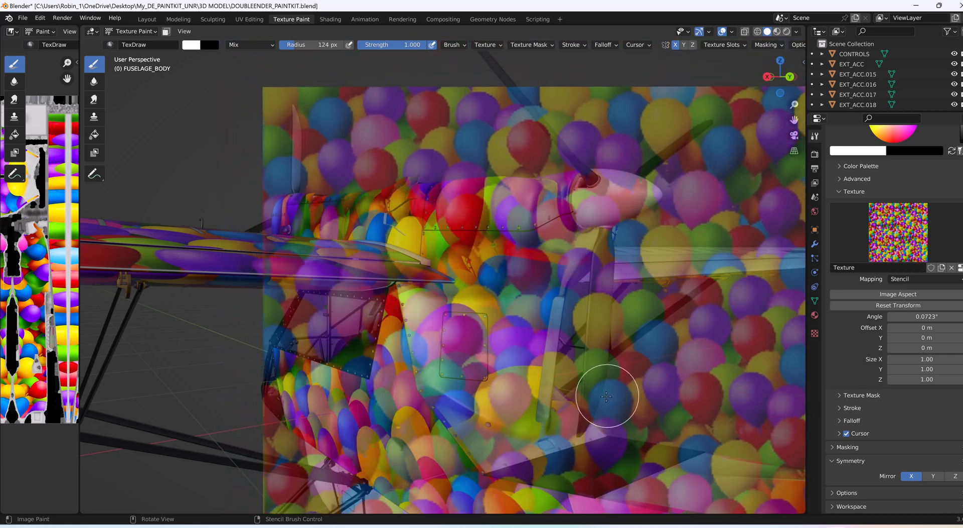
mouse_move(585, 402)
right_mouse_down()
mouse_move(605, 395)
mouse_move(649, 404)
mouse_move(588, 401)
mouse_move(591, 365)
mouse_move(619, 312)
mouse_move(668, 370)
mouse_move(608, 423)
mouse_move(619, 431)
mouse_move(639, 354)
mouse_move(842, 341)
mouse_move(790, 331)
mouse_move(780, 315)
mouse_move(792, 314)
mouse_move(793, 252)
right_mouse_up()
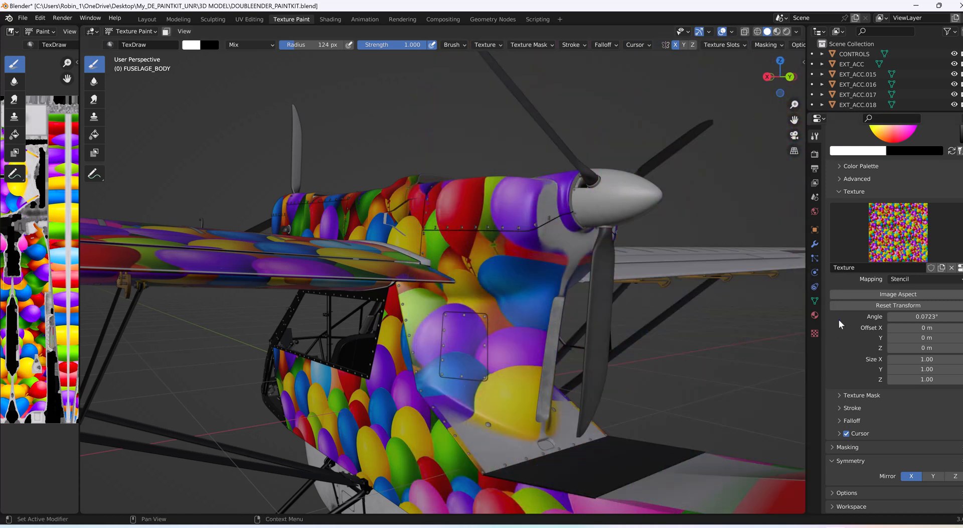
right_click(812, 321)
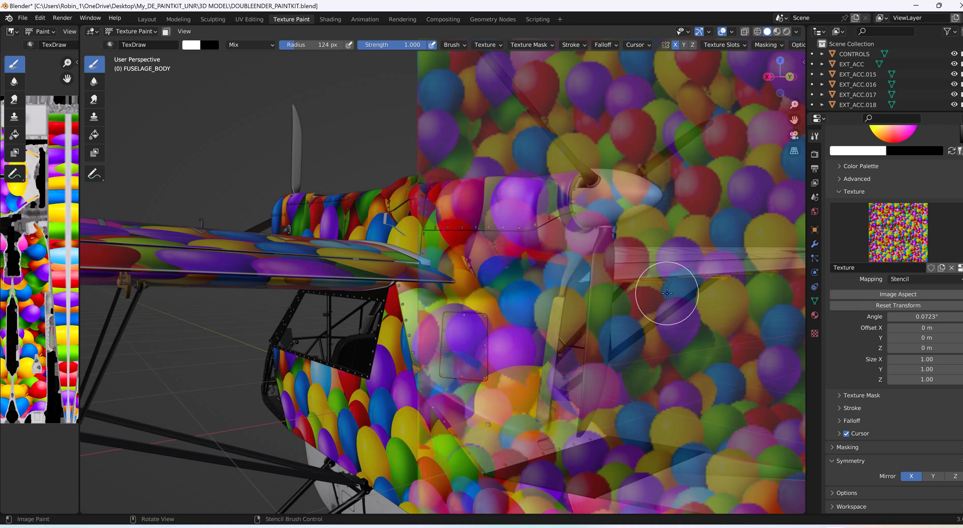
right_click_drag(667, 293, 653, 161)
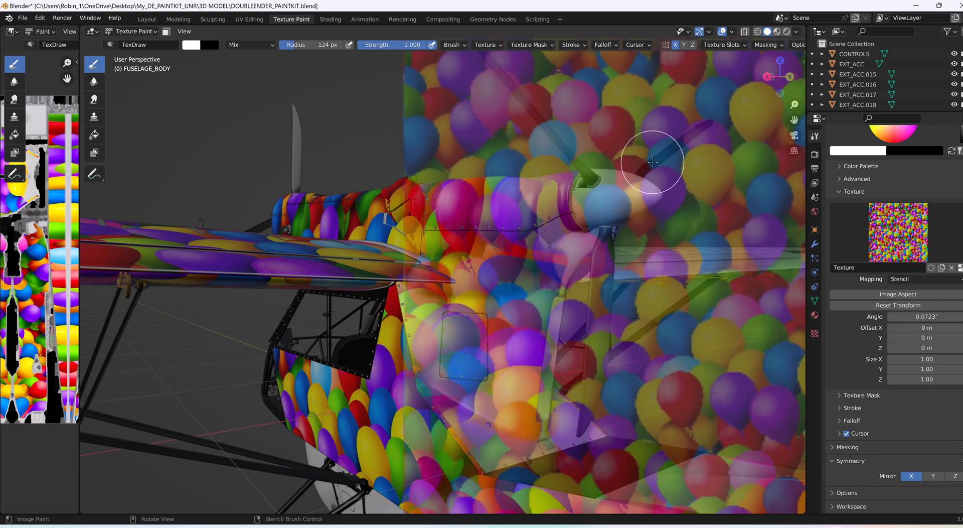
right_click_drag(650, 286, 438, 323)
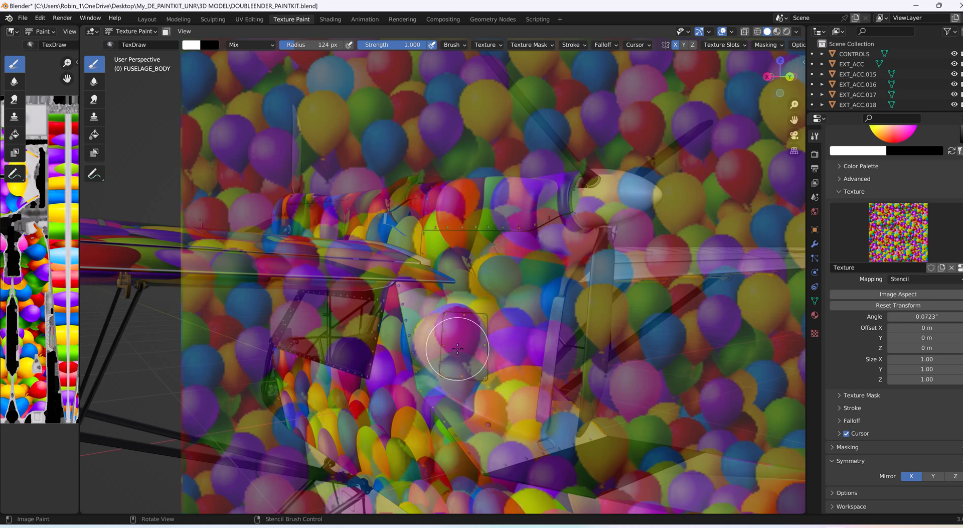
Step: Reduce the brush radius to 51 px and set the brush falloff to the flat, hard-edged curve preset
key("bracketleft")
key("bracketleft")
key("bracketleft")
key("bracketleft")
key("bracketleft")
key("bracketleft")
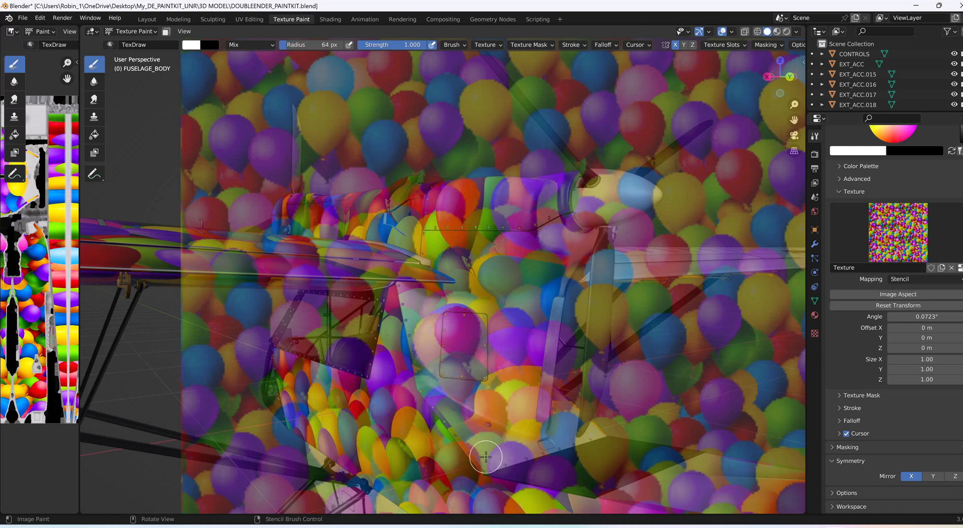
key("bracketleft")
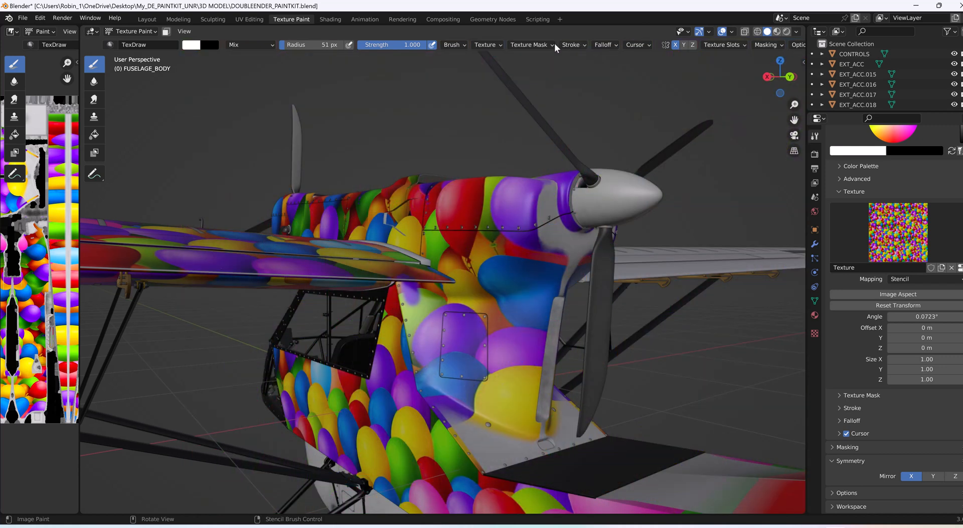
left_click(602, 45)
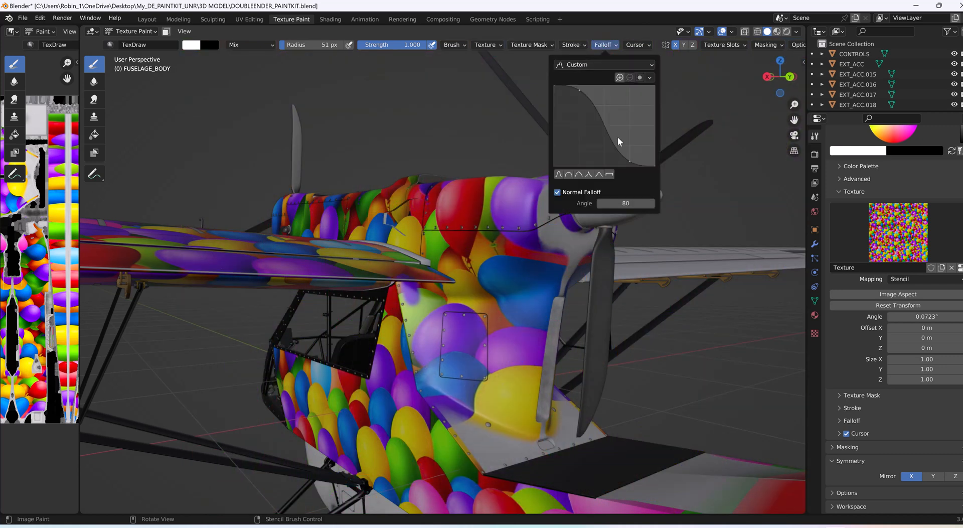
left_click(612, 175)
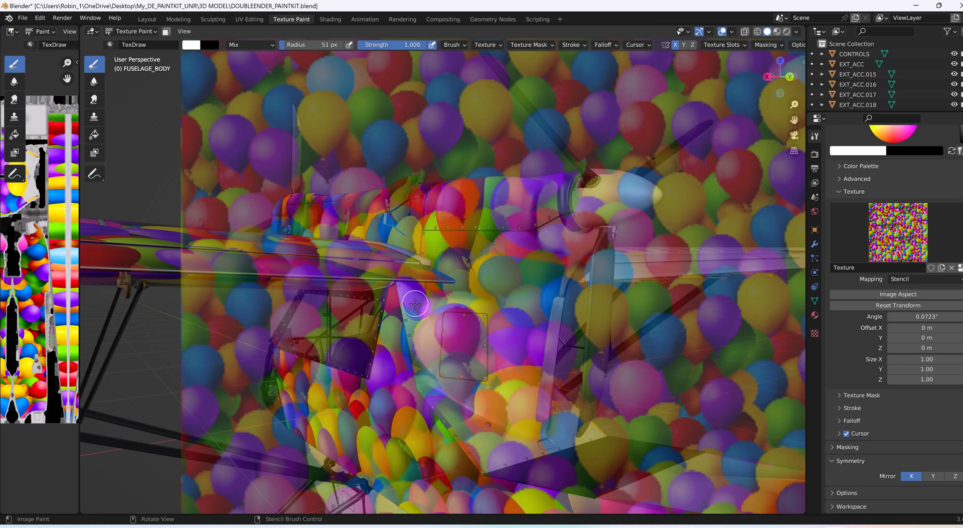
Step: Paint balloons through the stencil over the rear pylon, its unpainted base and edges, and the upper fuselage side near the rear propeller
left_click(423, 338)
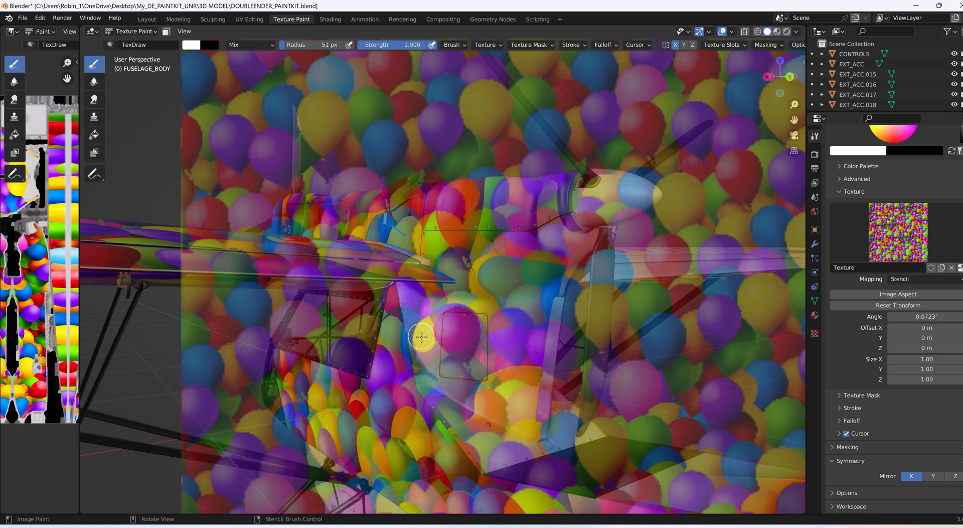
left_click_drag(422, 336, 428, 360)
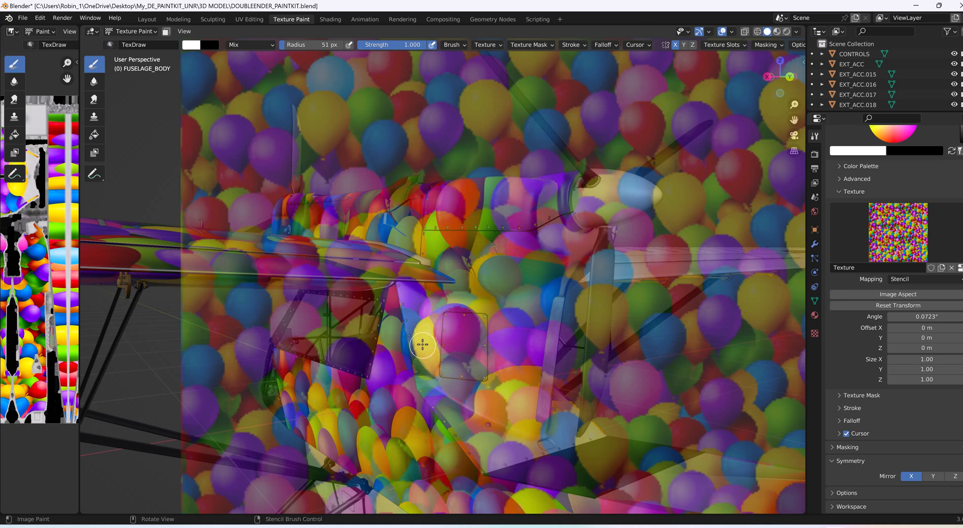
left_click_drag(430, 369, 487, 457)
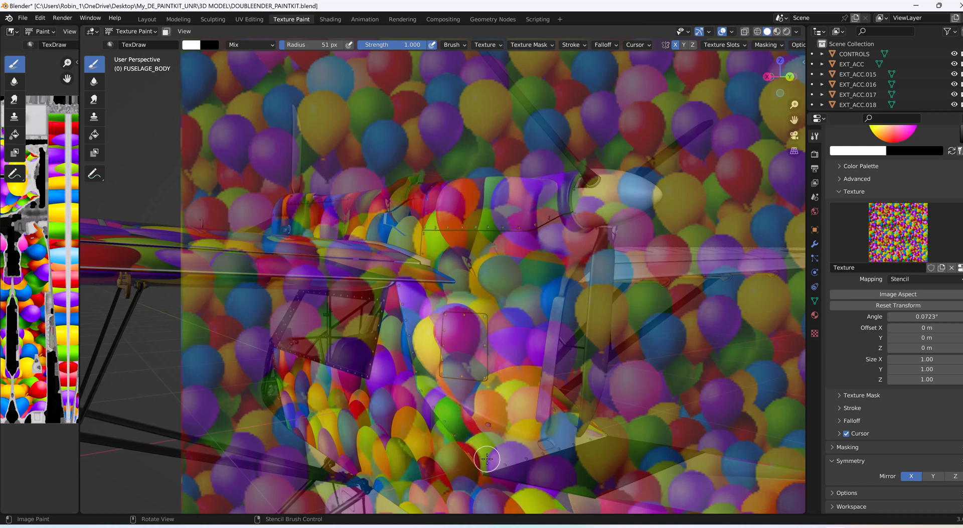
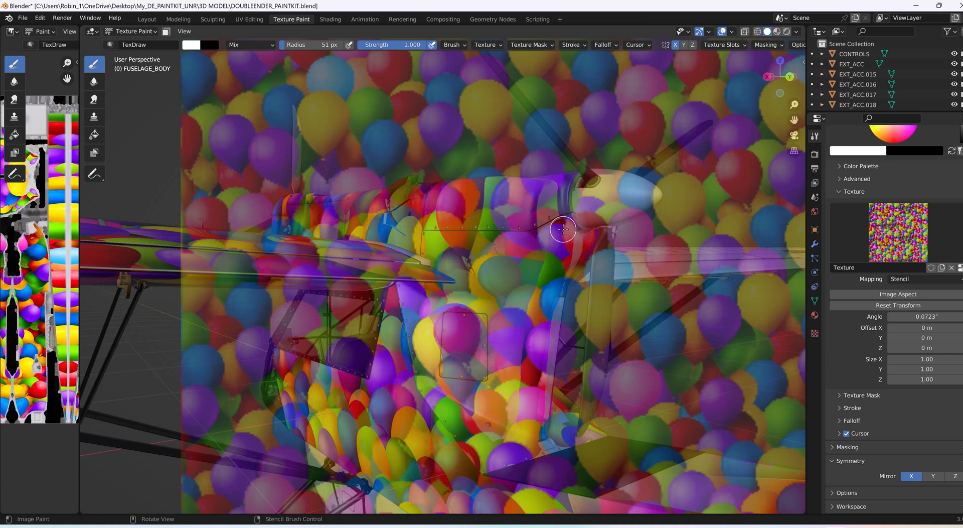
mouse_move(546, 238)
left_mouse_down()
mouse_move(504, 242)
mouse_move(545, 223)
mouse_move(555, 189)
mouse_move(514, 213)
mouse_move(499, 245)
mouse_move(501, 203)
mouse_move(523, 190)
mouse_move(512, 190)
left_mouse_up()
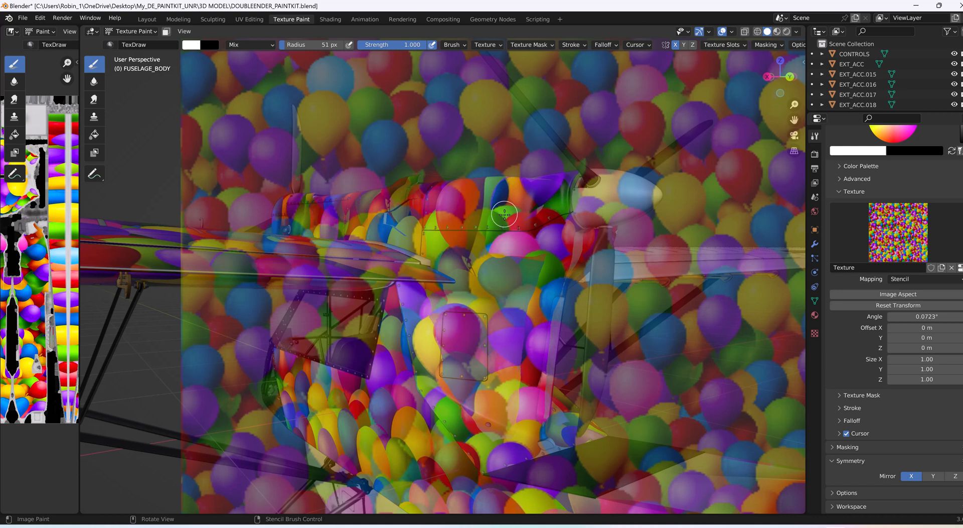
mouse_move(504, 215)
left_mouse_down()
mouse_move(479, 228)
mouse_move(476, 257)
mouse_move(432, 227)
mouse_move(426, 245)
mouse_move(456, 257)
mouse_move(419, 291)
mouse_move(457, 326)
mouse_move(494, 291)
mouse_move(539, 269)
mouse_move(517, 333)
mouse_move(507, 437)
mouse_move(454, 381)
mouse_move(446, 351)
mouse_move(464, 377)
mouse_move(482, 344)
mouse_move(505, 348)
left_mouse_up()
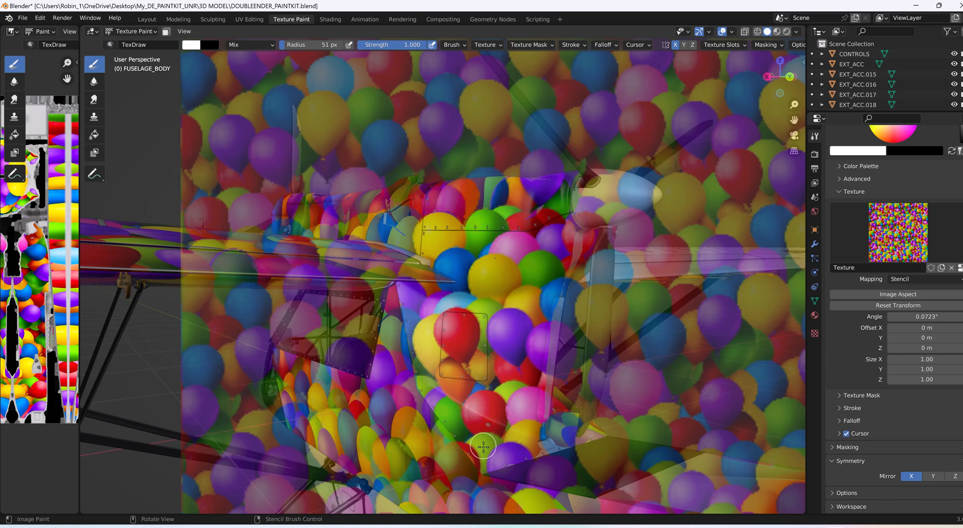
left_click_drag(483, 446, 473, 431)
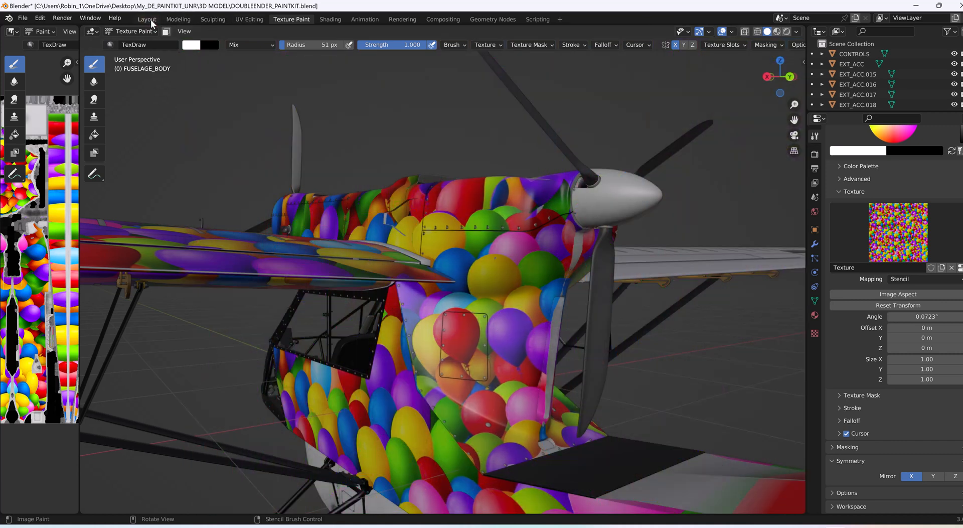
Step: Inspect the balloon paintwork on both sides of the rear engine cowling in the Layout workspace
left_click(151, 22)
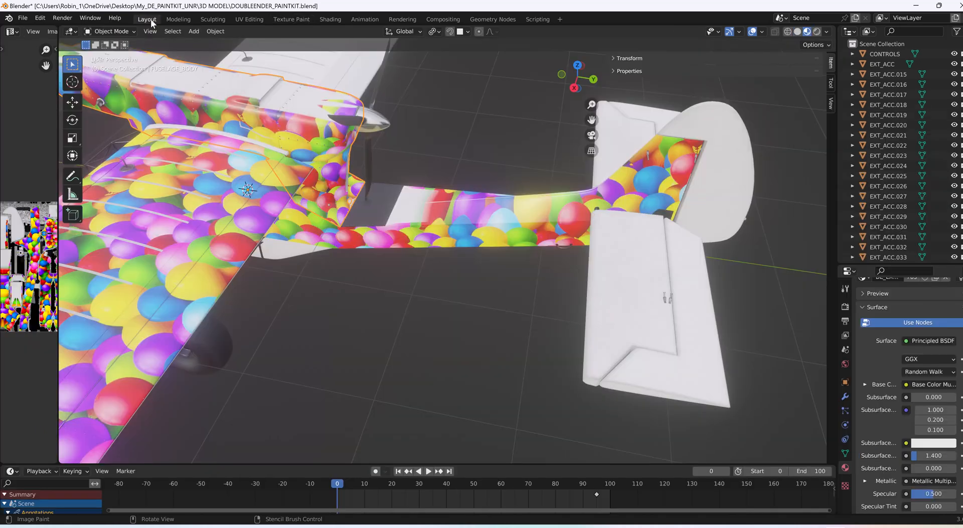
middle_click_drag(401, 223, 395, 279)
scroll(397, 291, "up", 2)
scroll(398, 291, "up", 5)
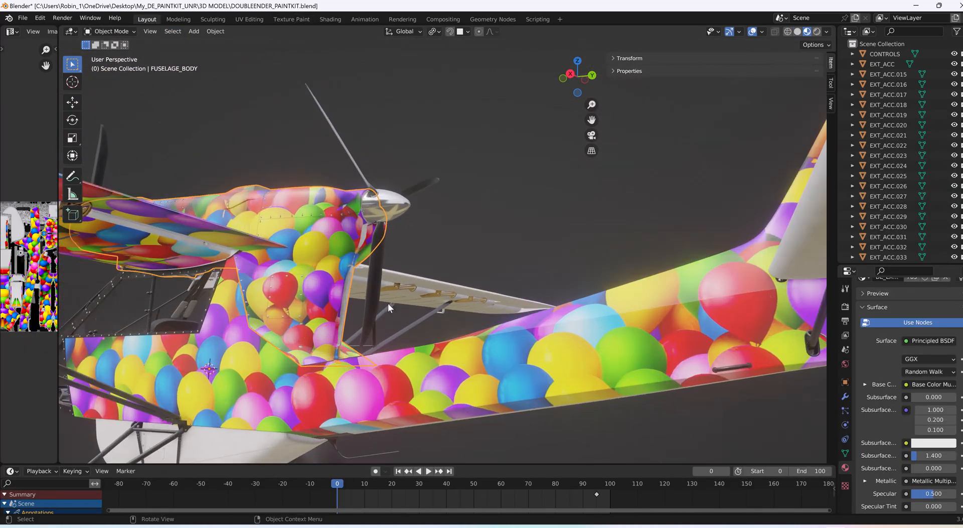
mouse_move(329, 341)
middle_mouse_down()
mouse_move(317, 354)
mouse_move(272, 359)
mouse_move(302, 357)
mouse_move(302, 369)
mouse_move(306, 357)
middle_mouse_up()
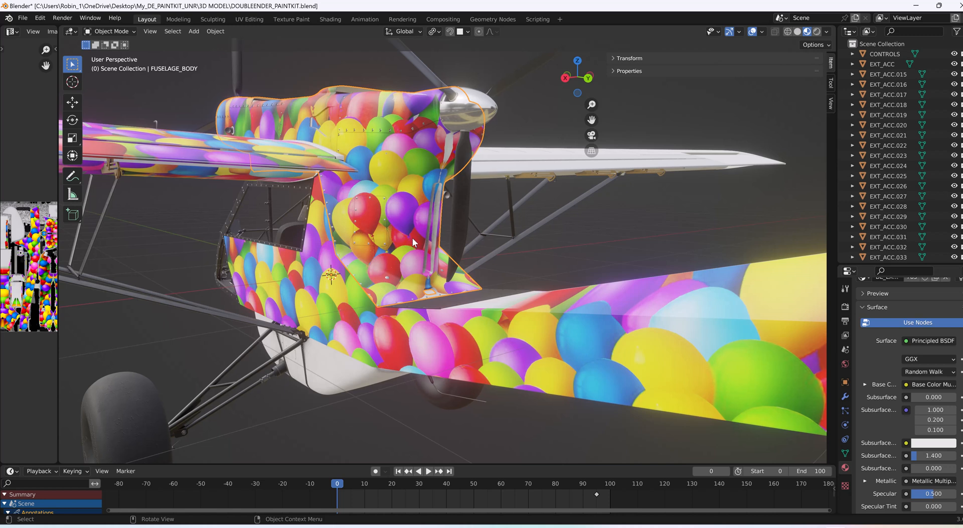
mouse_move(413, 135)
middle_mouse_down()
mouse_move(415, 248)
mouse_move(413, 169)
middle_mouse_up()
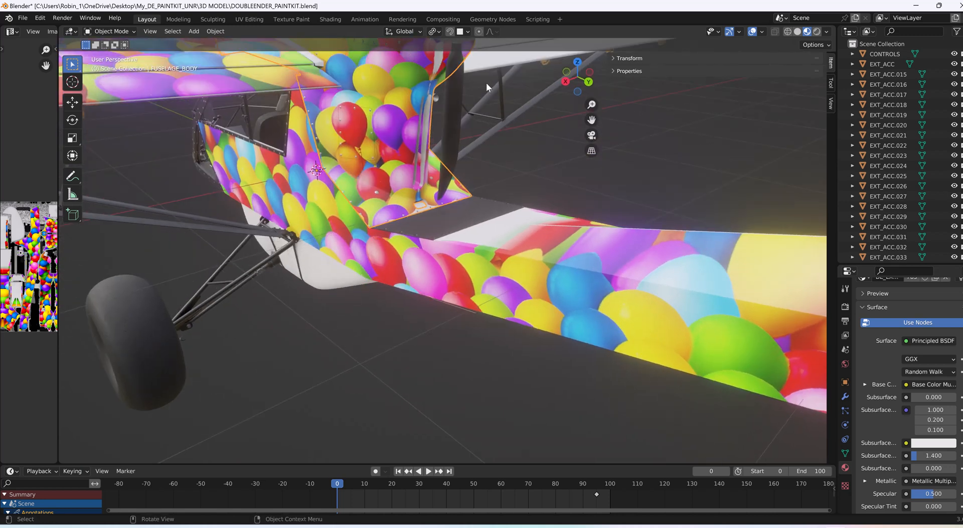
mouse_move(594, 119)
middle_mouse_down()
mouse_move(578, 173)
mouse_move(486, 230)
mouse_move(432, 196)
middle_mouse_up()
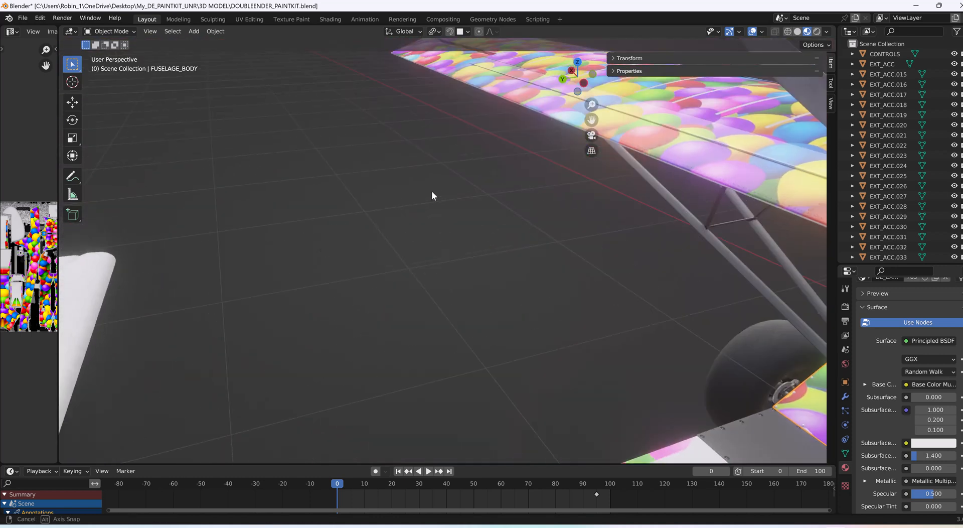
left_click_drag(591, 120, 256, 42)
scroll(644, 222, "down", 2)
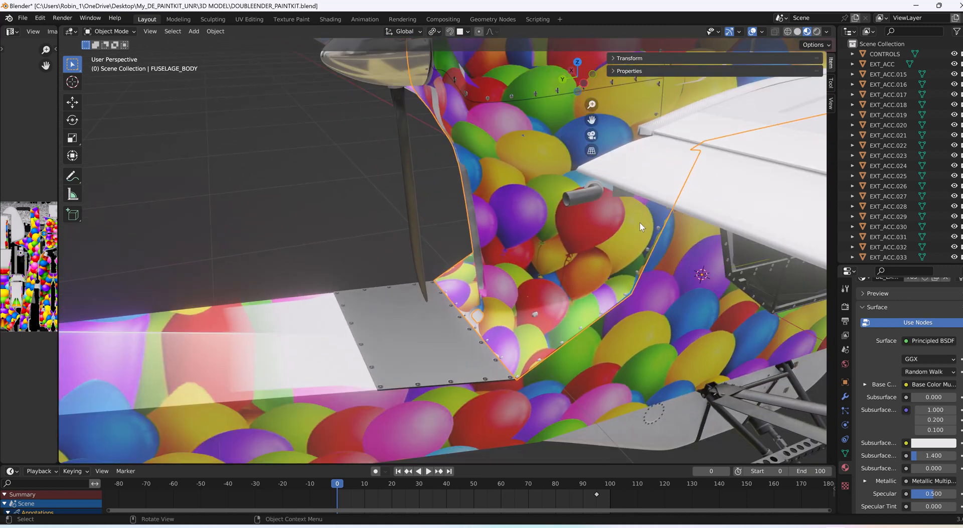
middle_click_drag(582, 285, 580, 293)
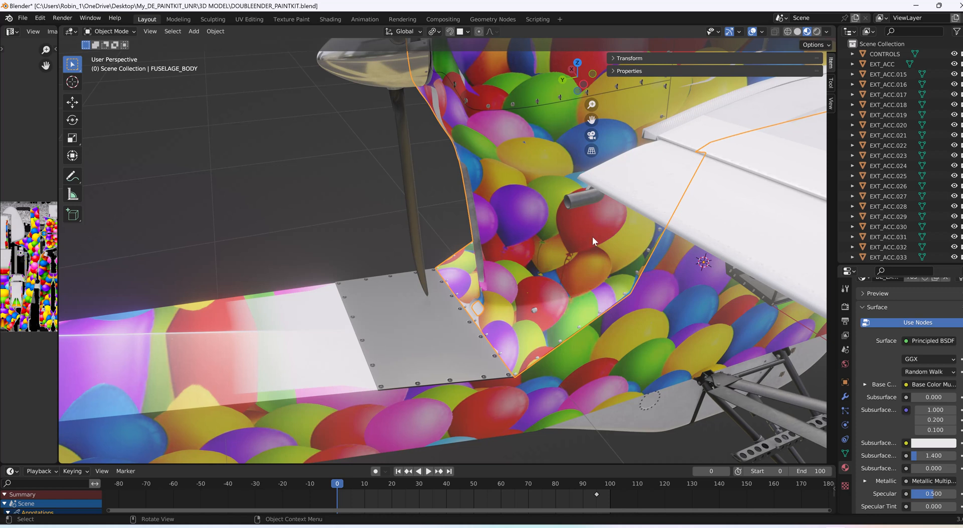
middle_click_drag(591, 236, 554, 181)
scroll(552, 206, "up", 1)
middle_click_drag(558, 170, 559, 169)
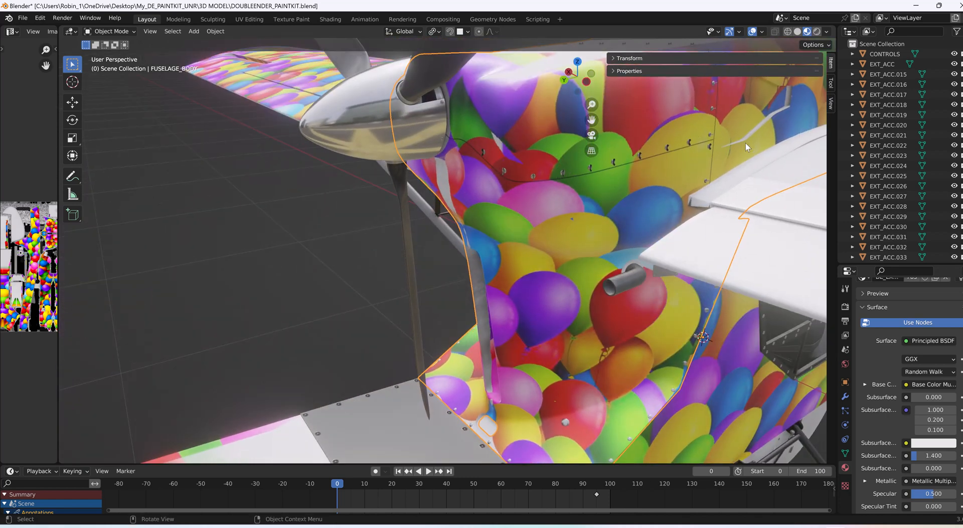
scroll(616, 171, "up", 4)
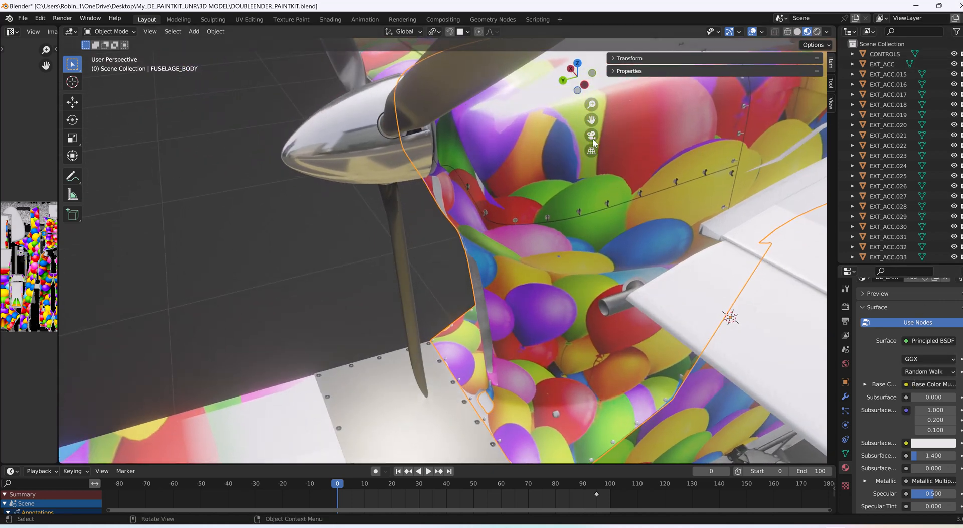
Step: In the Texture Paint workspace, replace the brush texture with a new image texture using ASSORTED BALLONS.png from the Desktop
left_click(293, 19)
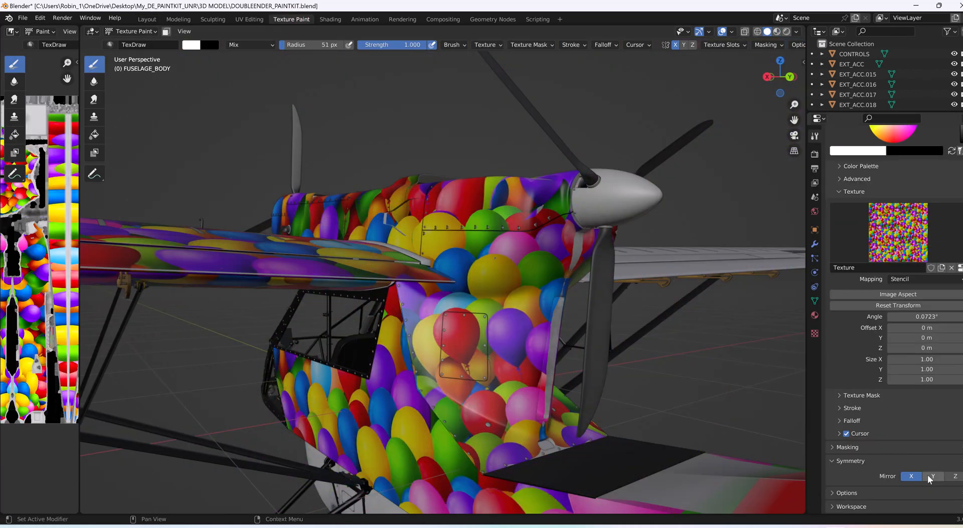
left_click(953, 268)
left_click(815, 334)
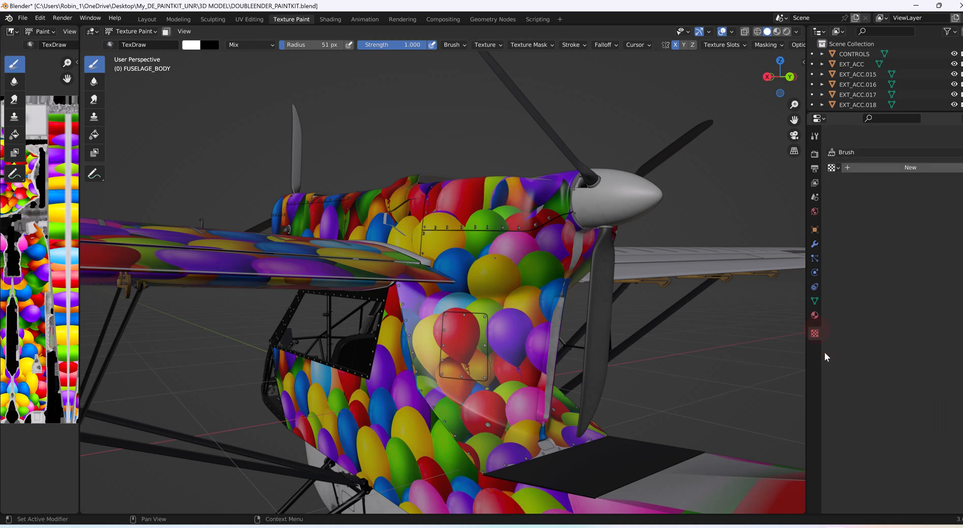
left_click(907, 169)
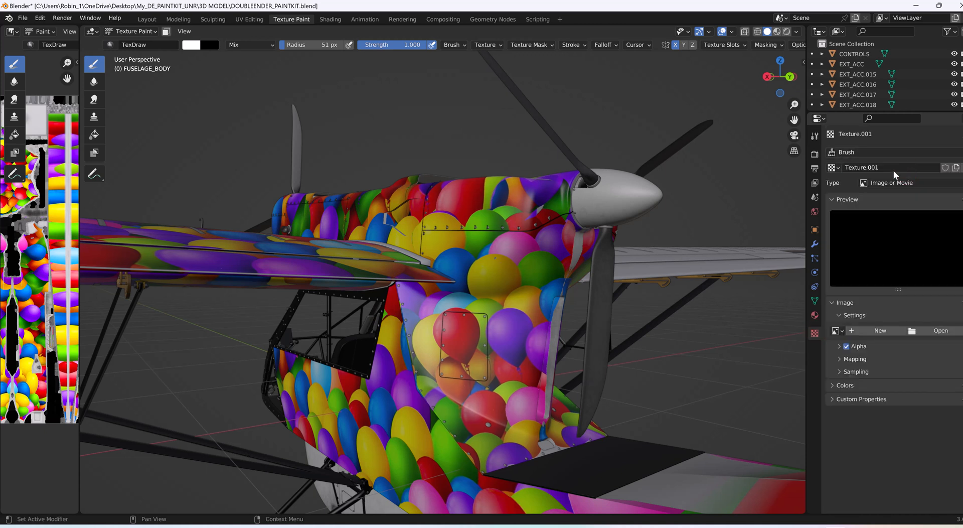
left_click(940, 331)
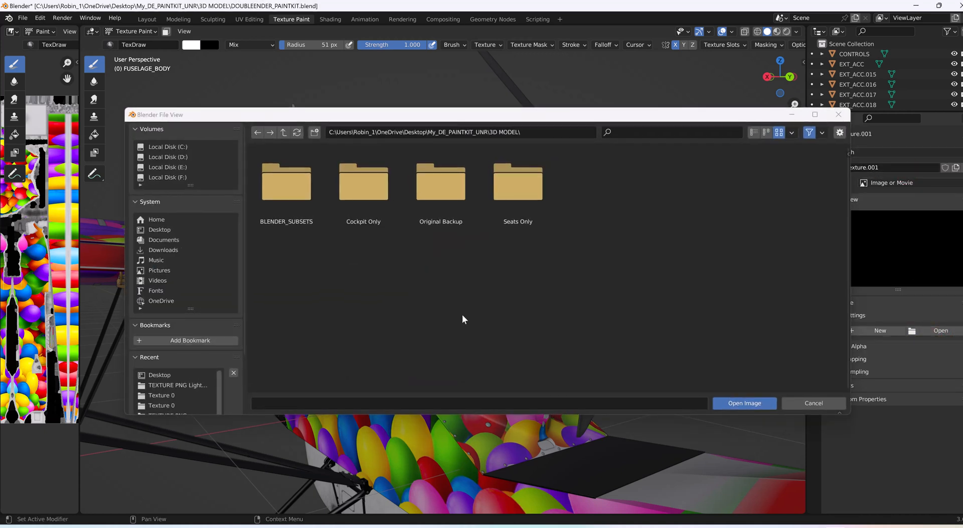
left_click(185, 230)
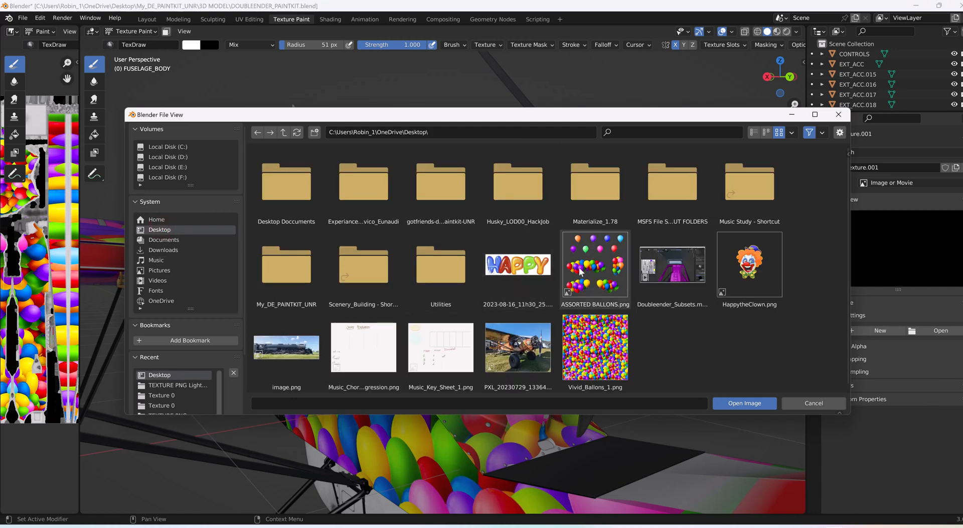
left_click(593, 266)
left_click(744, 403)
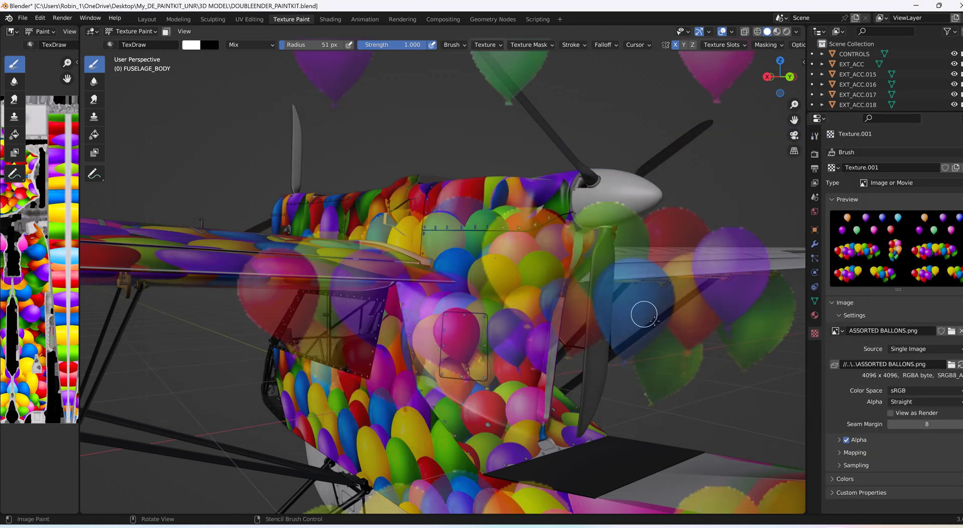
Step: Shrink, tilt and position the balloon stencil on the side of the upper rear cowling, and paint the pink balloon there
right_click_drag(658, 206, 529, 471)
right_click_drag(517, 305, 599, 144)
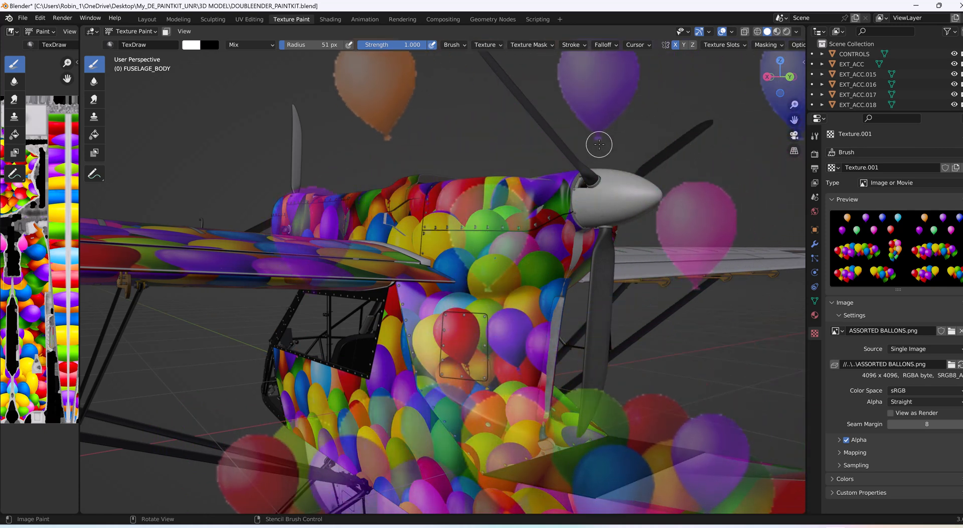
right_click_drag(611, 284, 370, 288)
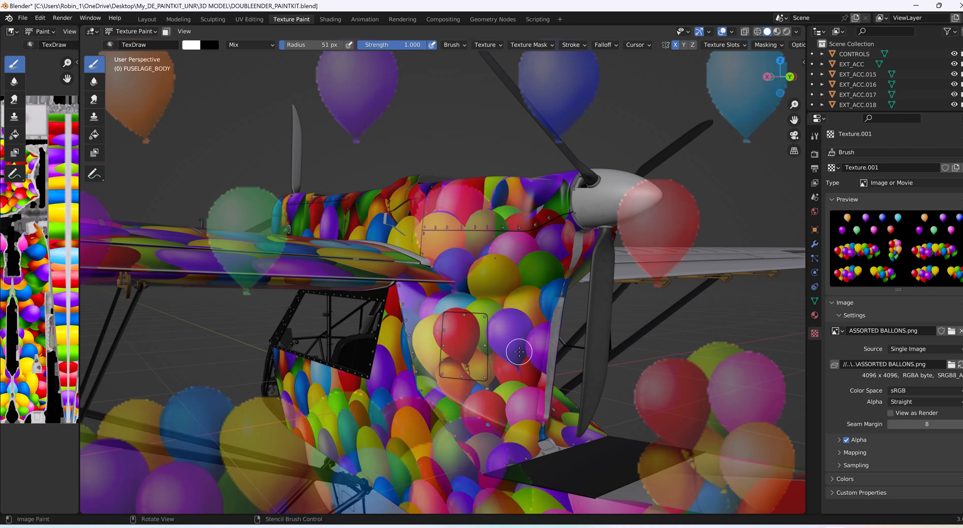
right_click_drag(519, 352, 495, 277, "shift")
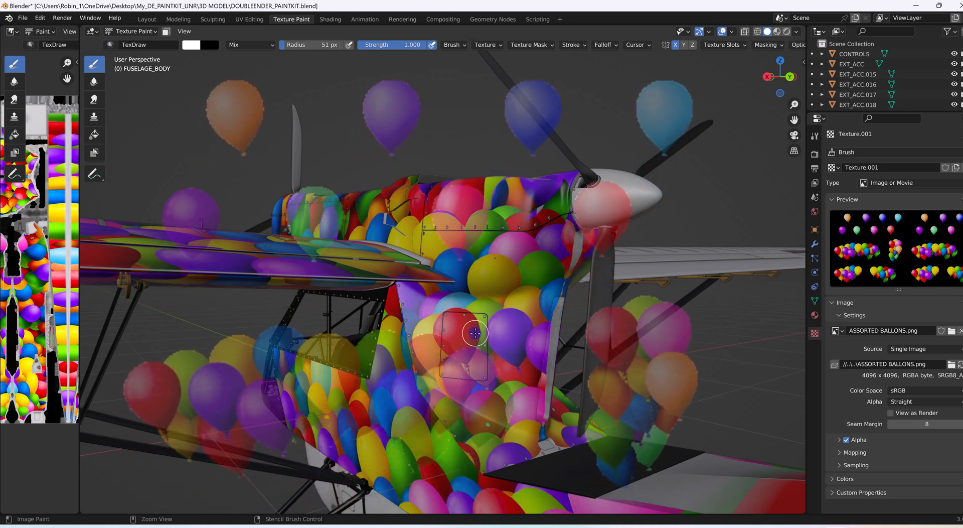
right_click_drag(475, 333, 458, 299, "ctrl")
mouse_move(476, 220)
left_mouse_down()
mouse_move(444, 211)
mouse_move(446, 241)
mouse_move(480, 216)
mouse_move(458, 228)
mouse_move(459, 245)
left_mouse_up()
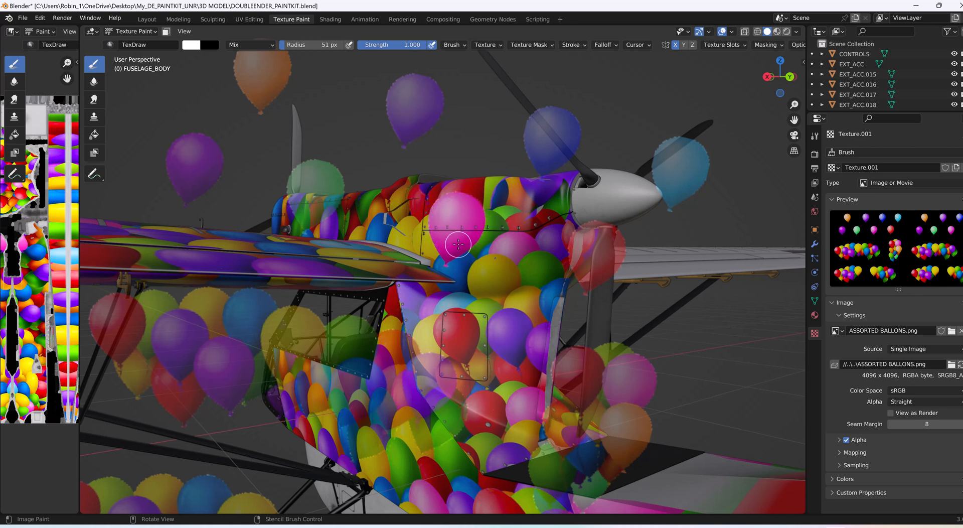
mouse_move(466, 197)
left_mouse_down()
mouse_move(414, 243)
mouse_move(434, 261)
left_mouse_up()
Step: Reposition and rotate the stencil beside the rear spinner, and paint the blue balloon on the cowling's upper side
right_click_drag(434, 261, 471, 285)
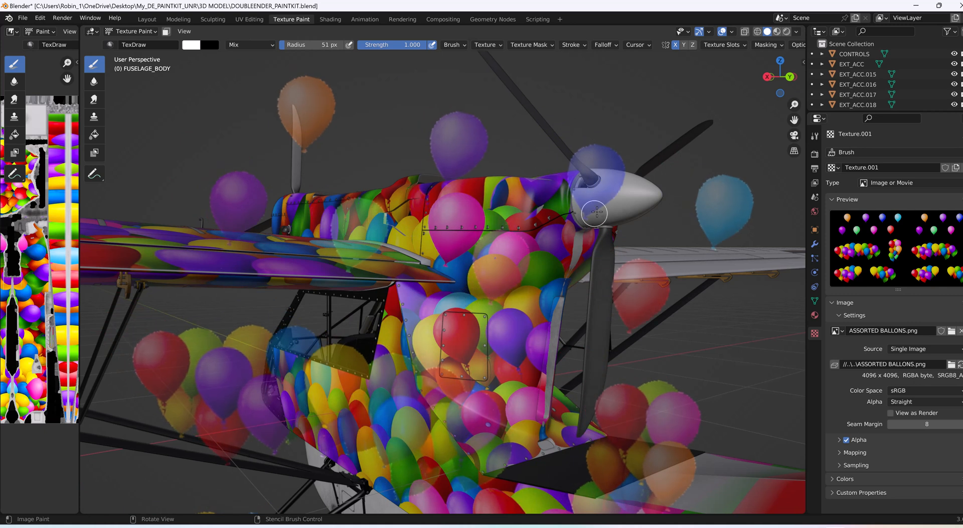
right_click_drag(603, 190, 524, 245, "ctrl")
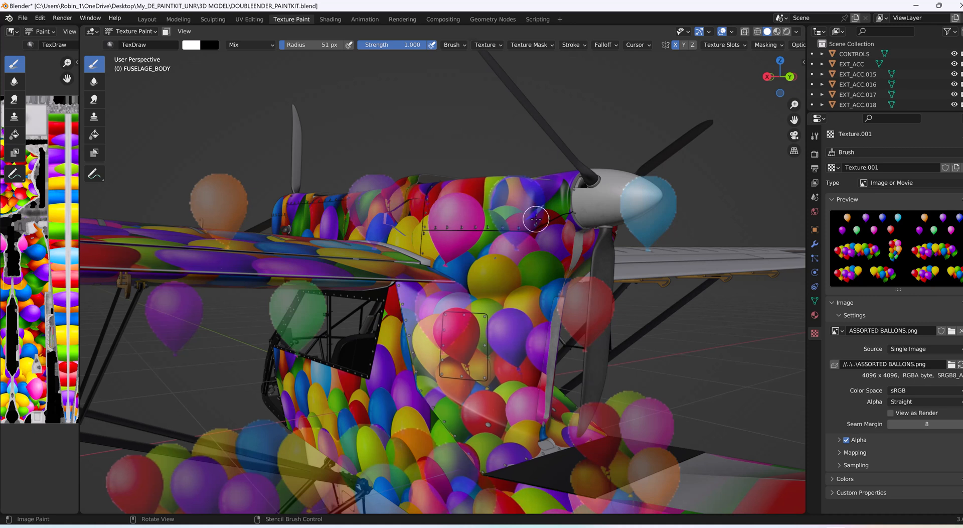
middle_click_drag(536, 219, 535, 250)
right_click_drag(540, 365, 534, 500)
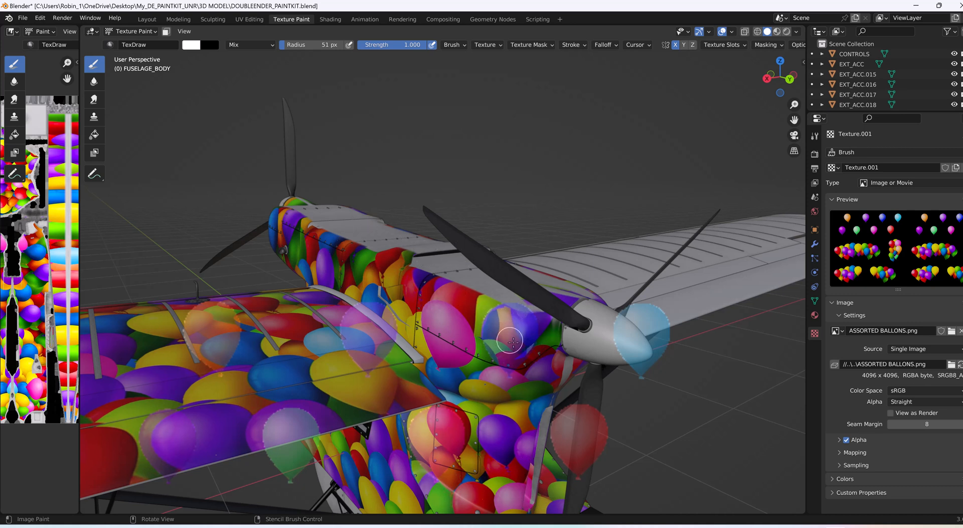
mouse_move(512, 341)
left_mouse_down()
mouse_move(499, 321)
mouse_move(532, 328)
mouse_move(499, 347)
mouse_move(506, 382)
left_mouse_up()
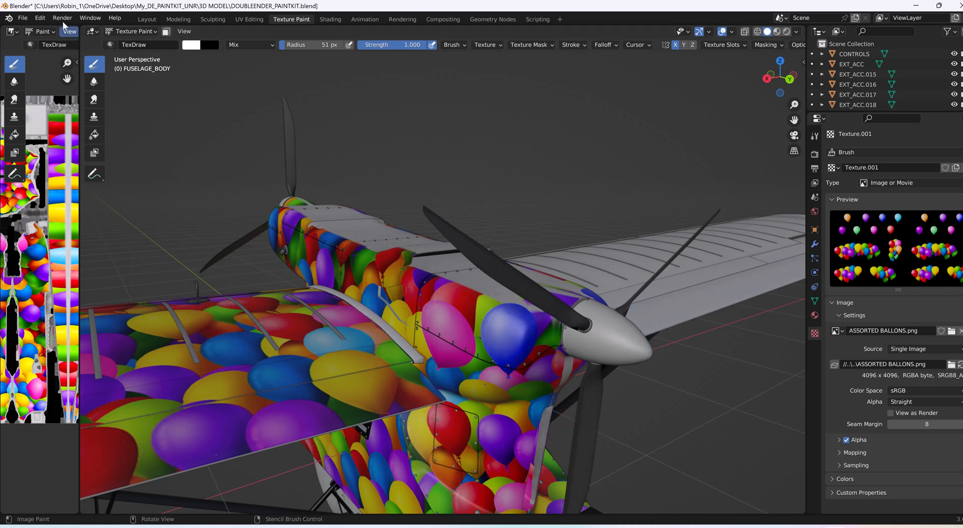
Step: Inspect the pink and blue balloons on the rear cowling from both sides, above and behind in the Layout workspace
left_click(149, 20)
right_click(573, 217)
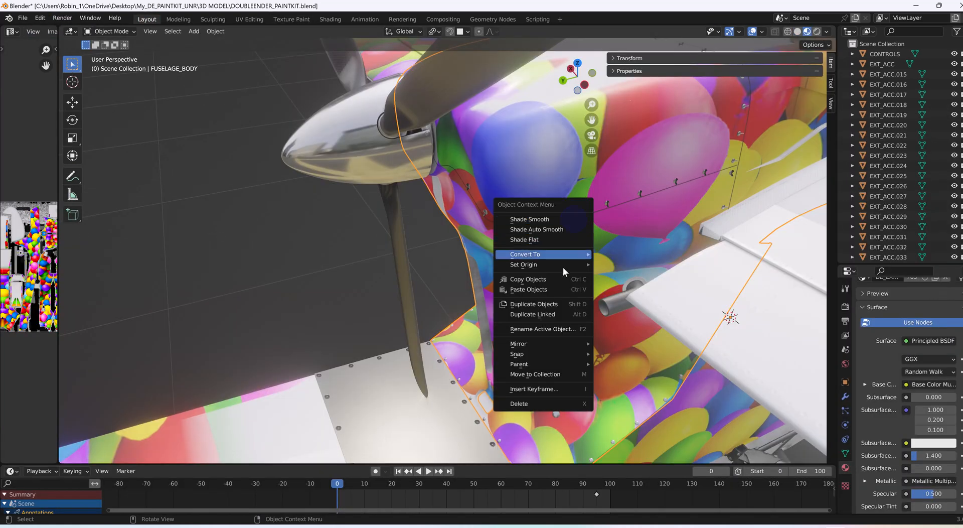
right_click(711, 203)
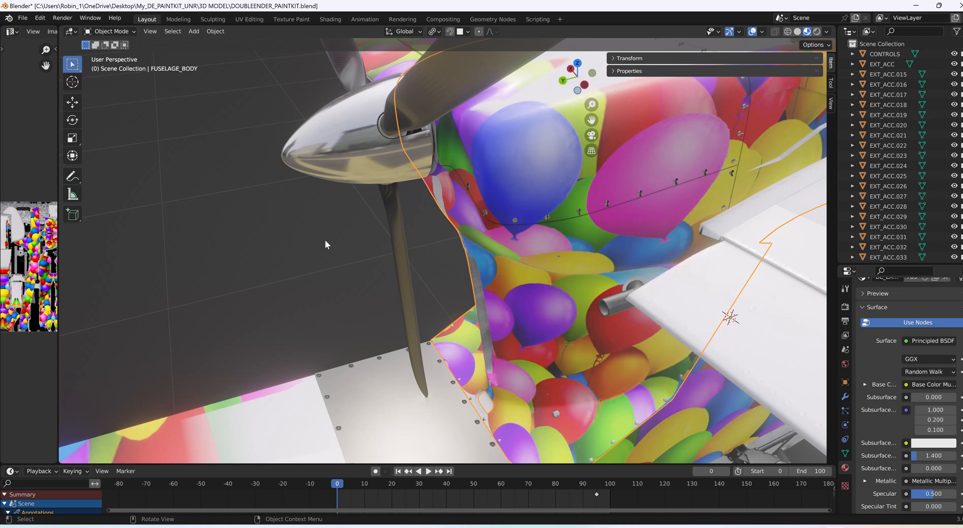
middle_click_drag(305, 274, 408, 282)
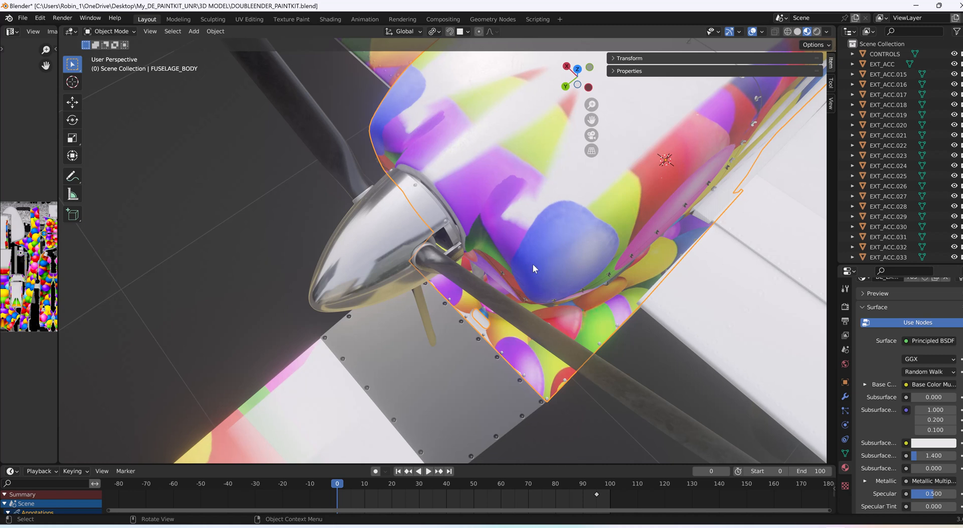
middle_click_drag(533, 263, 583, 207)
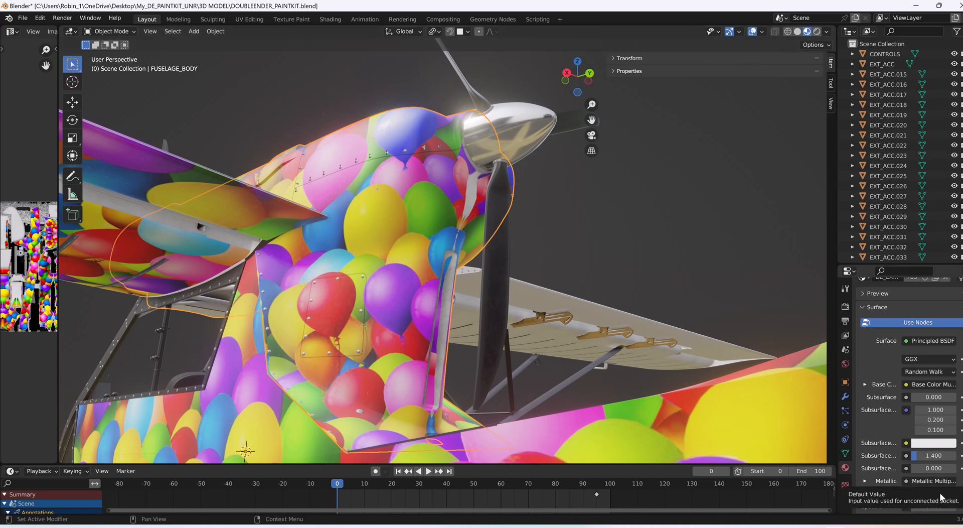
middle_click_drag(723, 324, 657, 285)
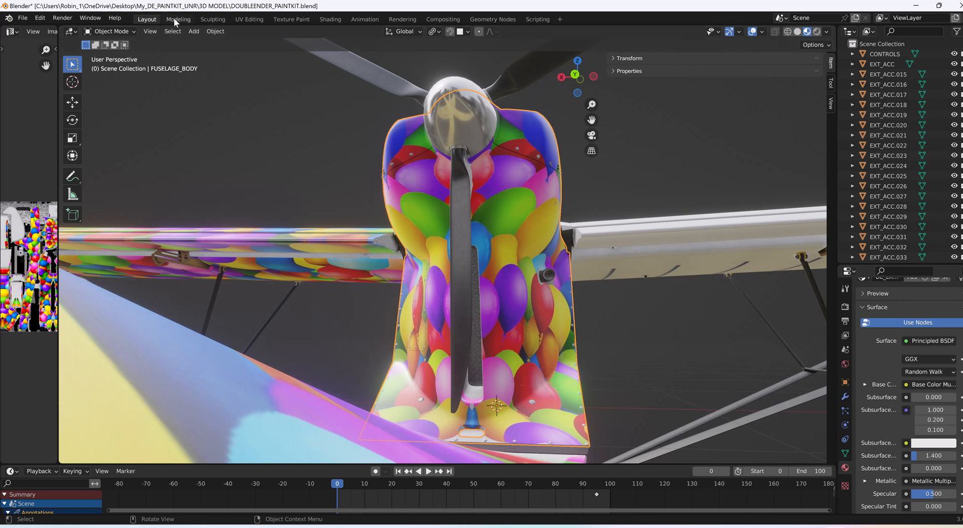
Step: Hide the lower blade of the rear propeller and select the fuselage body again
left_click(459, 244)
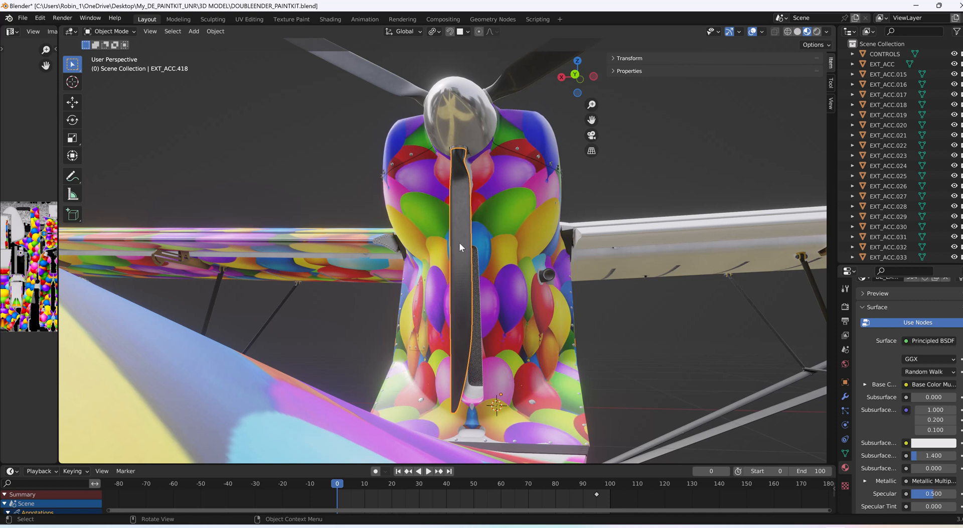
key("h")
middle_click_drag(465, 257, 474, 269)
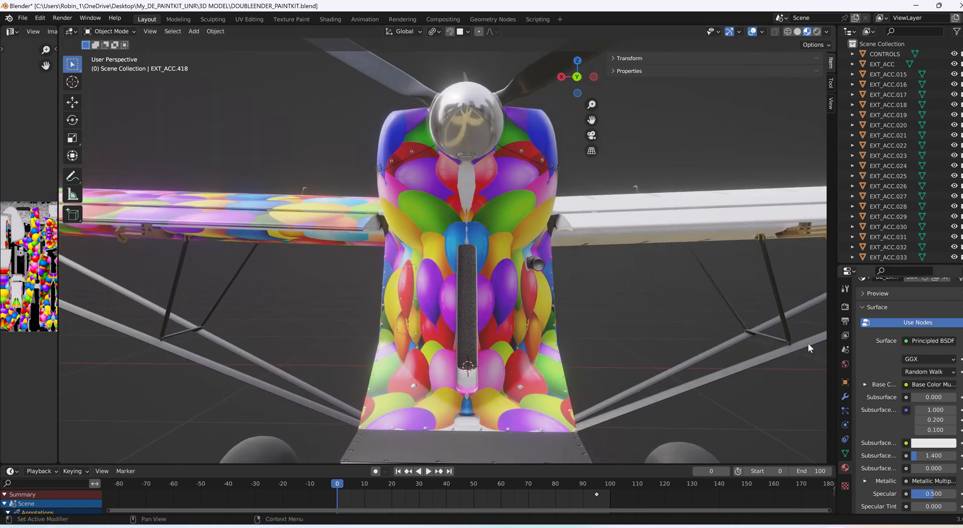
left_click(467, 191)
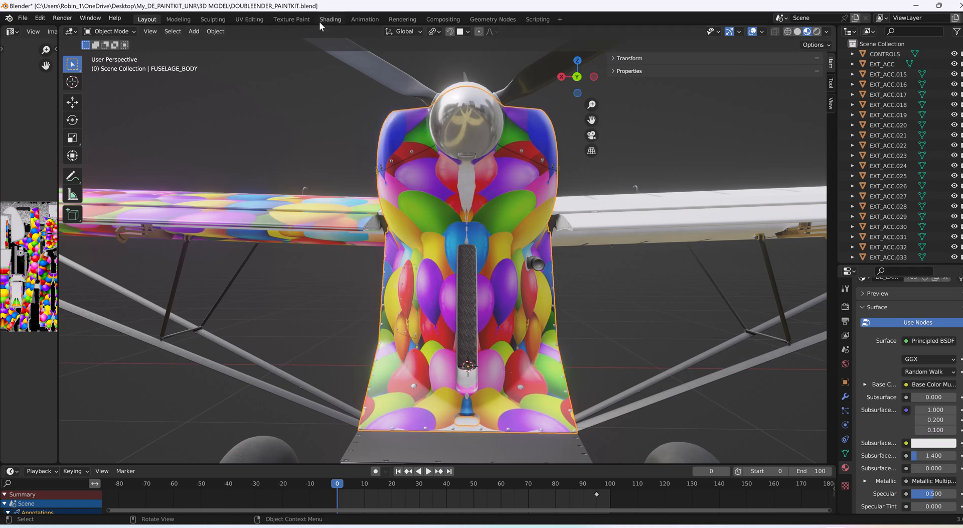
Step: Return to texture painting on the fuselage body and examine it in side, top, bottom, front and back orthographic views
left_click(300, 19)
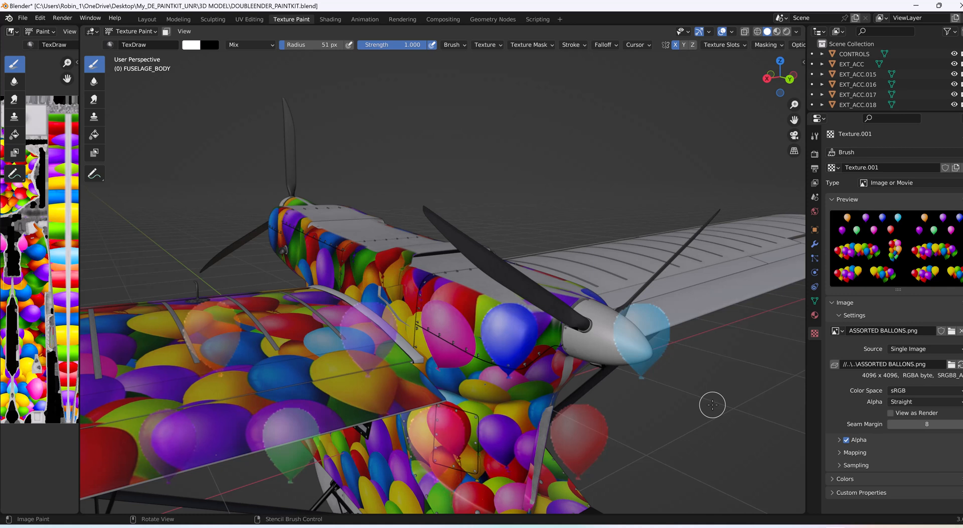
key("KP_3")
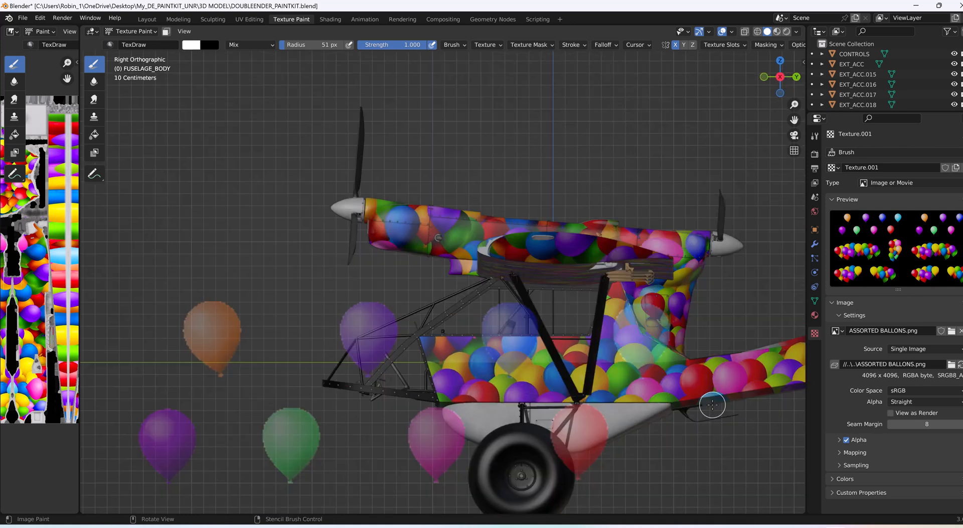
key("KP_7")
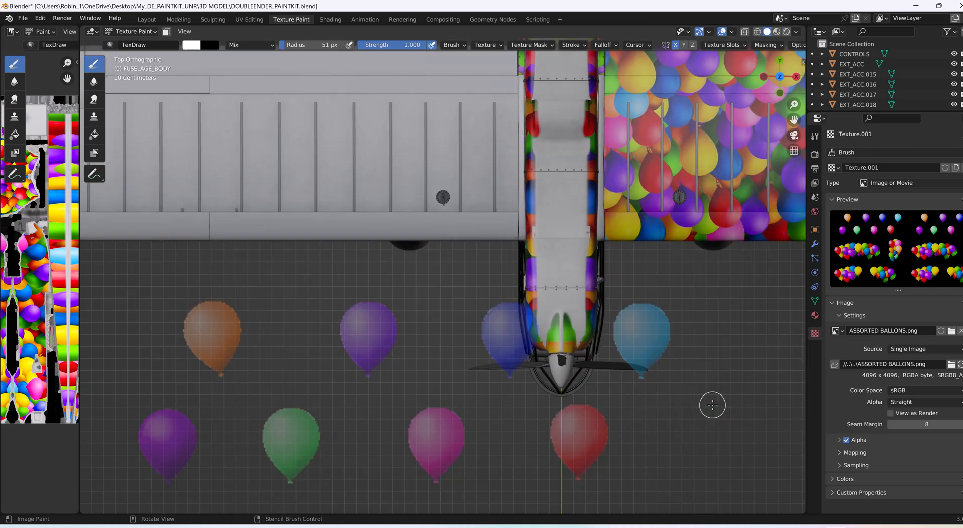
key("ctrl+KP_7")
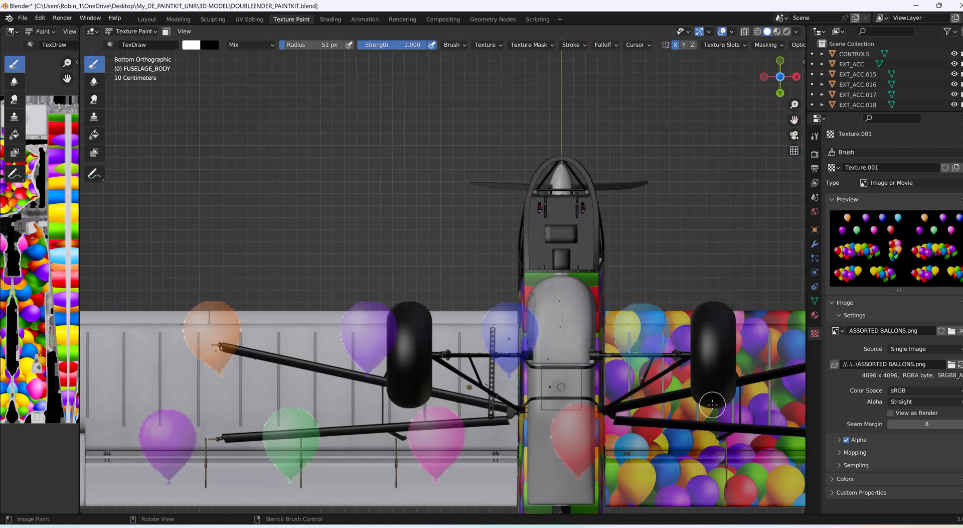
key("KP_1")
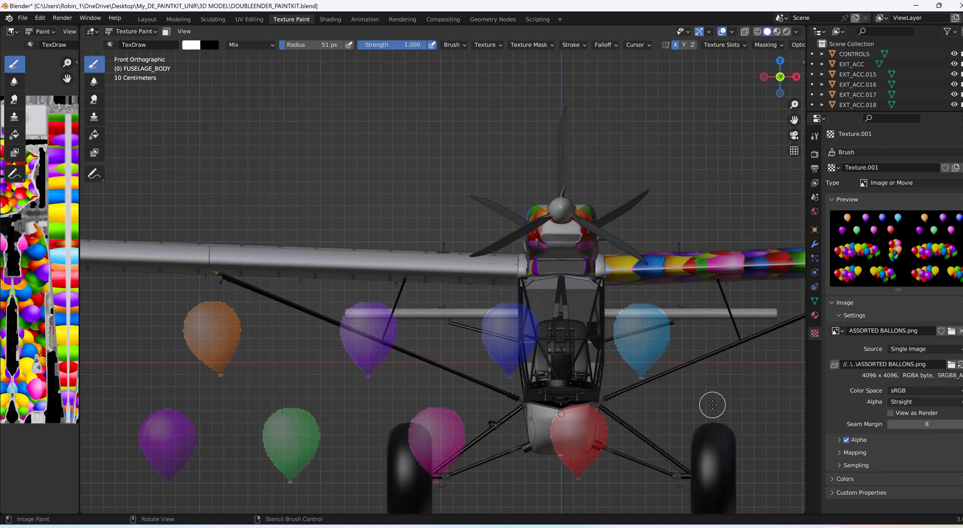
key("KP_3")
key("KP_1")
key("KP_7")
key("KP_1")
key("ctrl+KP_1")
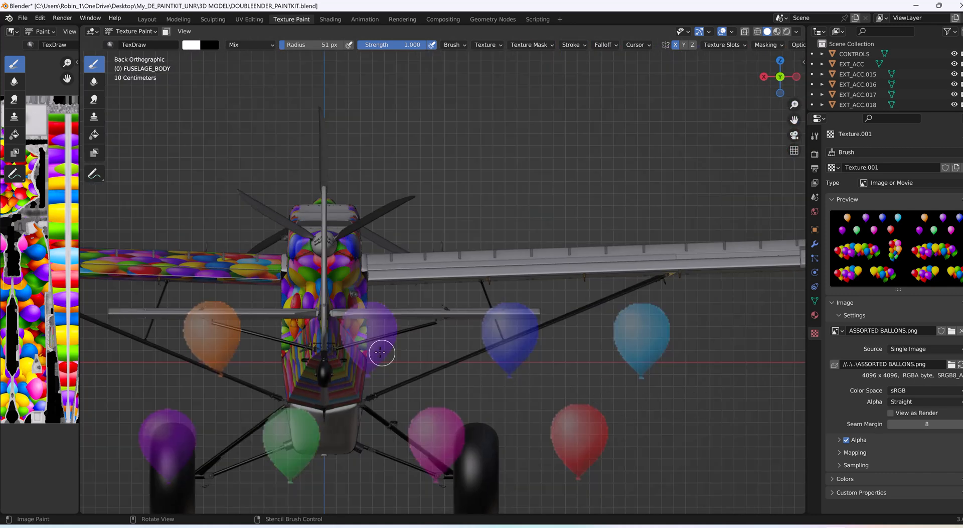
Step: Rotate the balloon stencil to 350°, enlarge it and centre its orange balloon just below the rear spinner in back view
scroll(392, 328, "up", 8)
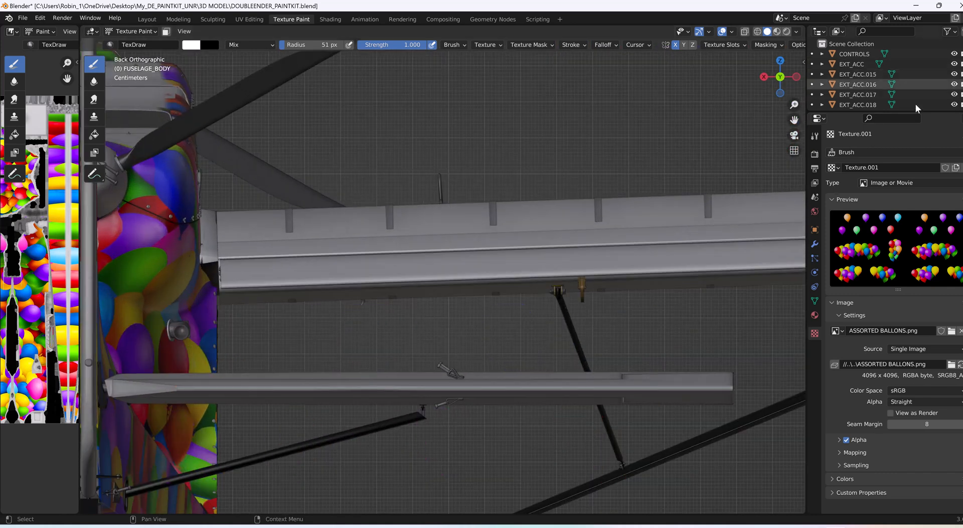
left_click_drag(794, 120, 962, 138)
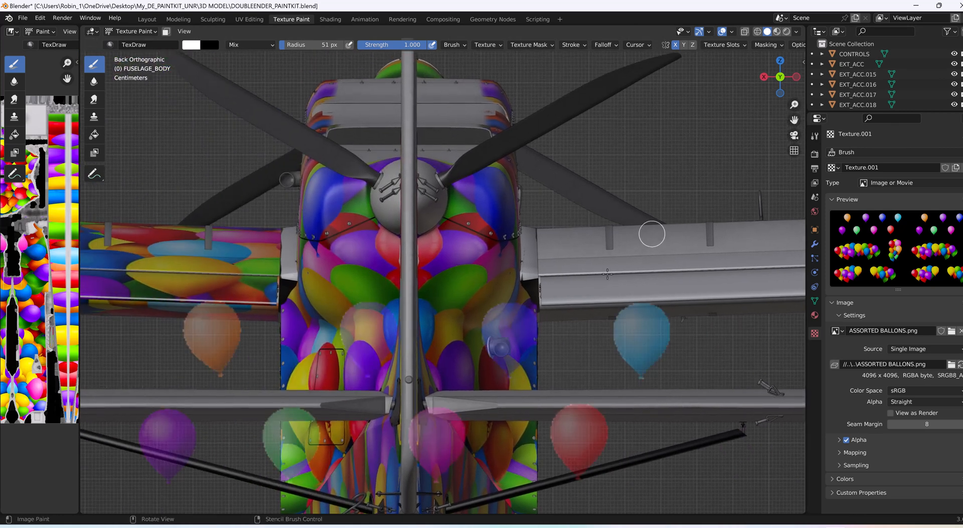
scroll(549, 316, "up", 4)
scroll(479, 268, "up", 8)
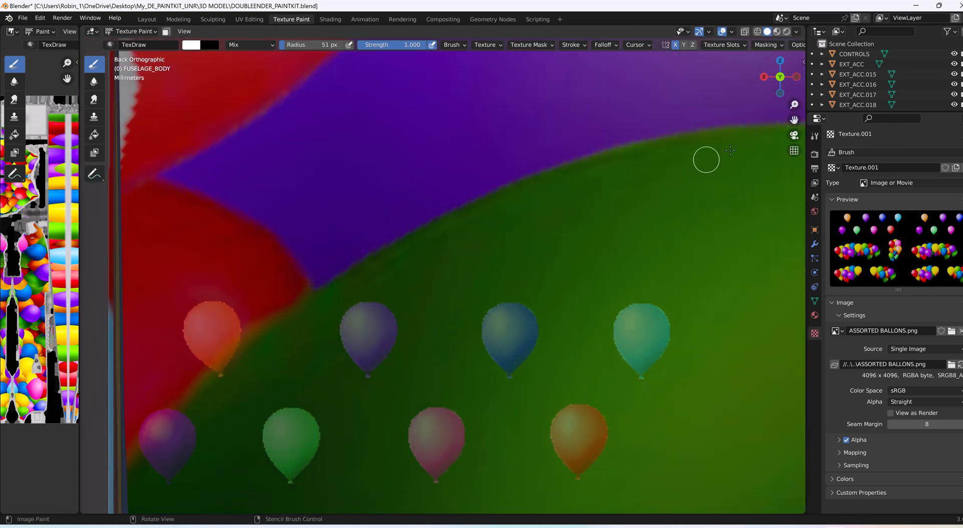
scroll(773, 120, "down", 6)
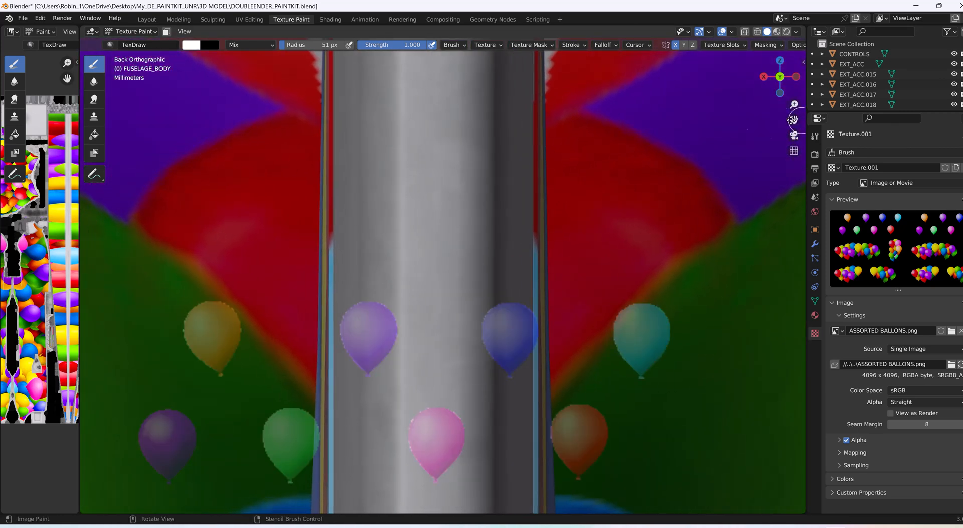
scroll(652, 251, "down", 5)
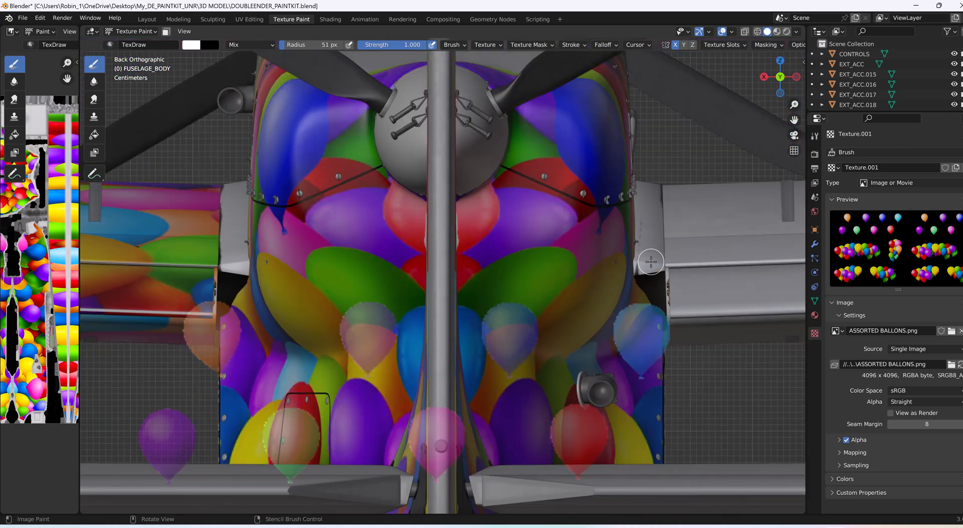
scroll(651, 261, "down", 1)
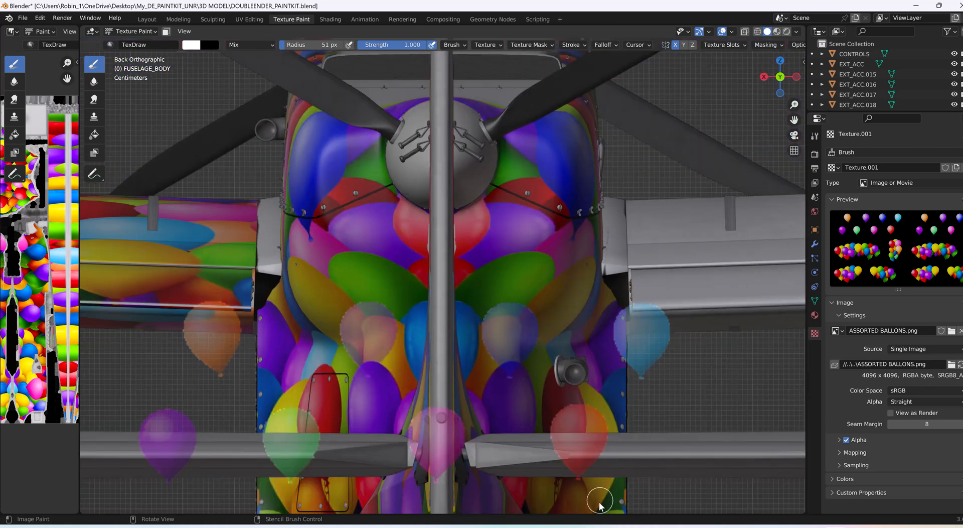
mouse_move(265, 425)
right_mouse_down()
mouse_move(254, 389)
mouse_move(386, 371)
mouse_move(396, 331)
right_mouse_up()
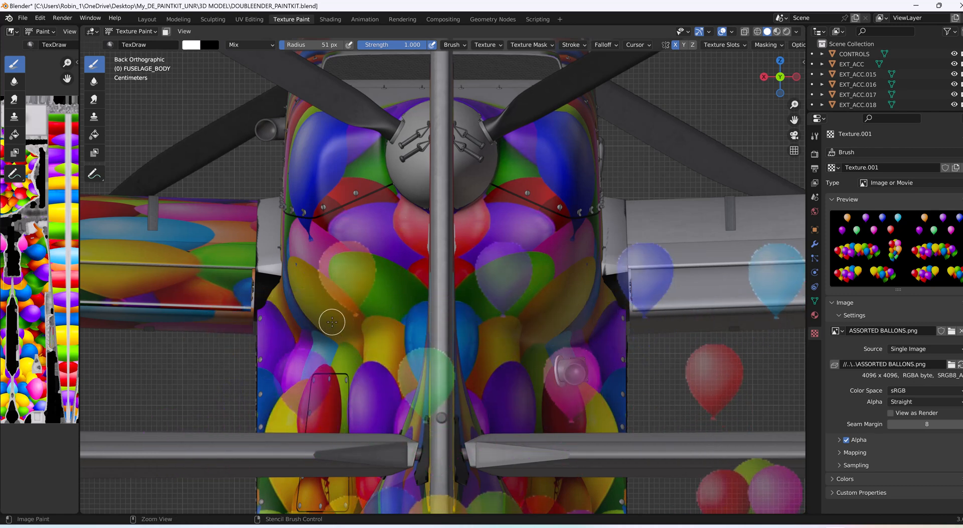
right_click_drag(329, 319, 454, 315, "ctrl")
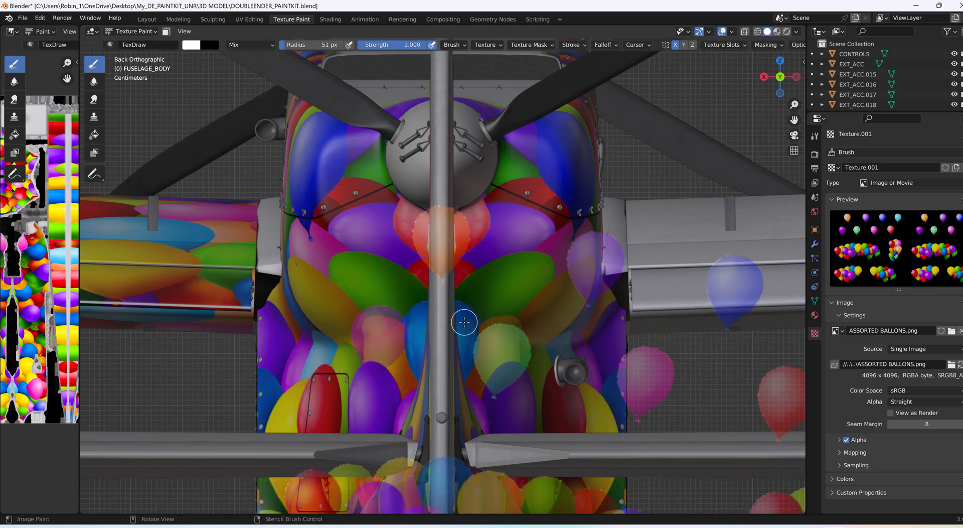
mouse_move(466, 323)
right_mouse_down("shift")
mouse_move(482, 333)
mouse_move(391, 282)
mouse_move(457, 371)
mouse_move(460, 398)
mouse_move(458, 371)
right_mouse_up("shift")
right_click_drag(454, 382, 450, 379)
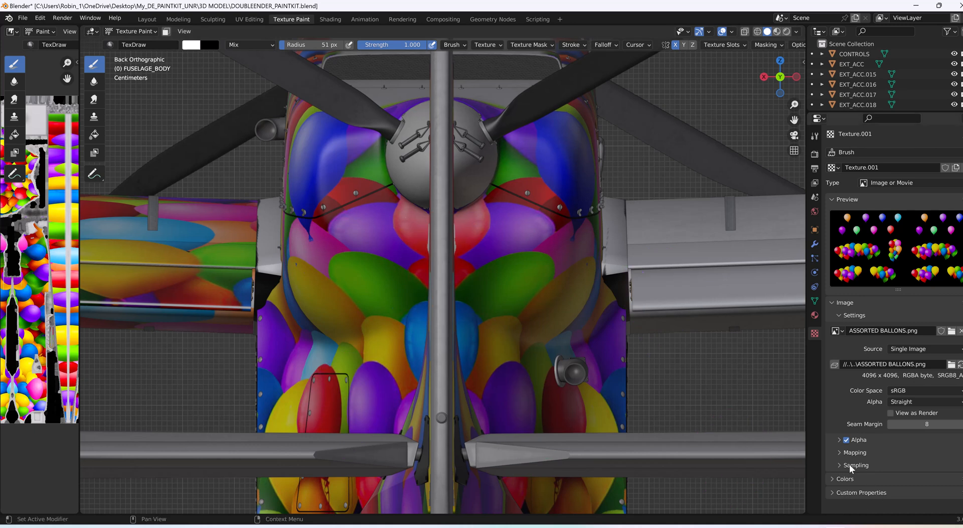
Step: Disable X mirror symmetry for the brush and paint the orange balloon on the rear centreline below the spinner
left_click(815, 135)
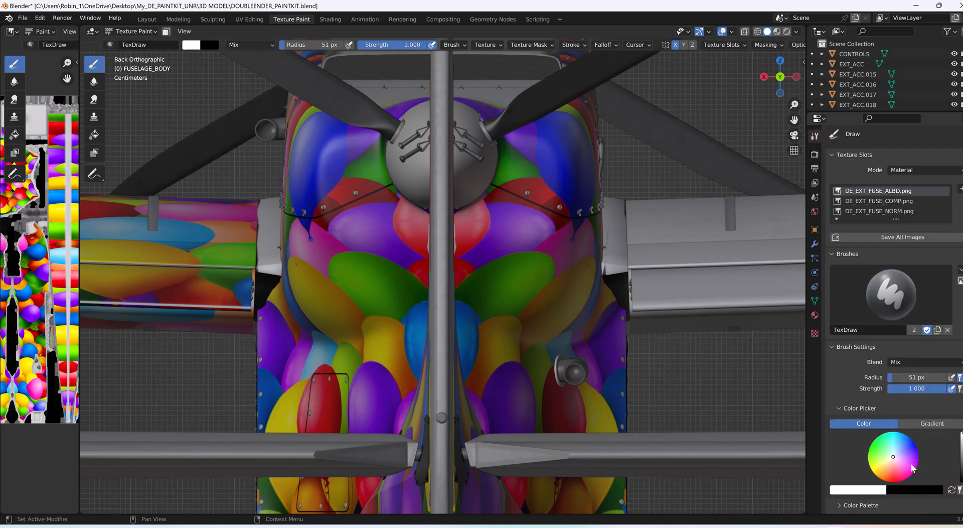
scroll(911, 468, "down", 15)
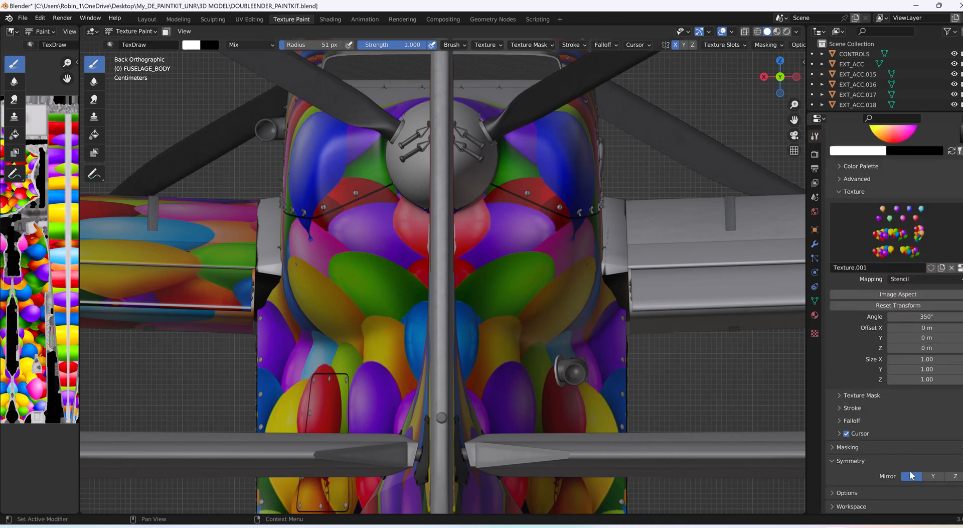
left_click(913, 478)
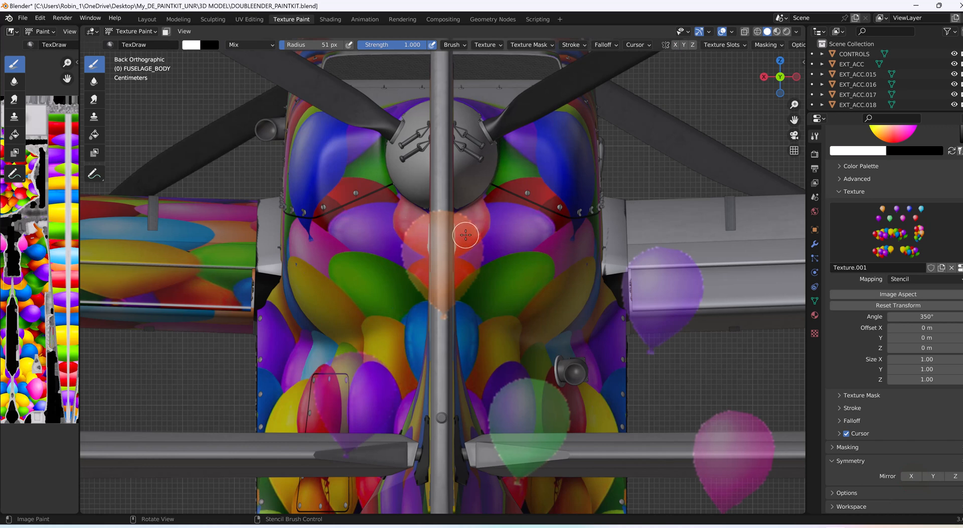
mouse_move(417, 226)
left_mouse_down()
mouse_move(414, 258)
mouse_move(464, 241)
mouse_move(454, 321)
mouse_move(421, 267)
mouse_move(418, 284)
mouse_move(438, 213)
mouse_move(370, 243)
left_mouse_up()
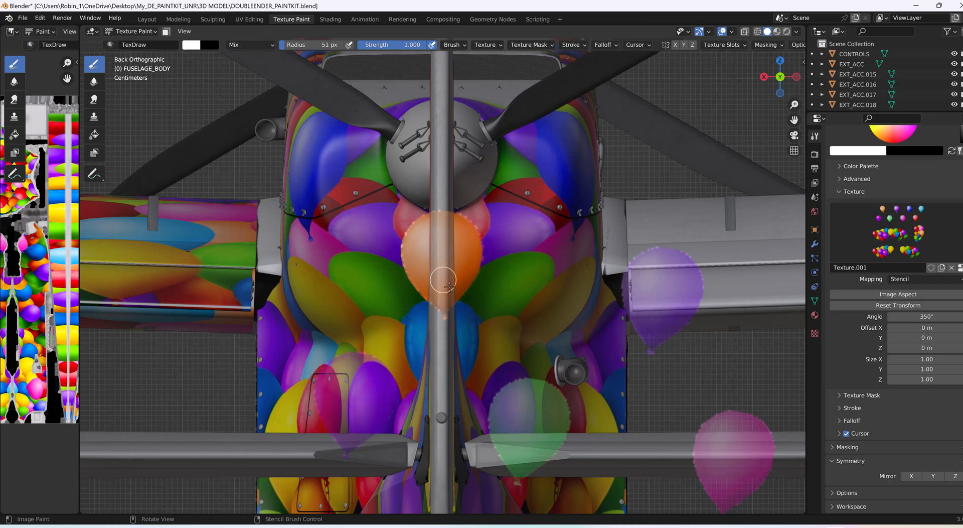
Step: Inspect the balloon livery on the fuselage, tail and wing underside from the side in the Layout workspace
left_click(147, 19)
middle_click_drag(426, 287, 541, 265)
scroll(462, 266, "down", 5)
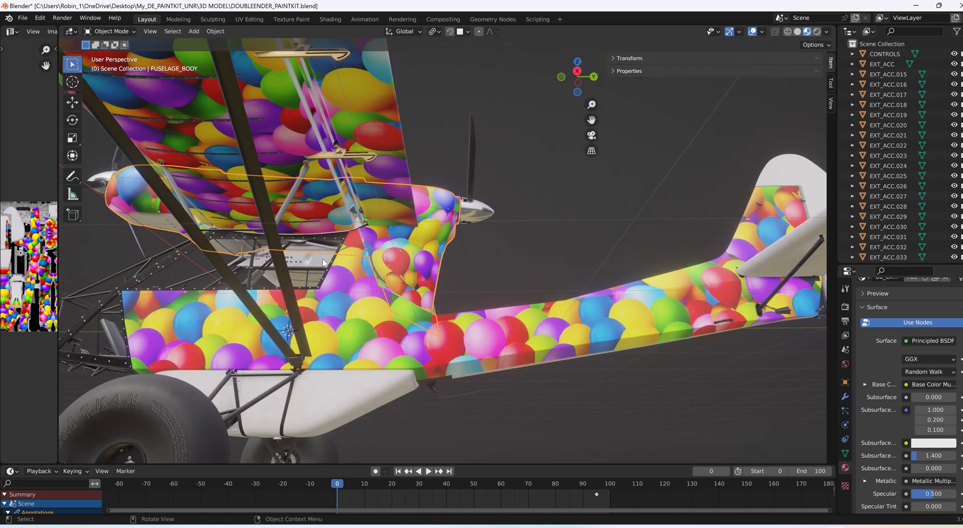
middle_click_drag(344, 231, 332, 229)
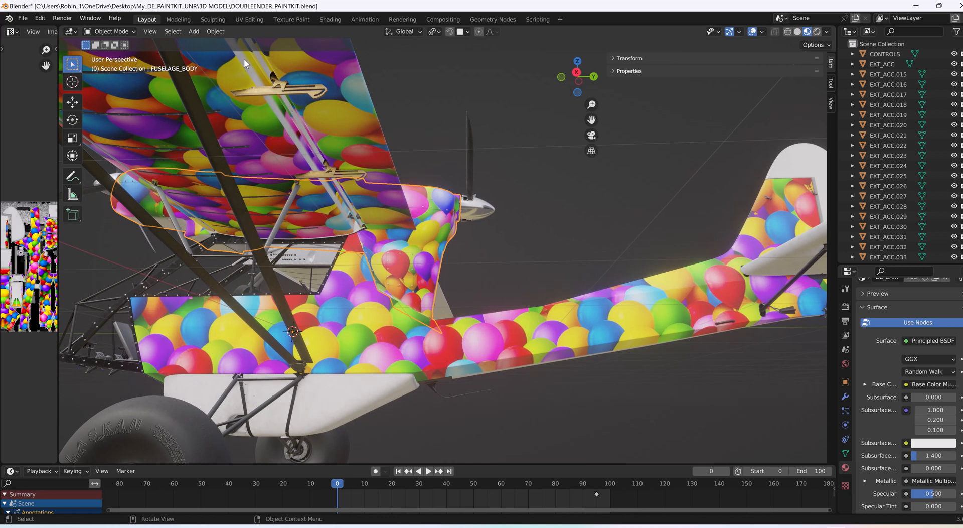
middle_click_drag(311, 164, 251, 148)
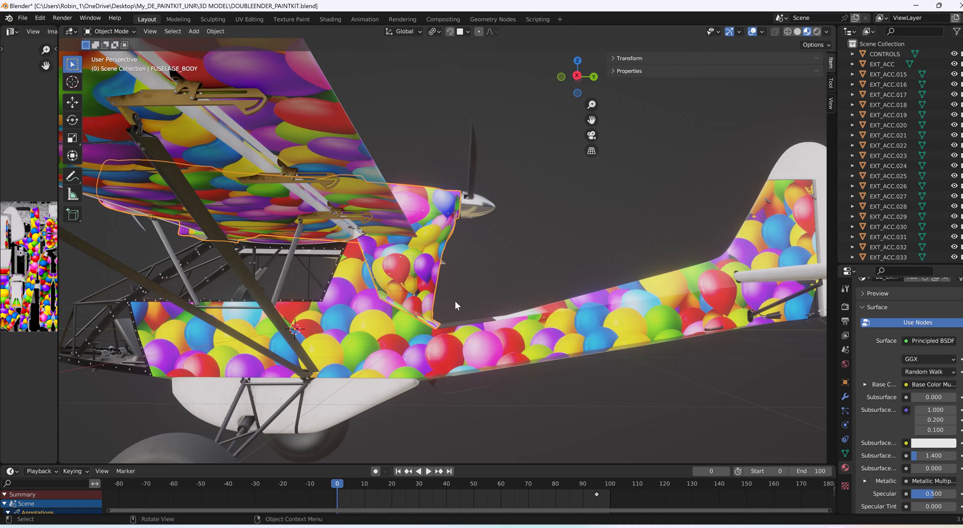
scroll(334, 229, "down", 2)
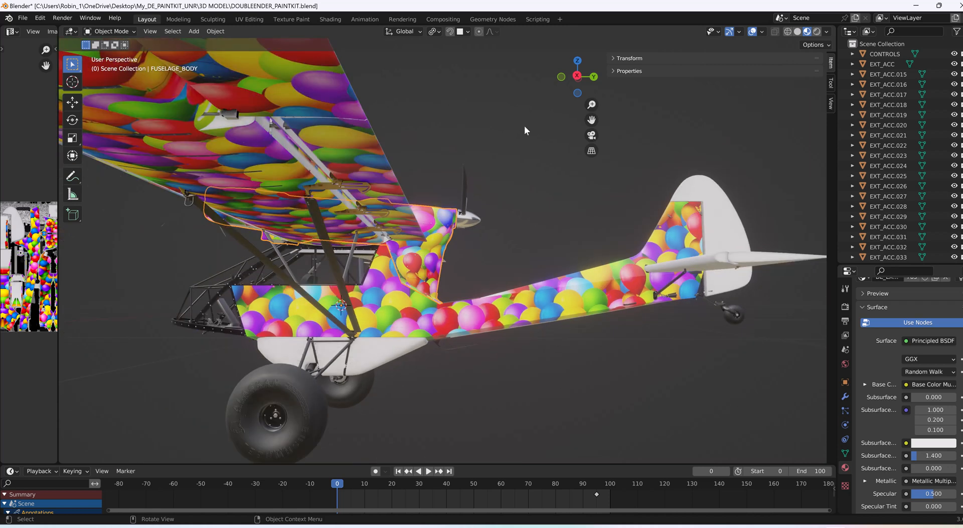
scroll(121, 84, "down", 2)
scroll(21, 186, "down", 2)
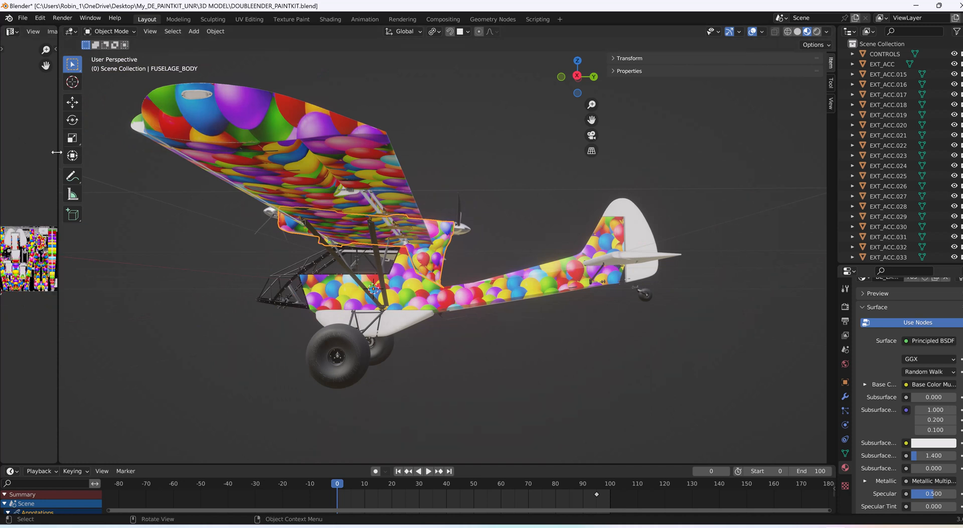
Step: Widen the image editor and save the fuselage albedo texture as a PNG on the Desktop, adding "Training" to its file name
left_click_drag(56, 152, 426, 186)
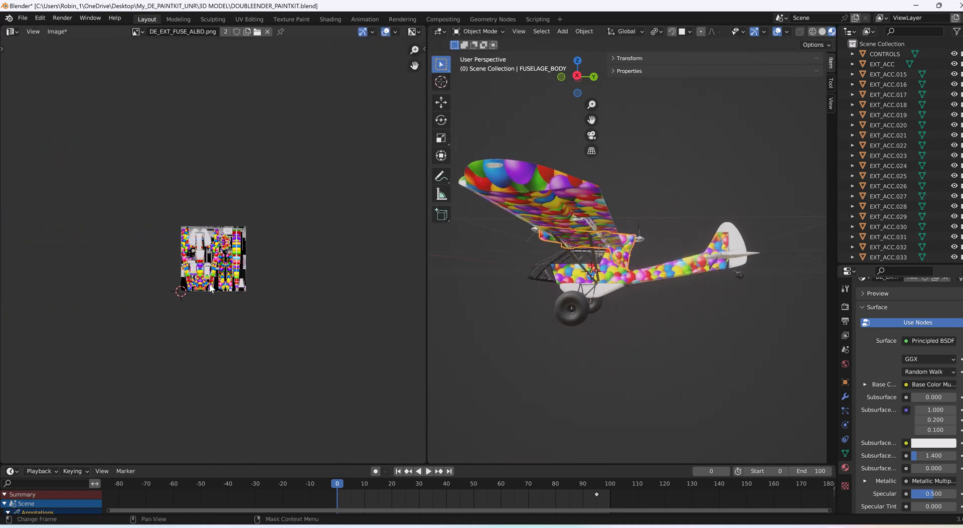
scroll(211, 288, "up", 8)
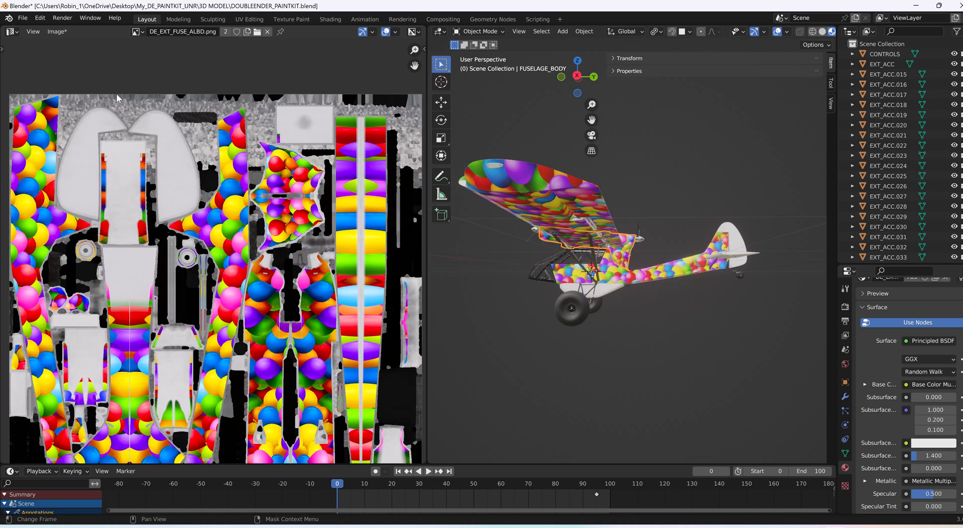
left_click(57, 31)
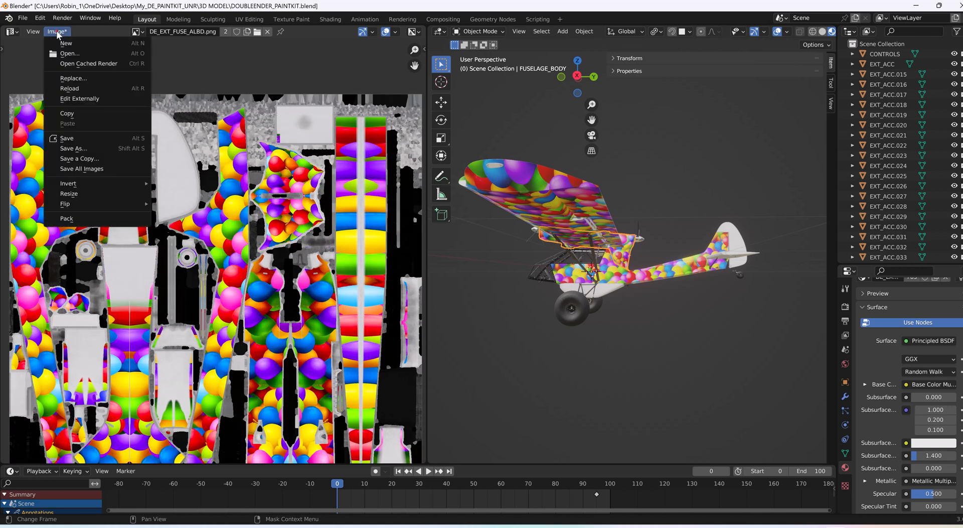
left_click(71, 148)
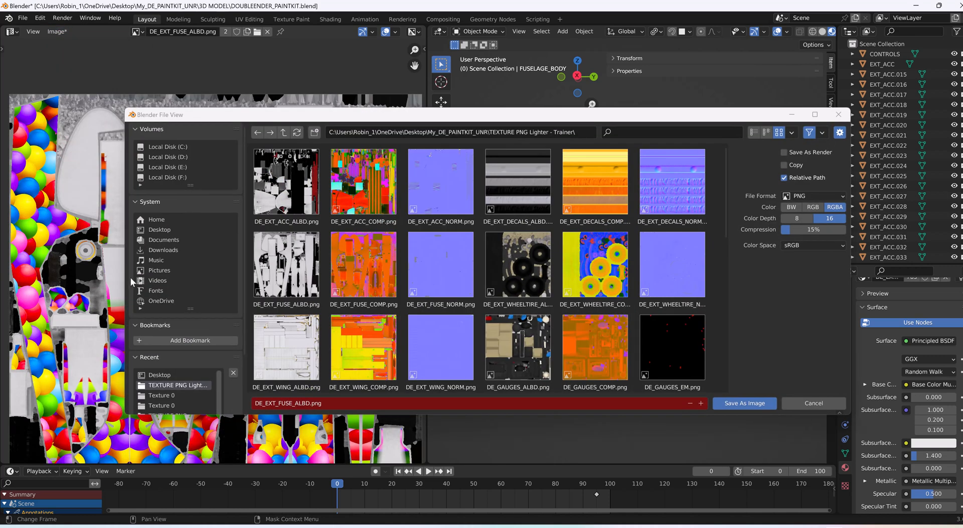
left_click(162, 231)
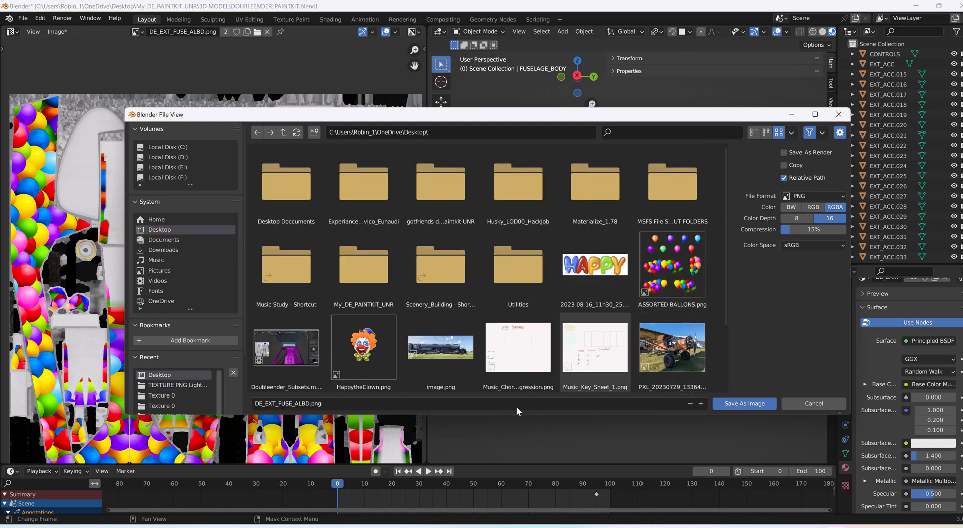
left_click(295, 405)
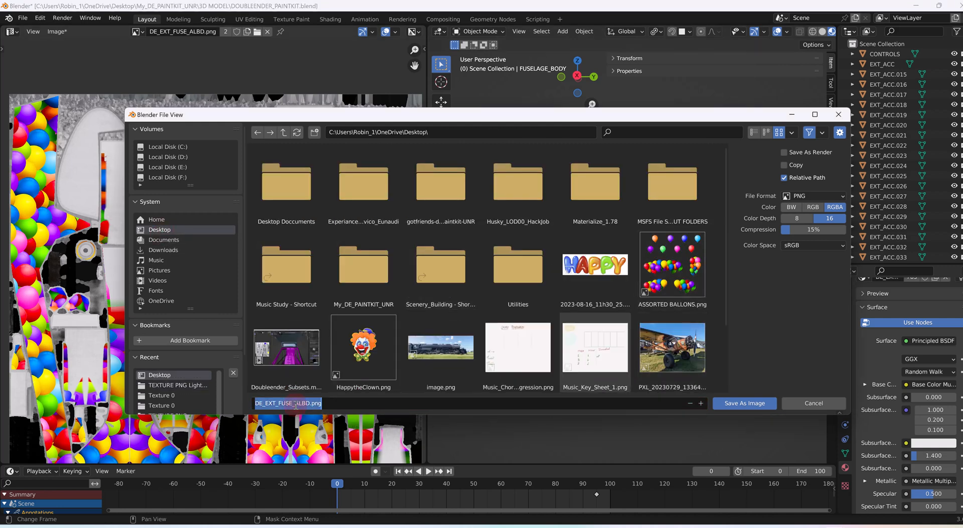
left_click(296, 404)
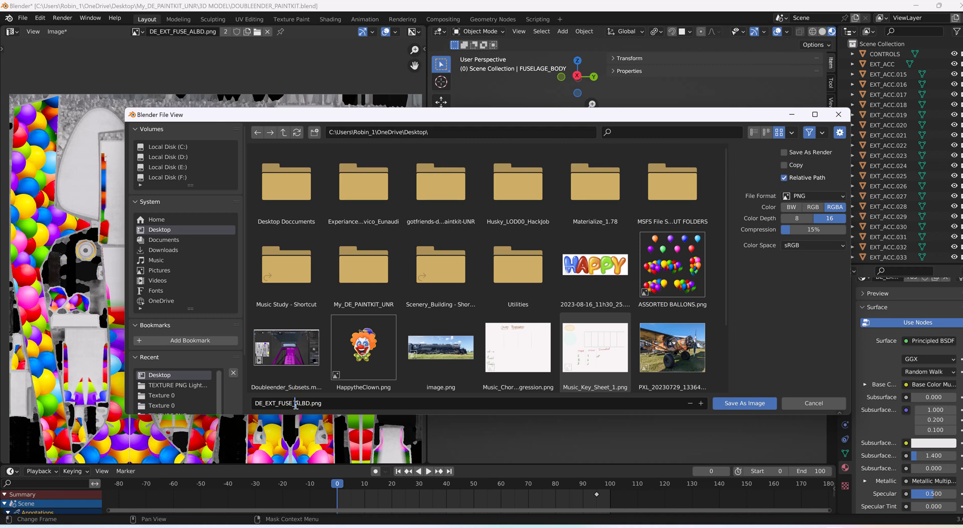
type("Training")
left_click(750, 402)
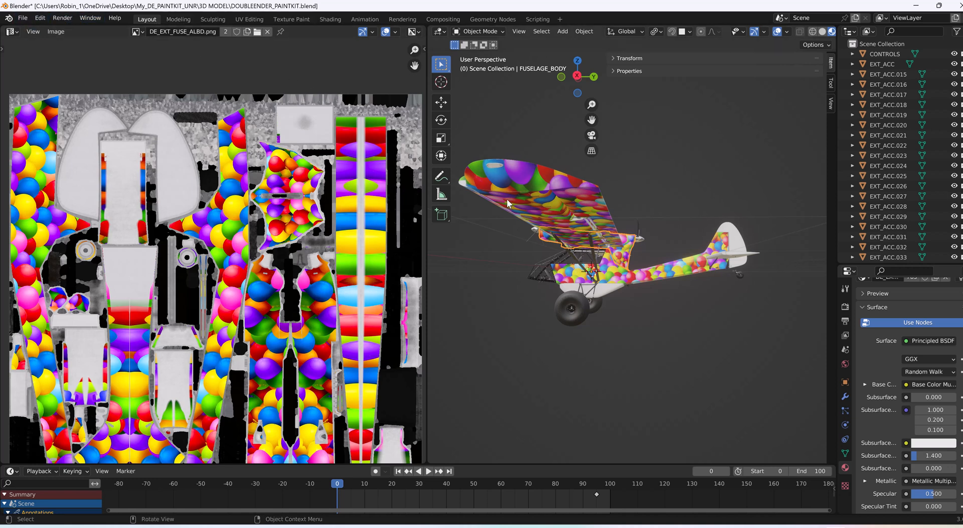
Step: Select the wings object and bring up its painted texture in the Texture Paint workspace
left_click(550, 206)
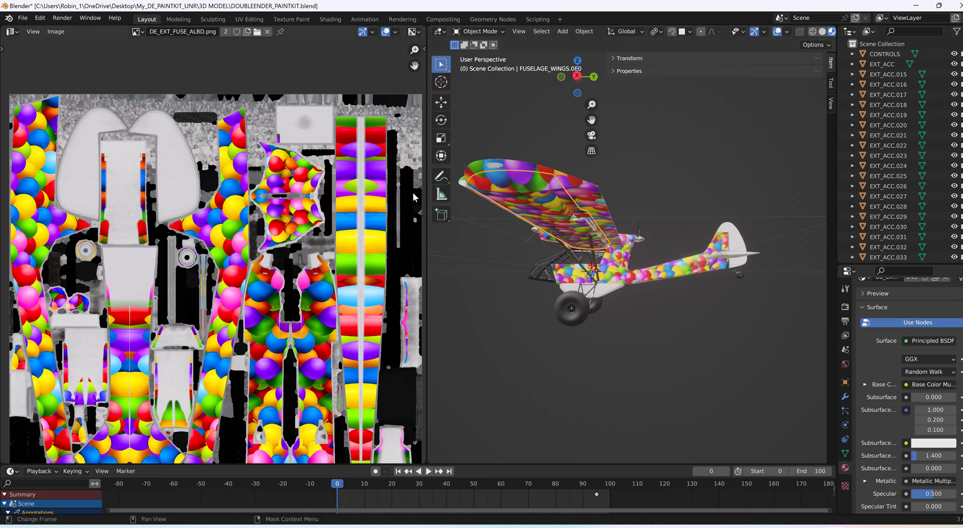
left_click(306, 19)
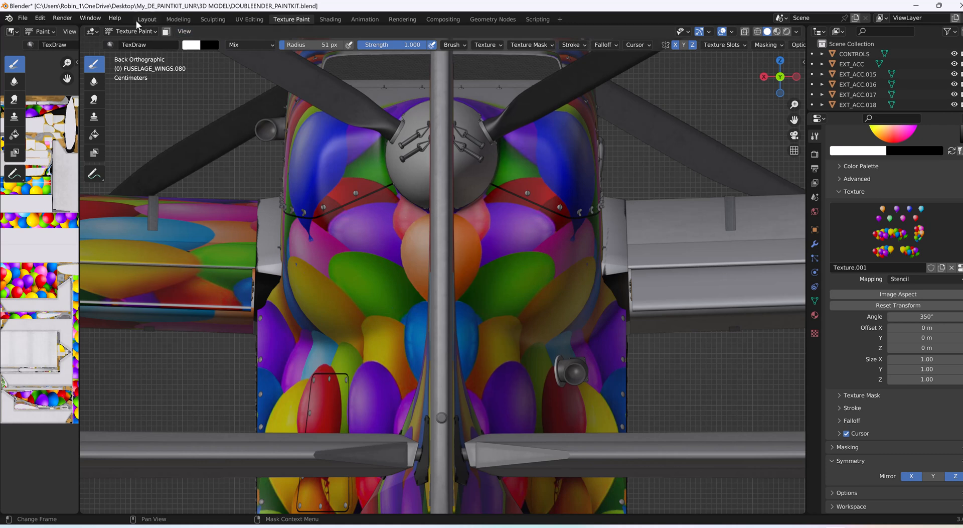
left_click(150, 19)
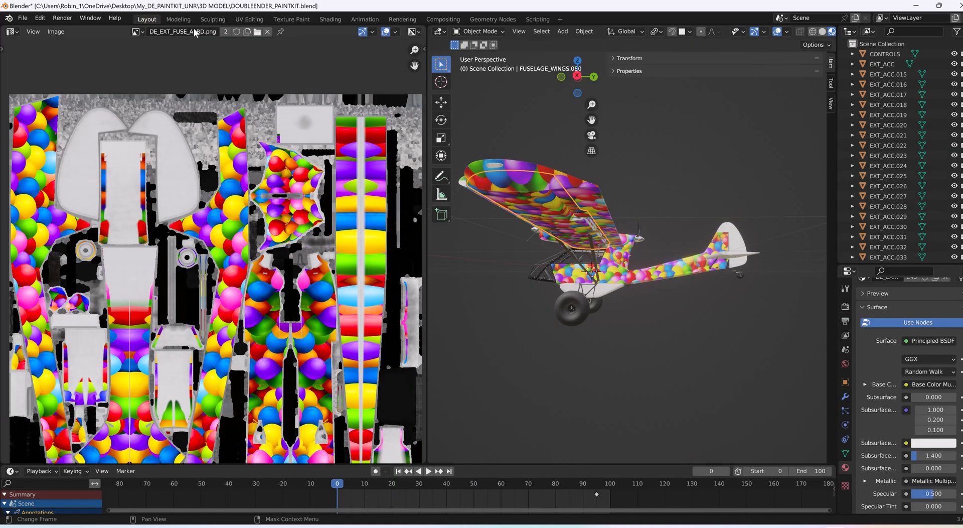
left_click(295, 20)
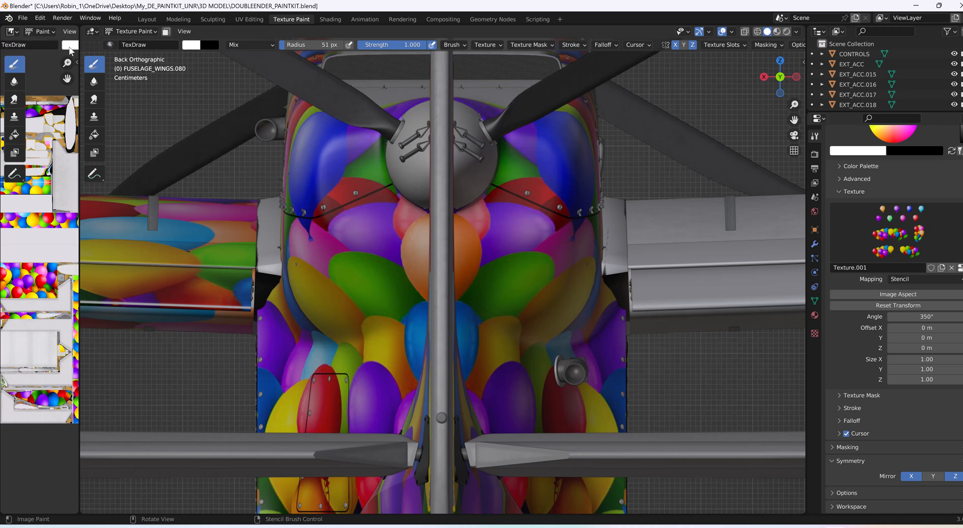
scroll(68, 31, "down", 4)
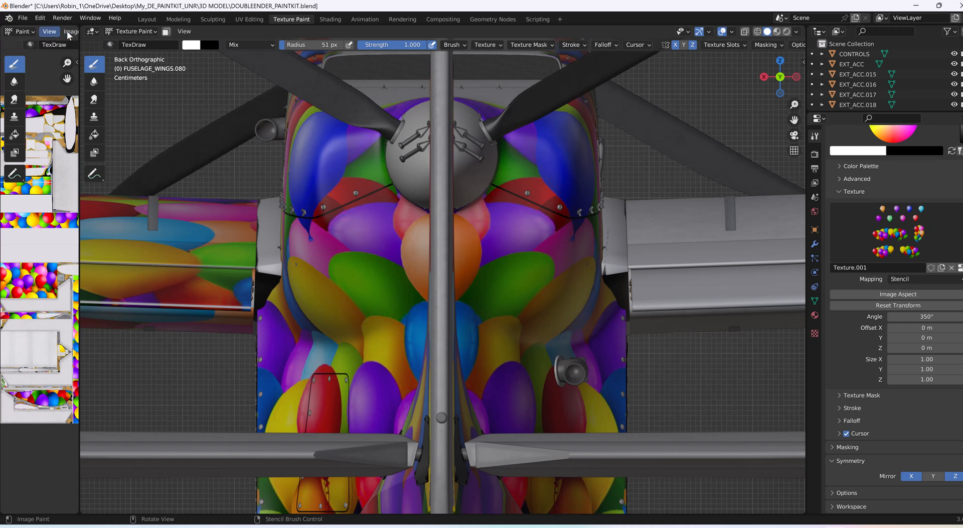
Step: Save the wing albedo texture as the PNG DE_EXT_WING_trainingALBD.png in the Desktop folder
left_click(43, 31)
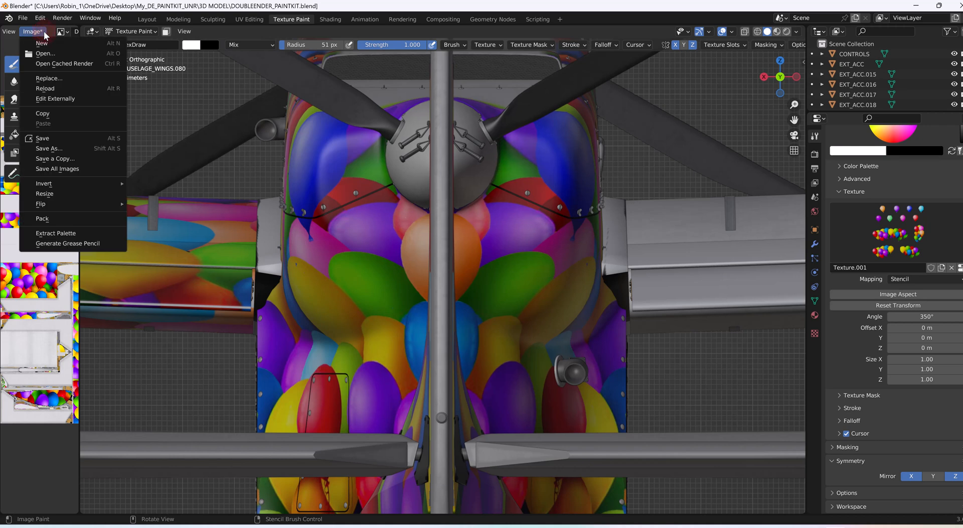
left_click(49, 148)
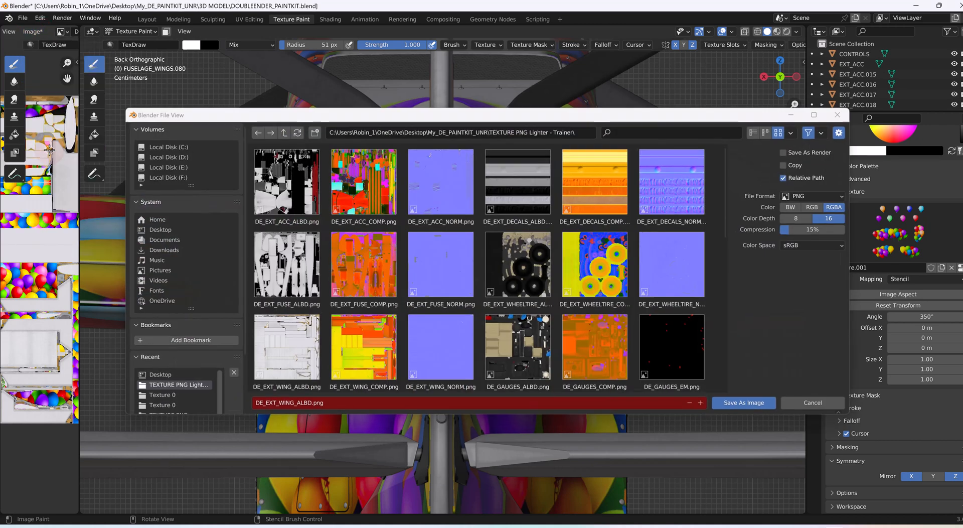
left_click(279, 405)
left_click(296, 402)
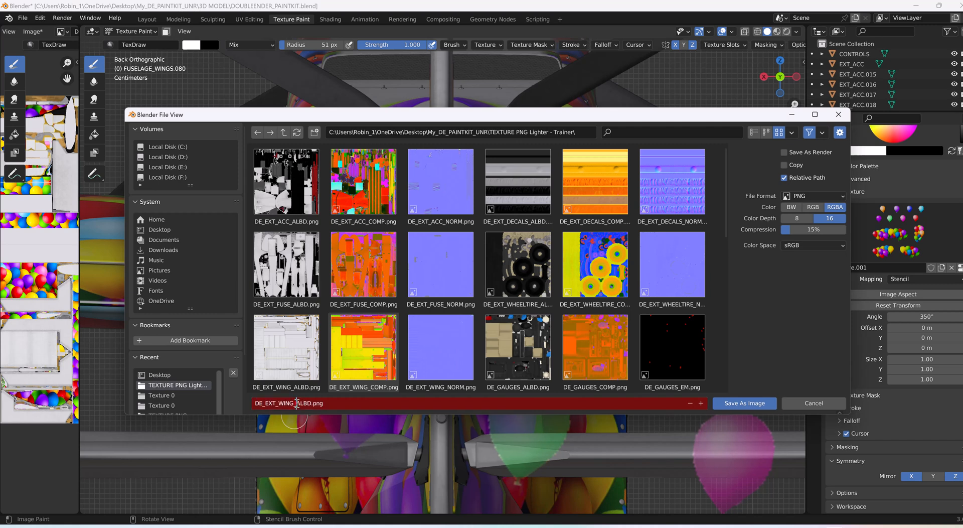
type("training")
left_click(750, 405)
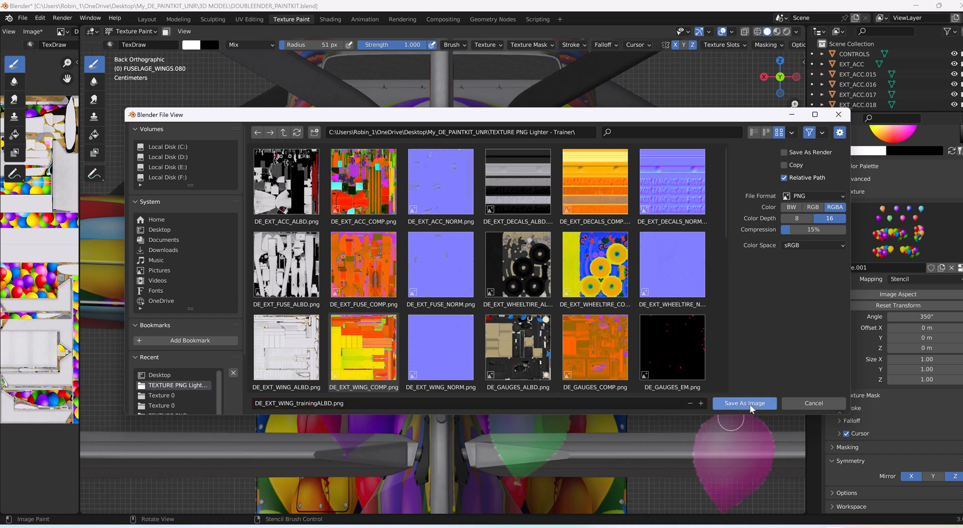
left_click(160, 230)
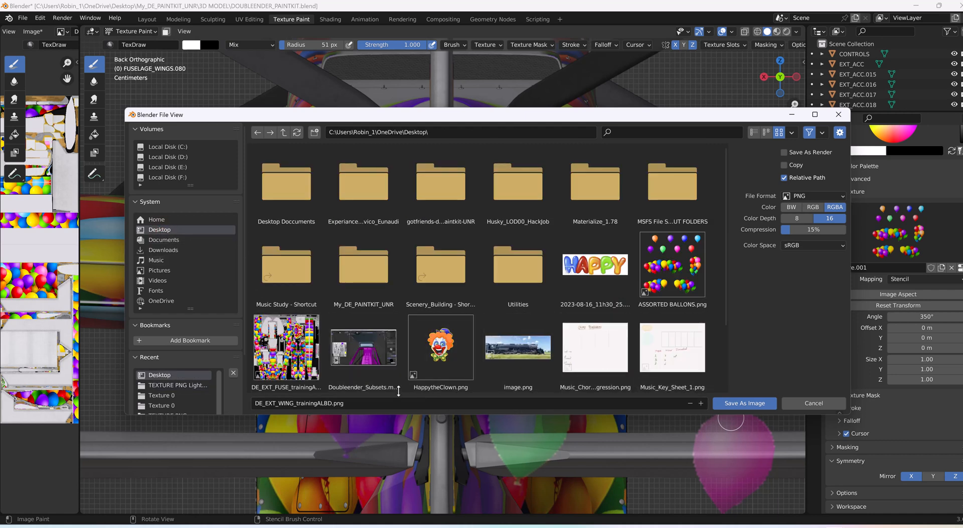
left_click(756, 404)
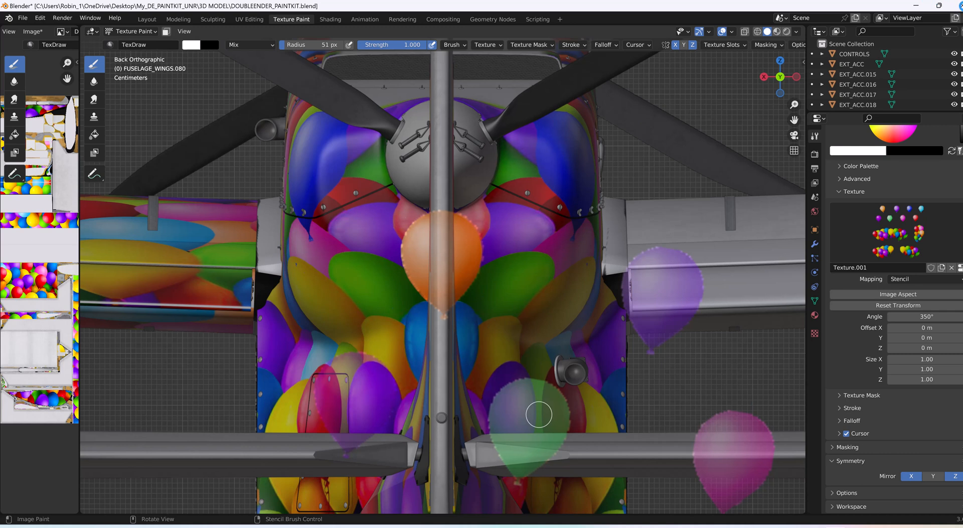
Step: Quit Blender without saving the paint kit file, and preview the saved wing texture from the desktop
left_click(957, 6)
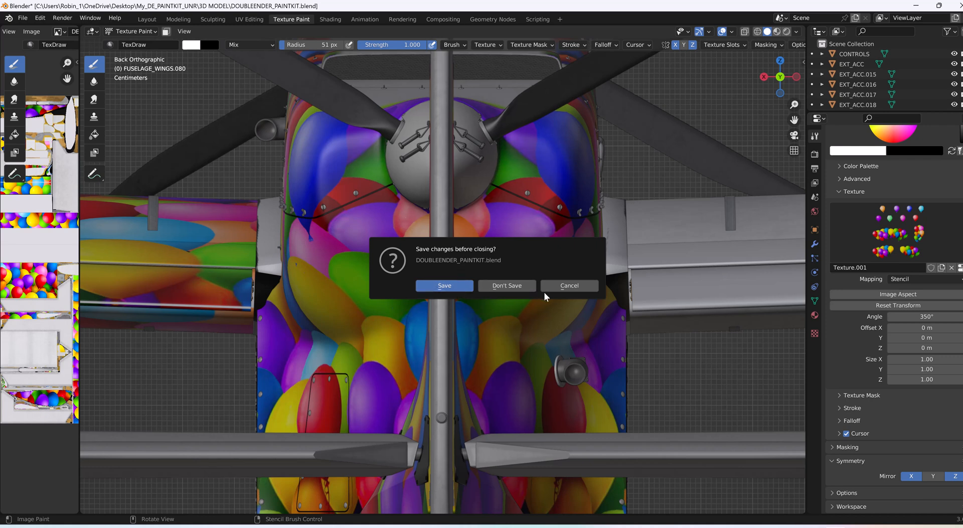
left_click(501, 286)
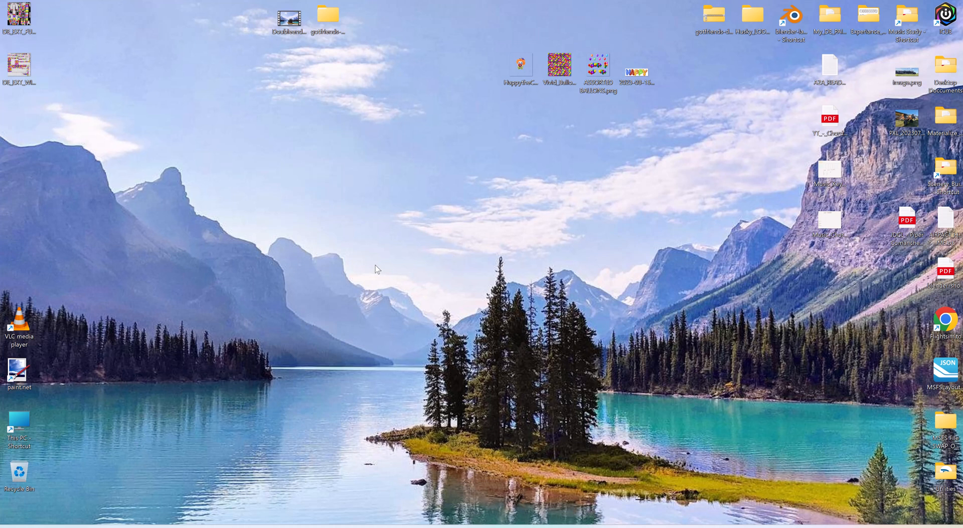
left_click(25, 69)
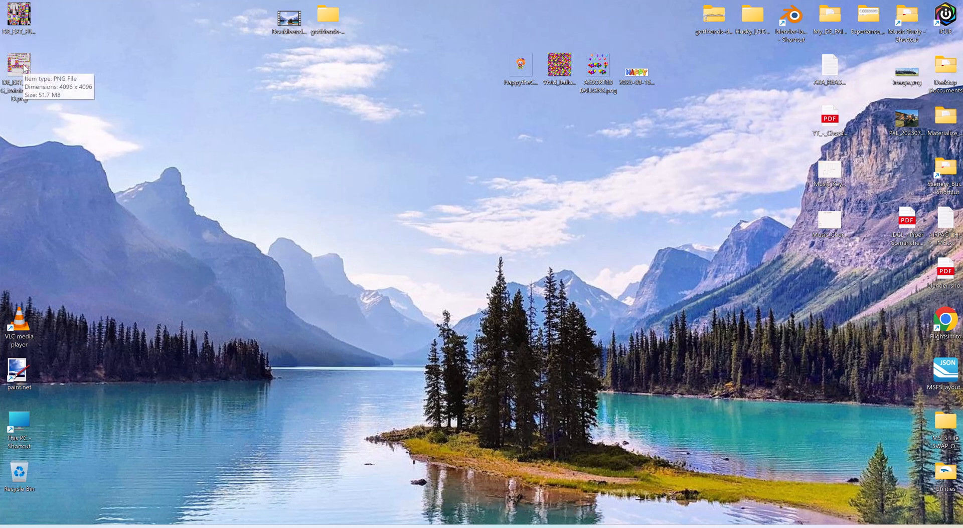
double_click(25, 69)
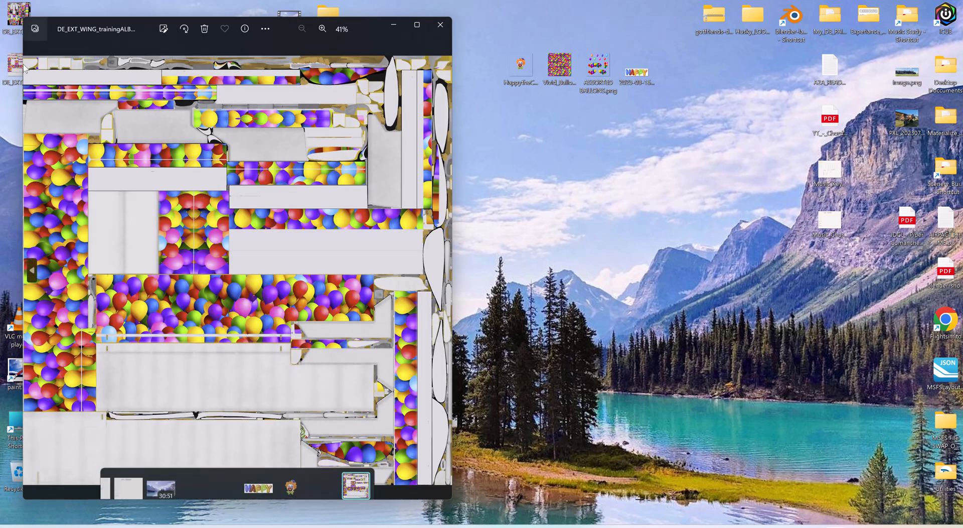
left_click(441, 26)
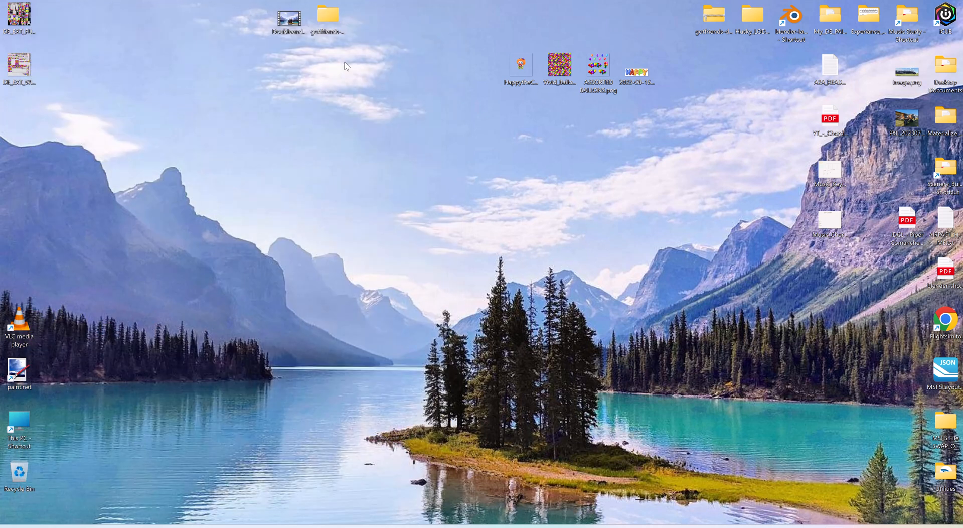
Step: Open the saved wing texture from the desktop in Adobe Photoshop 2023
right_click(24, 65)
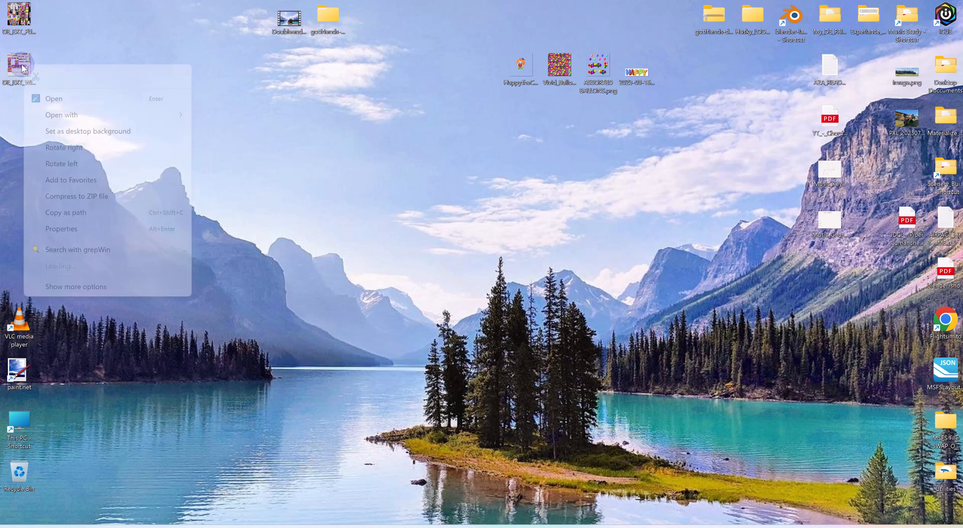
mouse_move(61, 118)
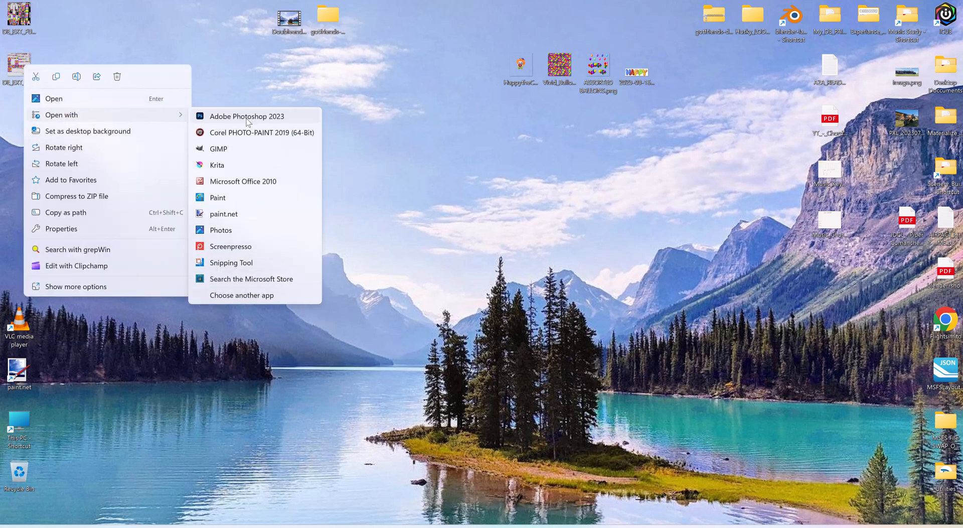
left_click(247, 119)
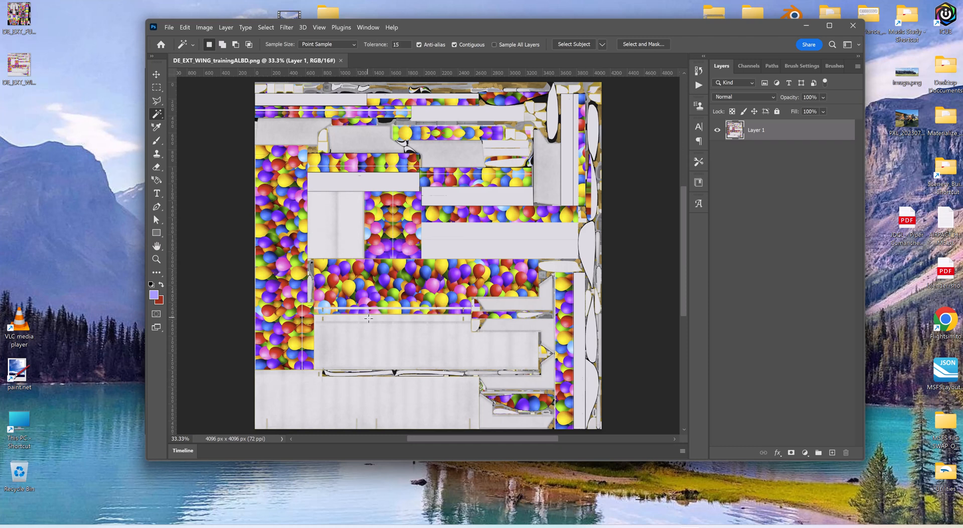
Step: Examine the wing texture's painted and unpainted panels up close, down to the narrow balloon strip near the image's right edge
scroll(369, 318, "up", 2, "alt")
scroll(565, 335, "up", 1)
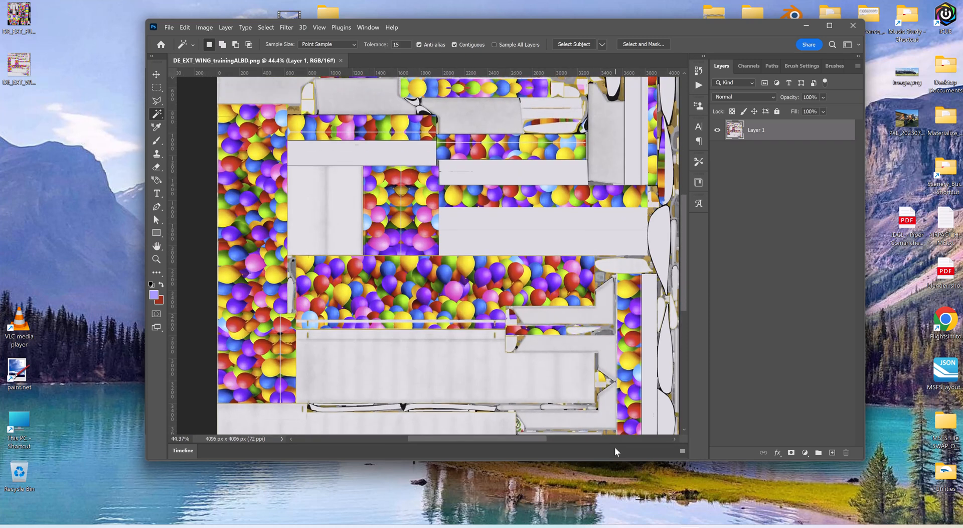
scroll(540, 344, "up", 1, "alt")
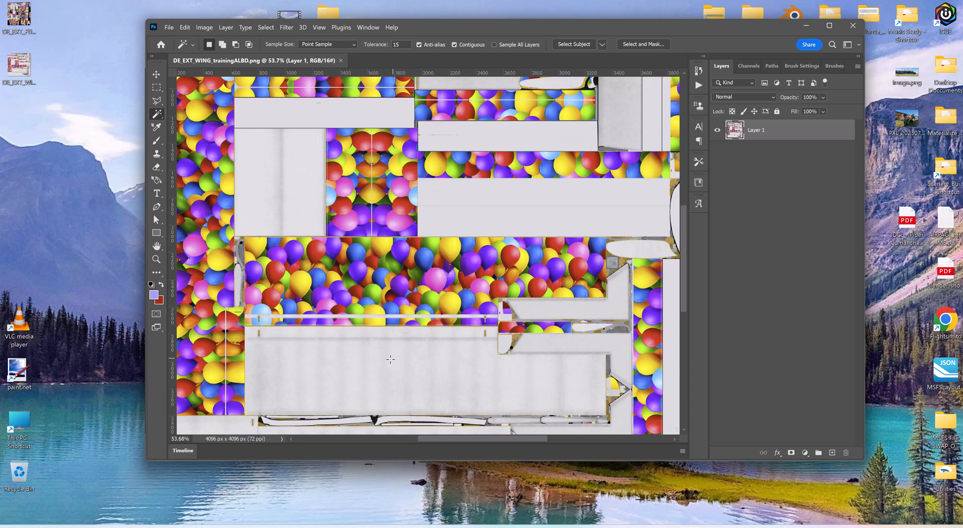
scroll(529, 357, "down", 2, "alt")
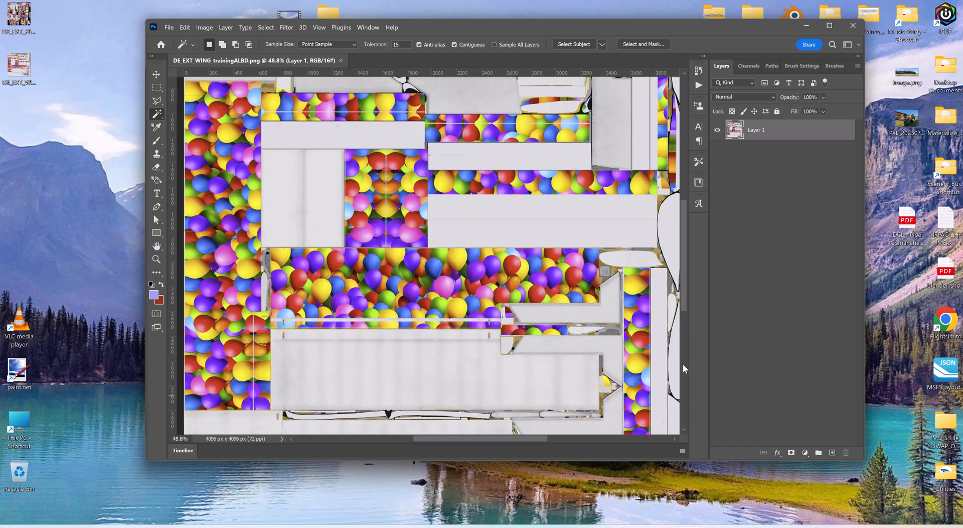
scroll(577, 153, "up", 1, "alt")
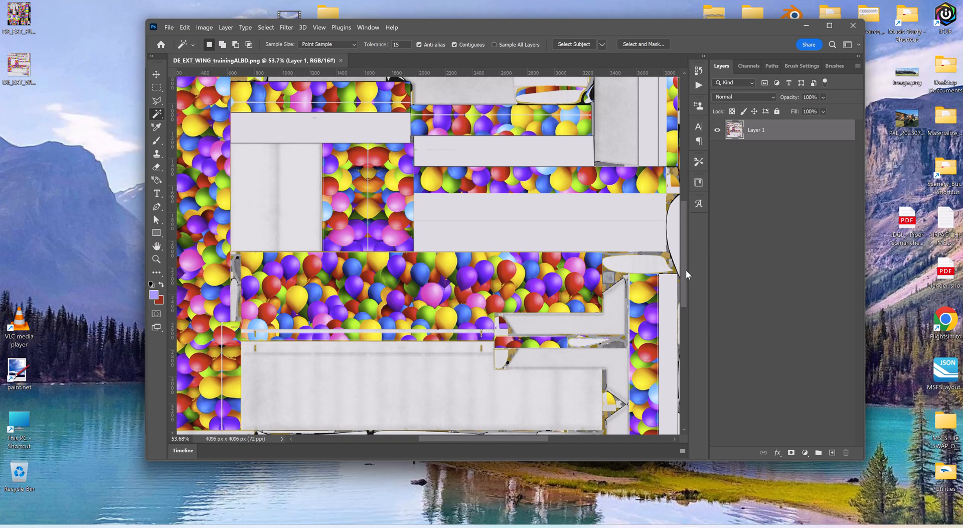
left_click_drag(685, 269, 687, 322)
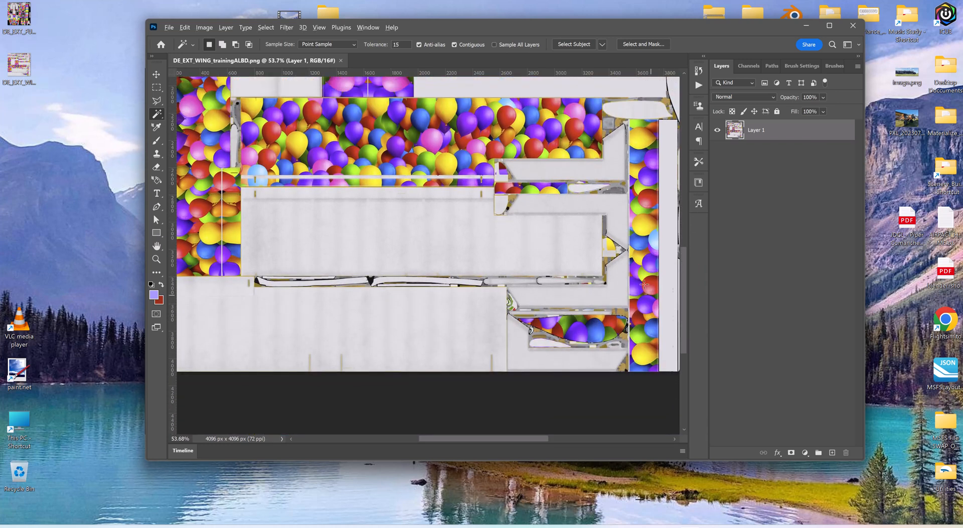
scroll(644, 284, "up", 16, "alt")
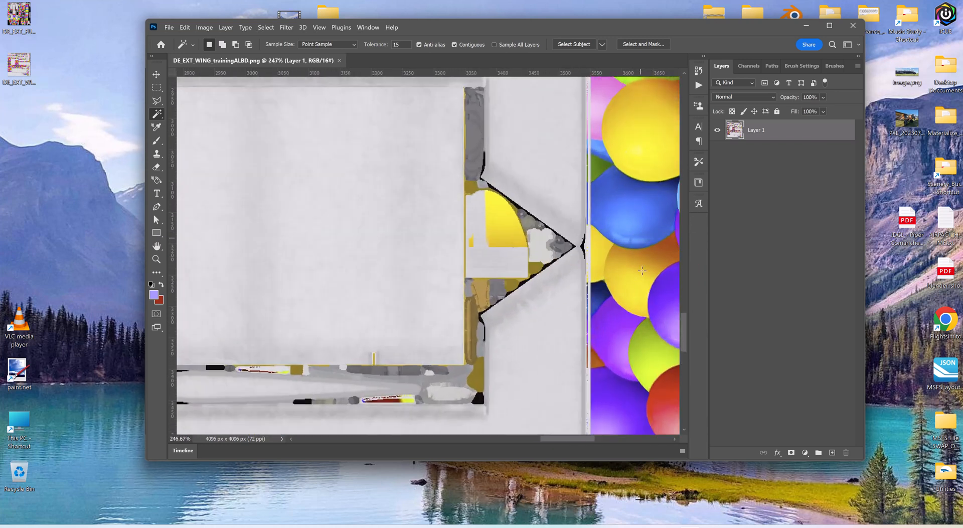
left_click_drag(574, 437, 610, 440)
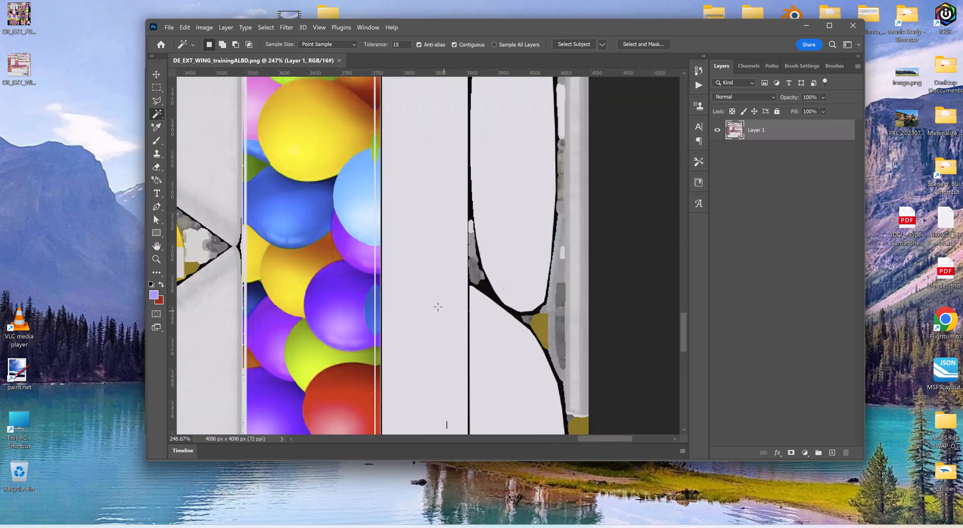
scroll(432, 313, "down", 4, "alt")
scroll(432, 313, "down", 10, "alt")
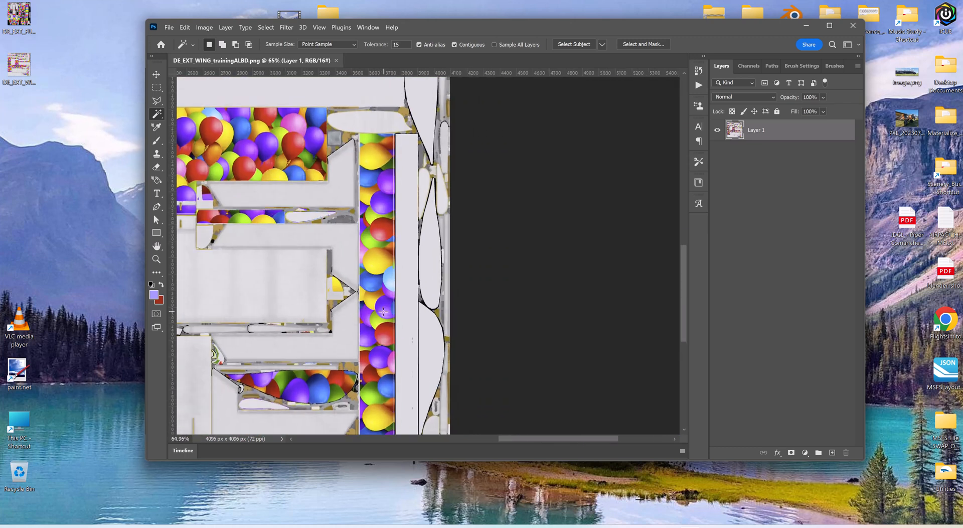
scroll(383, 310, "down", 3, "alt")
Step: Examine the tall balloon panel along the wing texture's left edge for unpainted margins and seam lines
left_click_drag(526, 439, 426, 445)
scroll(299, 267, "up", 10, "alt")
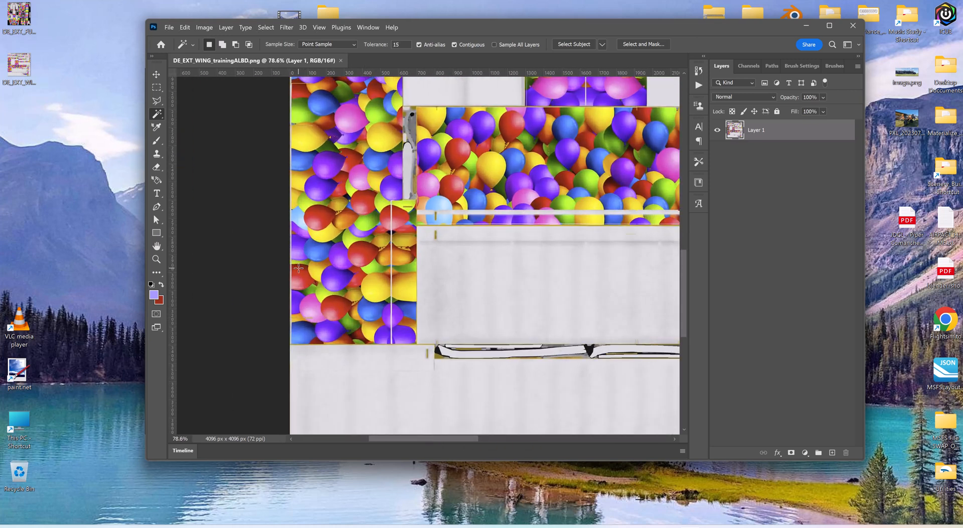
scroll(298, 268, "up", 3, "alt")
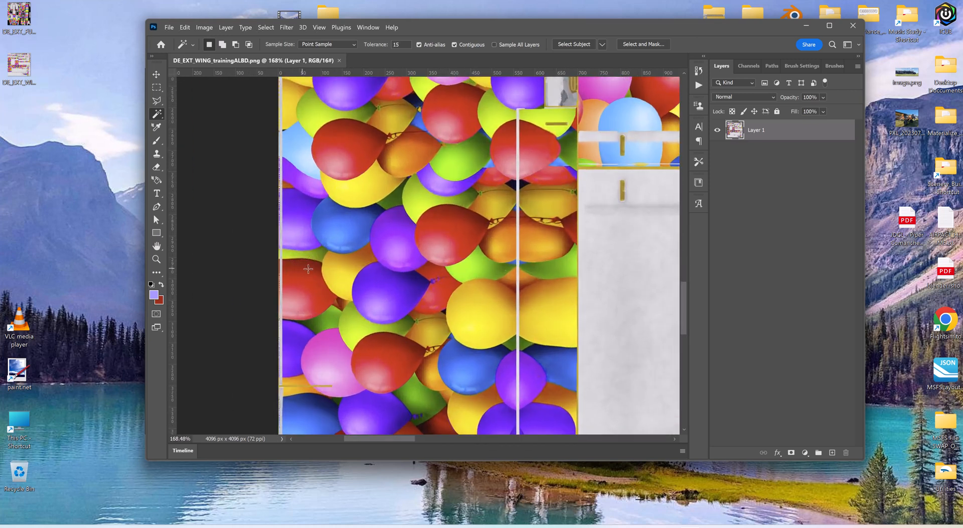
scroll(304, 269, "down", 1, "alt")
scroll(394, 296, "down", 2, "alt")
scroll(395, 297, "down", 2, "alt")
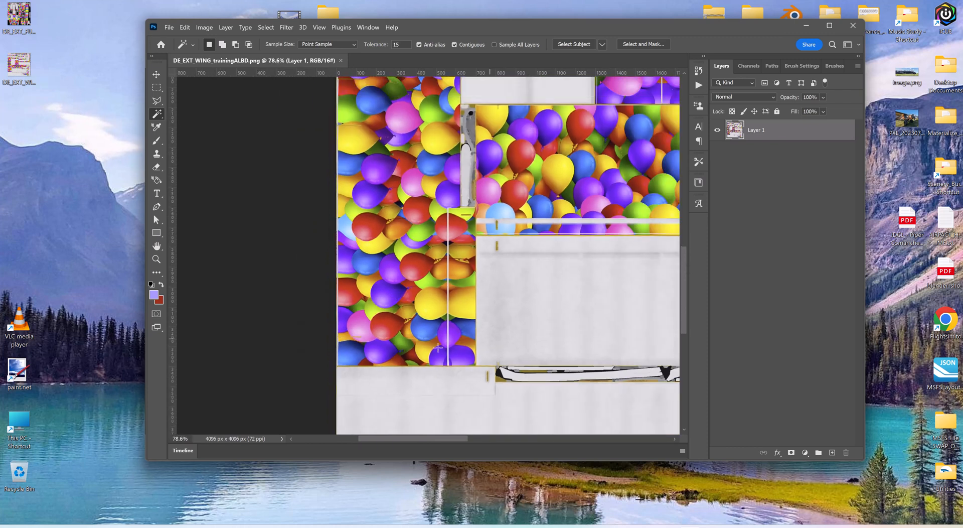
scroll(326, 347, "up", 15, "alt")
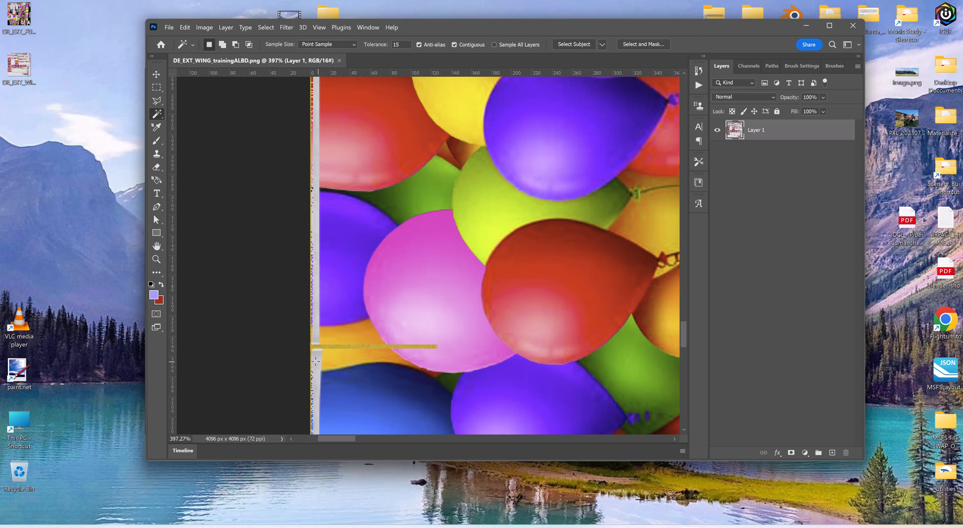
scroll(374, 341, "down", 1)
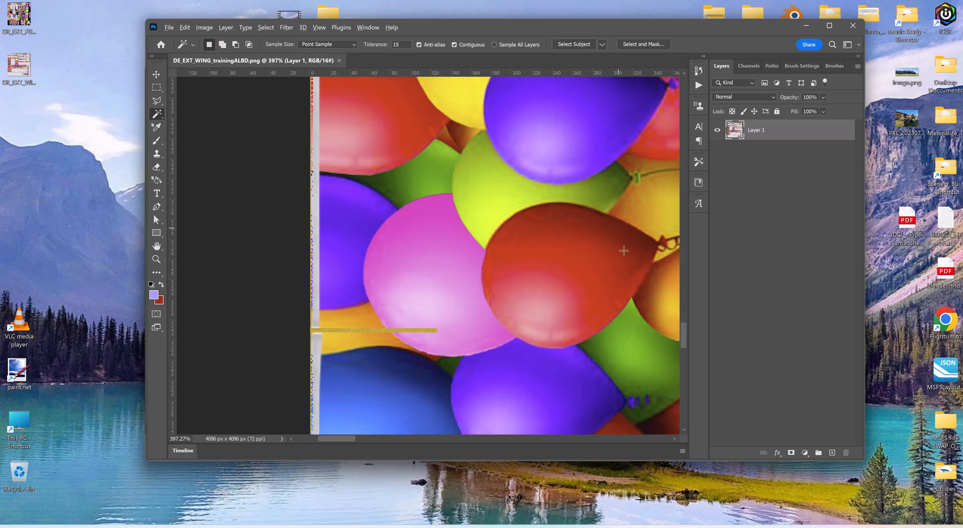
scroll(624, 251, "down", 8, "alt")
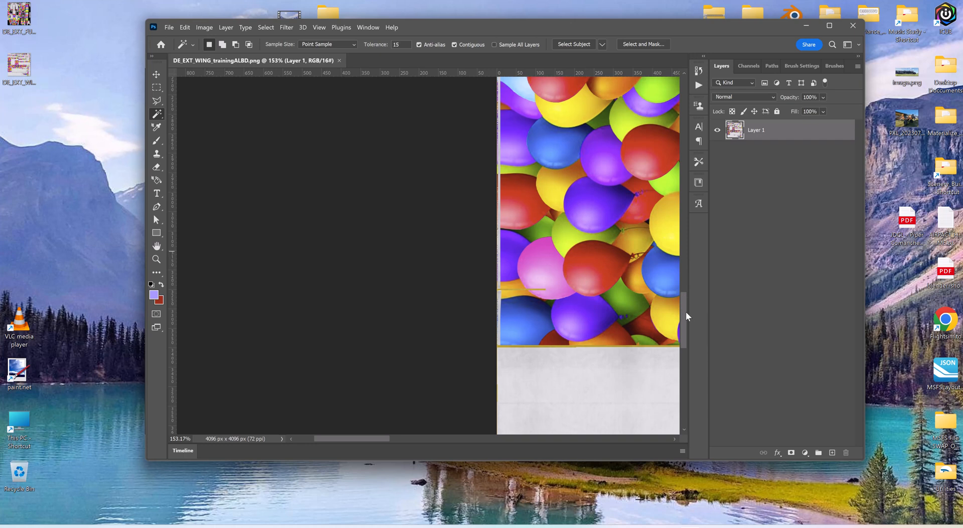
scroll(675, 303, "down", 6, "alt")
left_click_drag(684, 307, 684, 272)
scroll(644, 293, "down", 1, "alt")
scroll(644, 293, "down", 6, "alt")
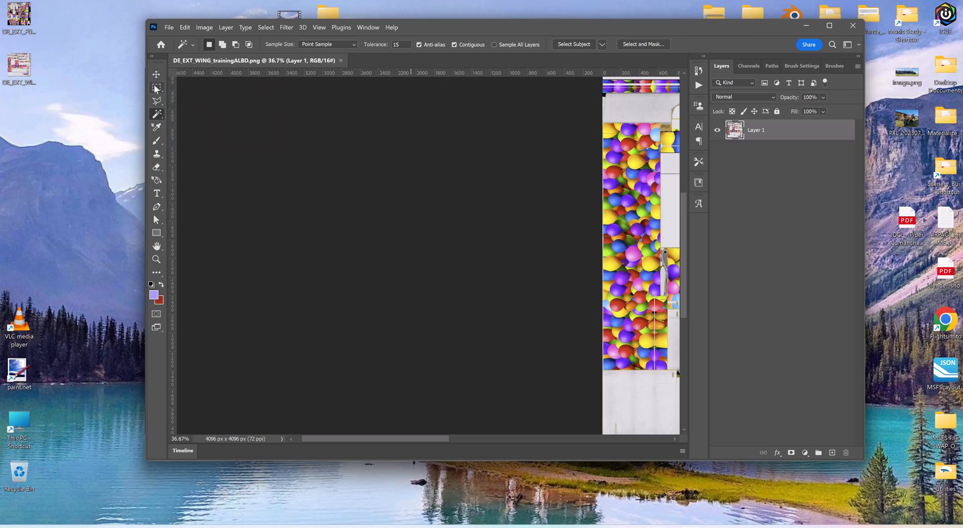
Step: Outline the tall balloon panel along the wing texture's left edge with the Polygonal Lasso, leaving out the unpainted strip at its outer edge
left_click(156, 101)
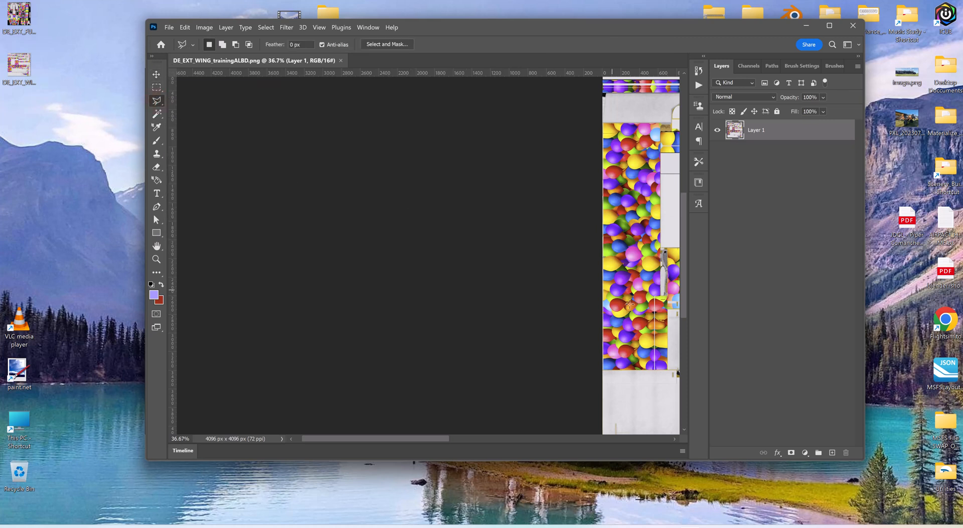
scroll(619, 201, "up", 10, "alt")
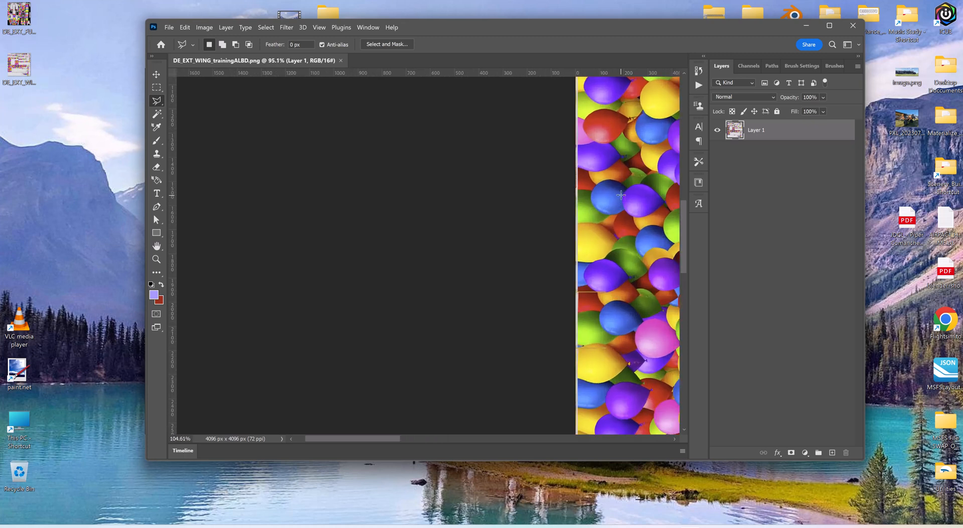
scroll(622, 193, "up", 1, "alt")
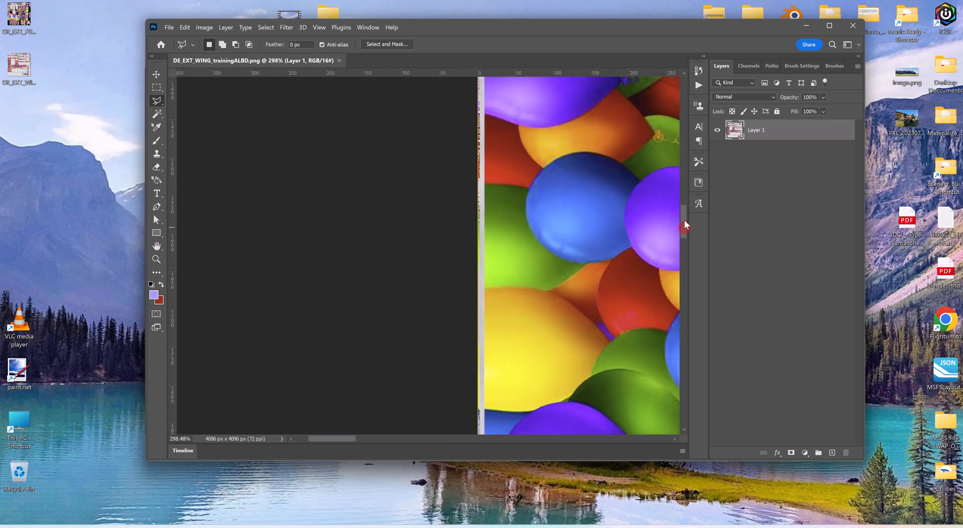
left_click_drag(684, 219, 685, 176)
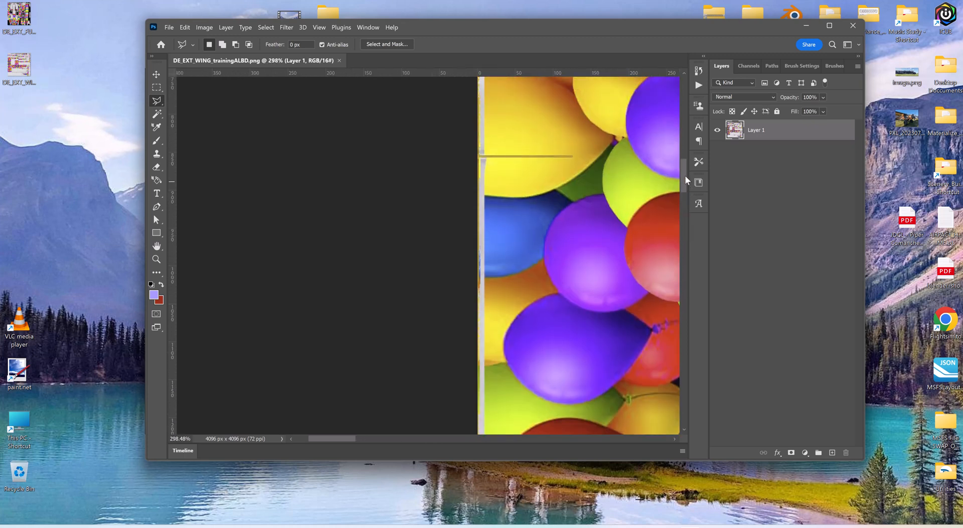
left_click(829, 26)
scroll(410, 199, "up", 2)
scroll(410, 199, "up", 1)
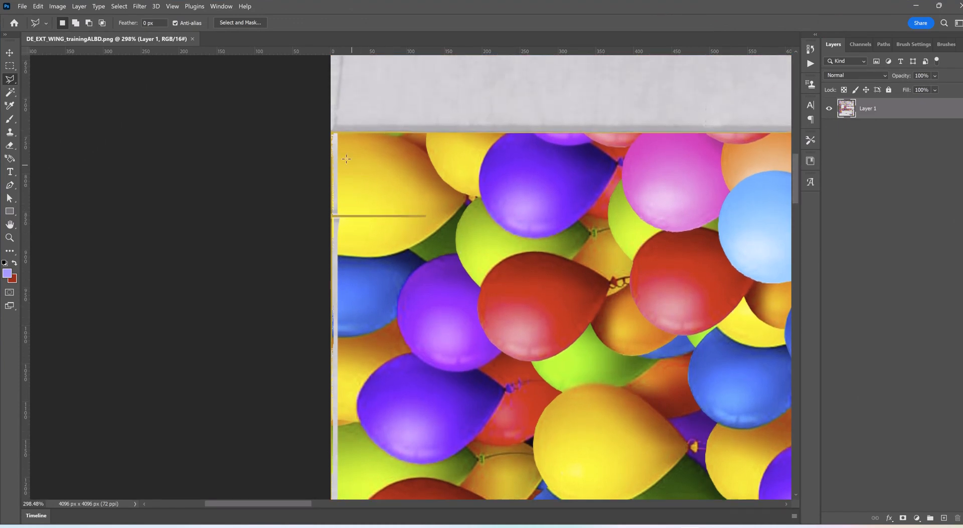
left_click(339, 131)
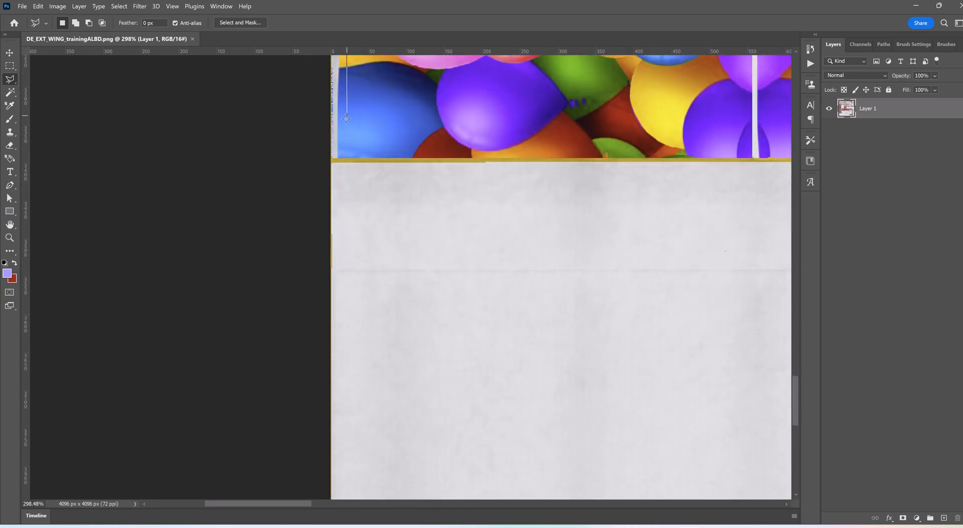
left_click(339, 160)
left_click(752, 162)
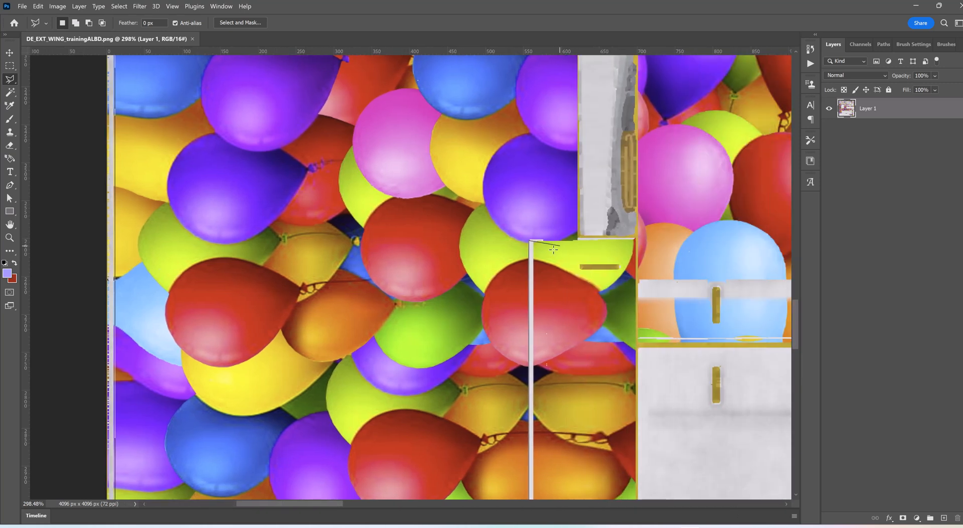
left_click(577, 240)
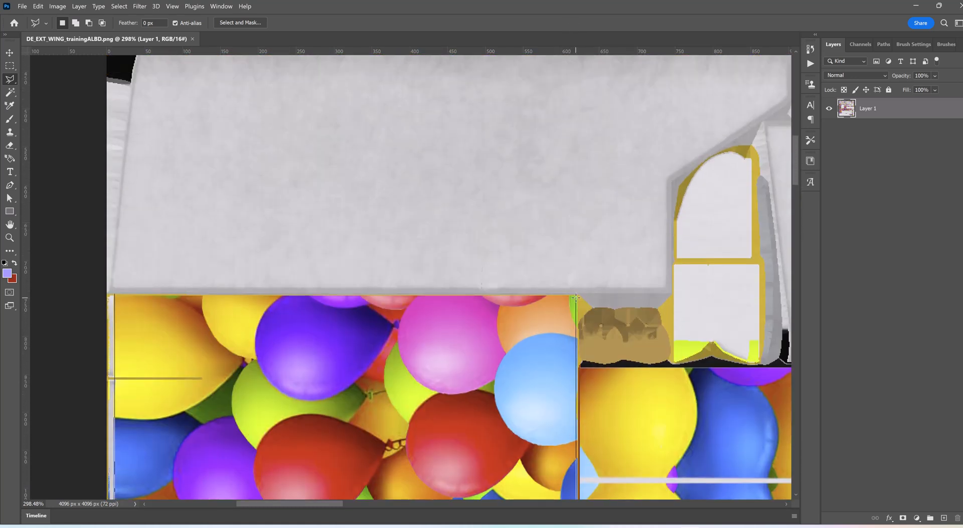
left_click(577, 295)
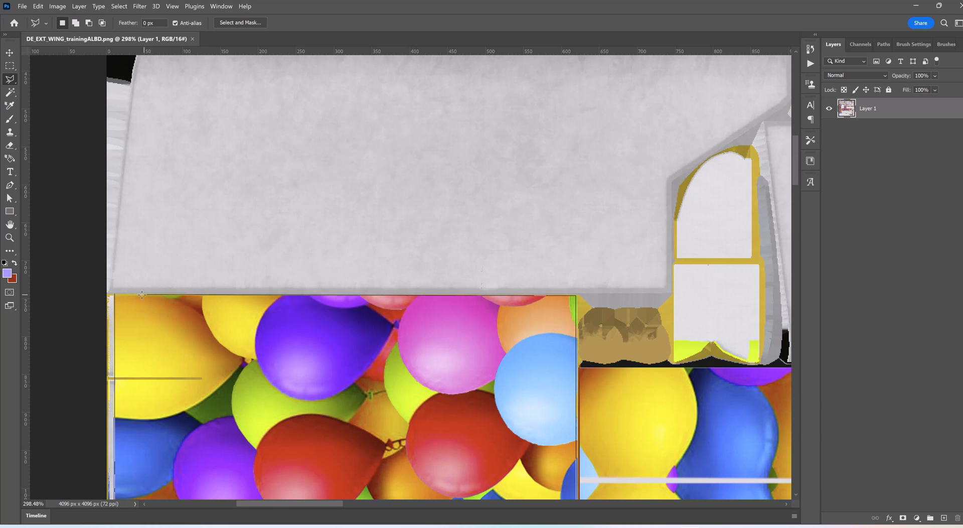
left_click(115, 295)
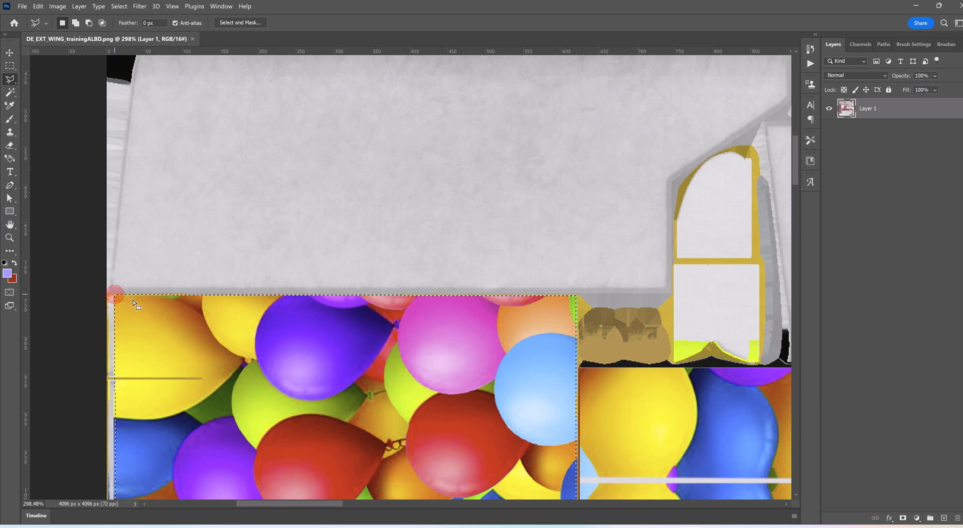
Step: Copy the selected balloon panel and paste it in place on a new layer
scroll(385, 326, "down", 3)
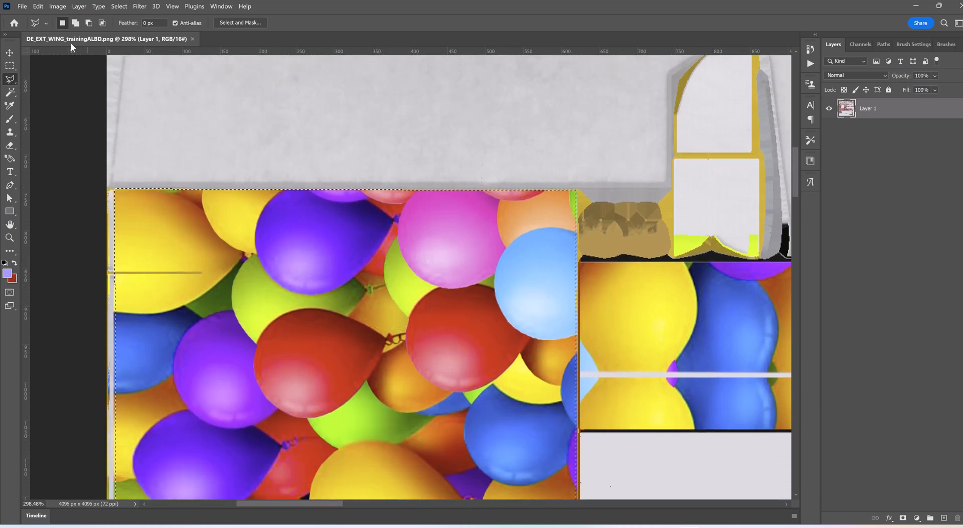
left_click(36, 7)
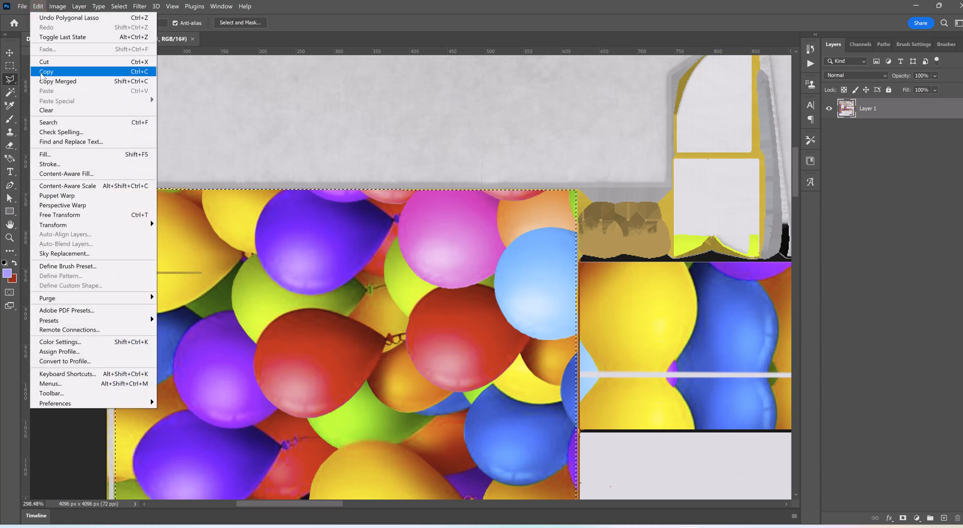
left_click(40, 71)
left_click(38, 6)
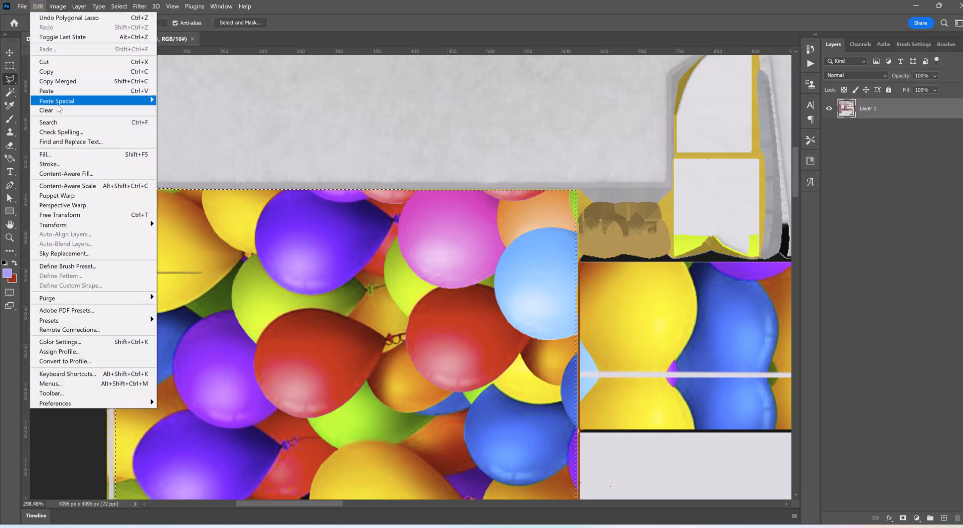
mouse_move(97, 105)
left_click(178, 110)
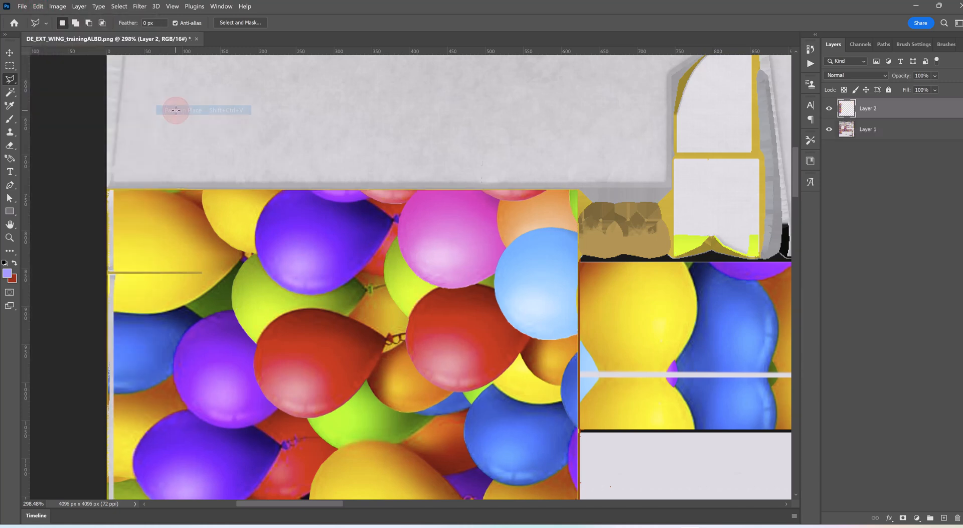
Step: Free-transform the pasted balloon panel, stretching its left side out to the image edge at 101.63% width to cover the unpainted margin
scroll(114, 388, "down", 2)
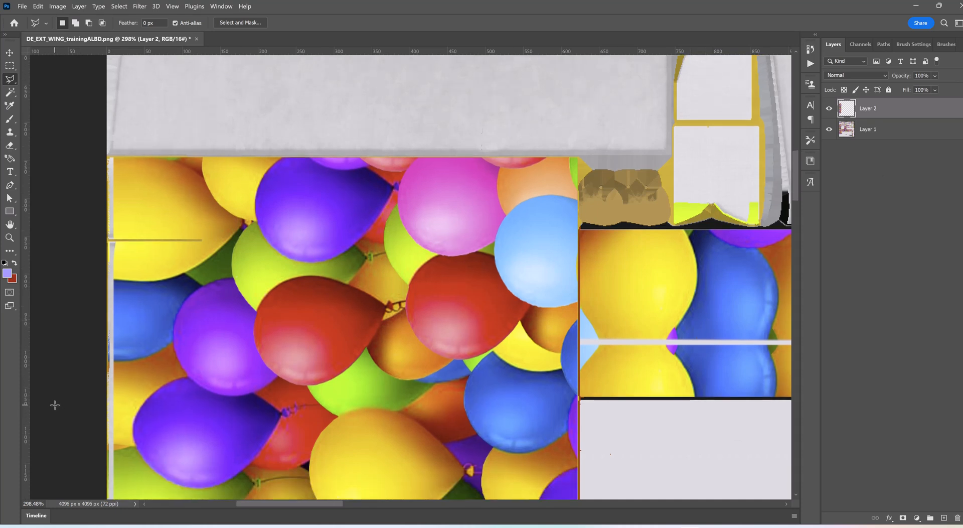
key("ctrl+t")
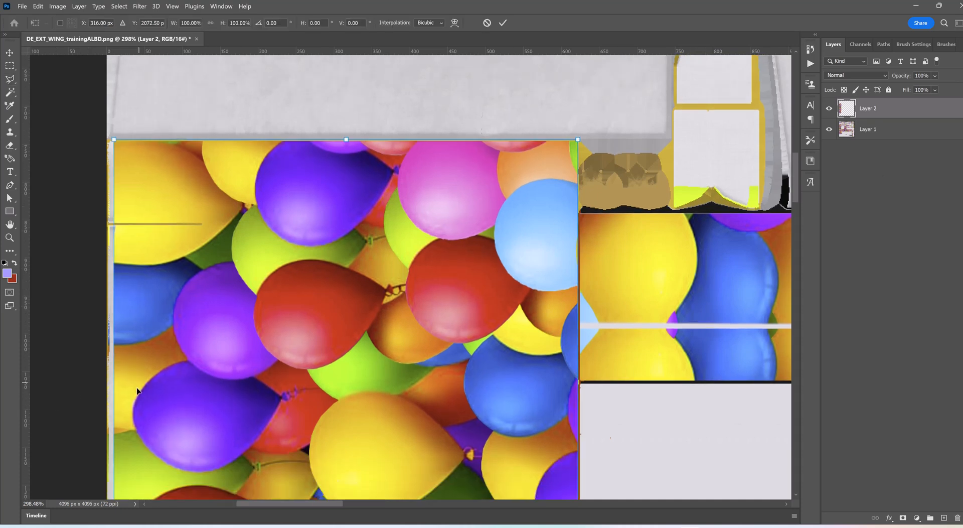
scroll(96, 385, "down", 10)
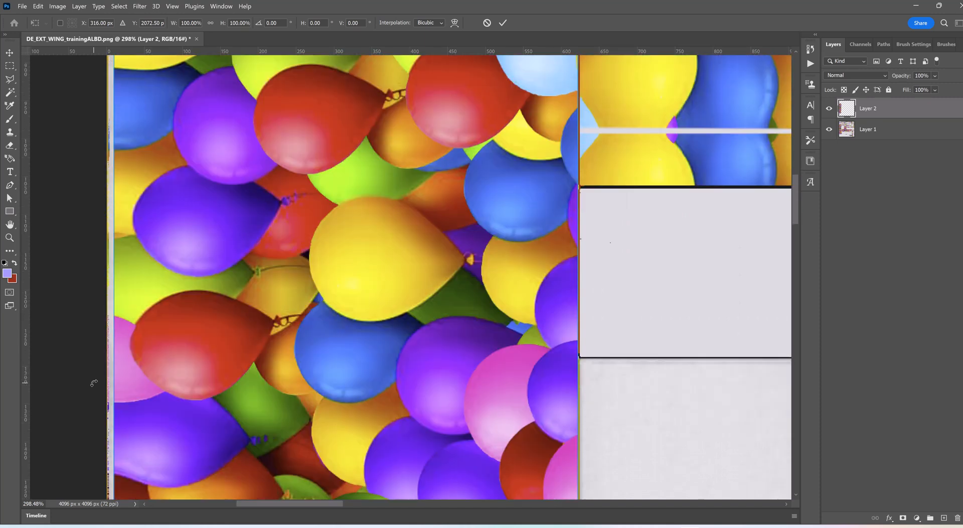
scroll(94, 382, "down", 14)
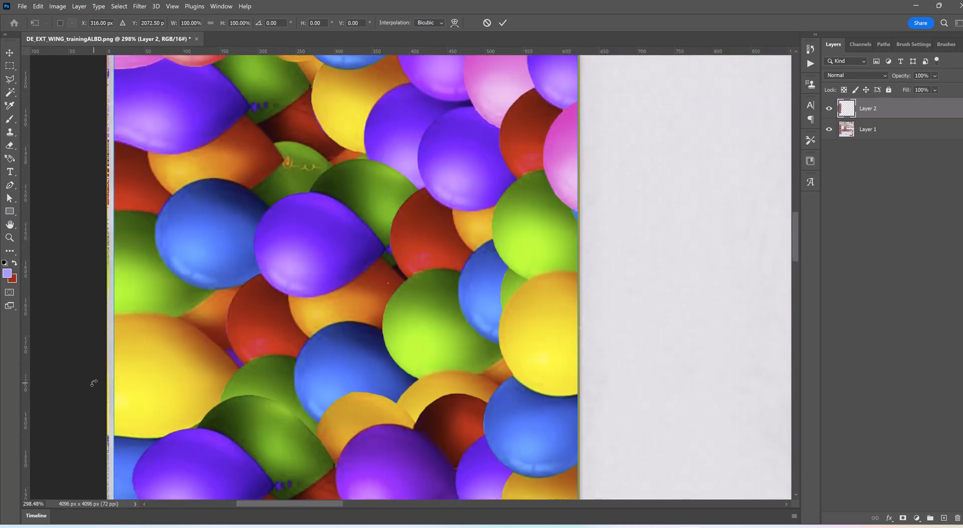
scroll(94, 382, "down", 7)
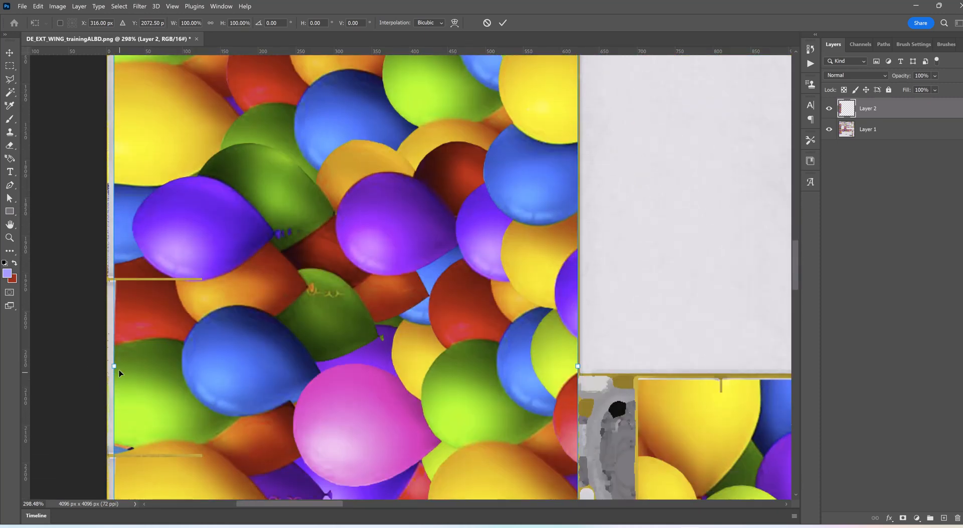
left_click_drag(115, 365, 107, 366)
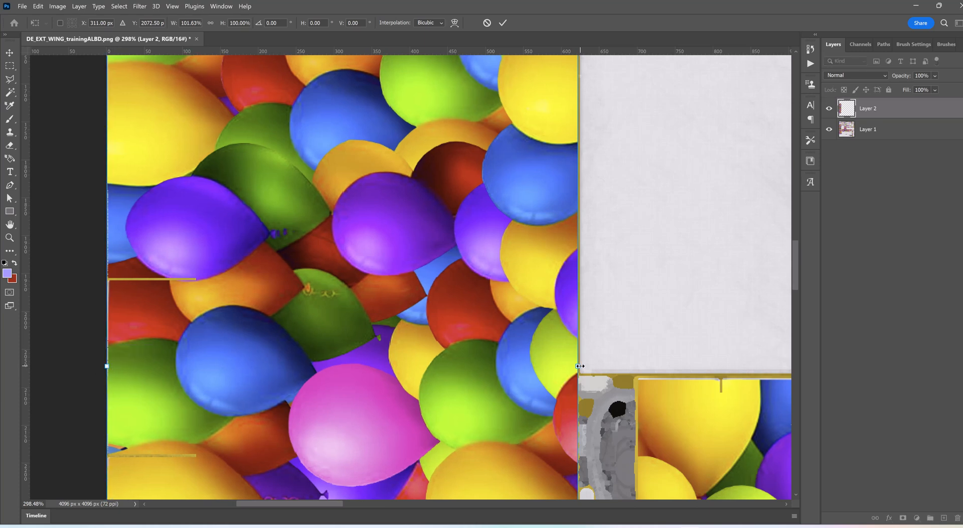
scroll(578, 365, "down", 15)
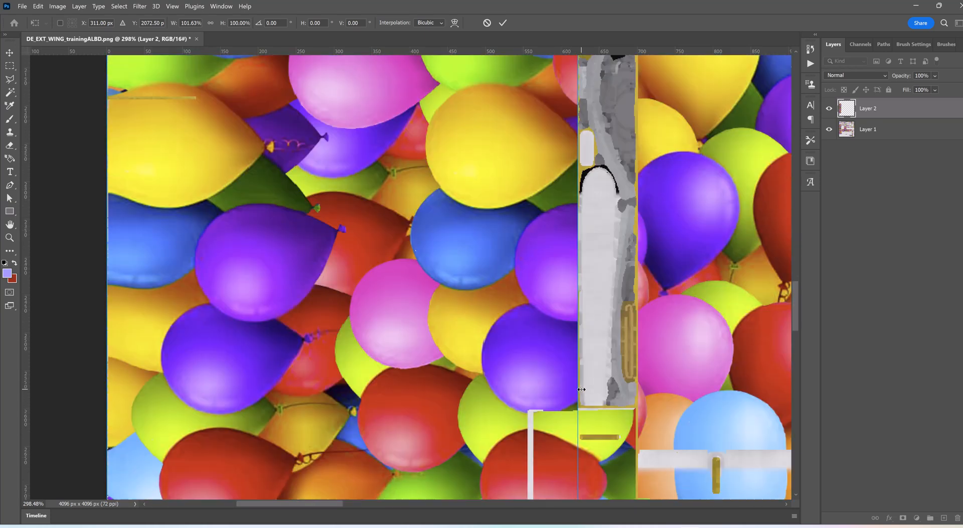
scroll(581, 389, "down", 7)
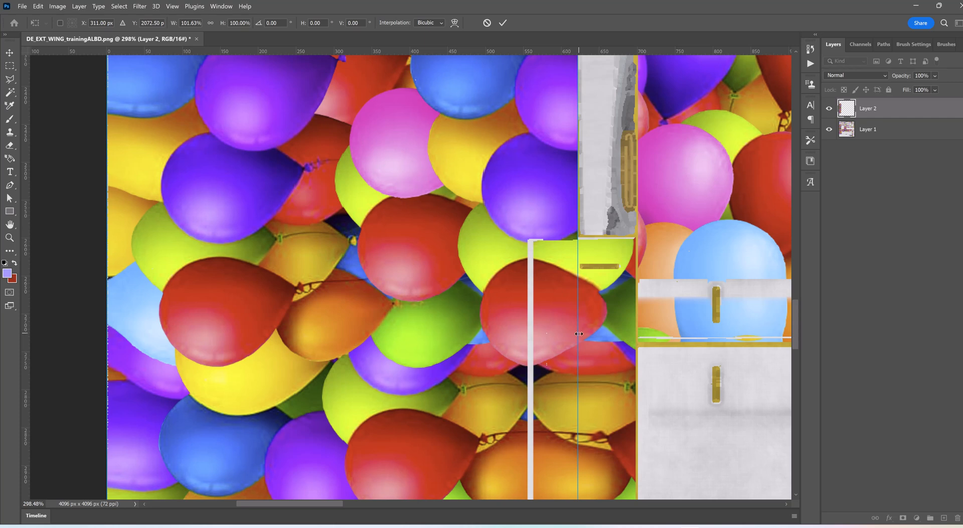
scroll(579, 334, "down", 12)
scroll(579, 334, "down", 5)
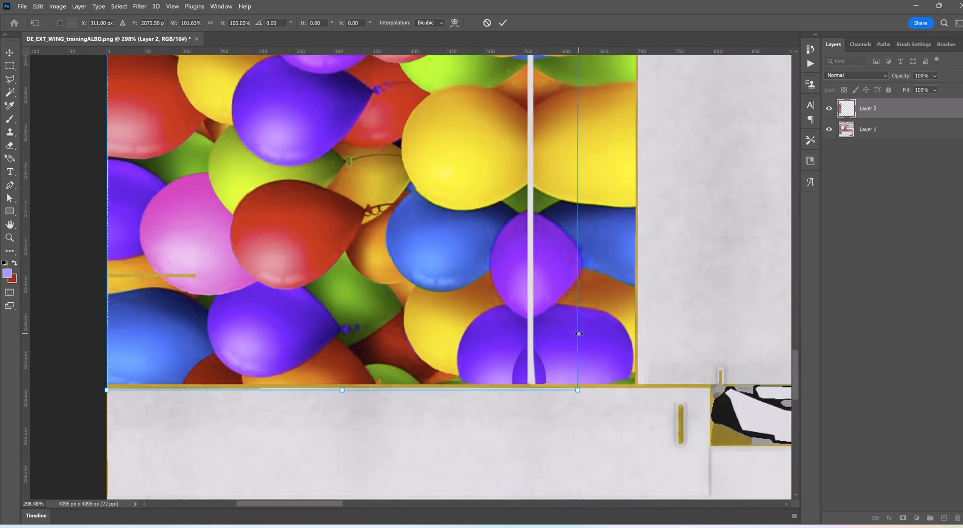
scroll(579, 333, "up", 5)
scroll(579, 334, "up", 13)
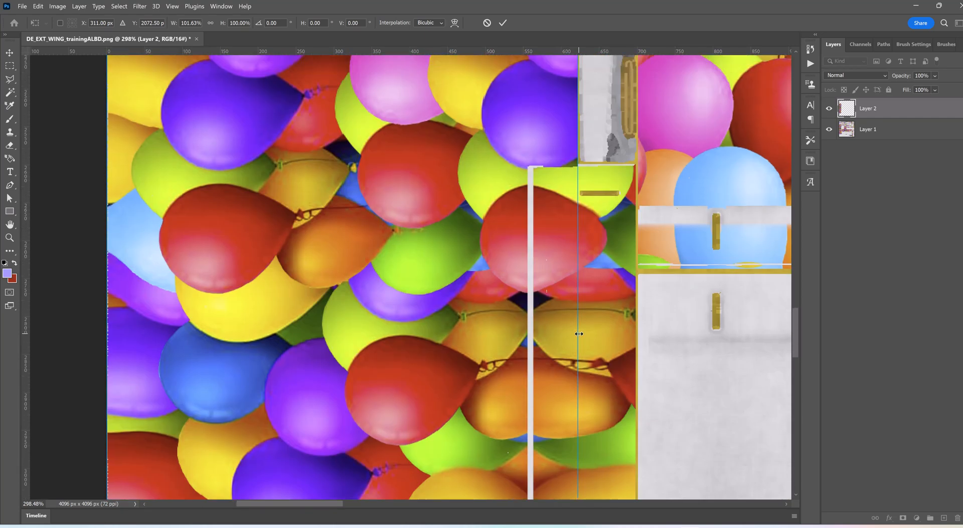
scroll(579, 334, "up", 8)
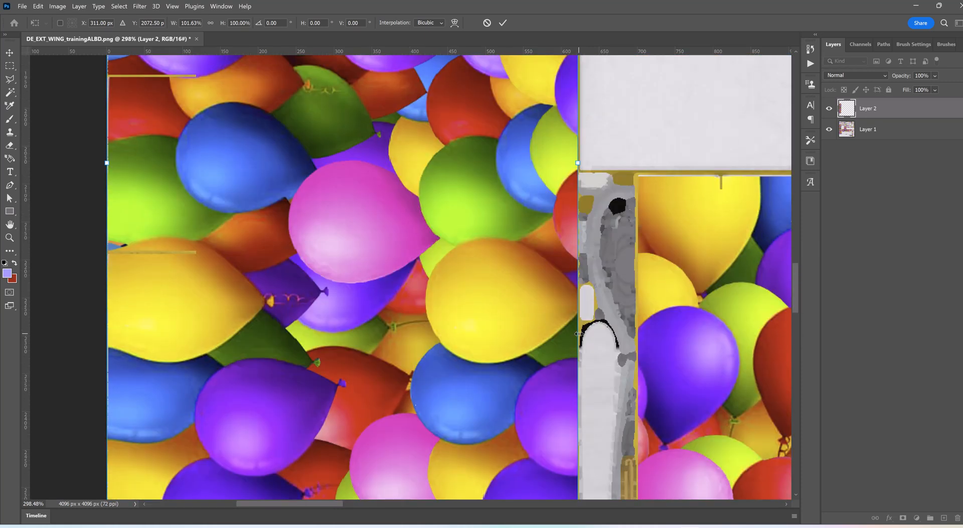
left_click(504, 24)
Step: Examine the wide central balloon panel and the narrow vertical balloon strip near the image's right edge for unpainted seam lines
scroll(477, 169, "down", 10, "alt")
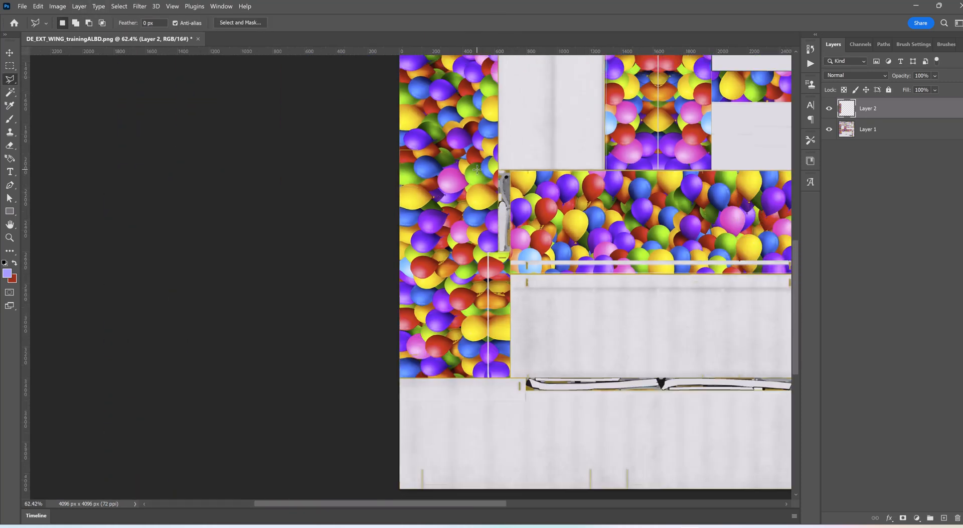
left_click_drag(306, 503, 417, 503)
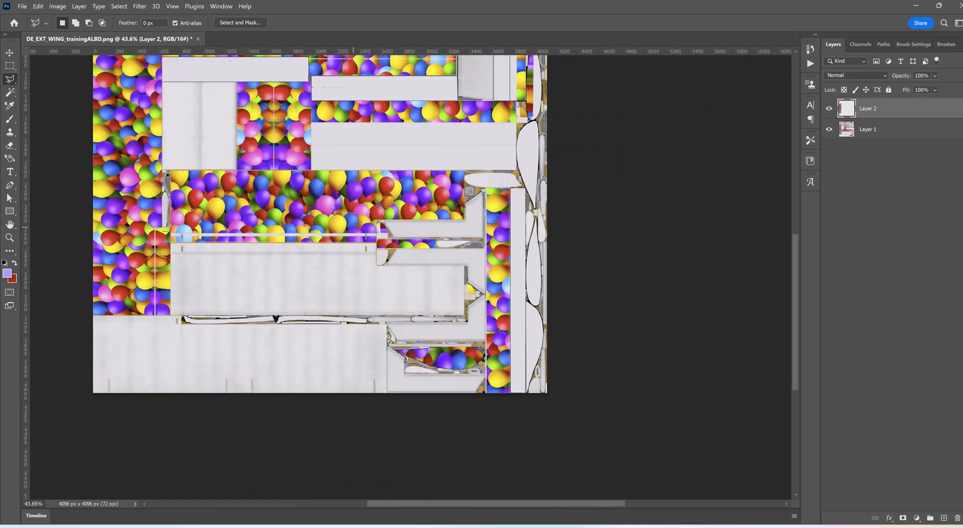
scroll(262, 194, "up", 6, "alt")
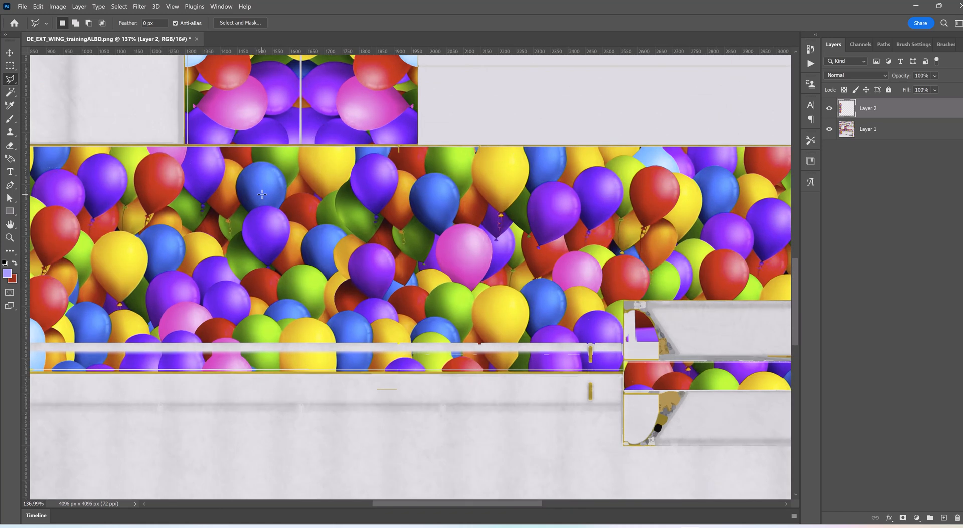
scroll(262, 194, "up", 1, "alt")
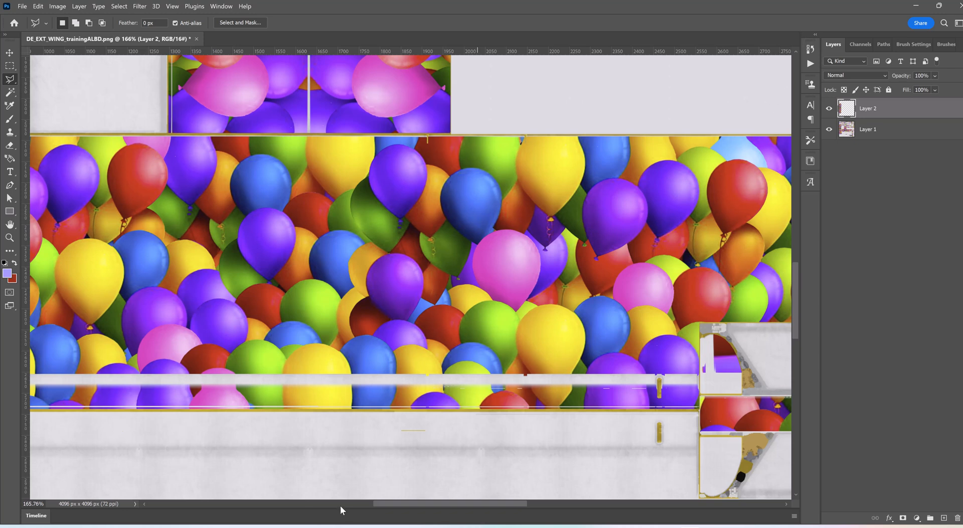
scroll(516, 476, "down", 3)
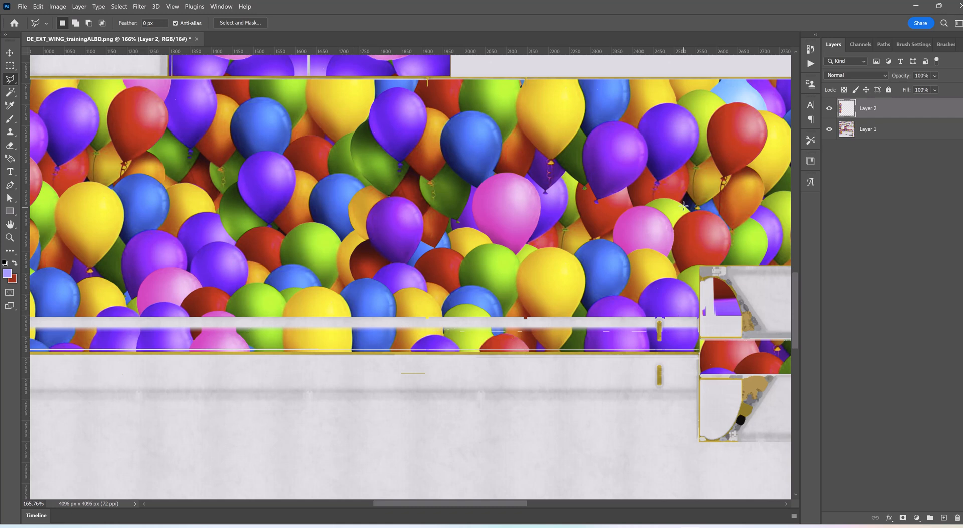
scroll(683, 205, "up", 3)
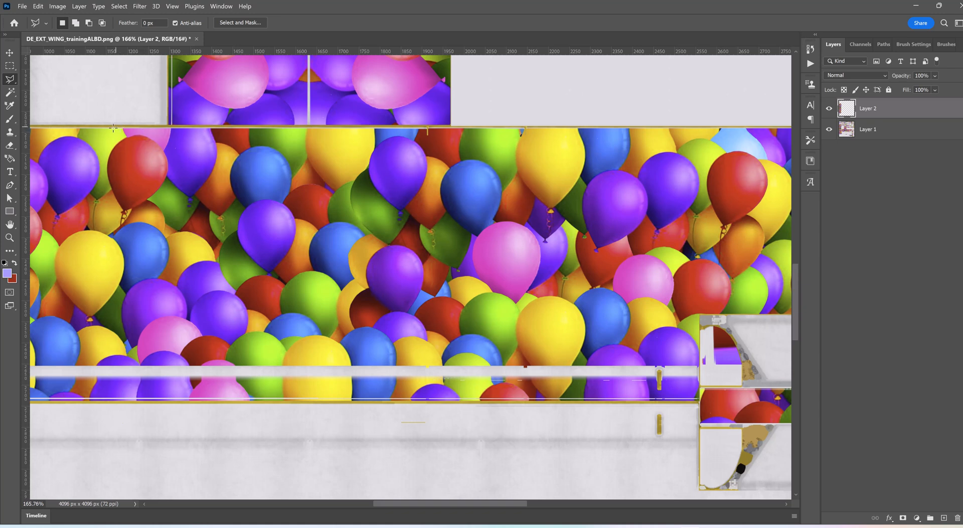
scroll(113, 128, "down", 5, "alt")
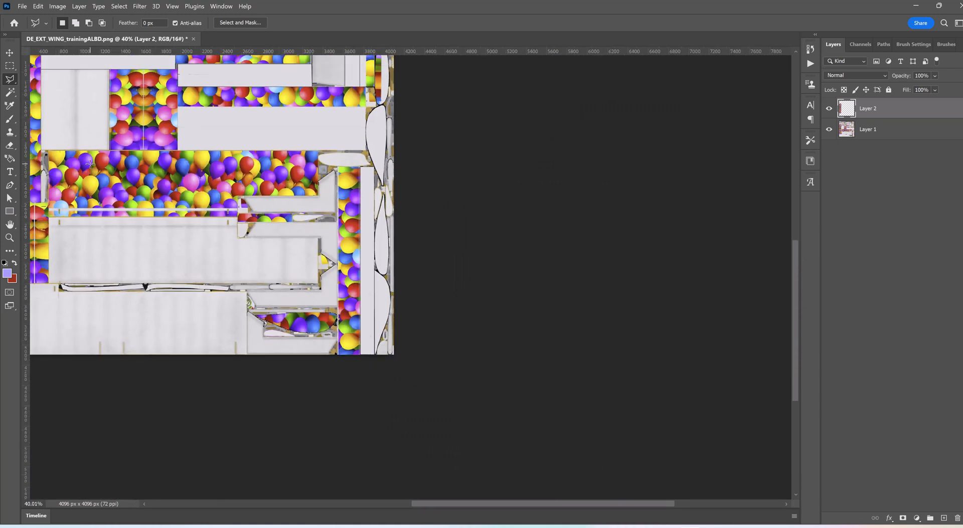
scroll(225, 241, "up", 3, "alt")
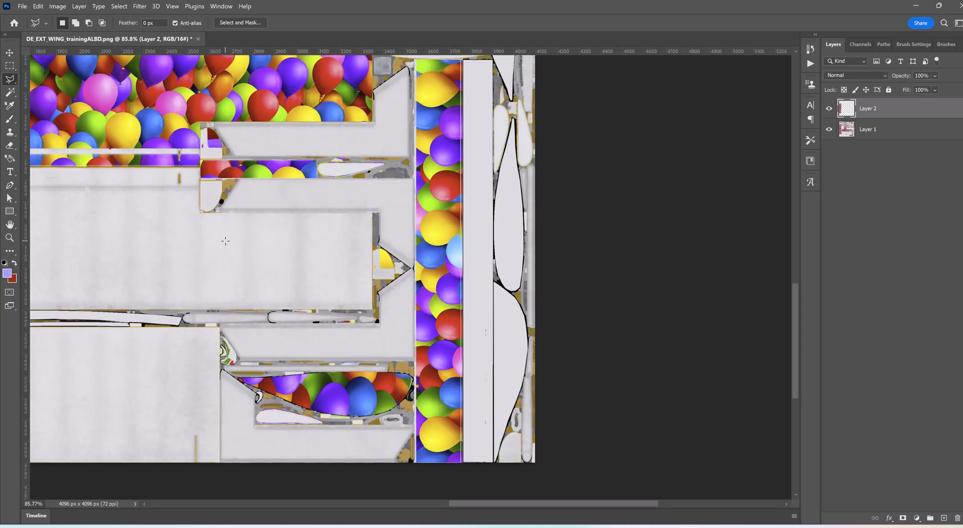
scroll(290, 246, "up", 1, "alt")
scroll(441, 253, "up", 4, "alt")
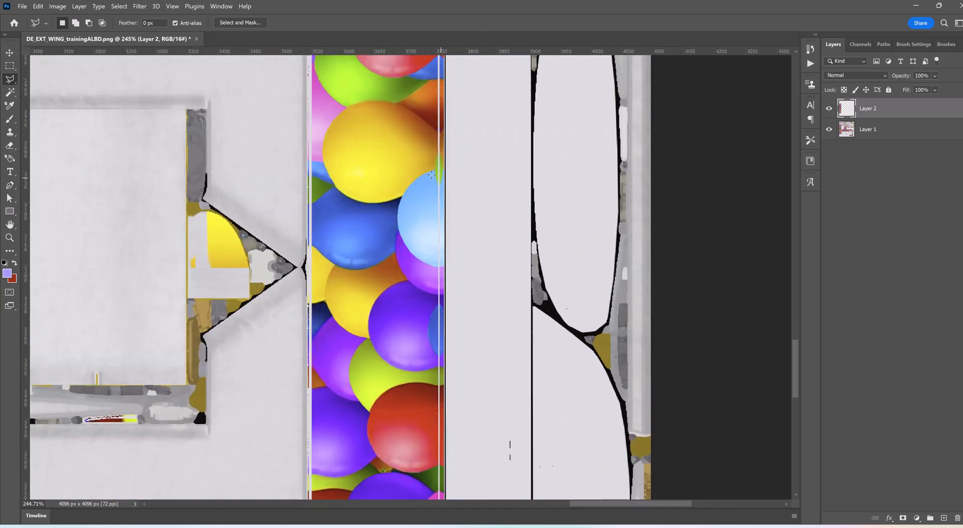
scroll(332, 288, "down", 6, "alt")
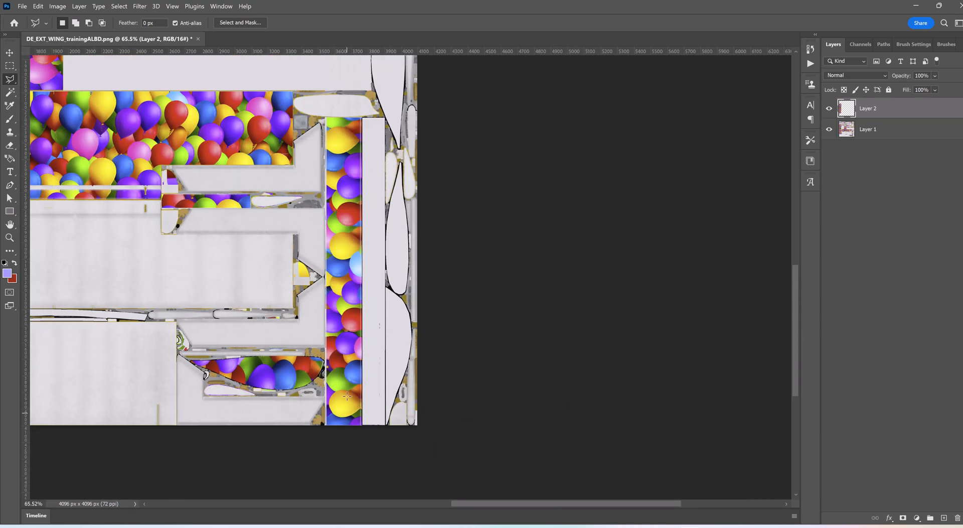
Step: Examine the narrow vertical balloon strip and the horizontal balloon strips in the upper part of the wing texture for unpainted seam lines
scroll(331, 106, "up", 8, "alt")
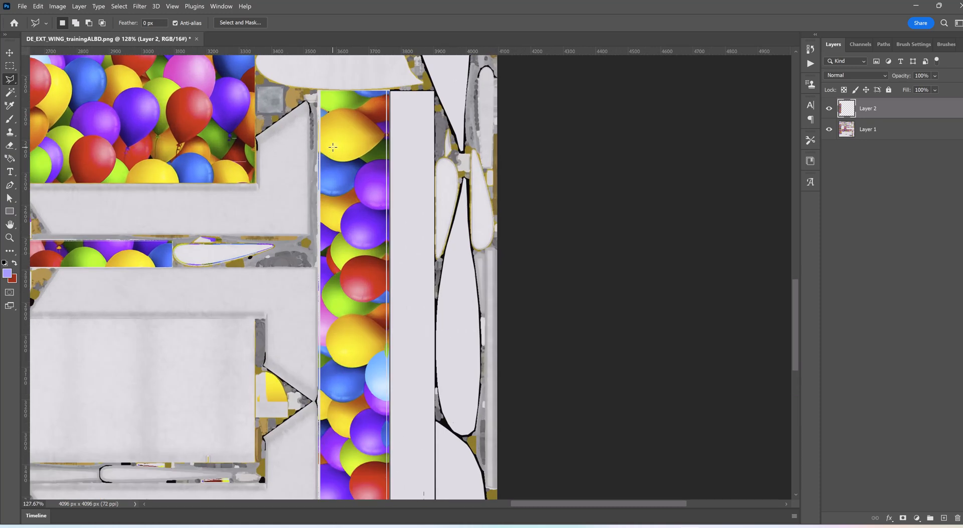
scroll(292, 208, "up", 1, "alt")
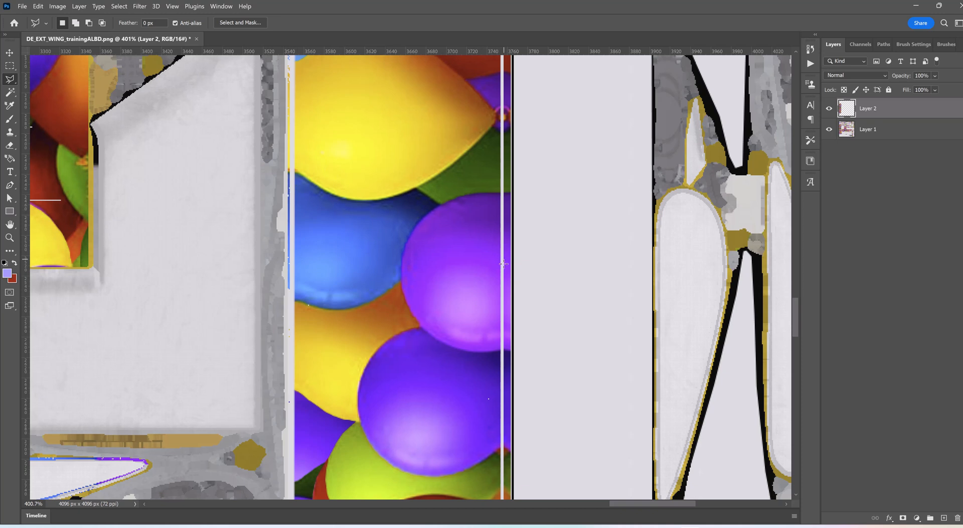
scroll(501, 263, "down", 10, "alt")
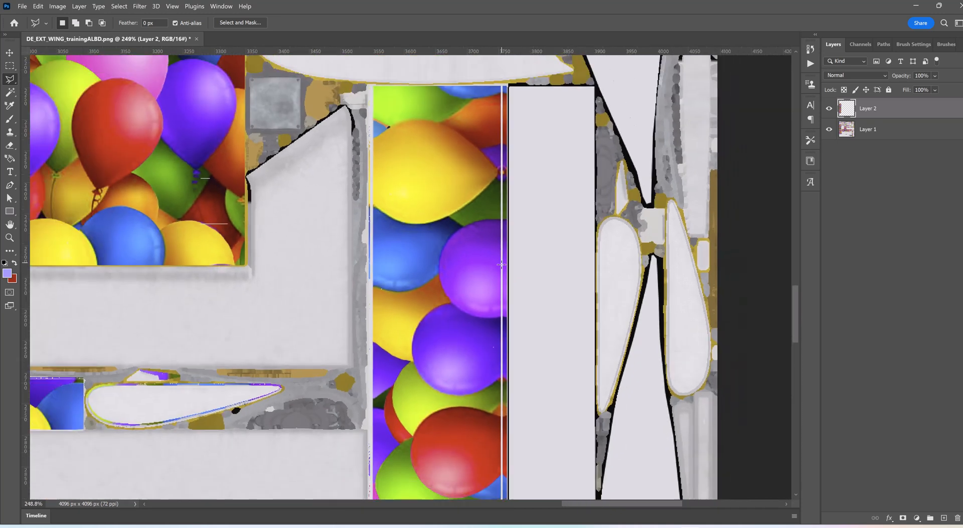
scroll(436, 267, "down", 4, "alt")
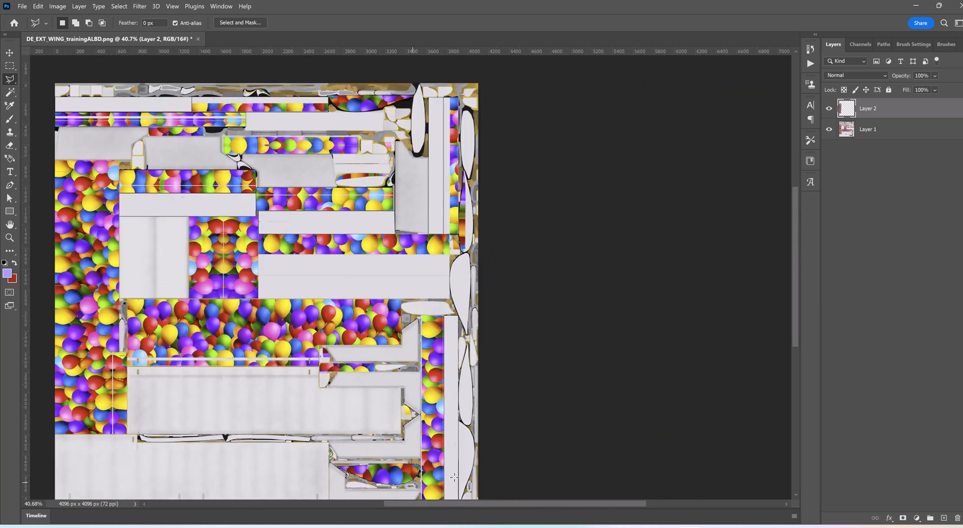
scroll(786, 311, "up", 3)
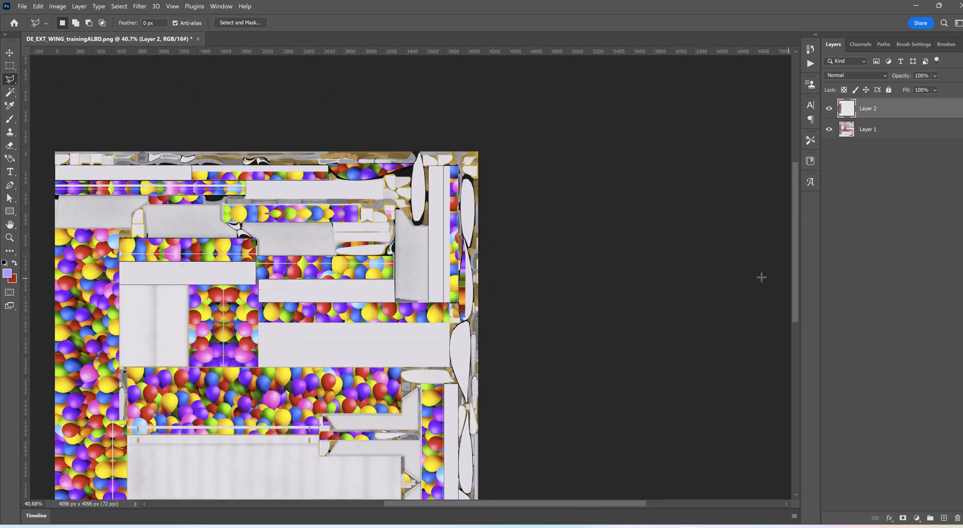
scroll(203, 247, "up", 8, "alt")
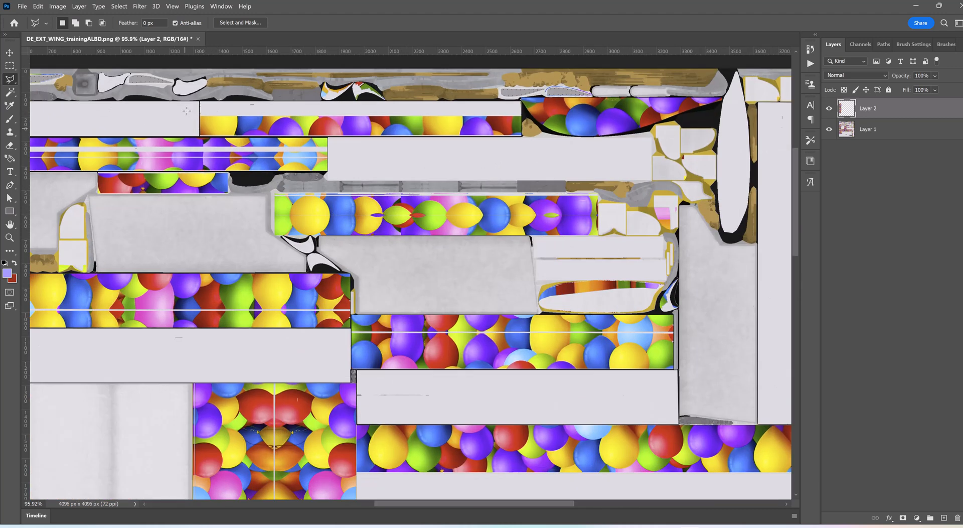
scroll(381, 190, "up", 2, "alt")
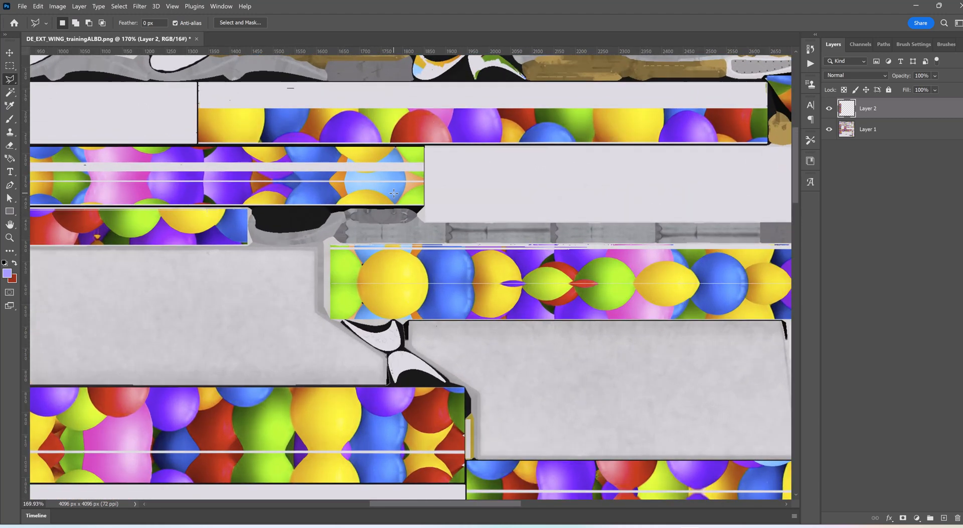
scroll(121, 178, "down", 7, "alt")
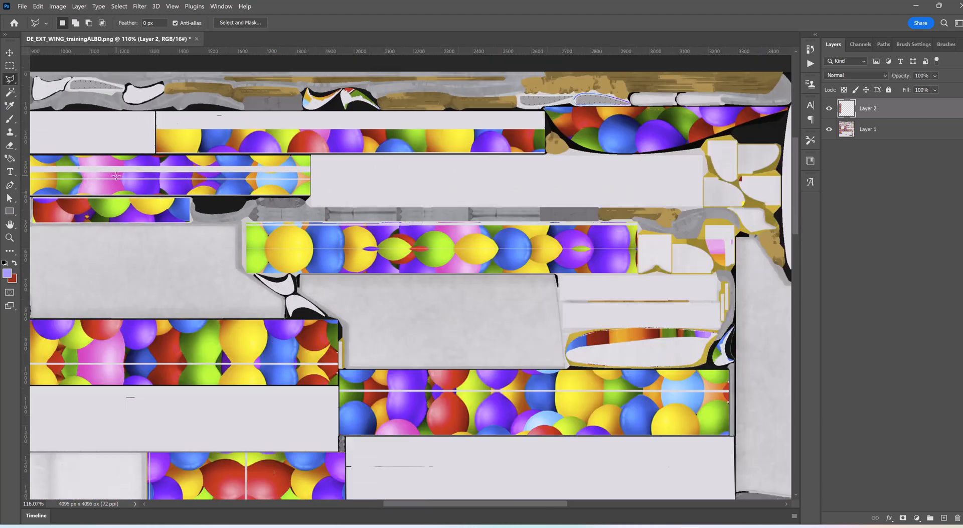
scroll(135, 366, "down", 2, "alt")
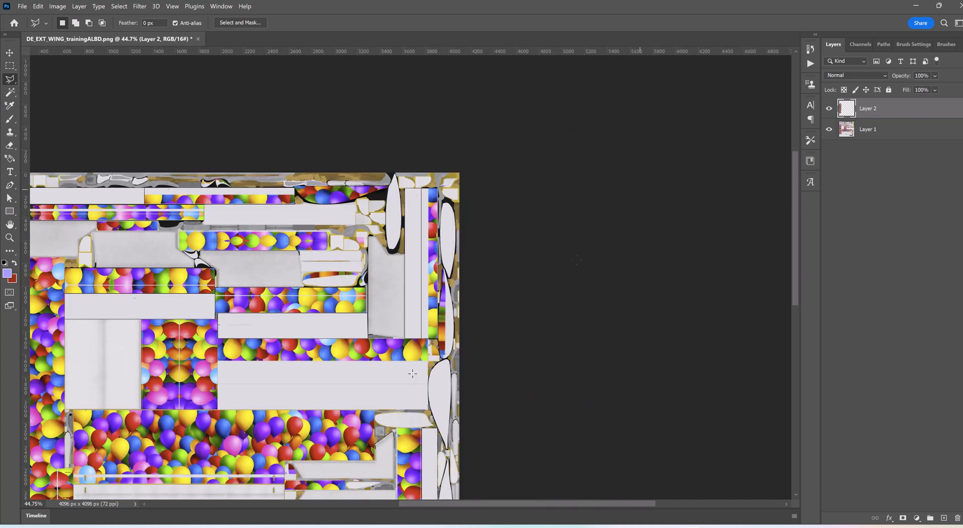
Step: Examine the balloon panels in the wing texture's upper-left area, and review the complete texture for remaining unpainted seams
left_click(243, 503)
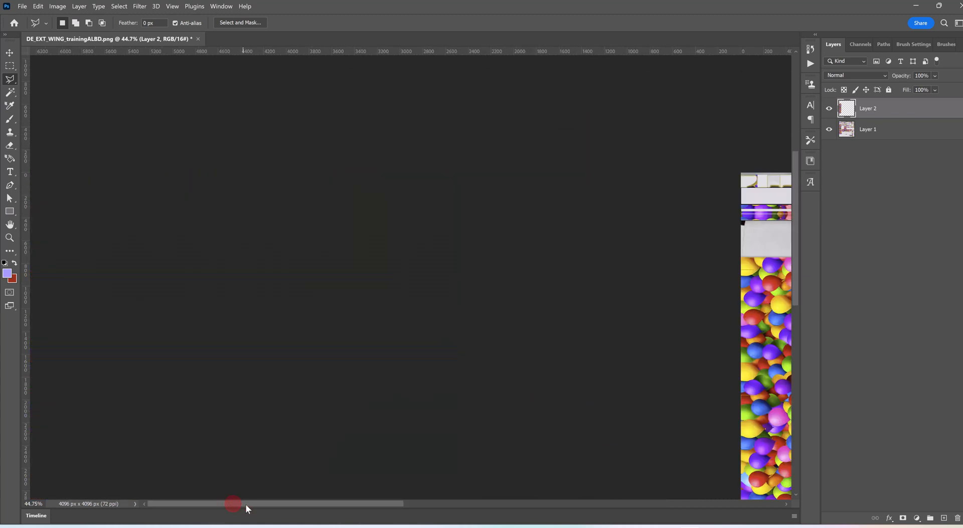
left_click_drag(245, 503, 365, 502)
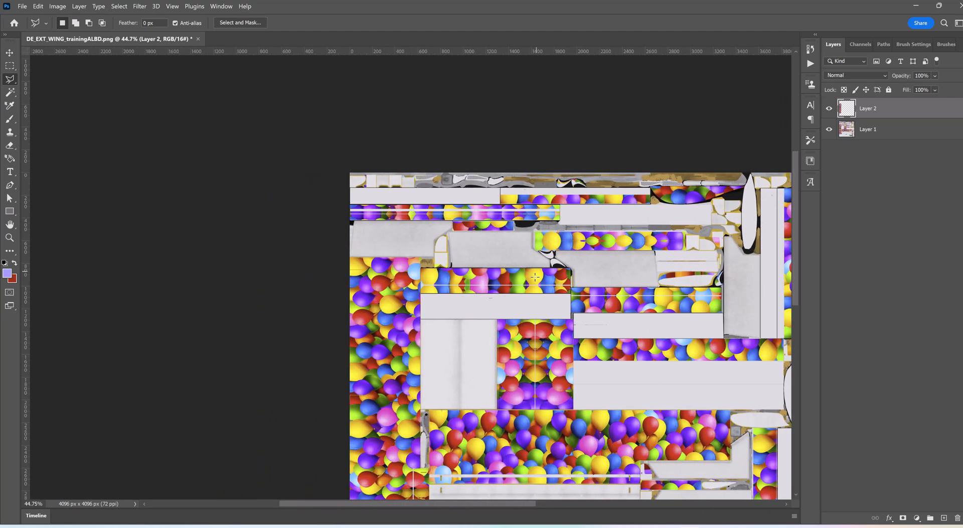
scroll(532, 275, "up", 5, "alt")
scroll(533, 275, "up", 2, "alt")
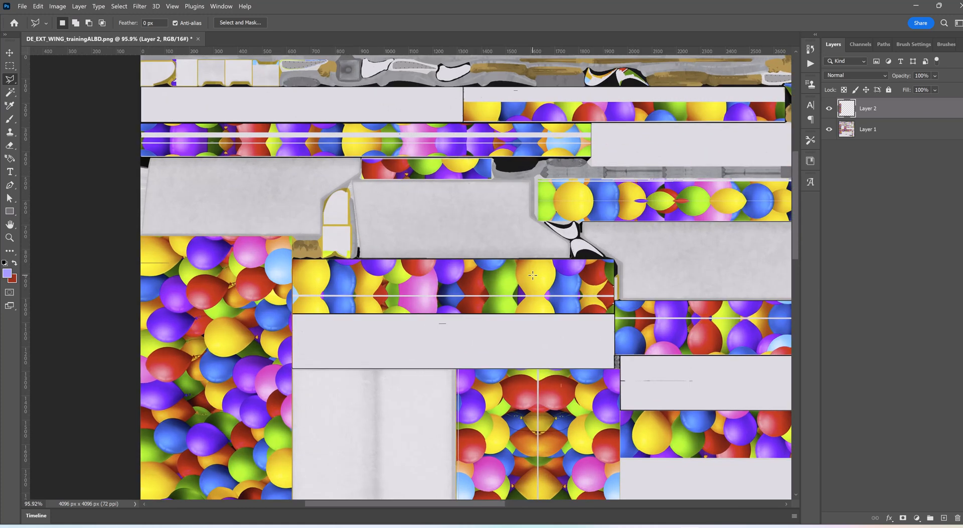
scroll(533, 276, "up", 1, "alt")
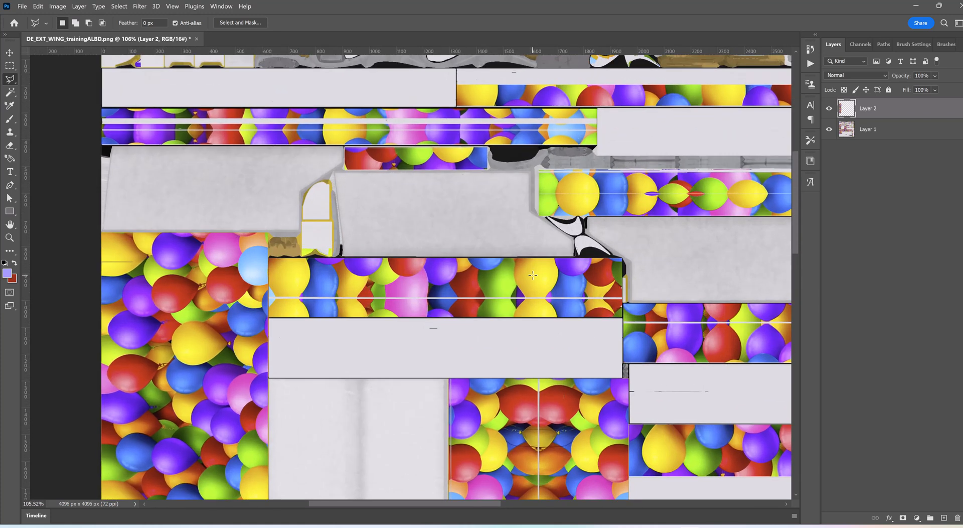
scroll(533, 275, "down", 8, "alt")
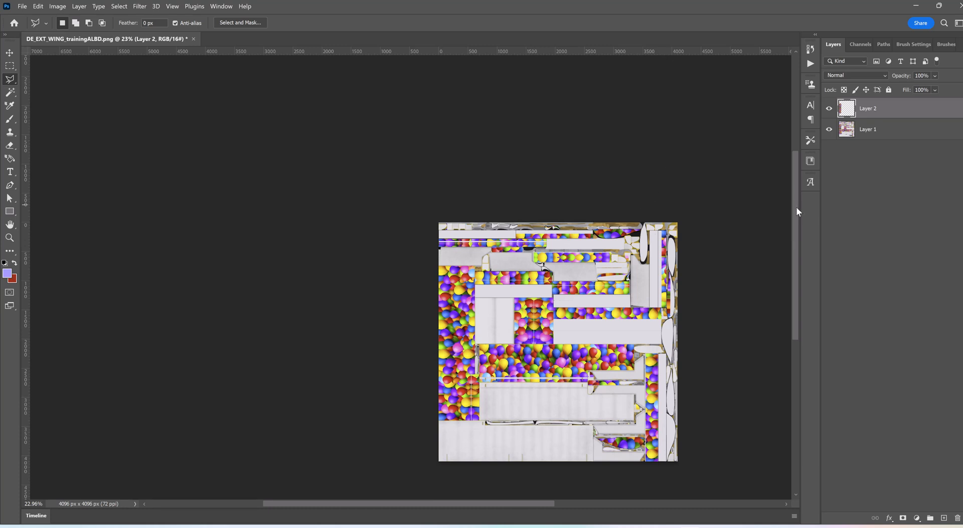
left_click_drag(796, 207, 794, 241)
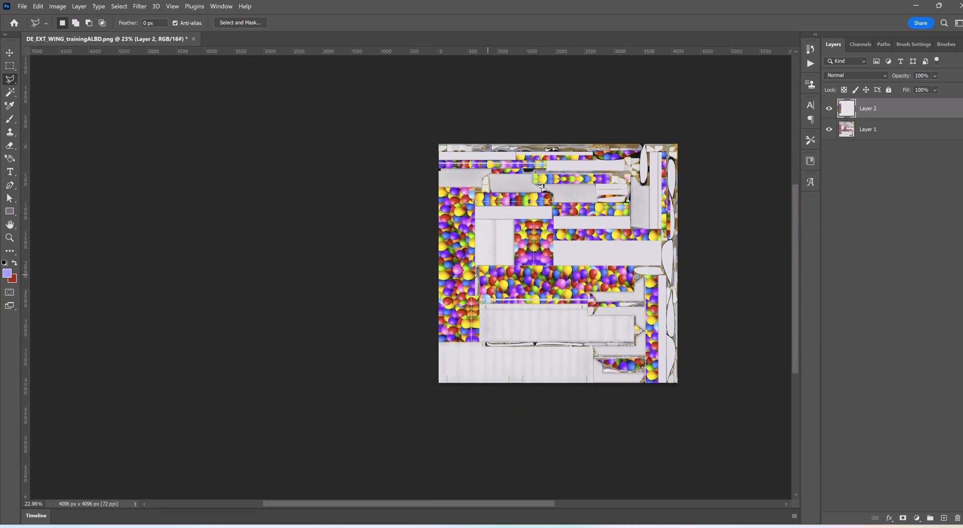
scroll(487, 275, "down", 1)
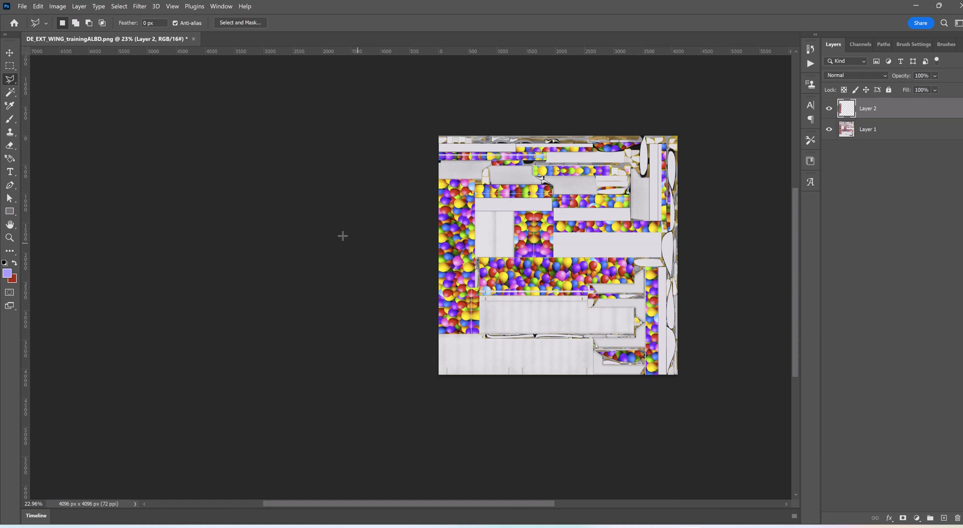
Step: Open the fuselage texture DE_EXT_FUSE_trainingALBD.png from the desktop in Photoshop alongside the wing texture
double_click(651, 8)
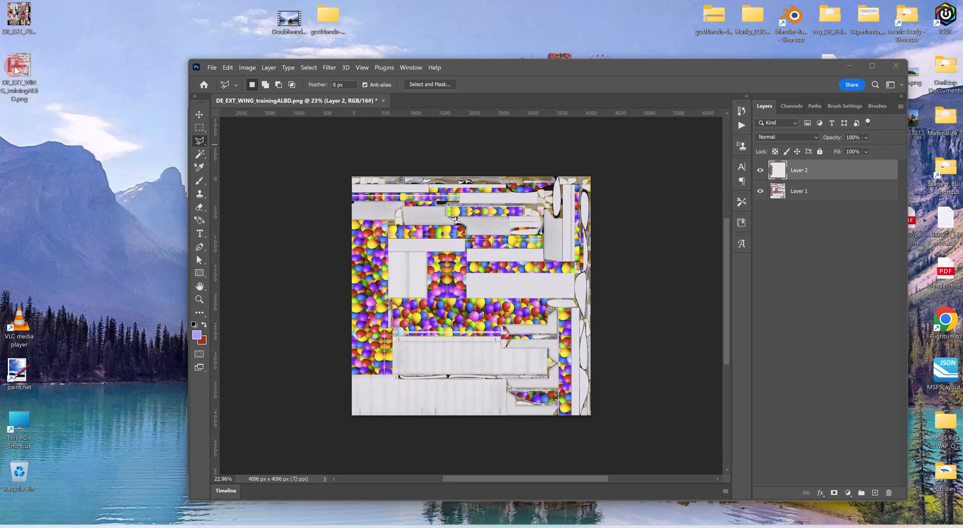
left_click(18, 15)
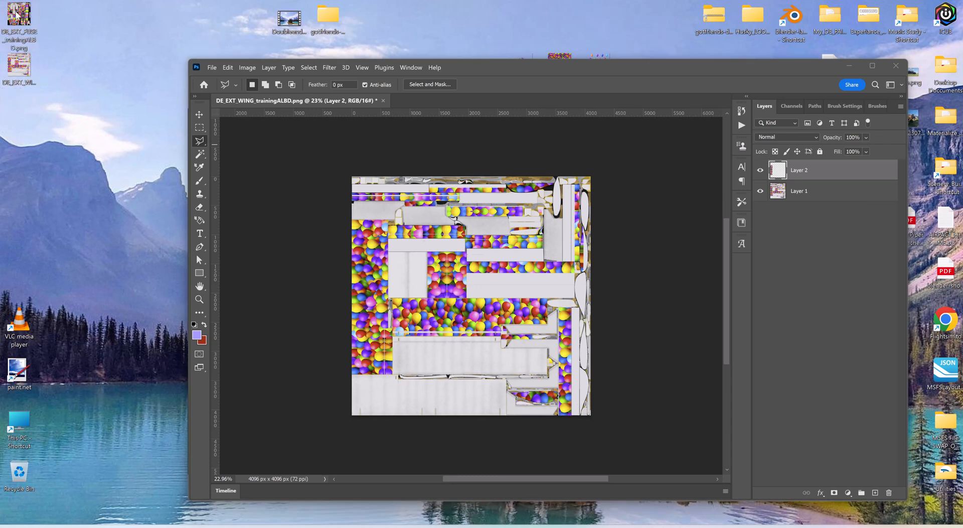
right_click(18, 15)
mouse_move(45, 62)
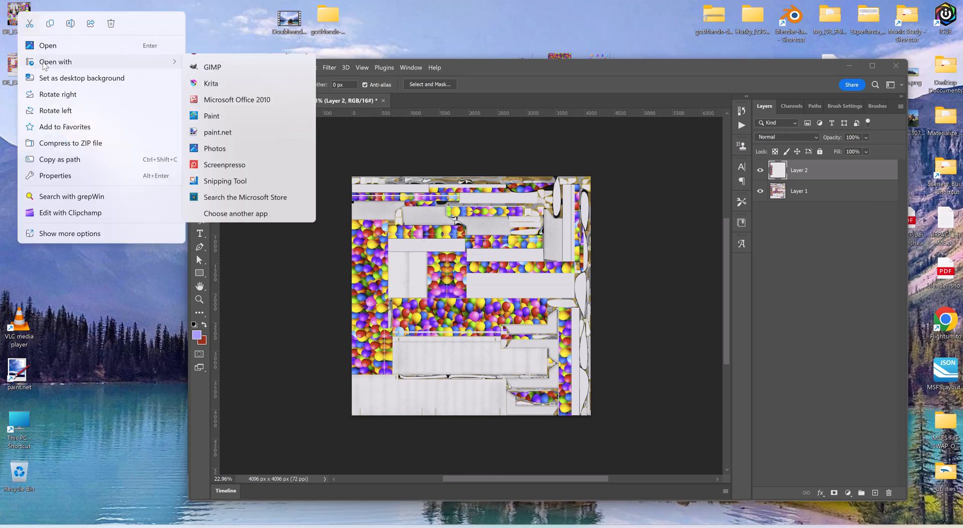
left_click(232, 63)
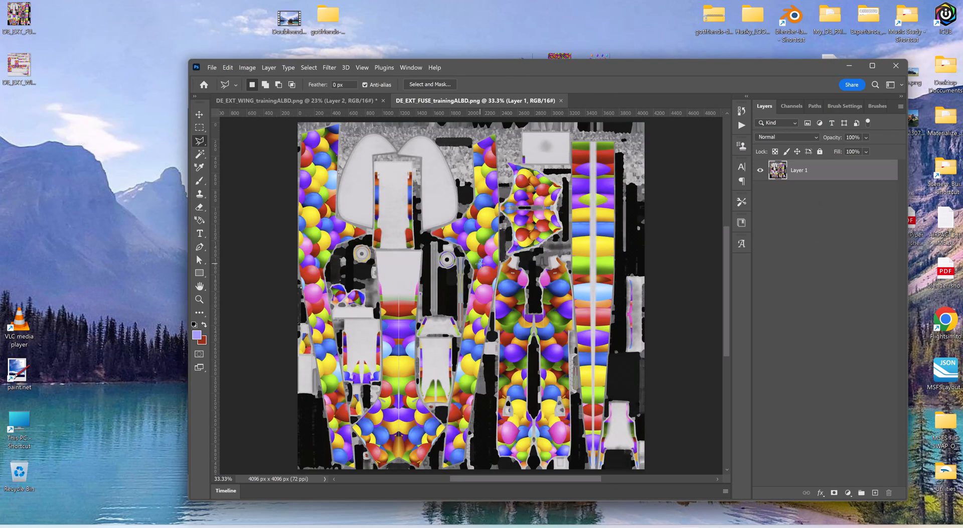
Step: Look over the whole fuselage texture for unpainted strips running through the balloon panels
scroll(480, 263, "up", 2)
scroll(480, 263, "up", 1)
scroll(465, 281, "down", 2)
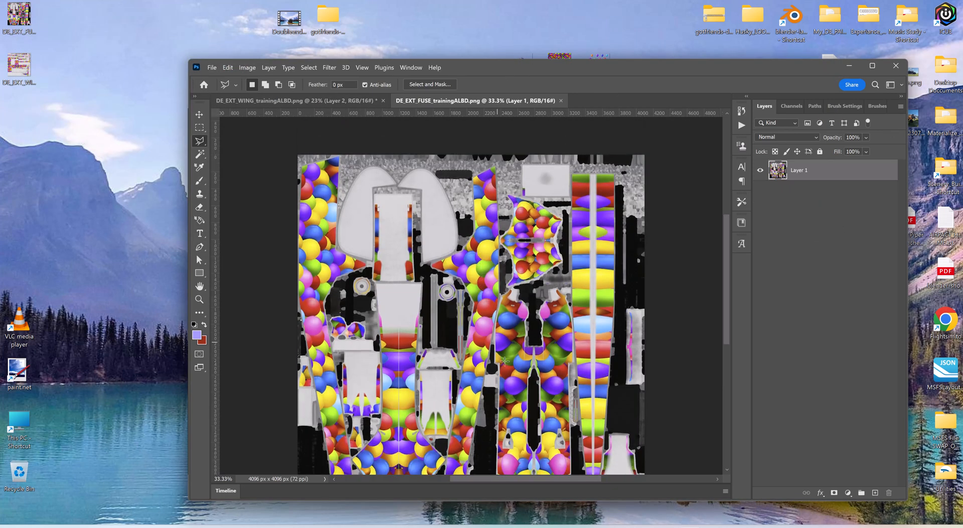
scroll(505, 368, "down", 1)
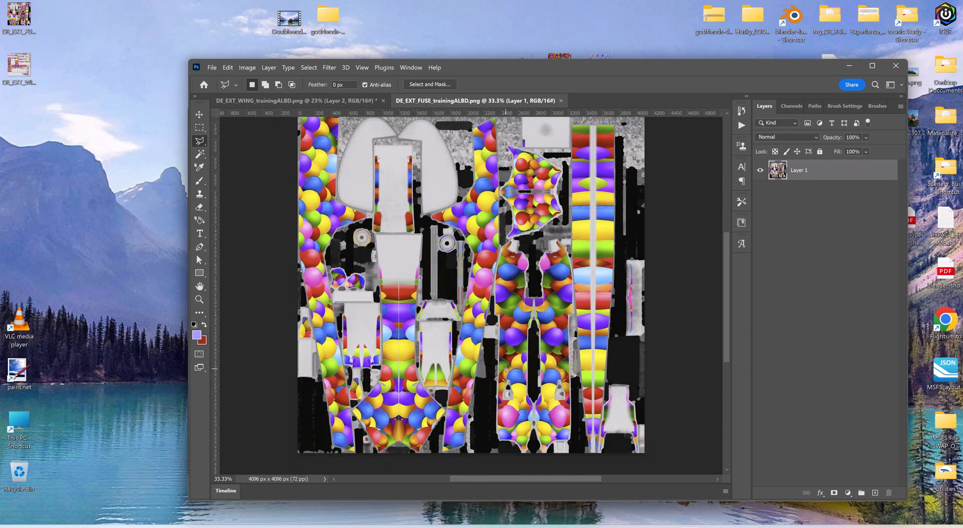
scroll(505, 369, "up", 3)
scroll(412, 423, "down", 2)
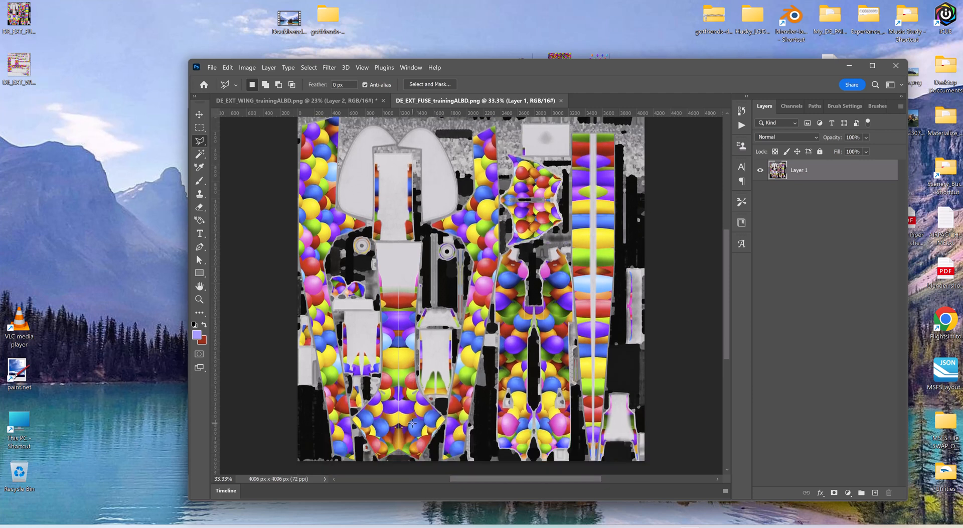
scroll(412, 423, "down", 1)
key("super")
left_click(759, 418)
scroll(407, 396, "up", 5, "alt")
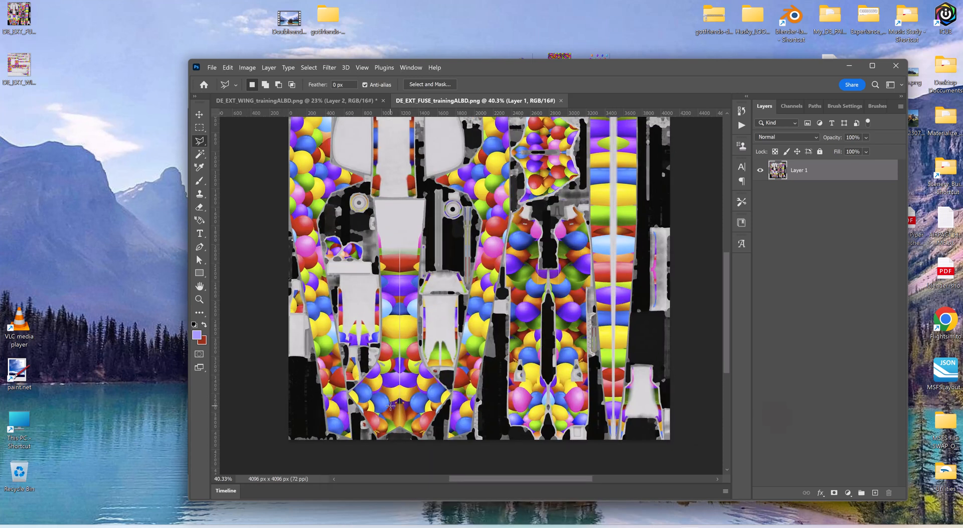
Step: Maximize the window and inspect the fuselage balloon panels up close, down to the grey centre line crossing the red and purple balloons
left_click(872, 65)
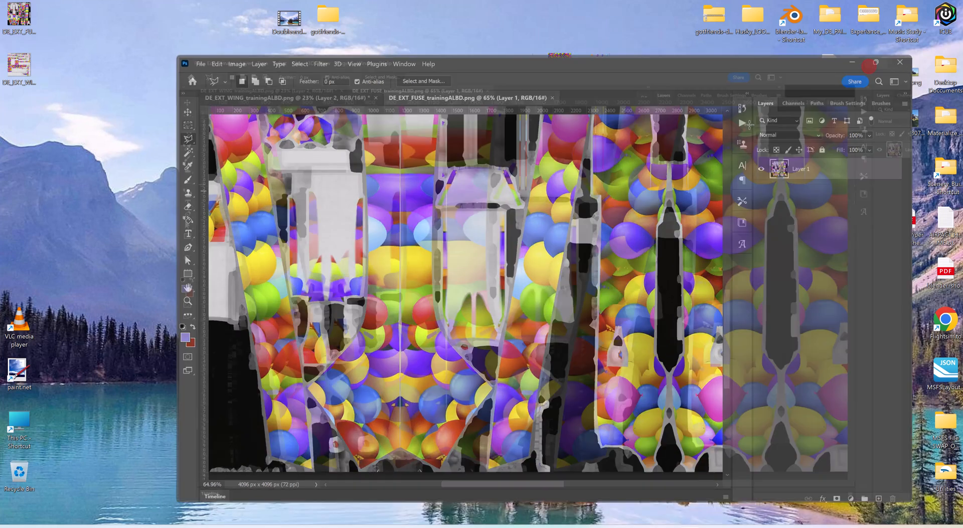
scroll(259, 213, "up", 2, "alt")
scroll(259, 213, "up", 2, "alt")
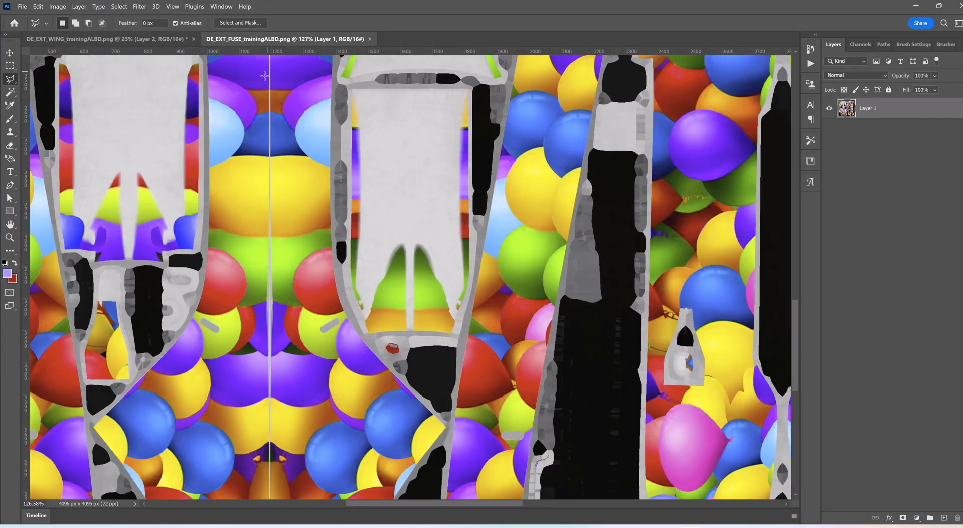
scroll(272, 76, "right", 6, "ctrl")
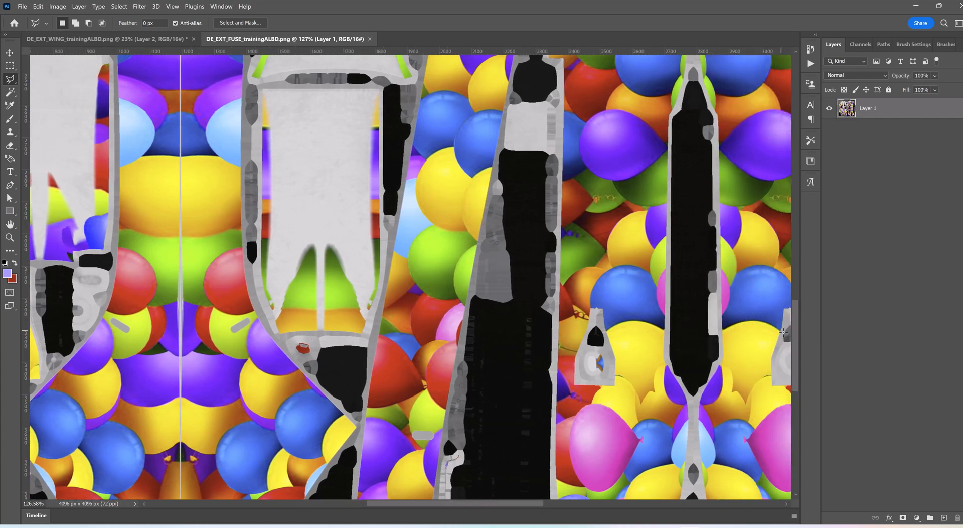
left_click_drag(794, 340, 801, 279)
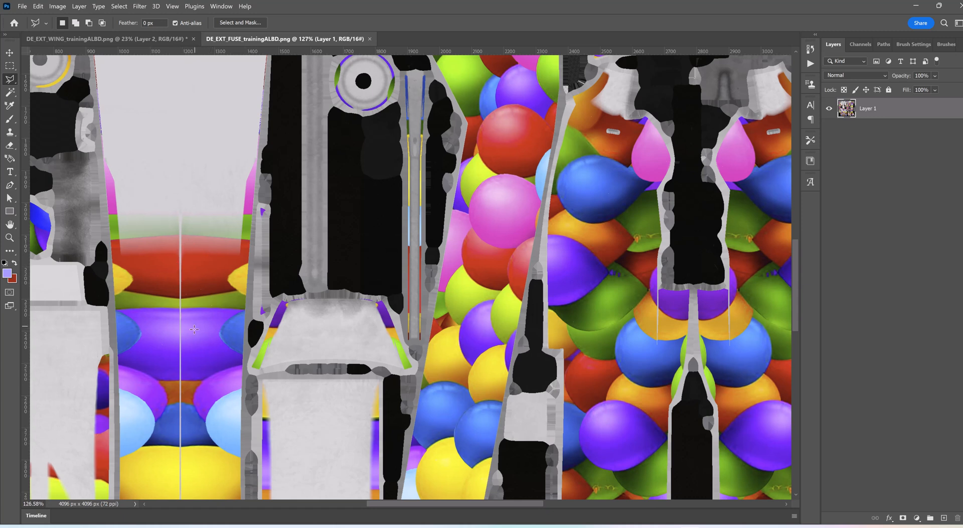
scroll(175, 315, "down", 1)
scroll(175, 314, "up", 5, "alt")
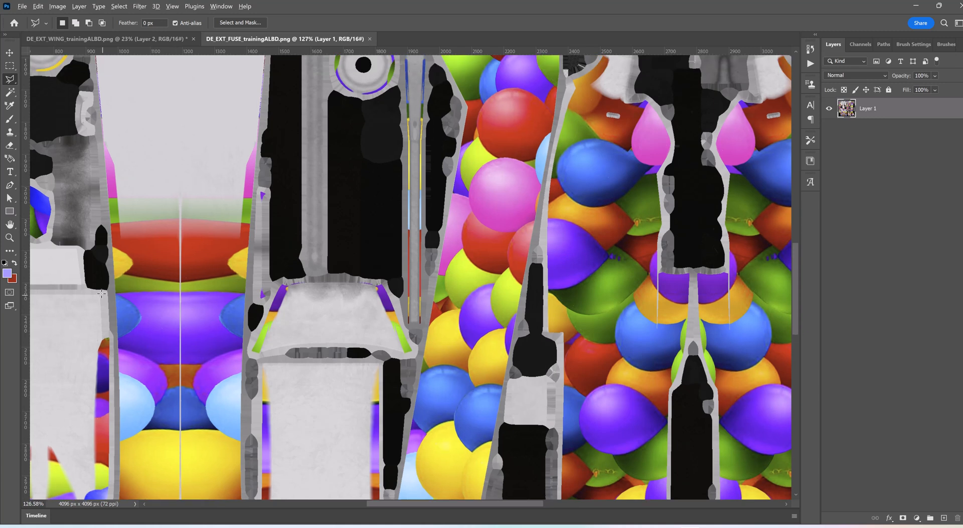
scroll(143, 216, "up", 1, "alt")
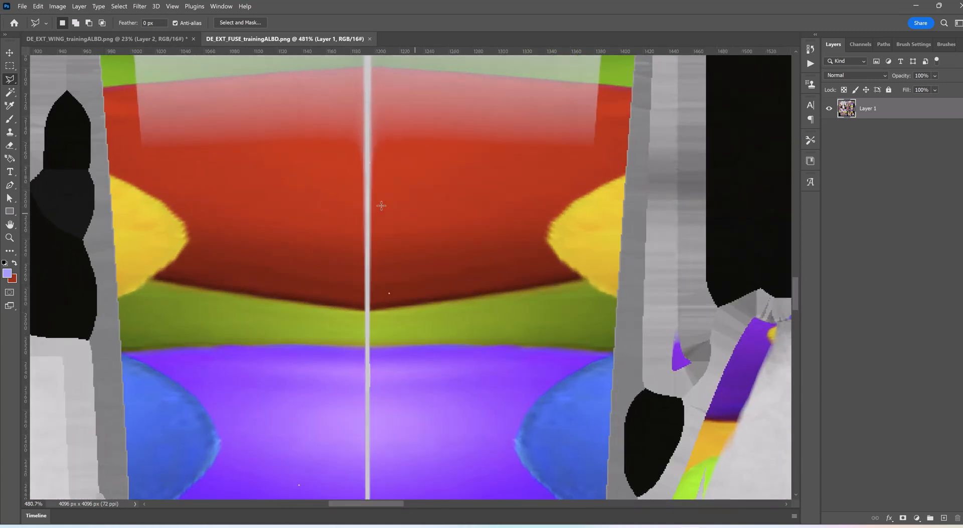
Step: Switch to the Clone Stamp tool and set its brush size to 105 px
left_click(10, 133)
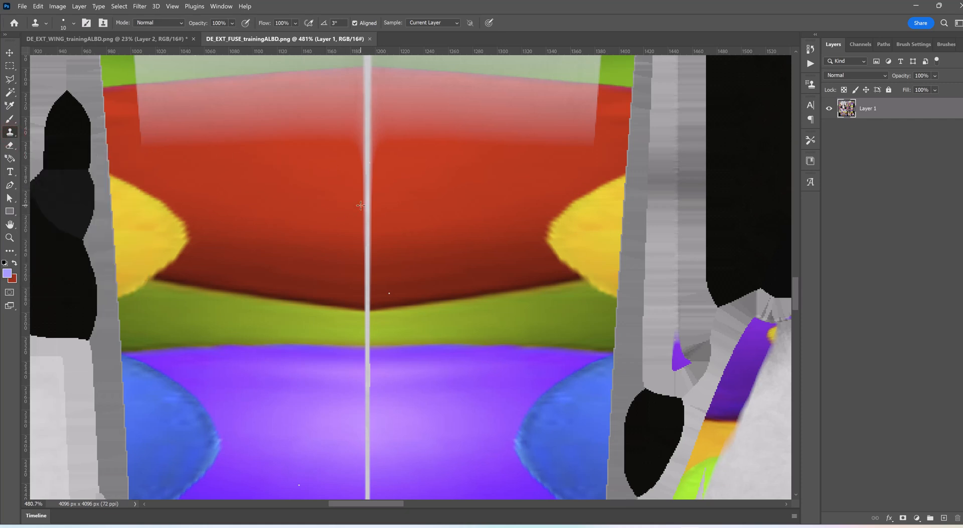
key("bracketleft")
key("bracketleft")
key("bracketleft")
key("bracketright")
key("bracketright")
key("bracketright")
key("bracketright")
key("bracketright")
key("bracketright")
key("bracketleft")
key("bracketleft")
key("bracketleft")
key("bracketleft")
key("bracketleft")
key("bracketleft")
key("bracketleft")
key("bracketleft")
key("bracketleft")
key("bracketleft")
key("bracketleft")
key("bracketleft")
key("bracketleft")
key("bracketleft")
left_click(74, 23)
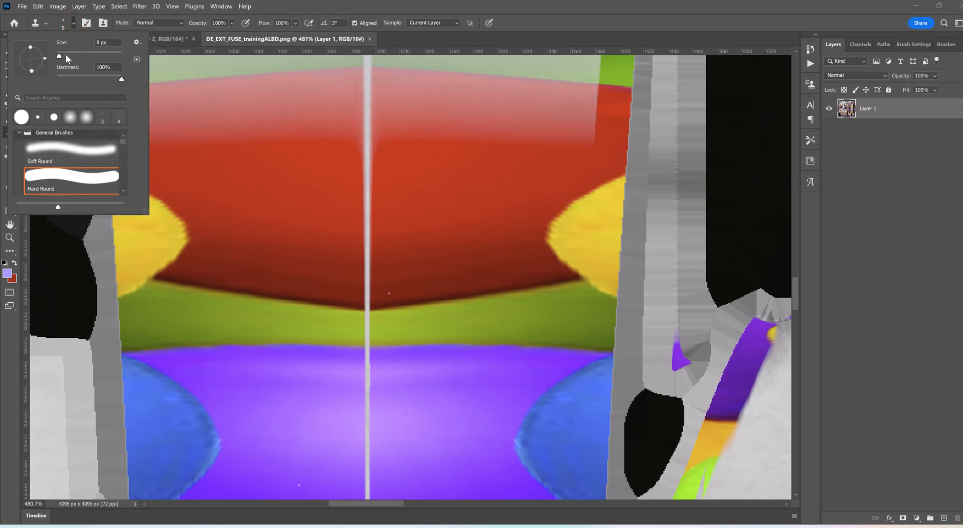
left_click_drag(59, 55, 90, 59)
left_click(565, 26)
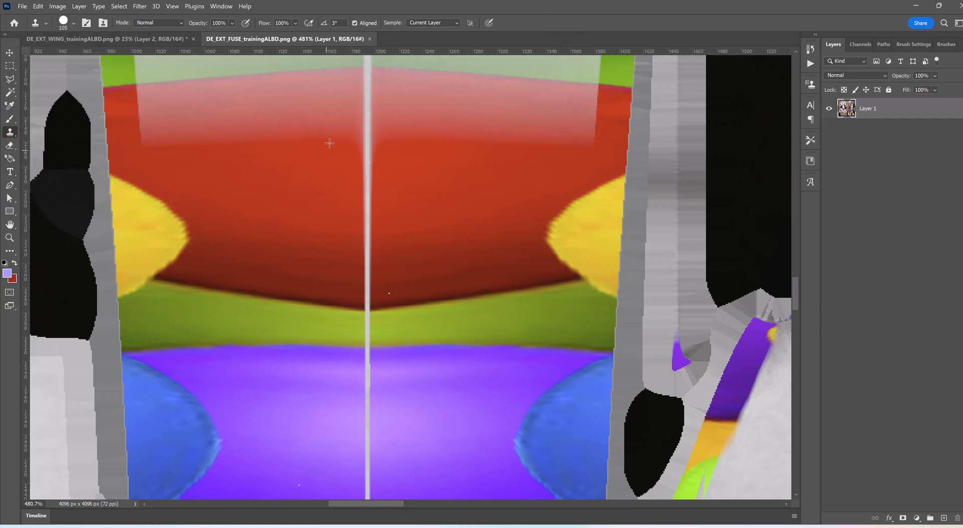
Step: Try cloning the red balloon over the grey centre line, and set the Clone Stamp brush size to 17 px
left_click(355, 102, "alt")
left_click_drag(366, 95, 366, 108)
left_click(73, 23)
left_click_drag(89, 55, 62, 55)
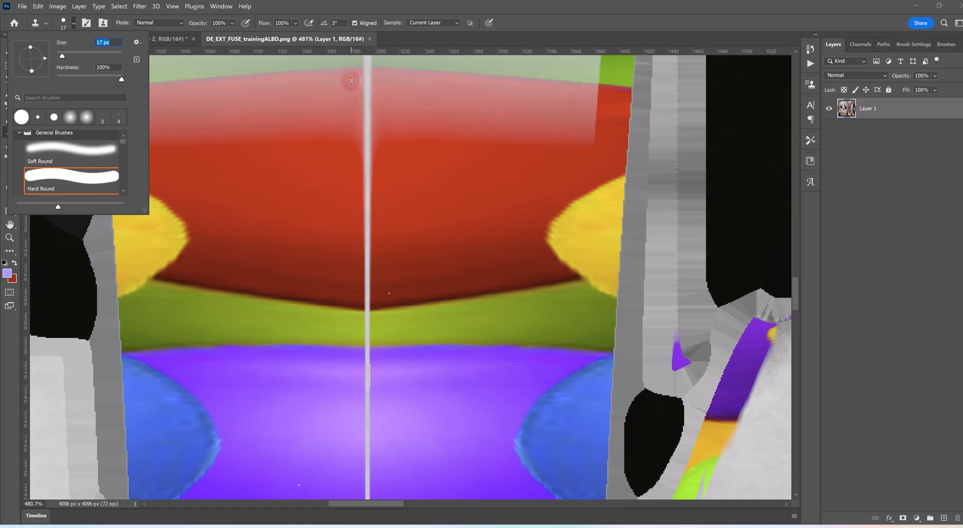
key("Return")
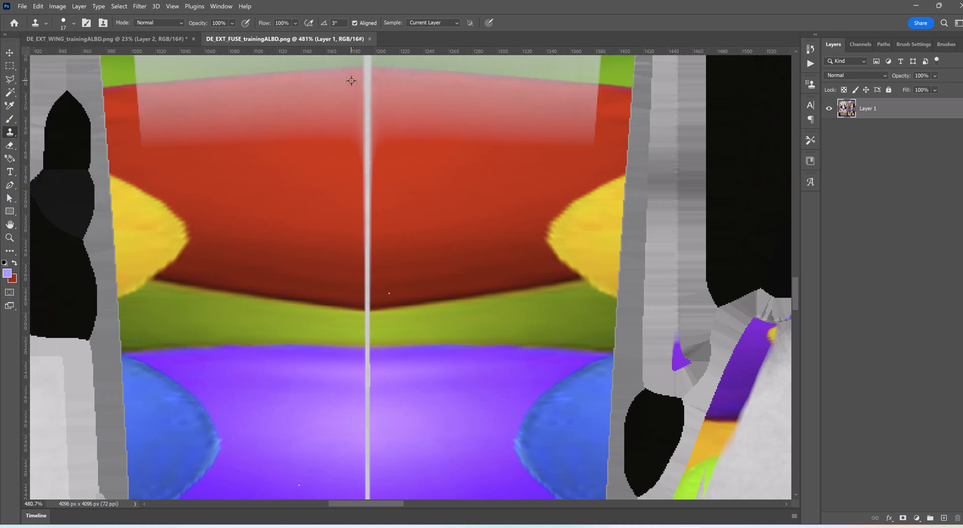
Step: Try cloning the adjacent red balloon areas over the grey centre line and the streak beside it, and undo the strokes
left_click(351, 81, "alt")
left_click_drag(368, 80, 366, 303)
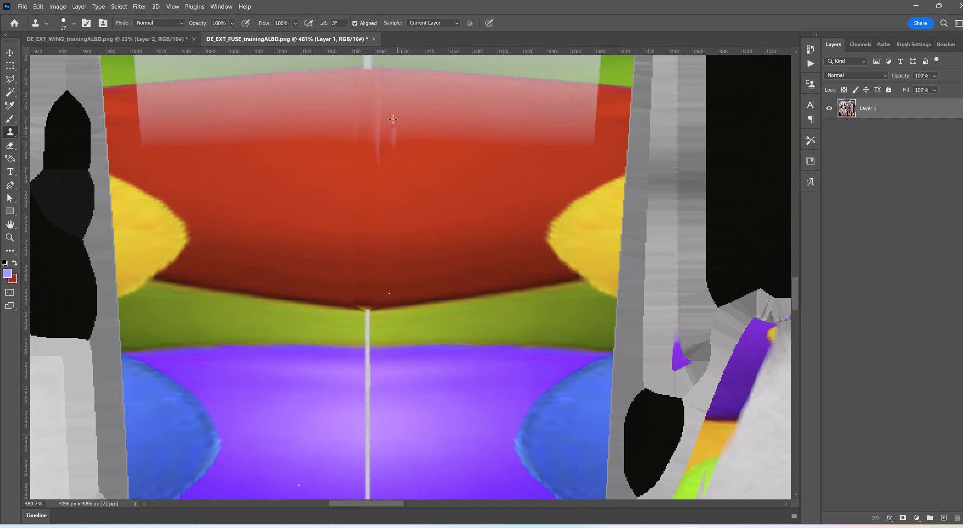
left_click(387, 78, "alt")
left_click_drag(379, 79, 377, 159)
scroll(399, 256, "down", 3)
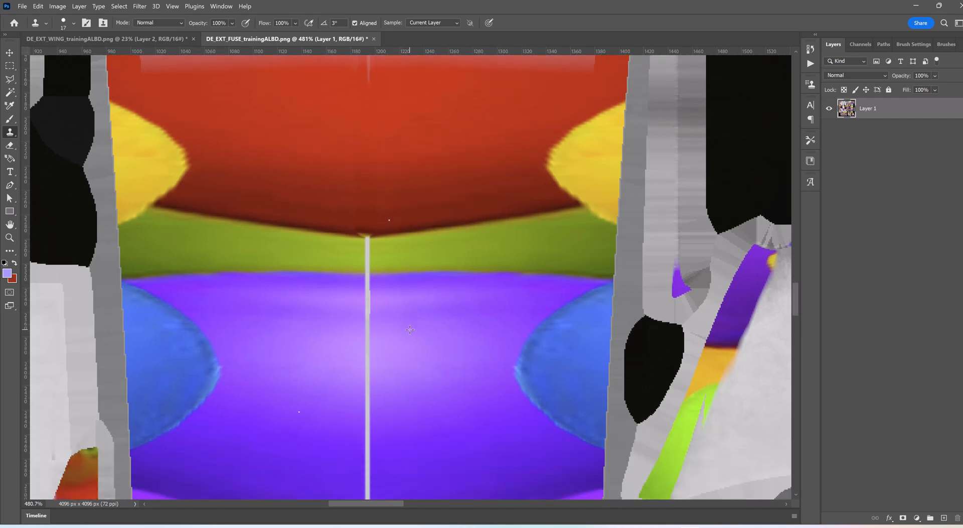
scroll(396, 296, "up", 1)
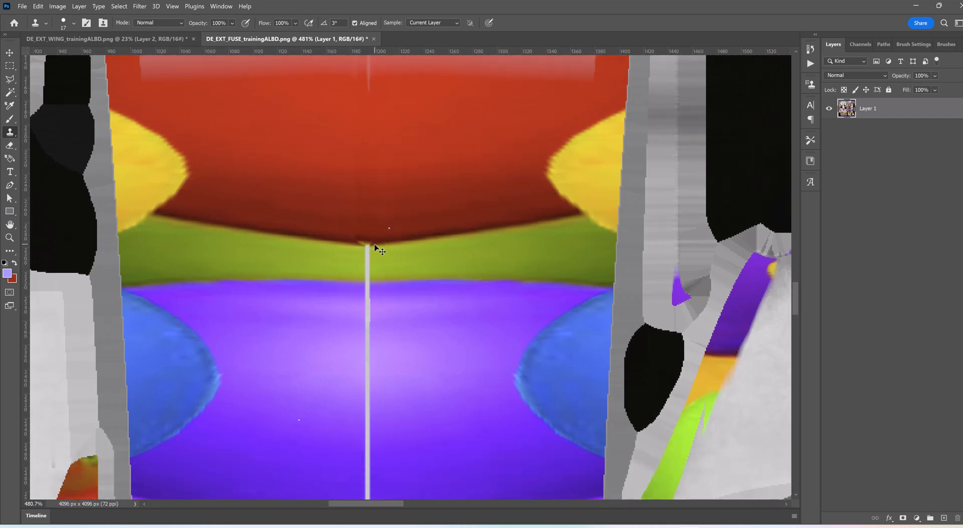
key("ctrl+z")
key("ctrl+z")
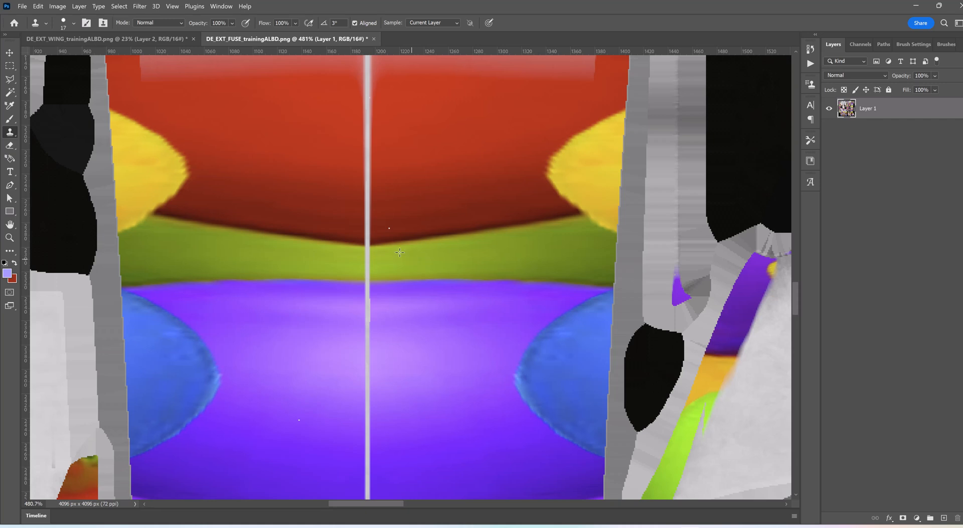
Step: Select a narrow vertical strip of the red, green and purple balloons just left of the grey centre line with the Polygonal Lasso
left_click(10, 80)
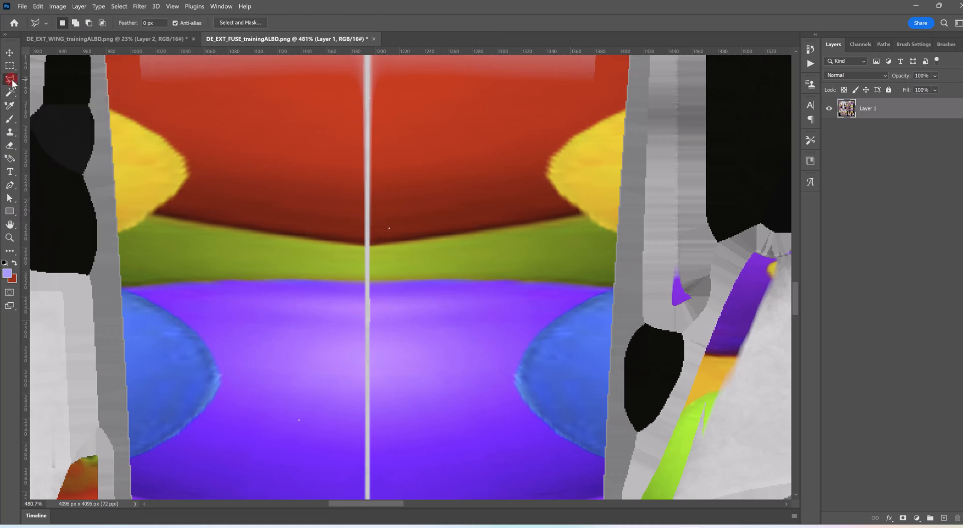
left_click(355, 70)
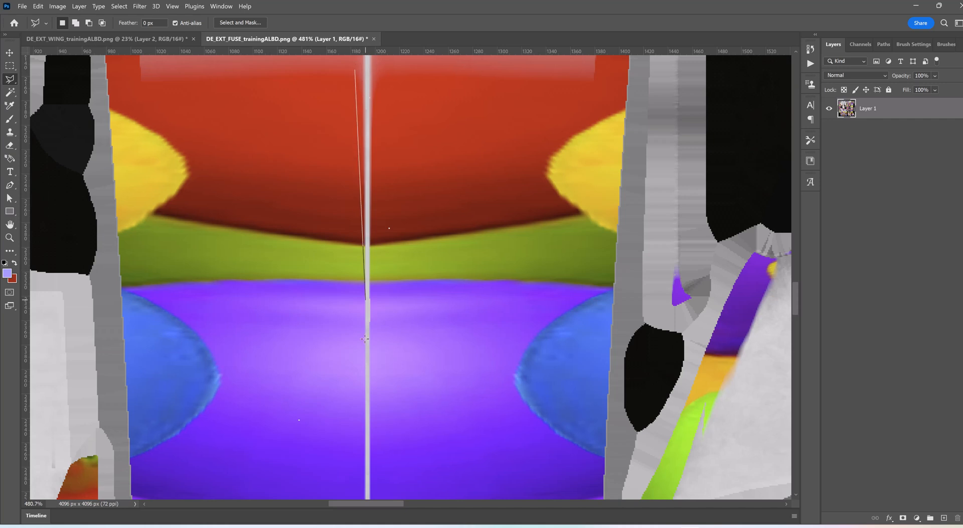
left_click(359, 494)
left_click(320, 493)
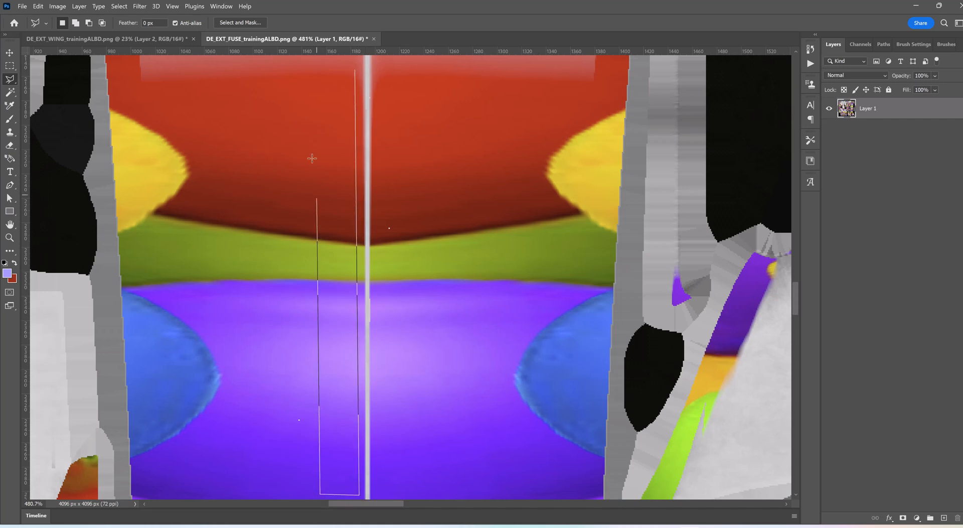
left_click(320, 74)
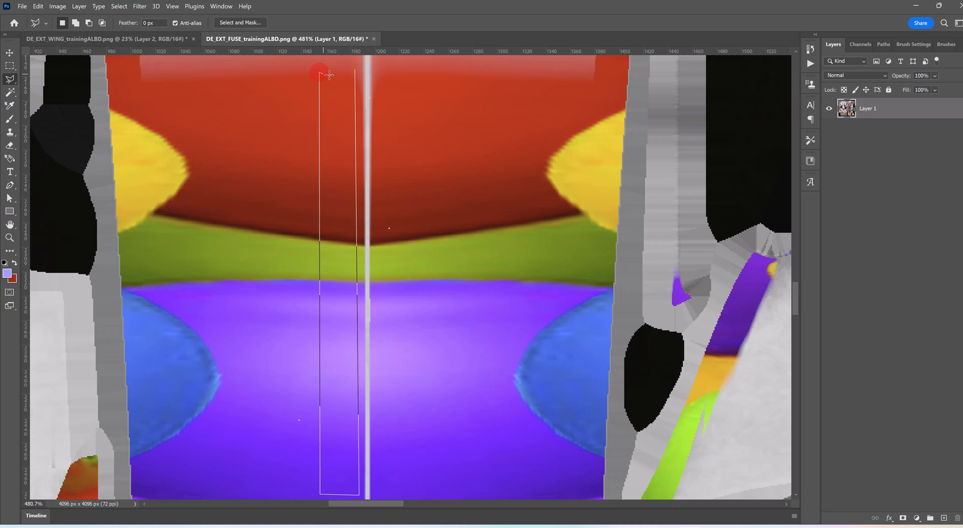
left_click(355, 71)
Step: Copy the selected balloon strip and paste it as a new layer
left_click(40, 8)
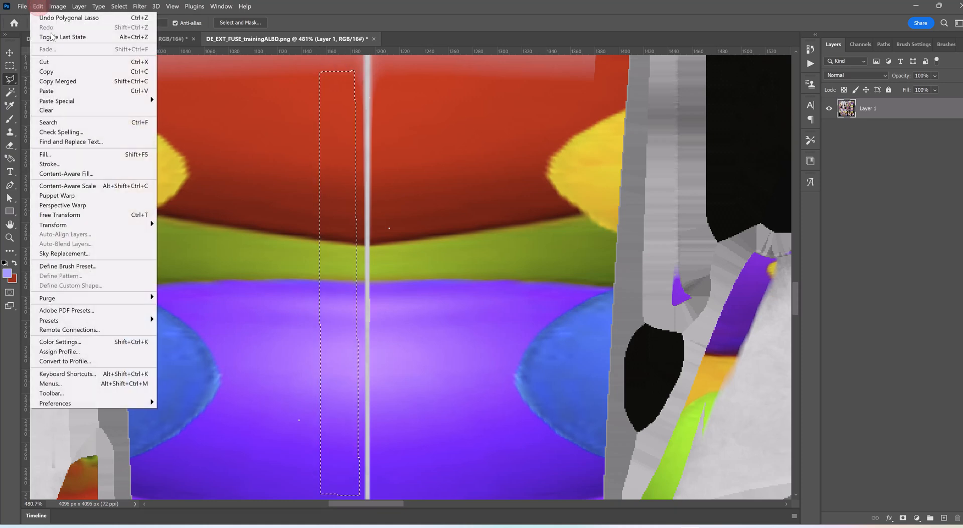
left_click(57, 72)
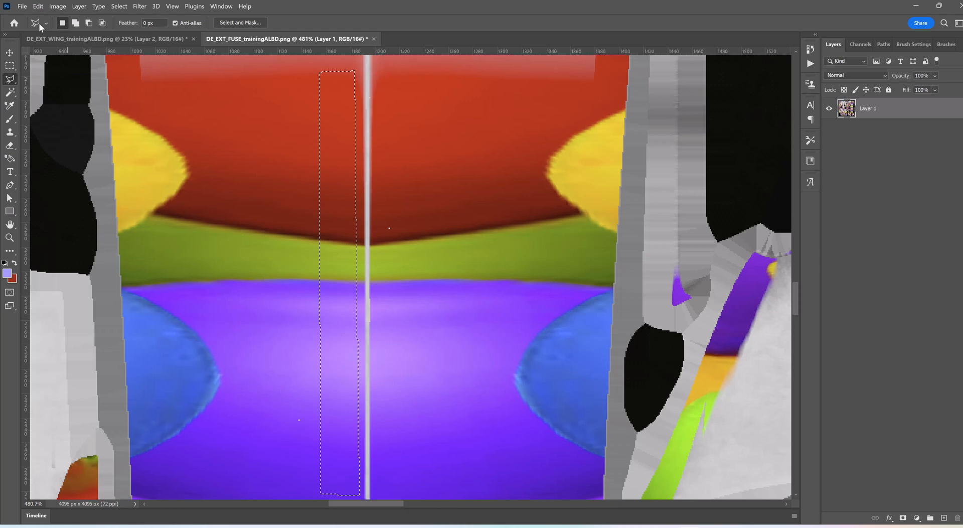
left_click(38, 6)
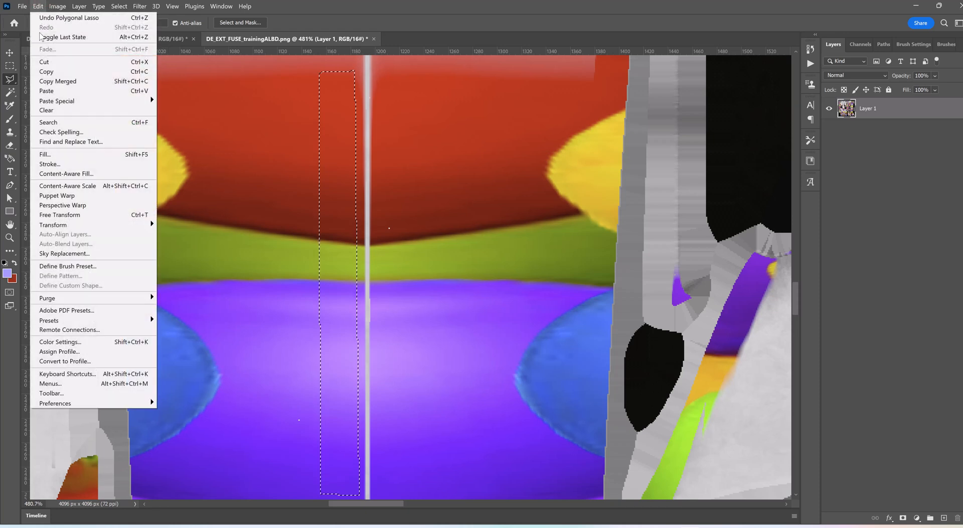
left_click(49, 91)
Step: Free Transform the pasted strip, stretching its right edge over most of the grey centre line while keeping its left edge in place
key("ctrl+t")
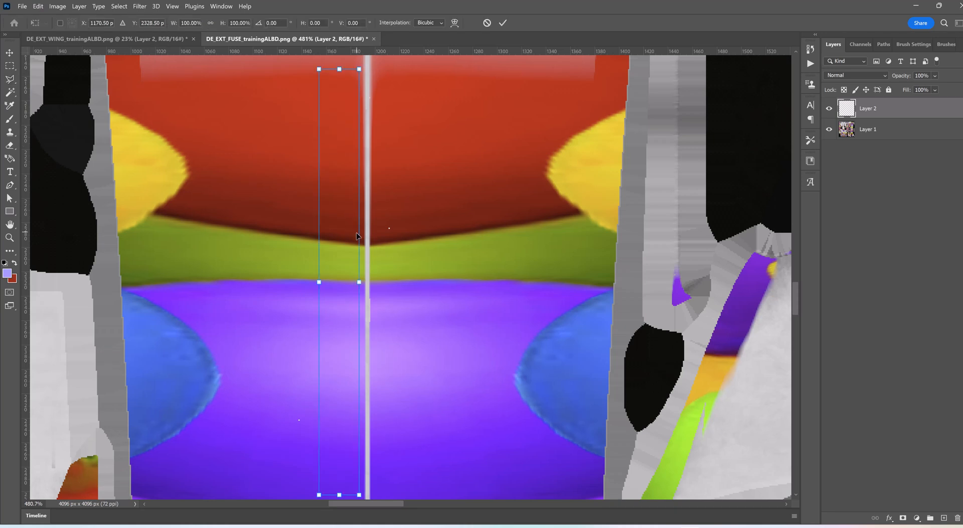
left_click_drag(332, 253, 346, 248)
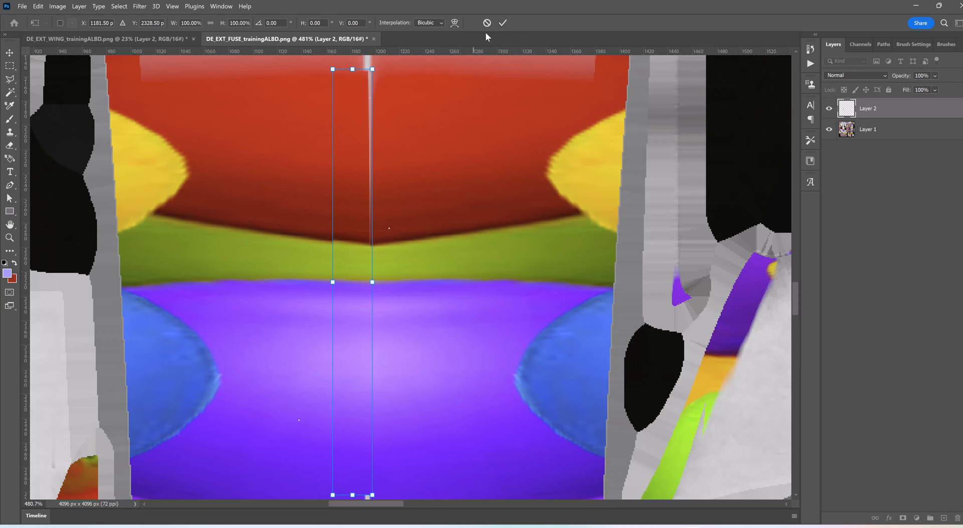
key("ctrl+z")
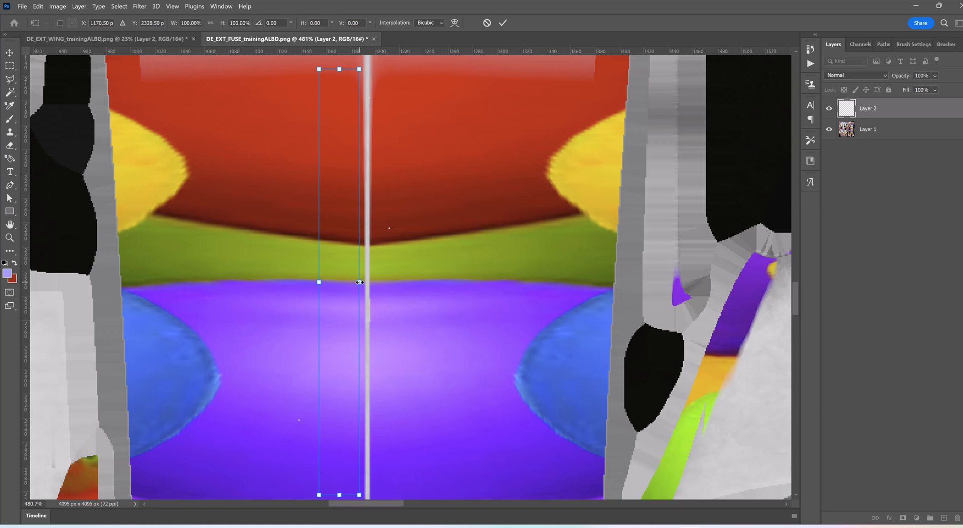
left_click_drag(359, 282, 370, 282)
left_click(503, 23)
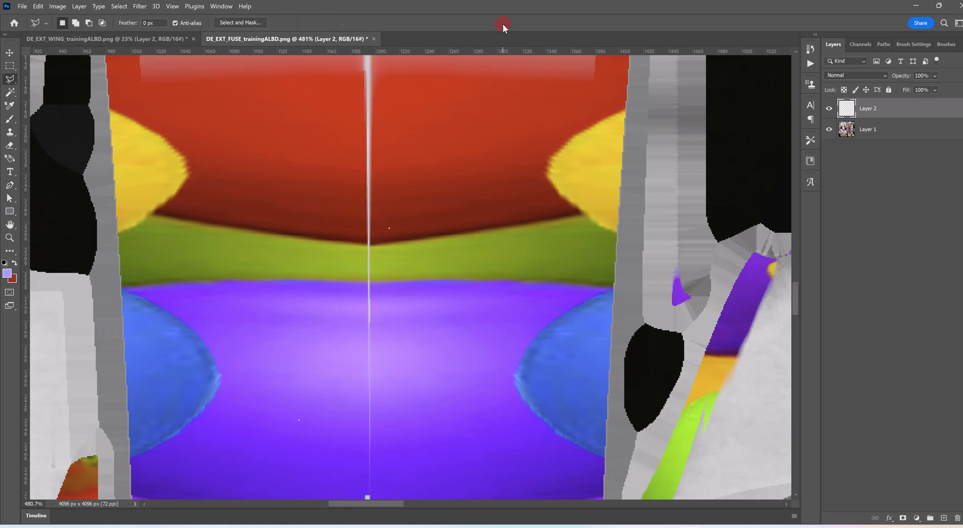
Step: Restore the window to a smaller size and duplicate Layer 2 as Layer 2 copy within the fuselage document
left_click(38, 7)
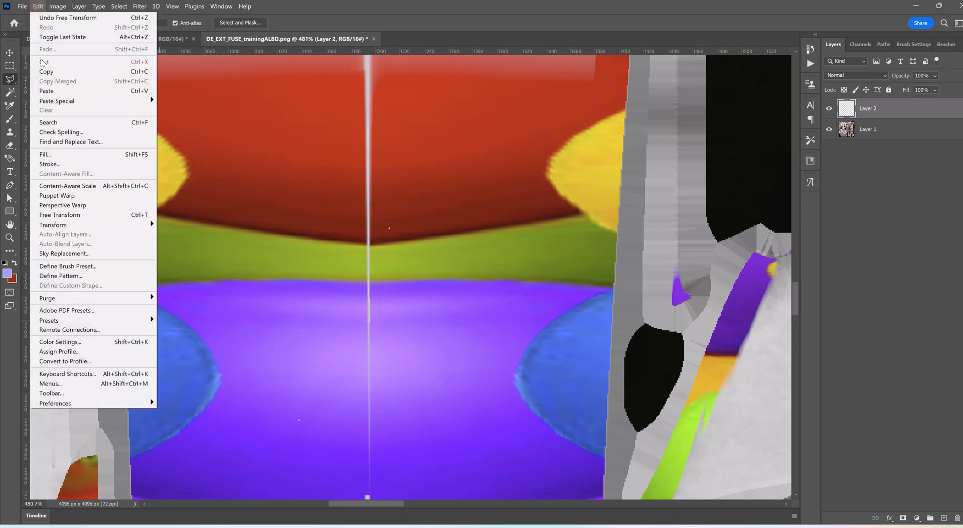
left_click(841, 19)
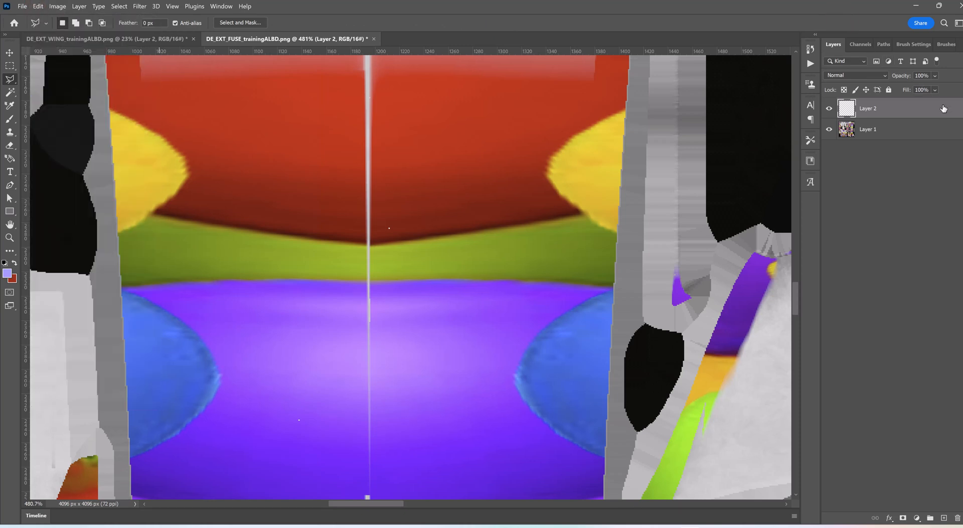
double_click(844, 9)
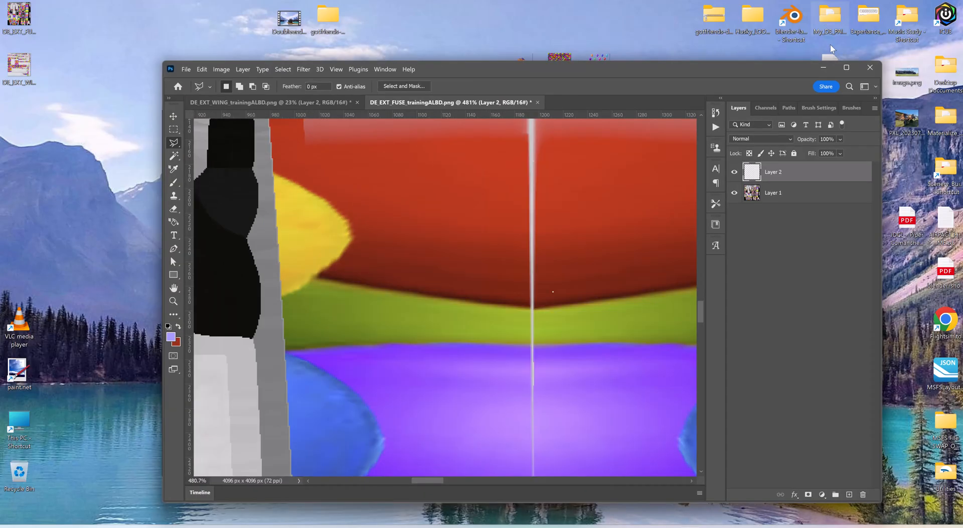
left_click(874, 107)
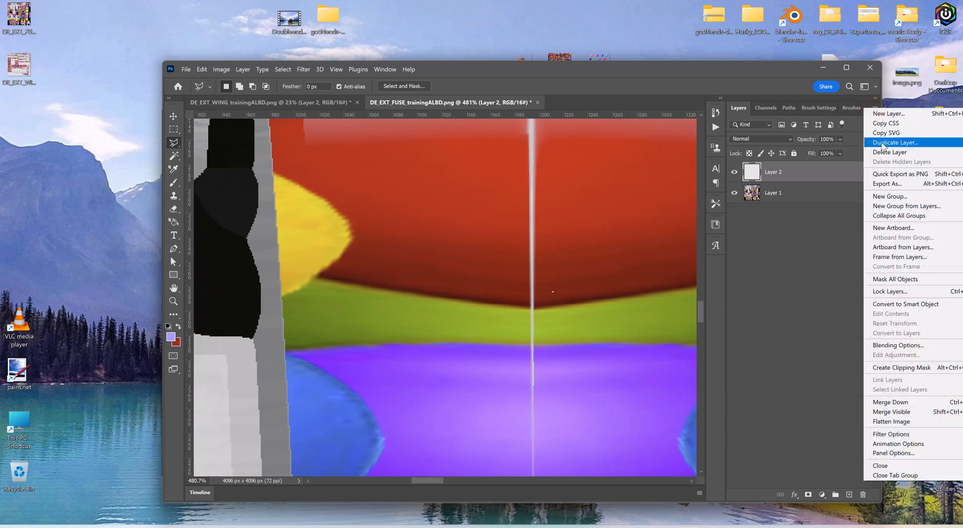
left_click(895, 143)
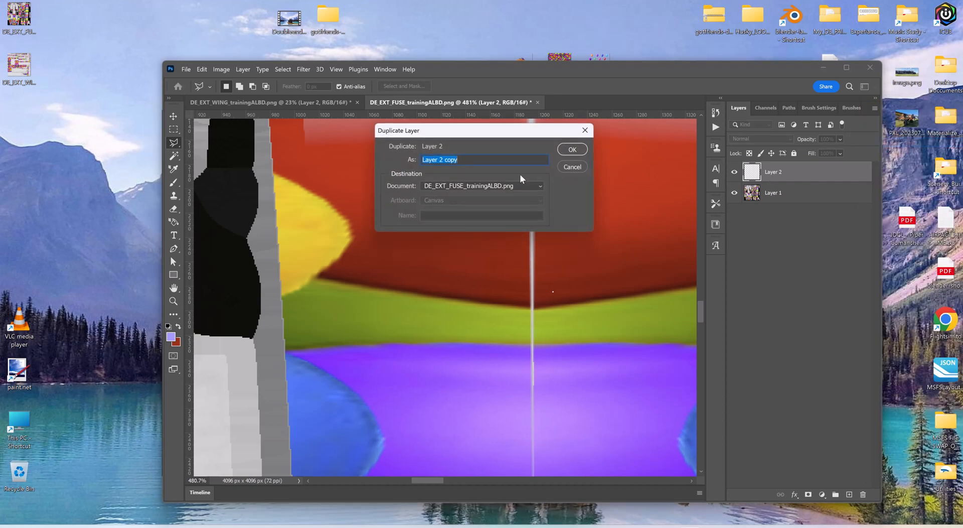
left_click(571, 149)
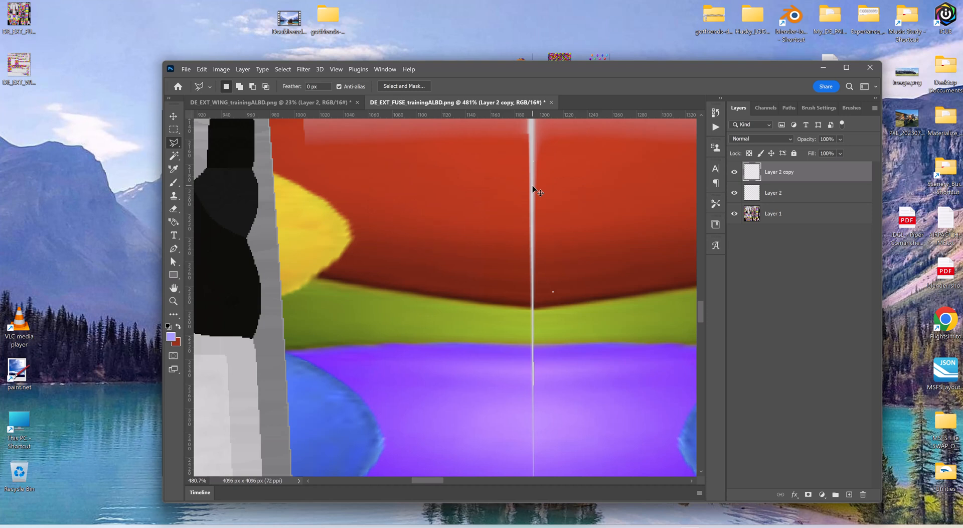
Step: Flip the duplicated balloon strip horizontally with Free Transform
key("ctrl+t")
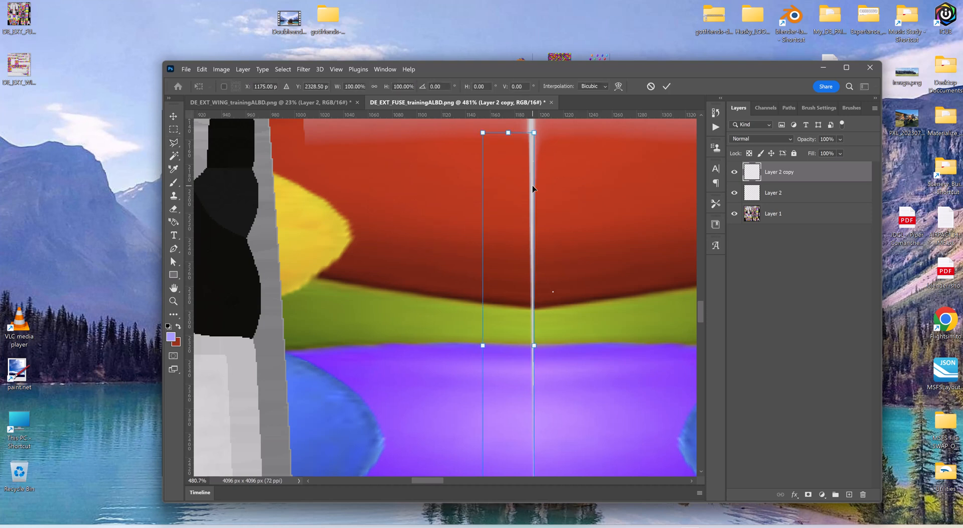
left_click(202, 69)
left_click(216, 287)
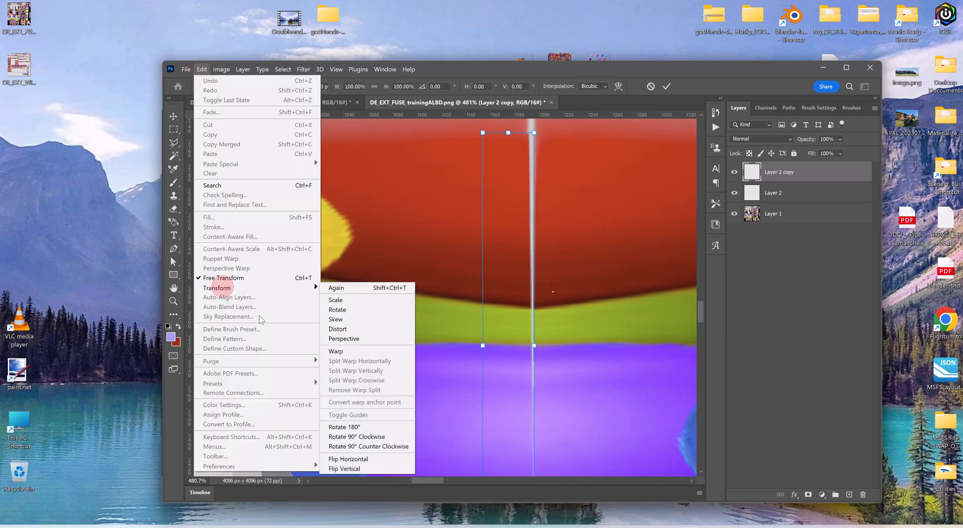
left_click(358, 458)
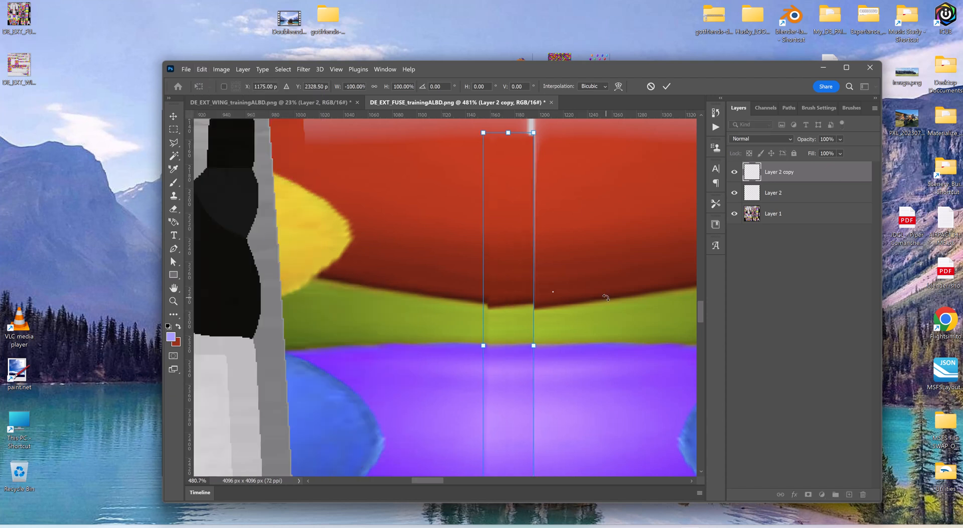
Step: Move the flipped strip right of the centre line to X 1216 px and stretch its left edge over the remaining grey line
key("Right")
key("shift+Right")
key("shift+Right")
key("shift+Right")
key("shift+Right")
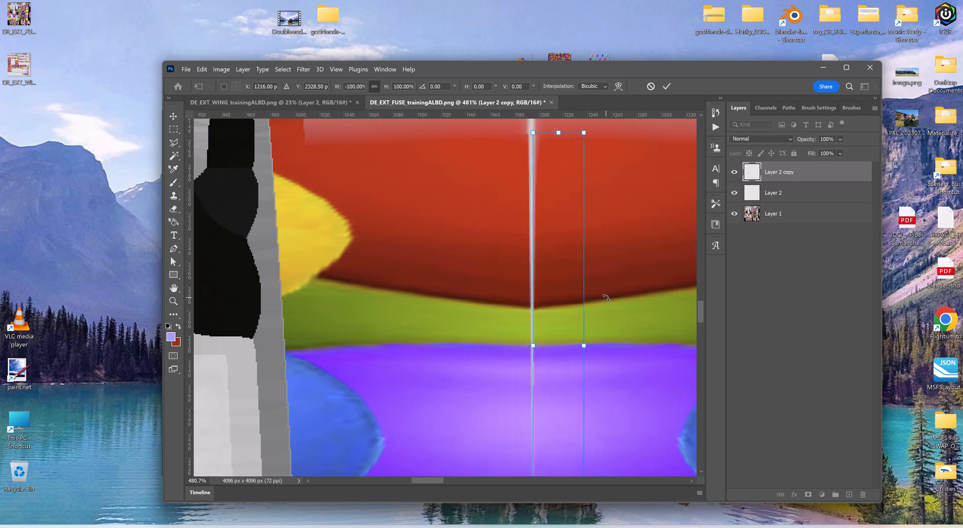
key("Left")
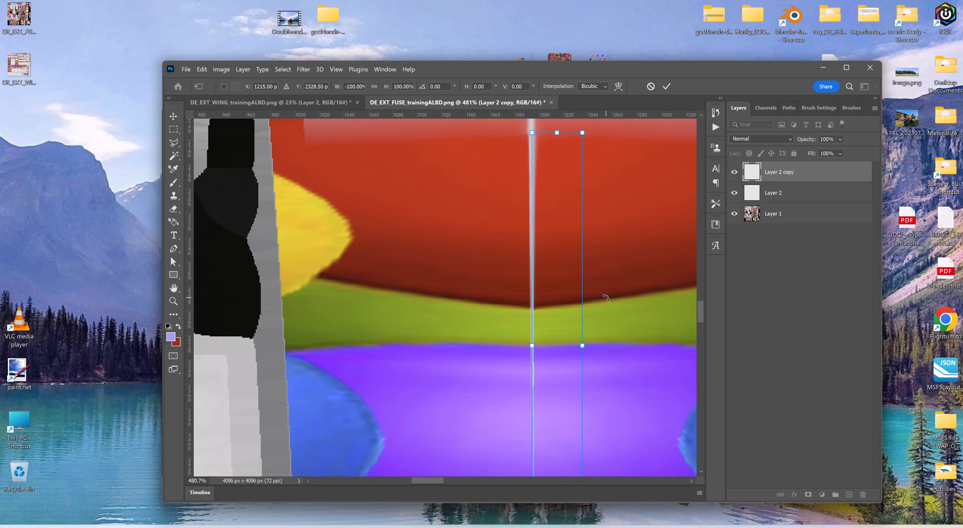
key("Right")
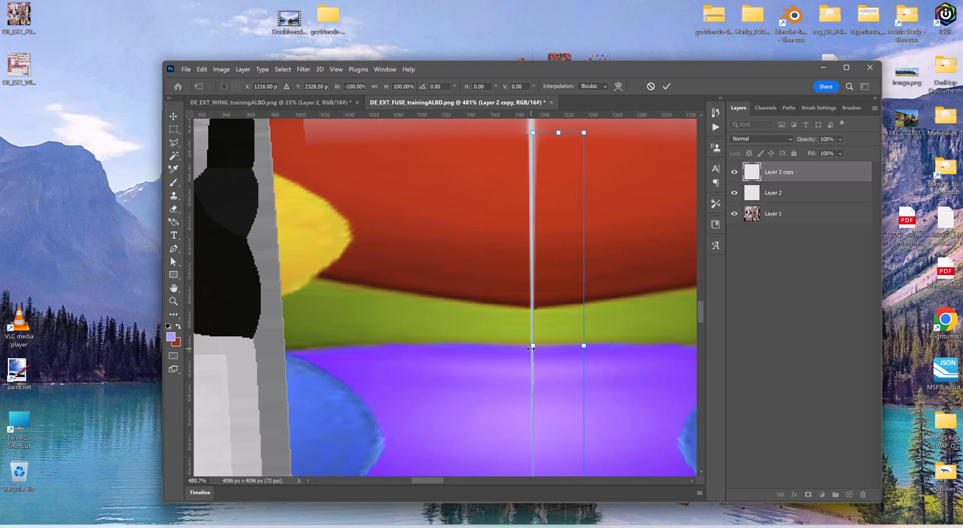
left_click_drag(530, 348, 520, 347)
left_click(667, 87)
scroll(601, 291, "down", 1)
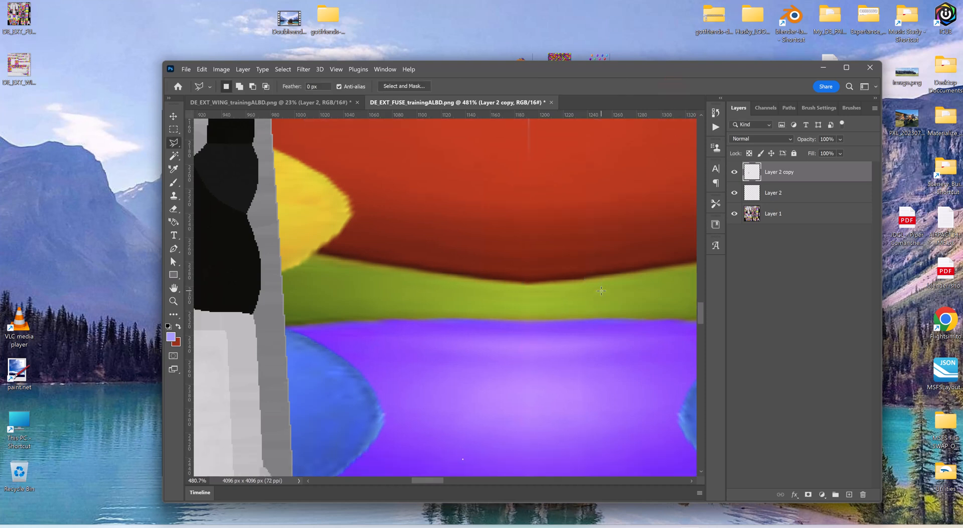
scroll(602, 289, "down", 5, "alt")
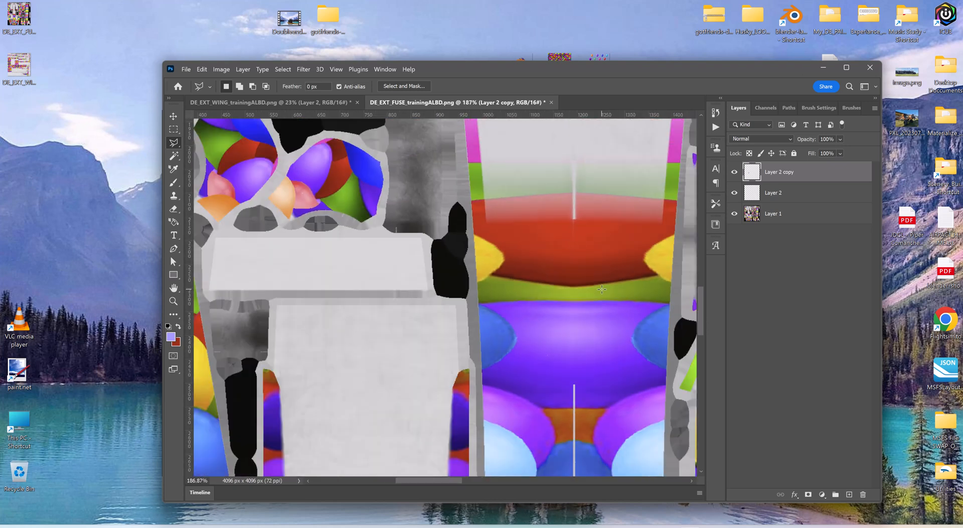
Step: Quit the program without saving the changes to the fuselage and wing textures
left_click(869, 67)
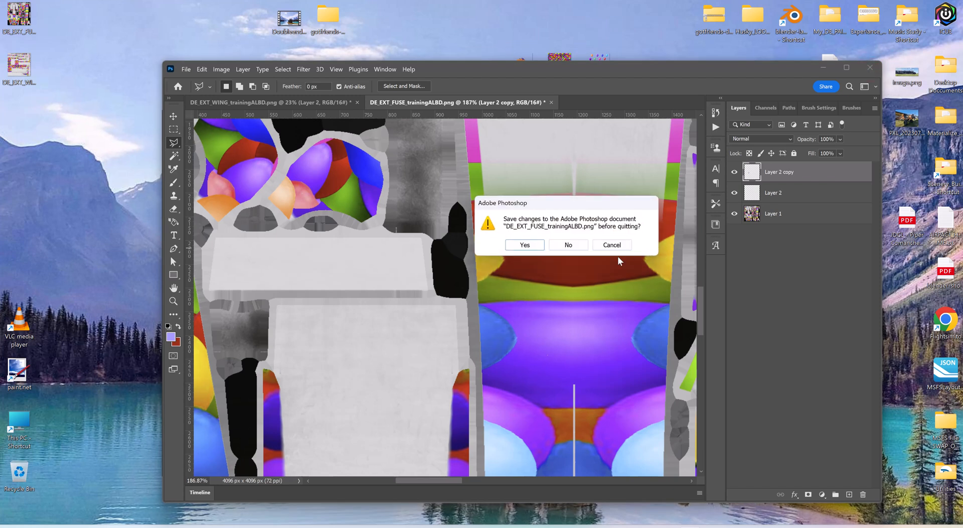
left_click(569, 246)
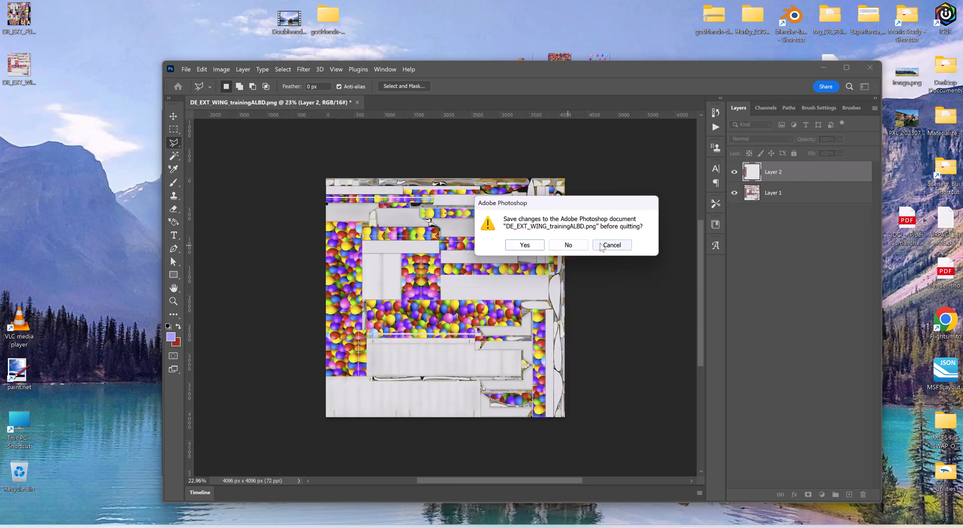
left_click(573, 246)
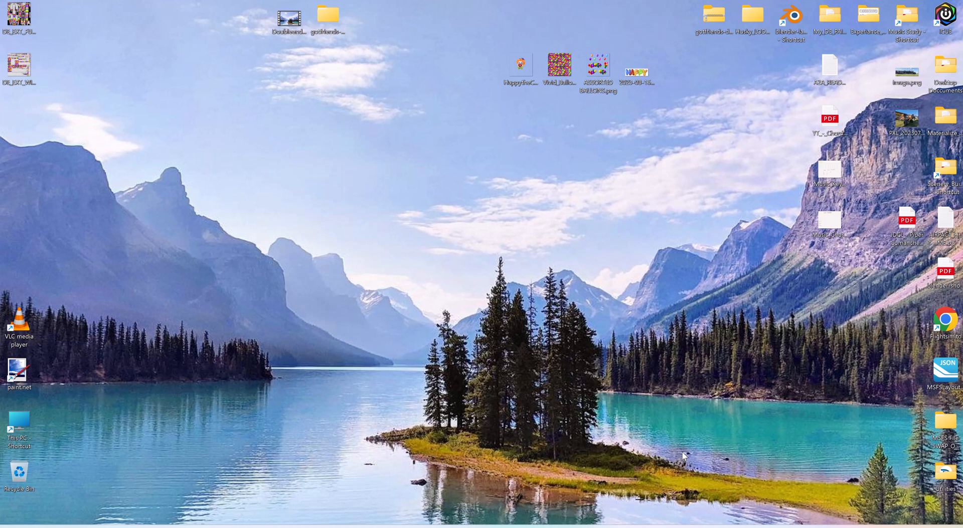
Step: Open the Got Friends Double Ender folder under Community Addons, Aircraft_Liveries on drive E in File Explorer
double_click(20, 424)
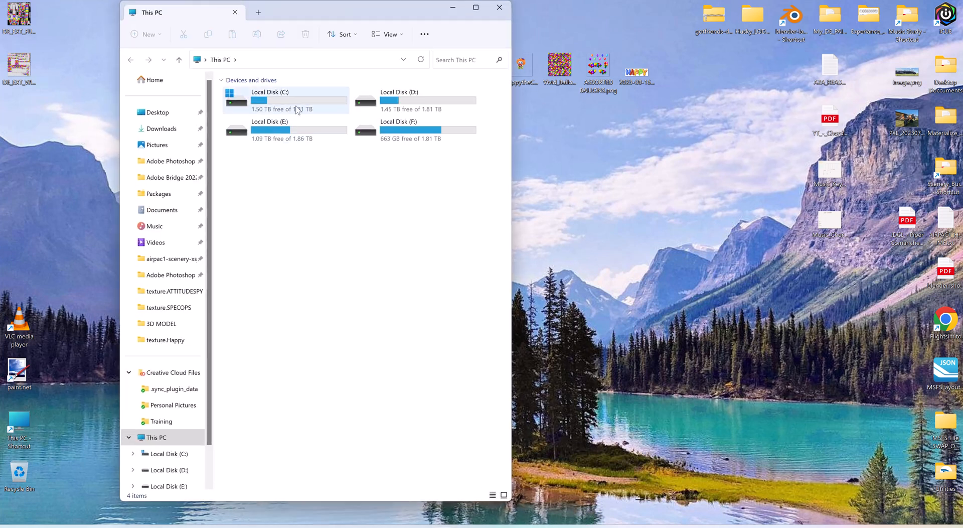
double_click(271, 132)
double_click(254, 95)
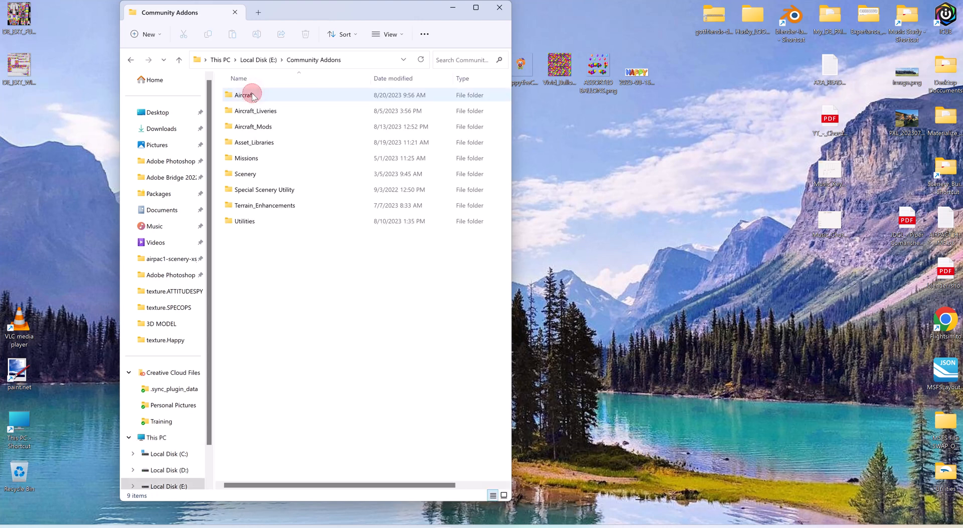
double_click(257, 110)
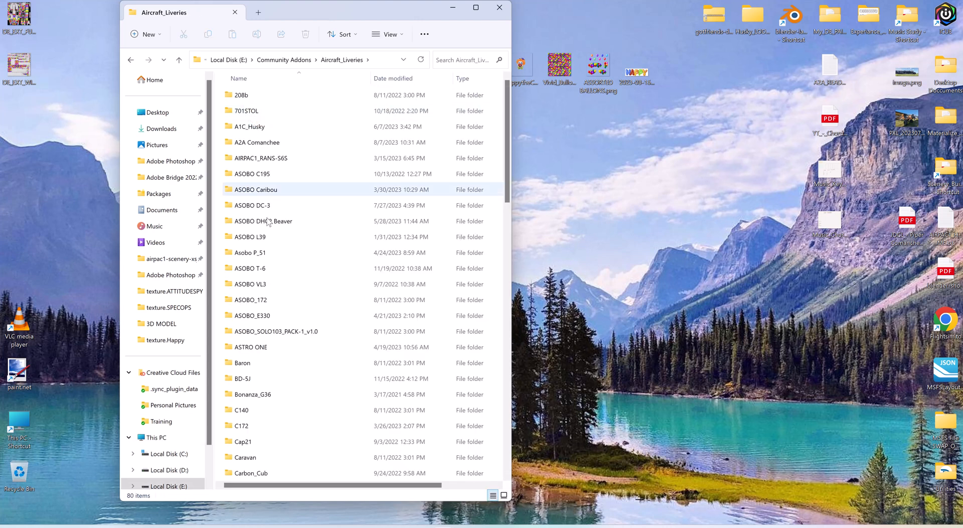
scroll(245, 342, "down", 5)
scroll(246, 342, "down", 8)
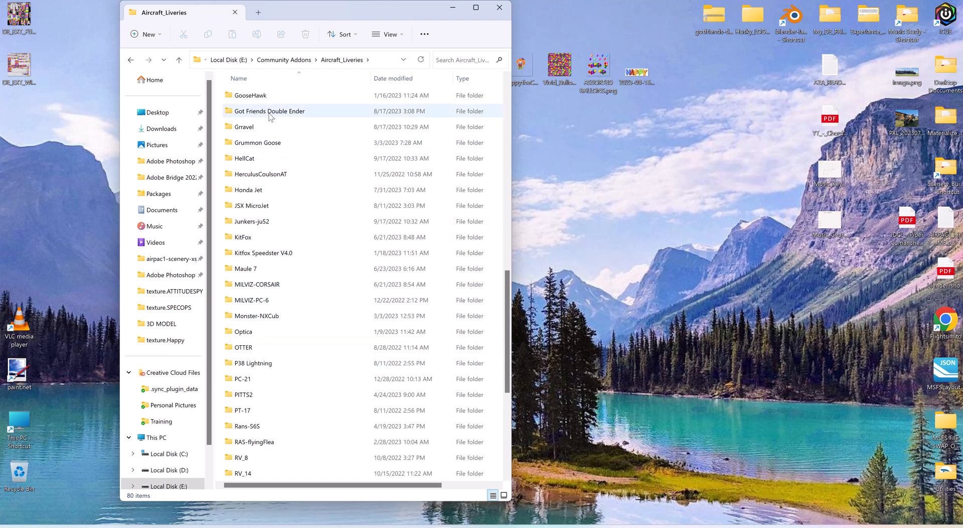
mouse_move(259, 111)
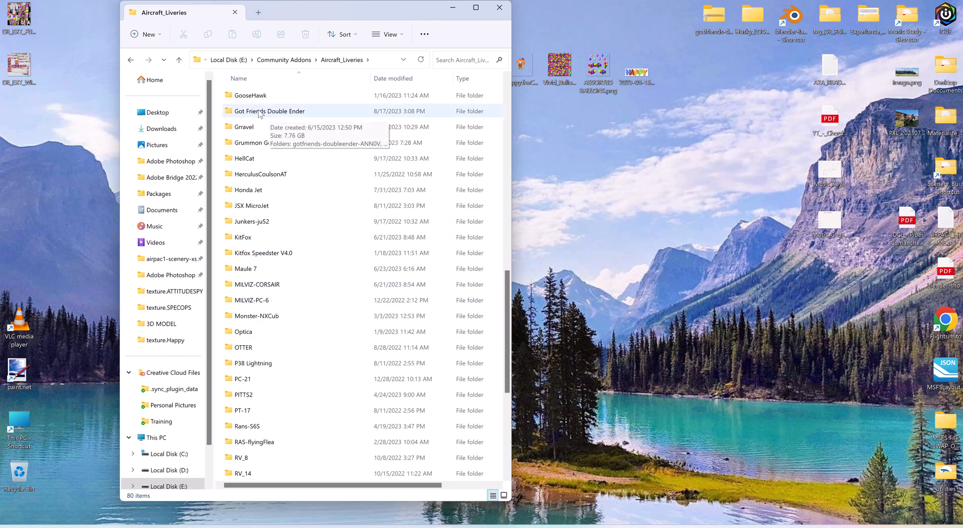
left_click(259, 111)
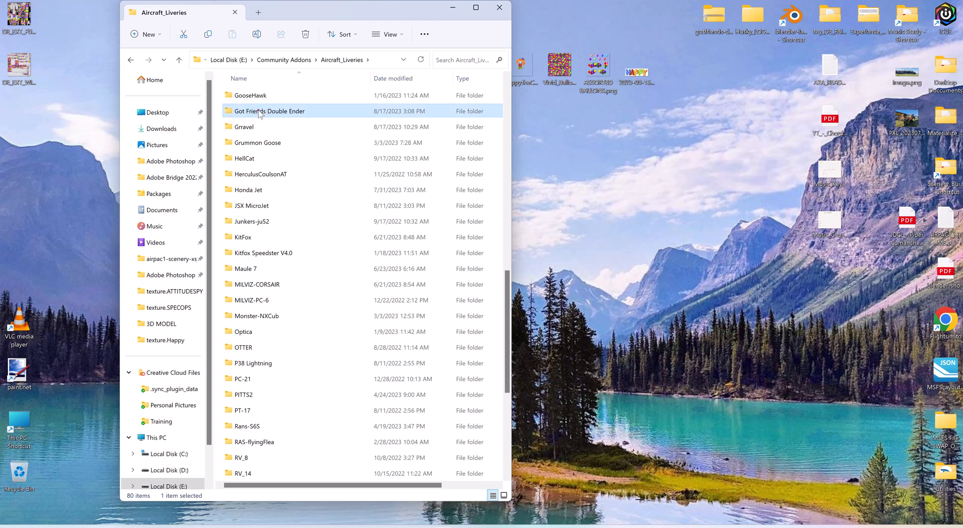
double_click(259, 111)
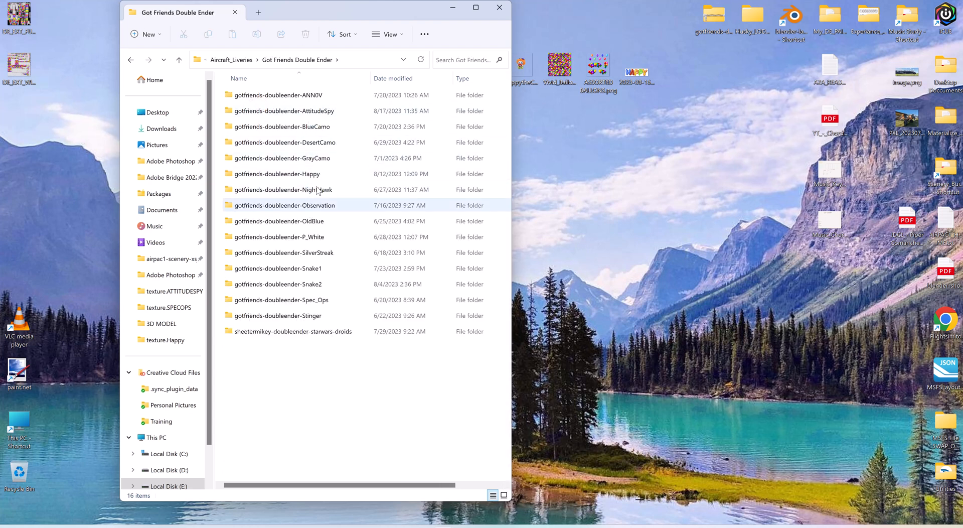
Step: Open the texture.ATTITUDESPY folder within the SimObjects Airplanes folder of the gotfriends-doubleender-AttitudeSpy livery
double_click(325, 111)
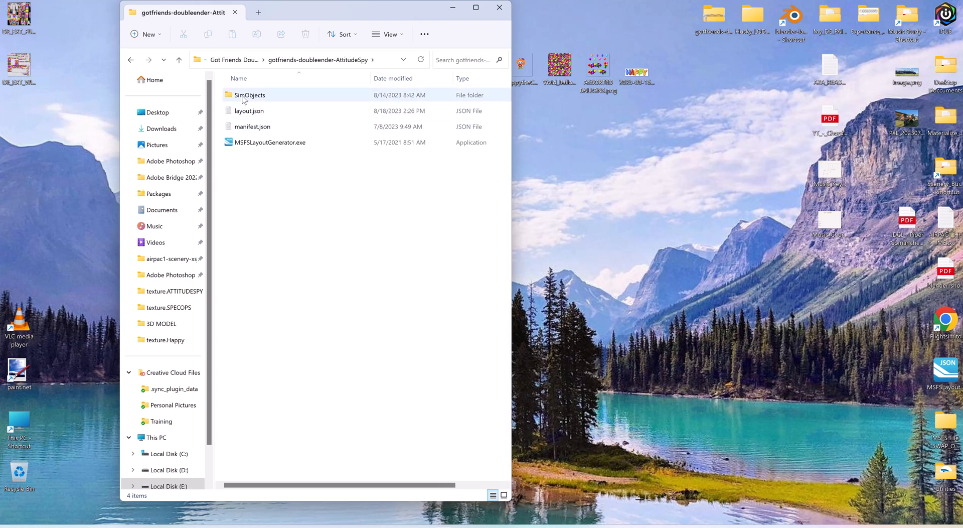
double_click(243, 96)
double_click(246, 97)
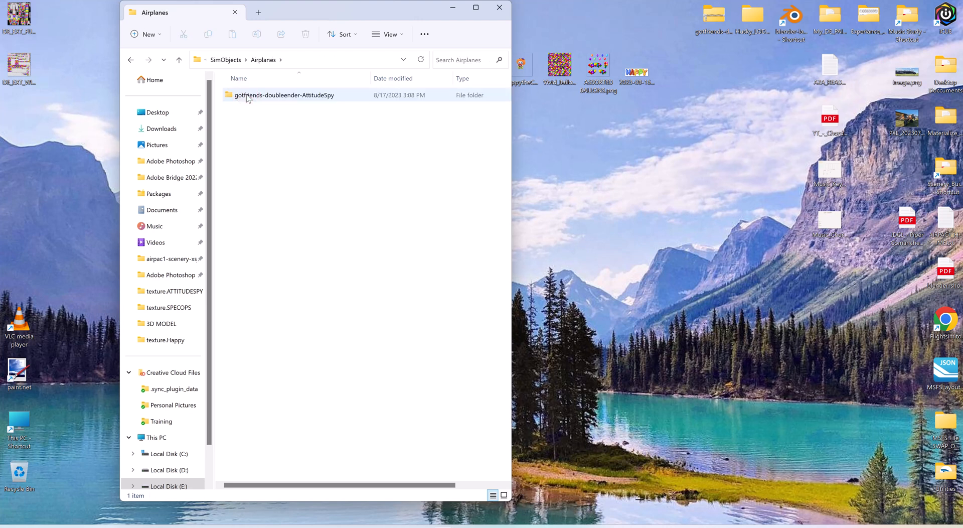
double_click(247, 96)
double_click(247, 96)
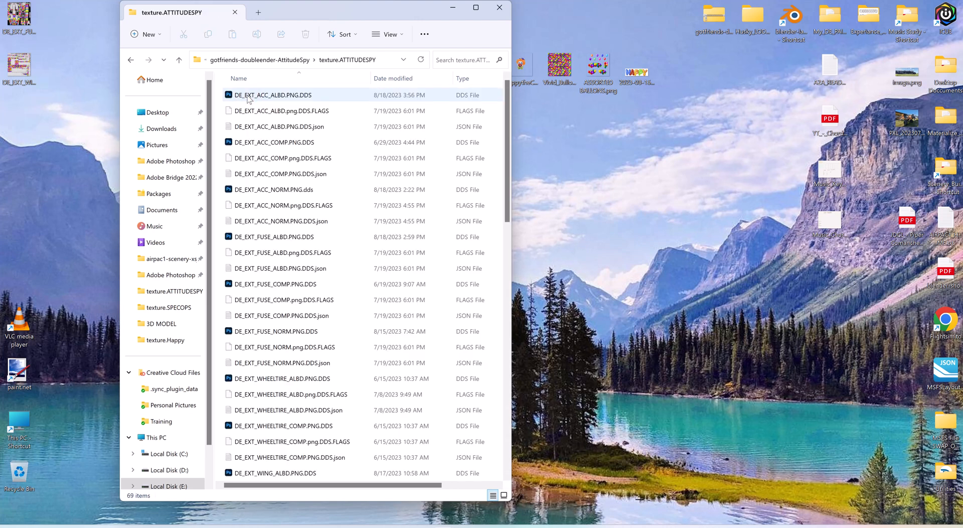
Step: Find the wing normal map DE_EXT_WING_NORM.PNG.DDS among the textures and open it in Photoshop
scroll(272, 317, "down", 1)
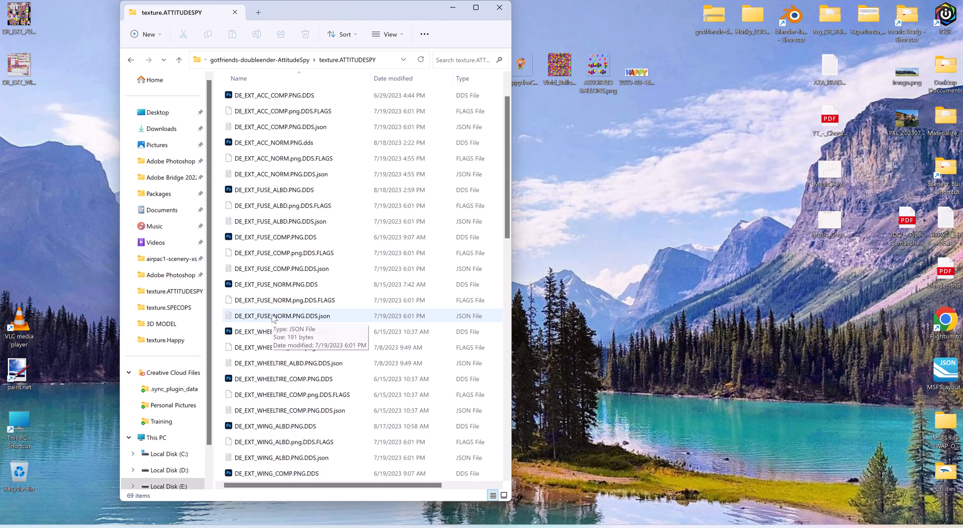
scroll(272, 318, "up", 1)
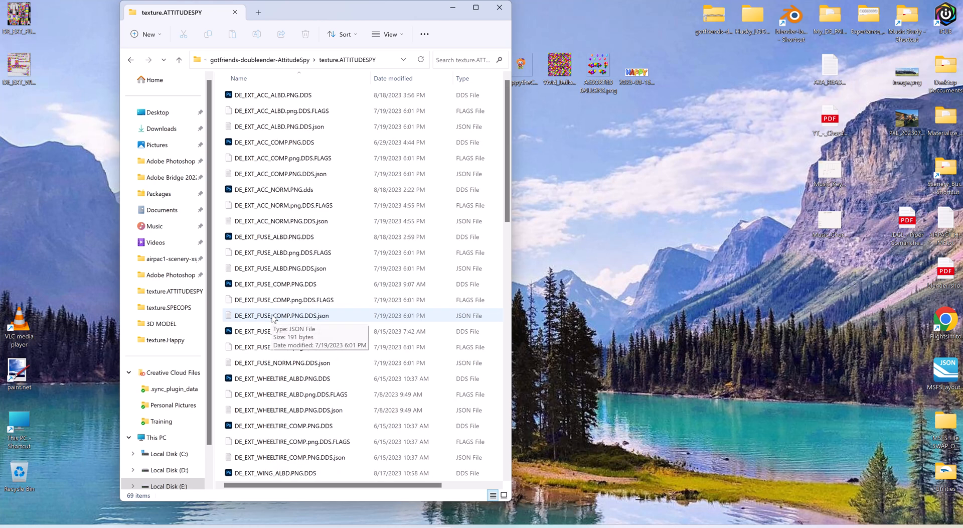
scroll(273, 318, "down", 3)
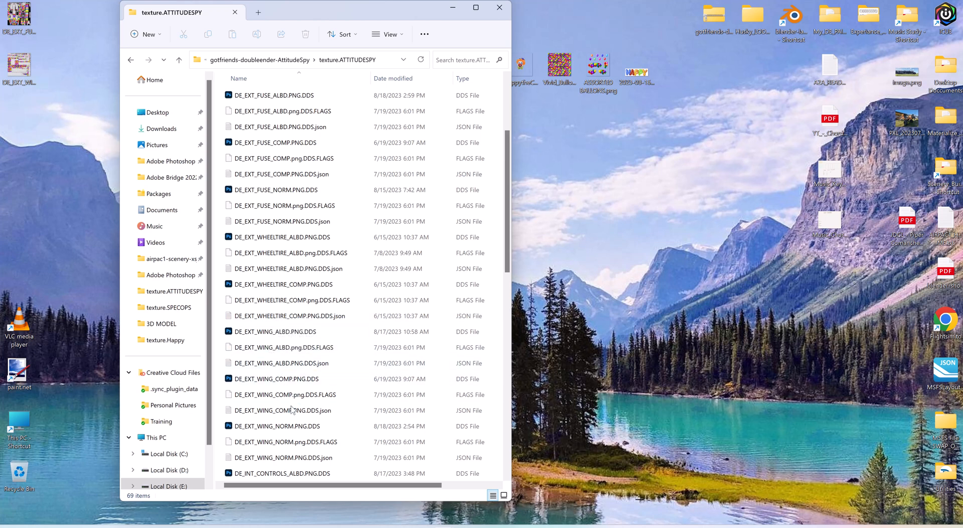
double_click(288, 428)
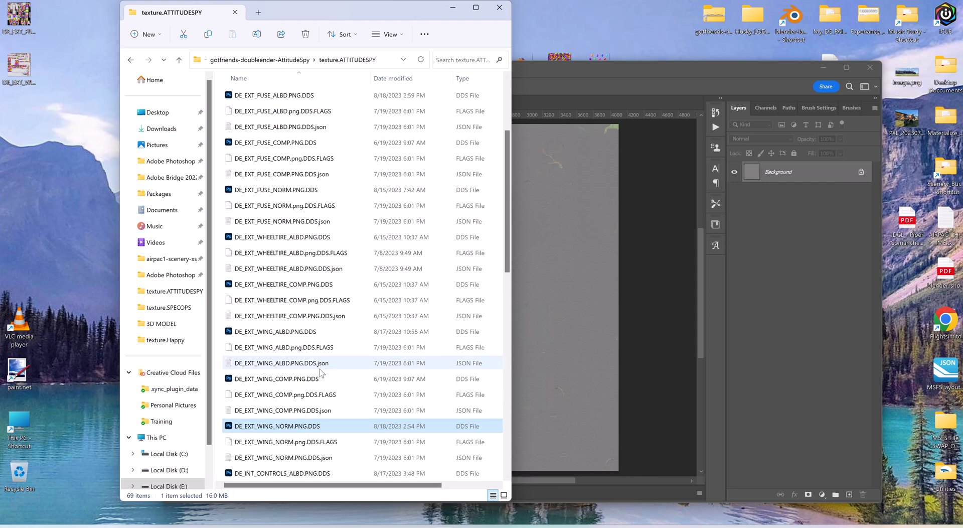
Step: Open the wing albedo texture DE_EXT_WING_ALBD.PNG.DDS without loading its transparency as an alpha channel
left_click(275, 335)
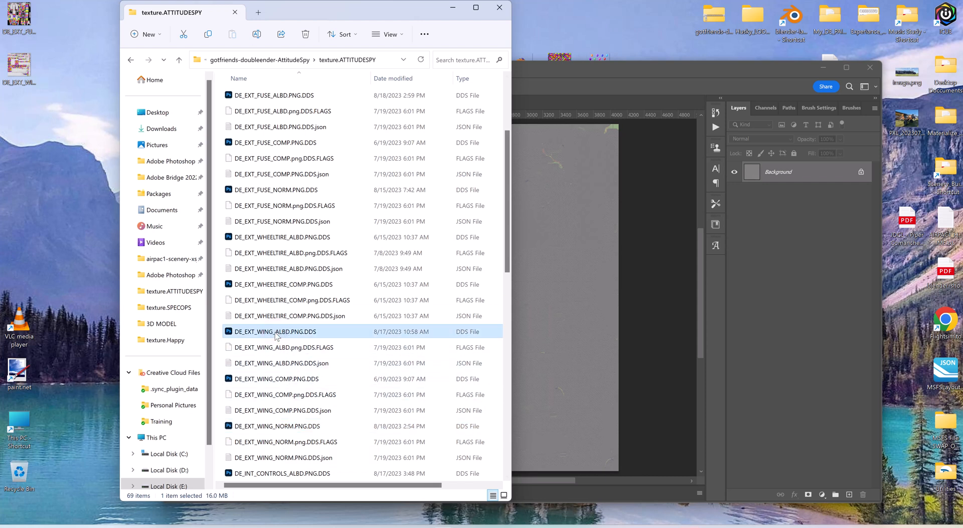
double_click(275, 335)
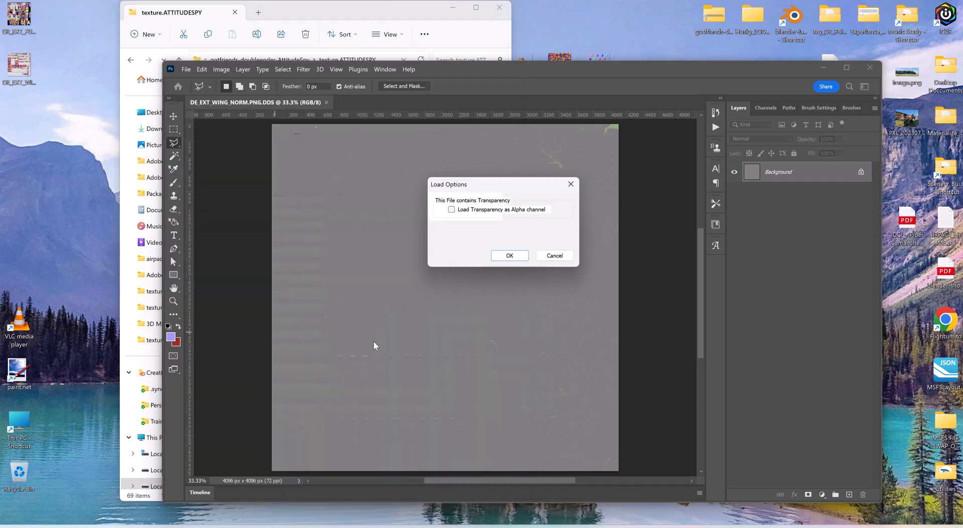
left_click(509, 255)
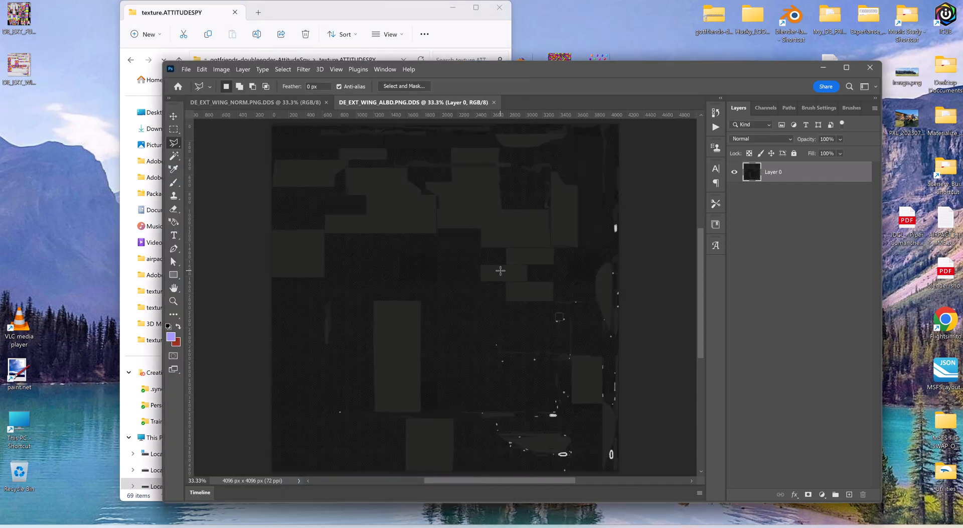
Step: Examine the carbon-fibre weave in the wing albedo texture up close
scroll(427, 409, "up", 10, "alt")
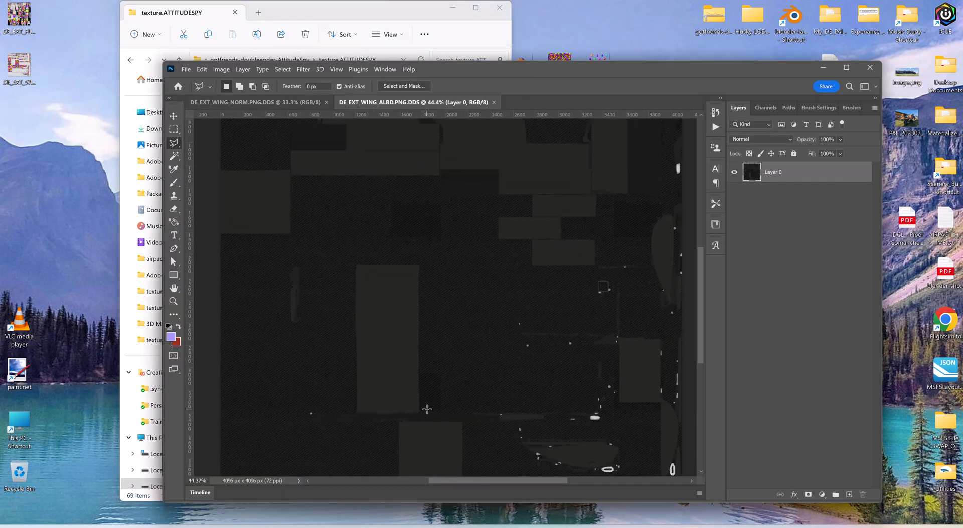
scroll(427, 409, "up", 3, "alt")
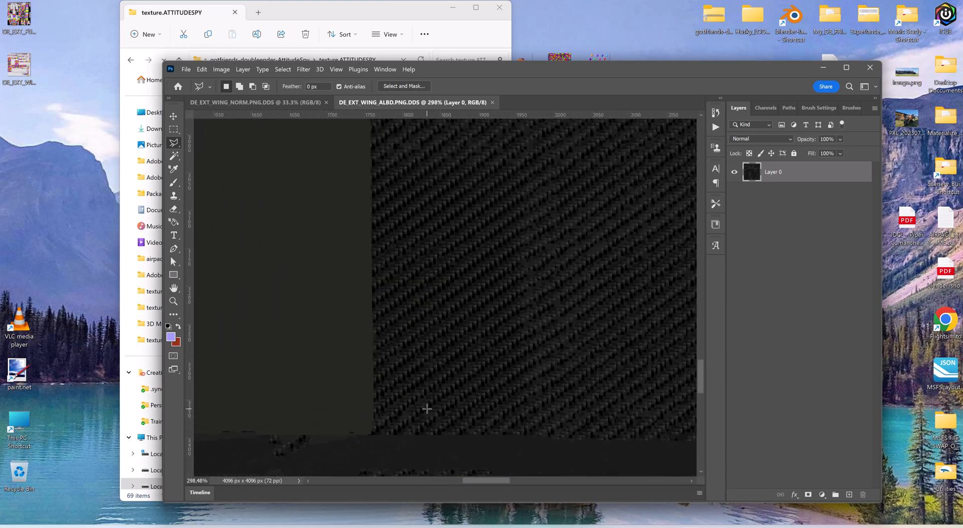
scroll(547, 261, "up", 3, "alt")
scroll(544, 266, "up", 1, "alt")
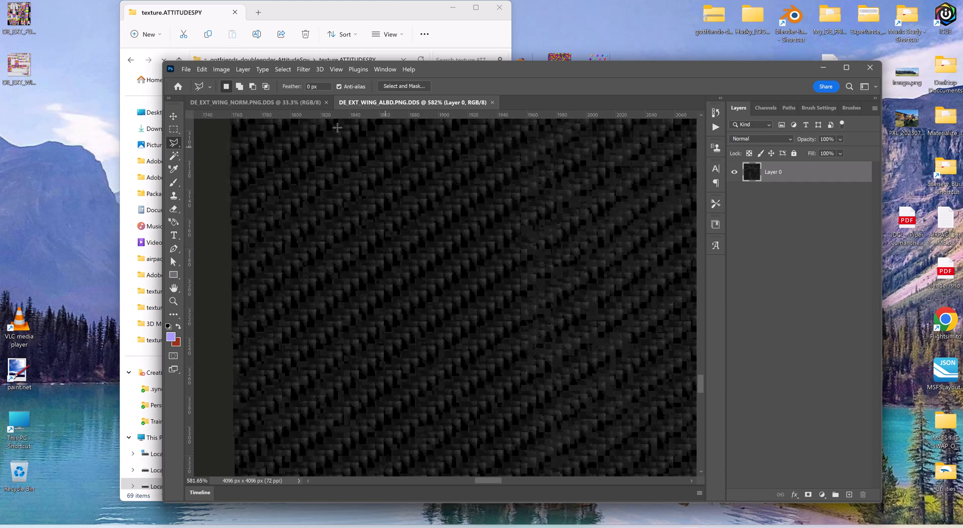
Step: Examine the weave pattern and panel edges in the wing normal map, both close up and as a whole
left_click(297, 103)
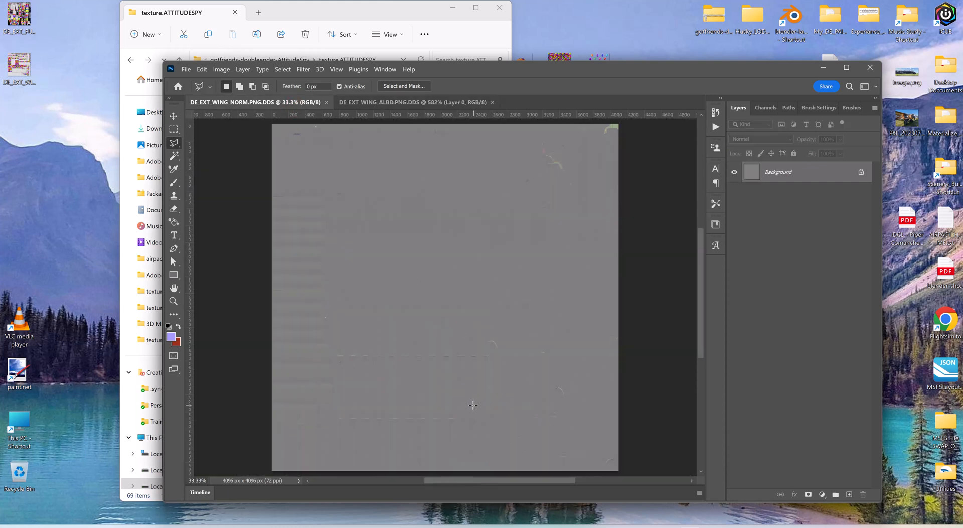
scroll(473, 404, "up", 10, "alt")
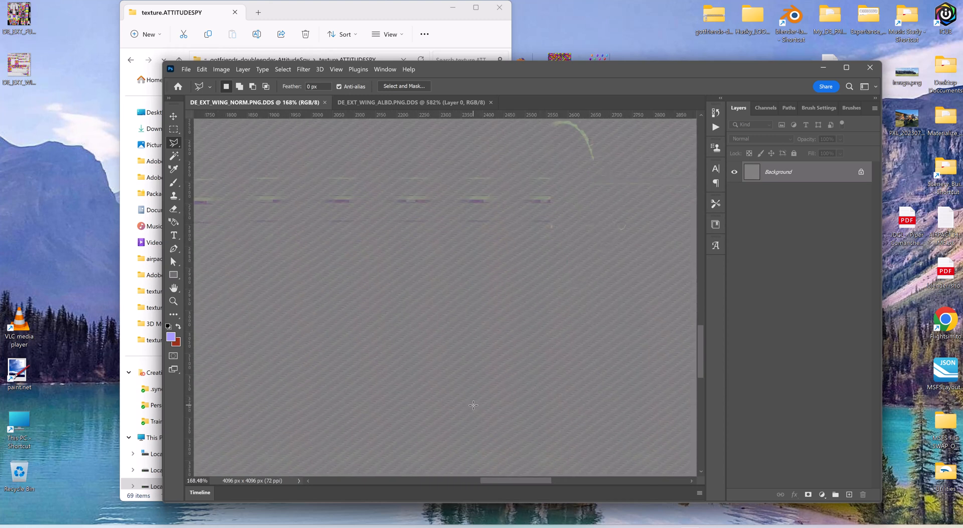
scroll(473, 404, "up", 1, "alt")
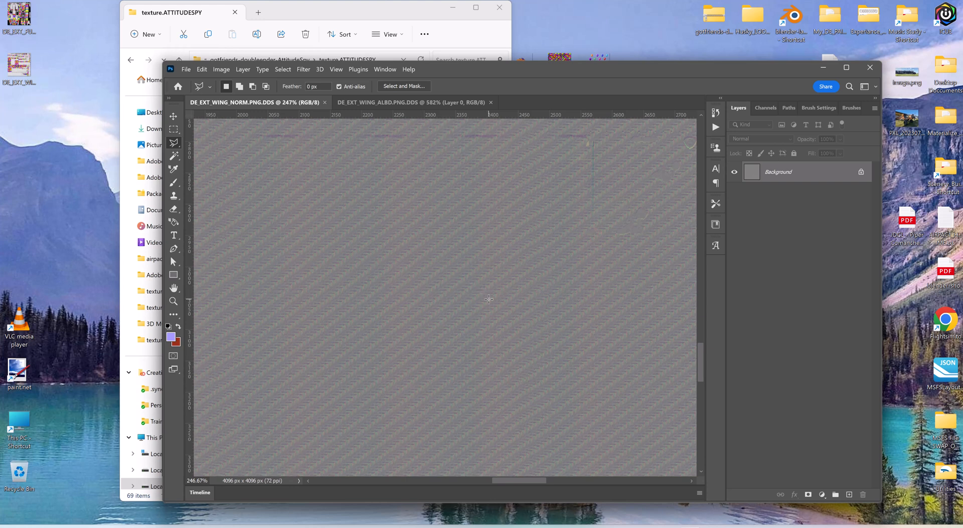
scroll(489, 298, "down", 1)
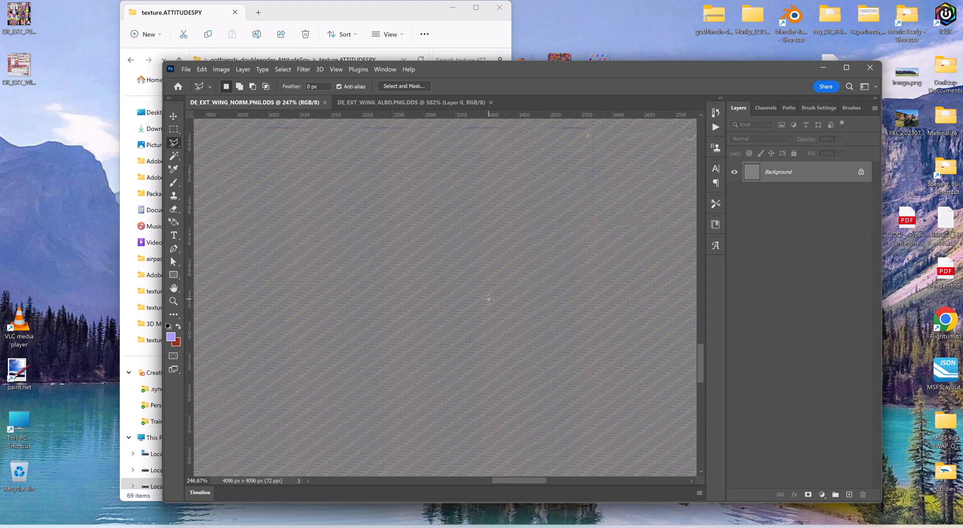
scroll(489, 298, "down", 5)
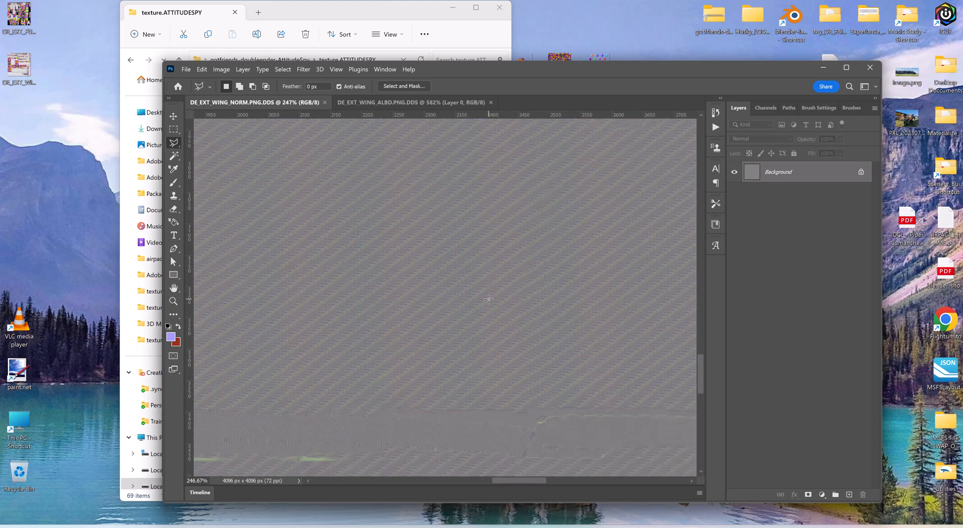
scroll(488, 298, "down", 8, "alt")
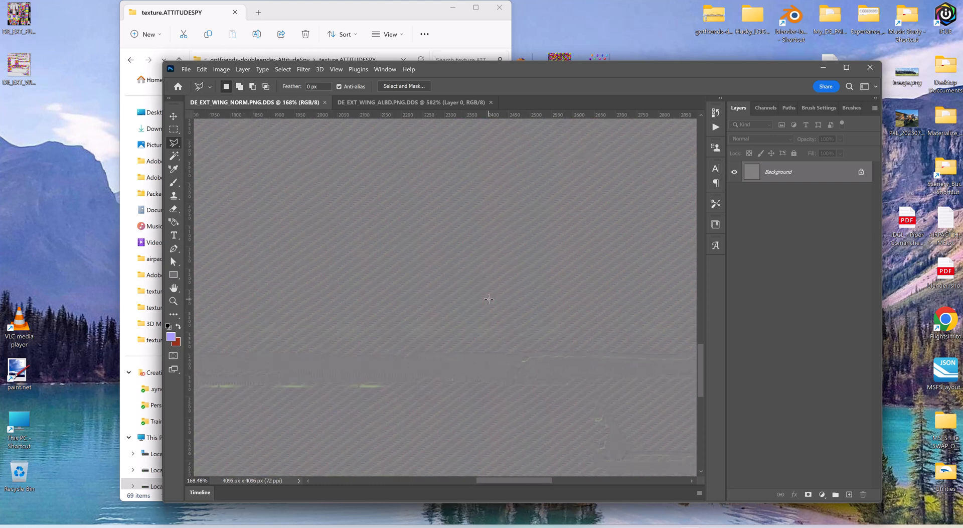
scroll(489, 299, "up", 10, "alt")
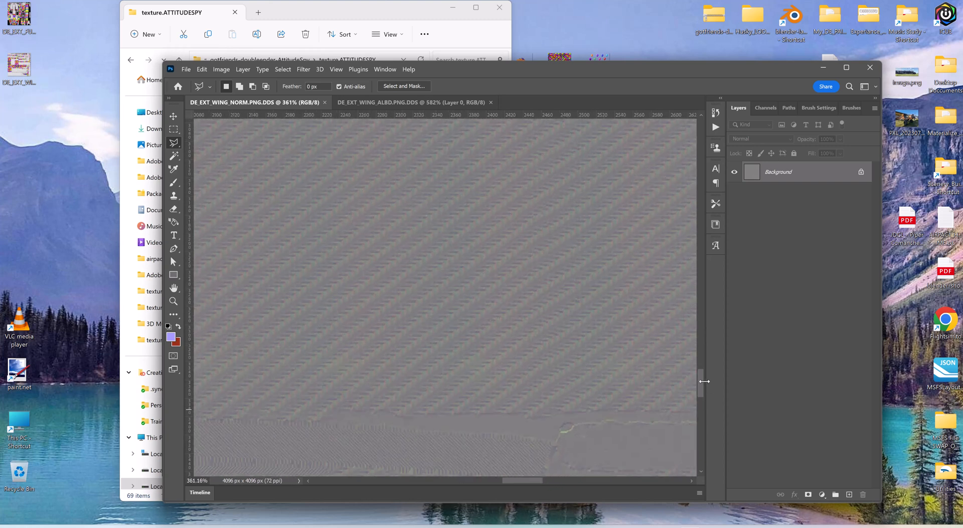
left_click_drag(703, 382, 703, 392)
scroll(500, 332, "up", 3, "alt")
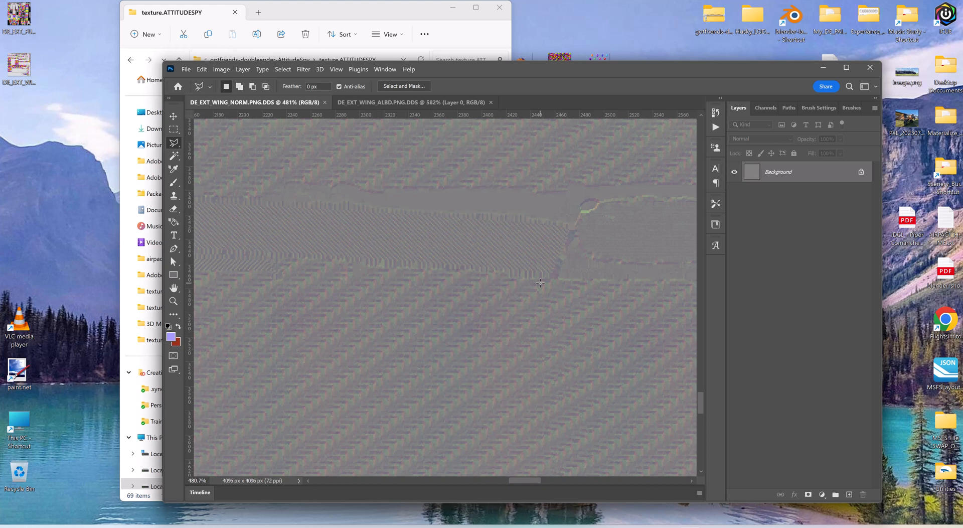
scroll(581, 278, "down", 5, "alt")
scroll(582, 277, "down", 8, "alt")
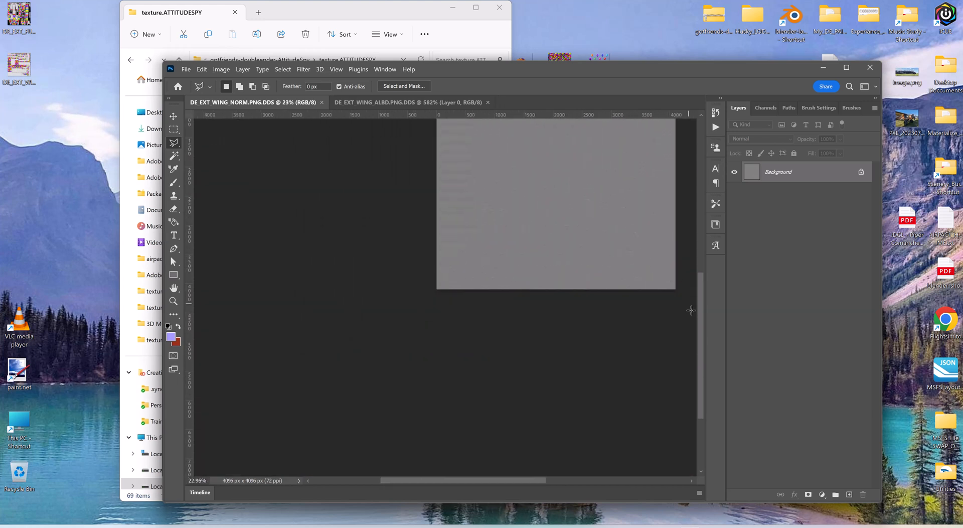
left_click_drag(698, 316, 708, 263)
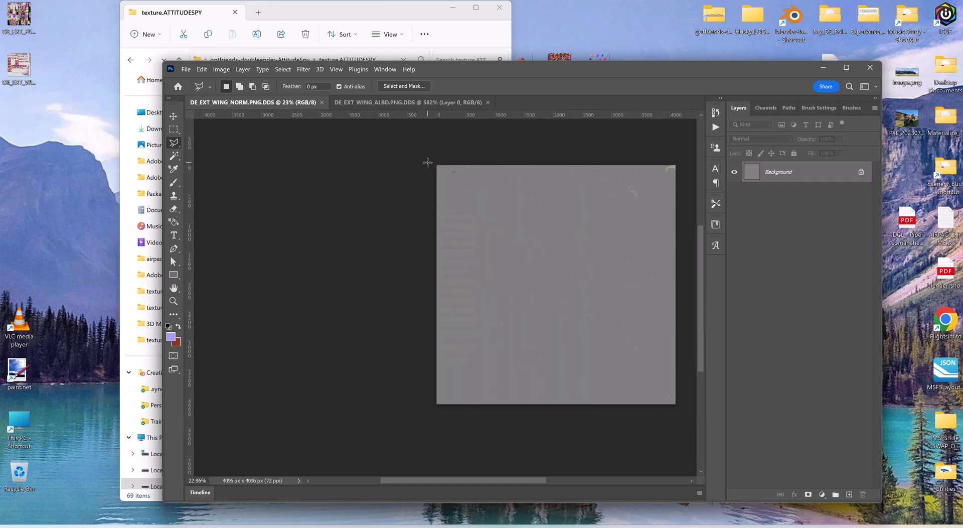
Step: Check the wing normal map's pixel dimensions and resolution in Image Size
left_click(221, 69)
left_click(235, 137)
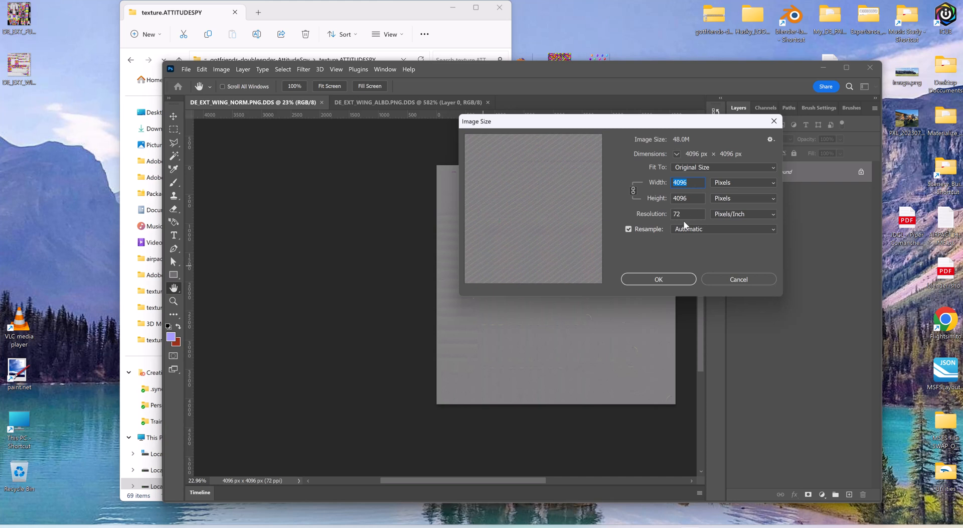
left_click(658, 280)
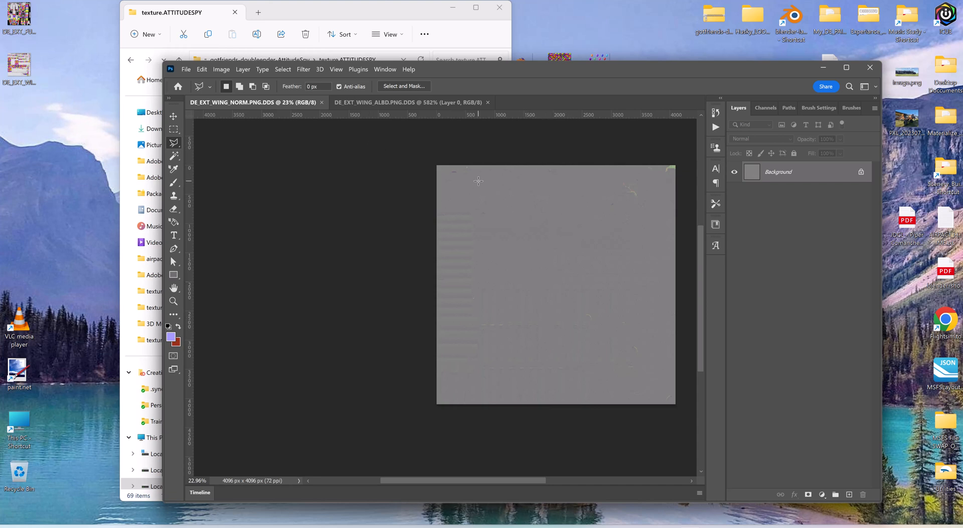
Step: Show the wing albedo texture again and review the wing texture files in the texture.ATTITUDESPY folder
left_click(413, 101)
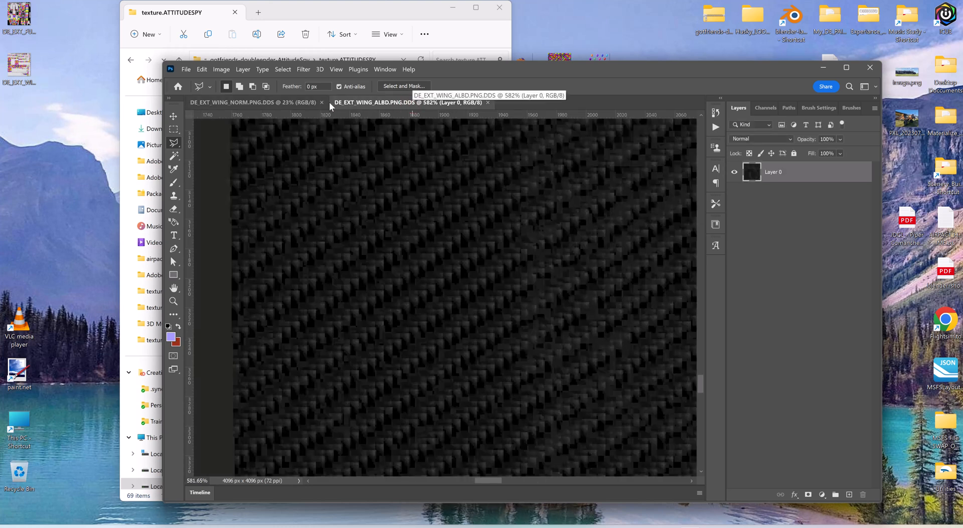
left_click(338, 15)
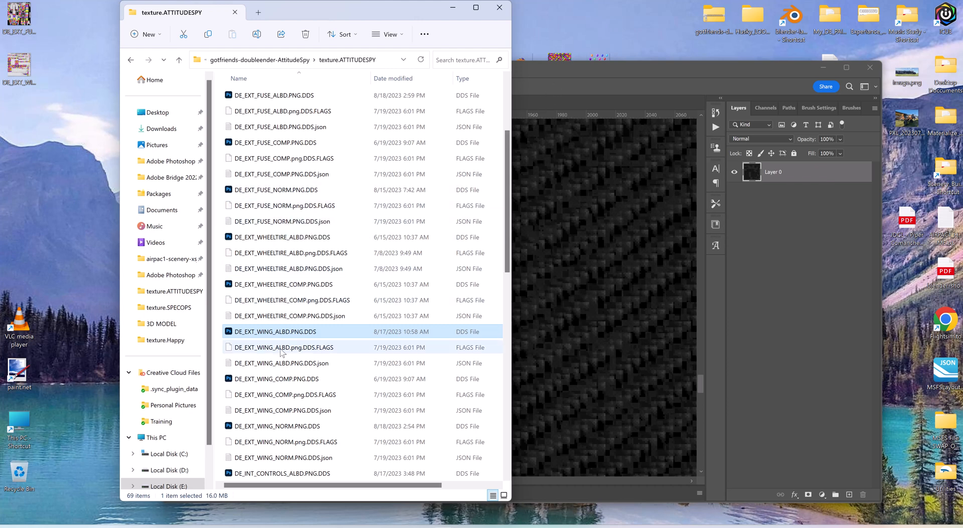
left_click(622, 82)
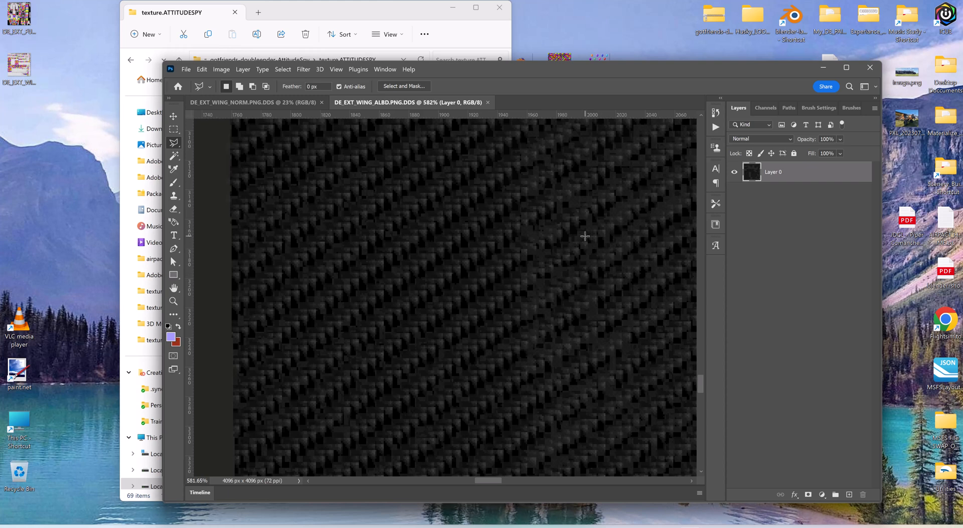
Step: Show the wing normal map and inspect the weave and raised panel details across its lower half and lower-right corner
left_click(297, 103)
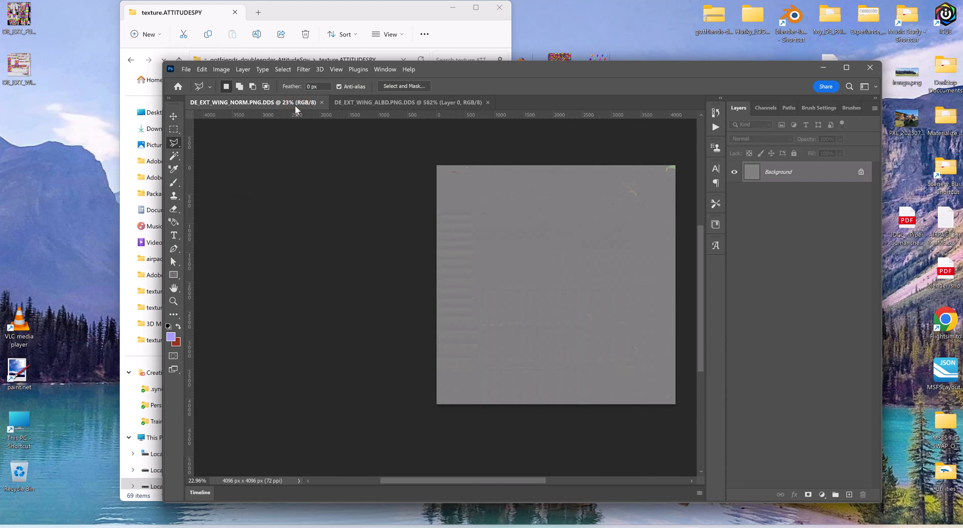
scroll(563, 289, "down", 1)
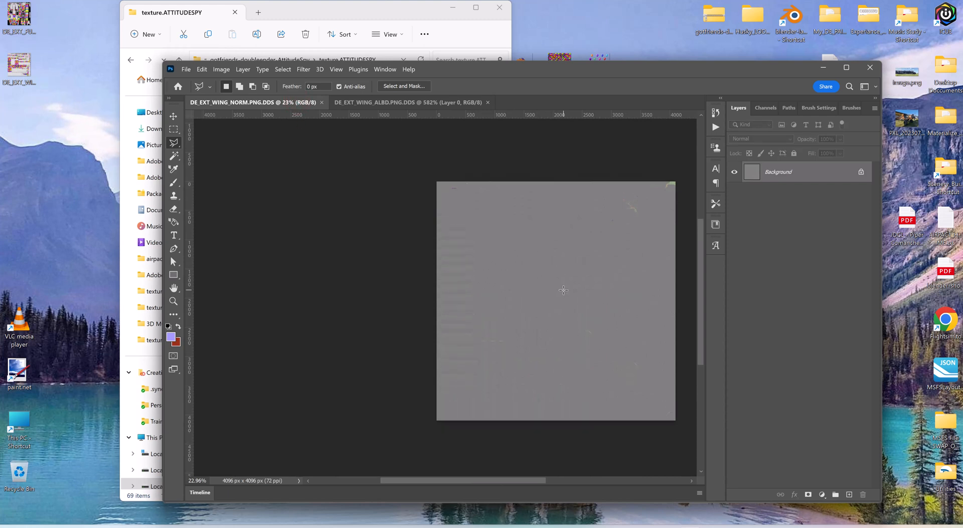
scroll(564, 293, "up", 10, "alt")
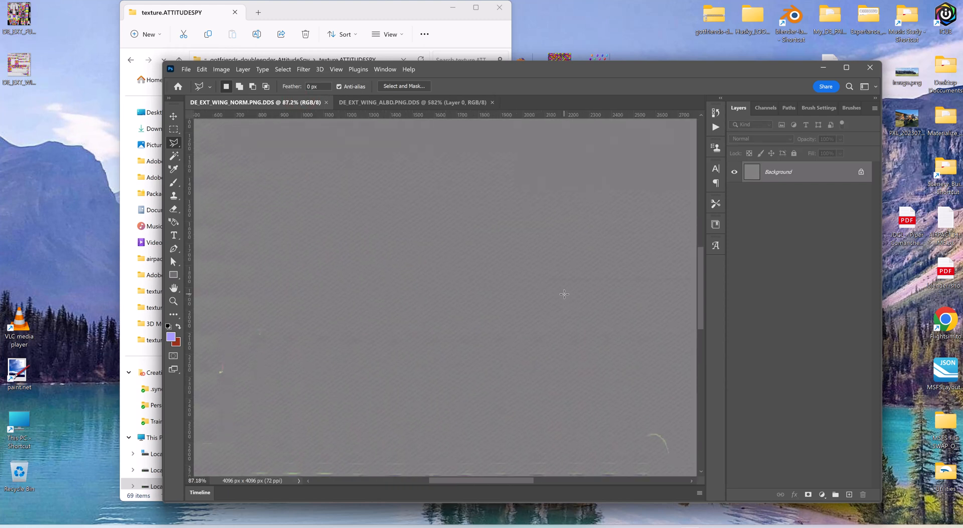
left_click_drag(702, 276, 707, 357)
scroll(613, 386, "down", 5, "alt")
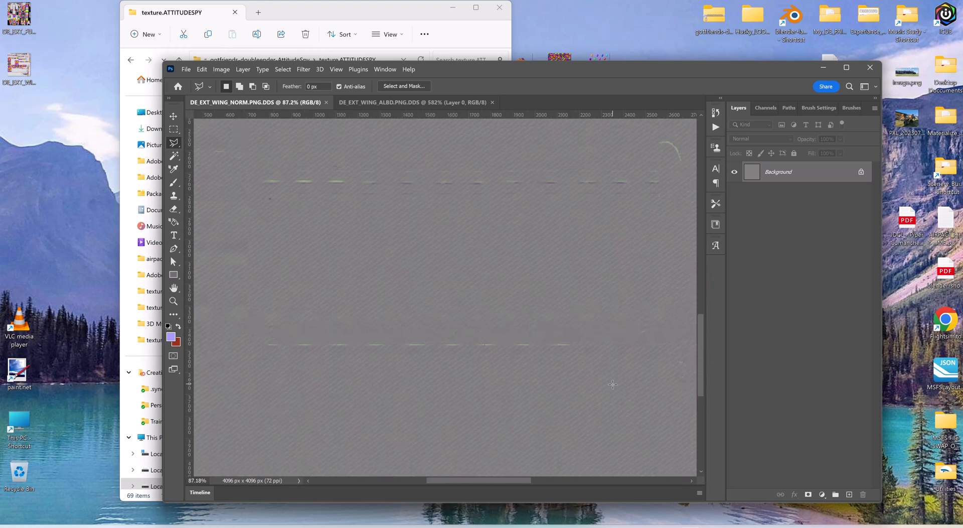
left_click_drag(518, 483, 582, 479)
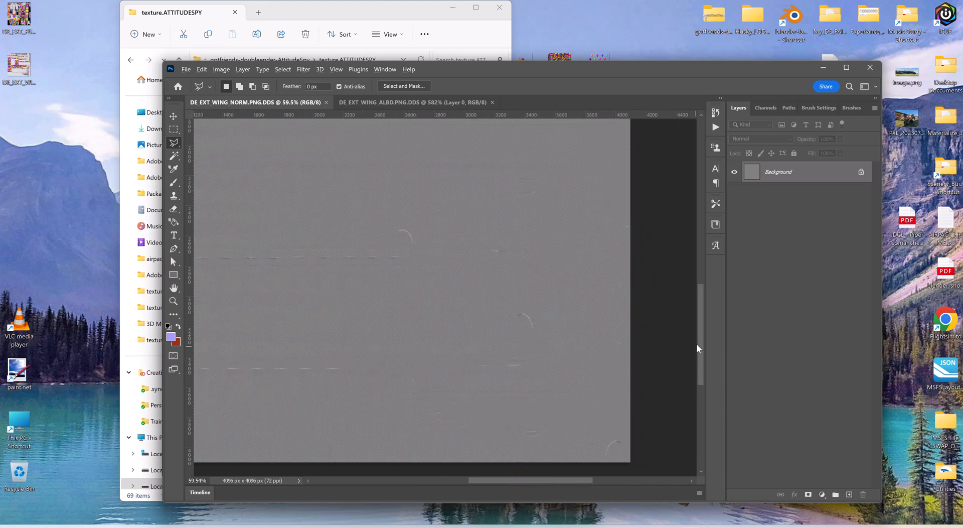
left_click_drag(700, 343, 703, 362)
scroll(640, 300, "up", 3, "alt")
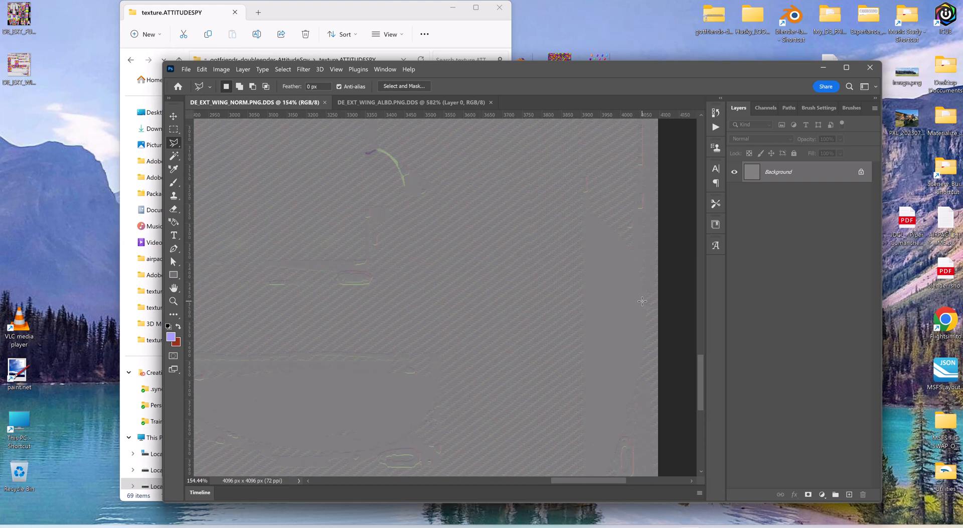
scroll(441, 399, "up", 1, "alt")
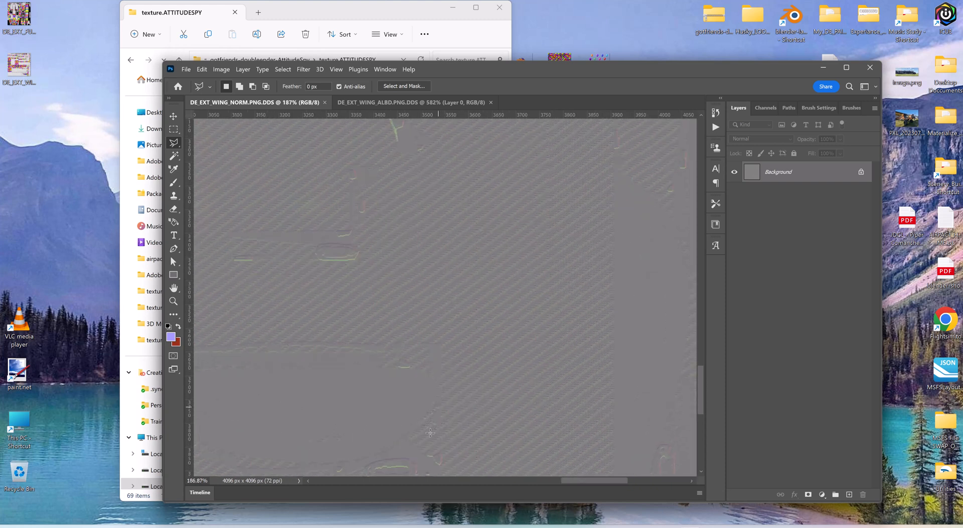
scroll(414, 458, "down", 2)
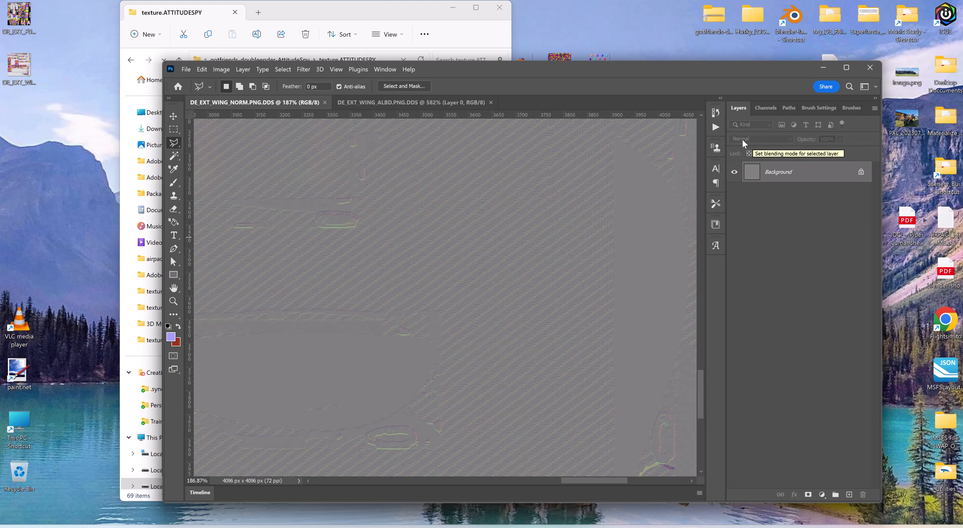
left_click(791, 140)
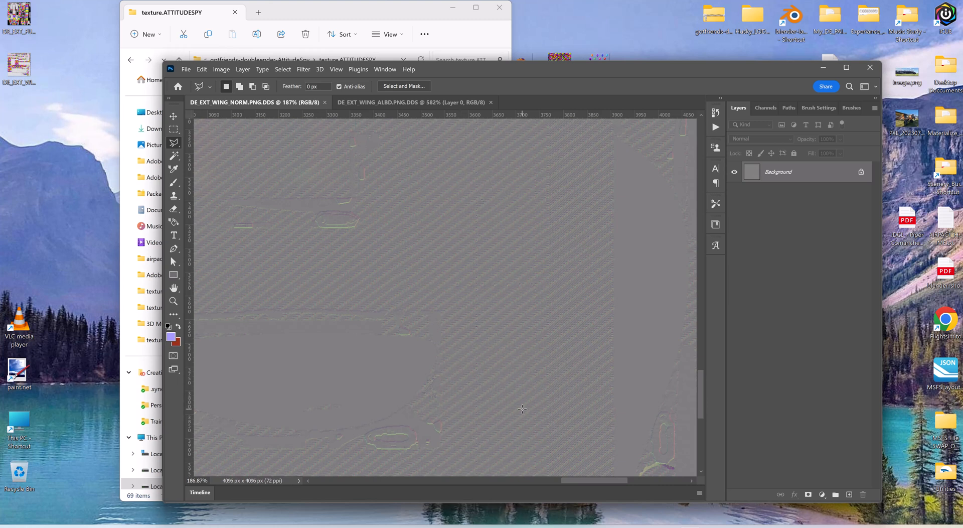
Step: Examine the curved edge marks and dashed panel lines in the wing normal map, both close up and from farther out
scroll(522, 409, "down", 5, "alt")
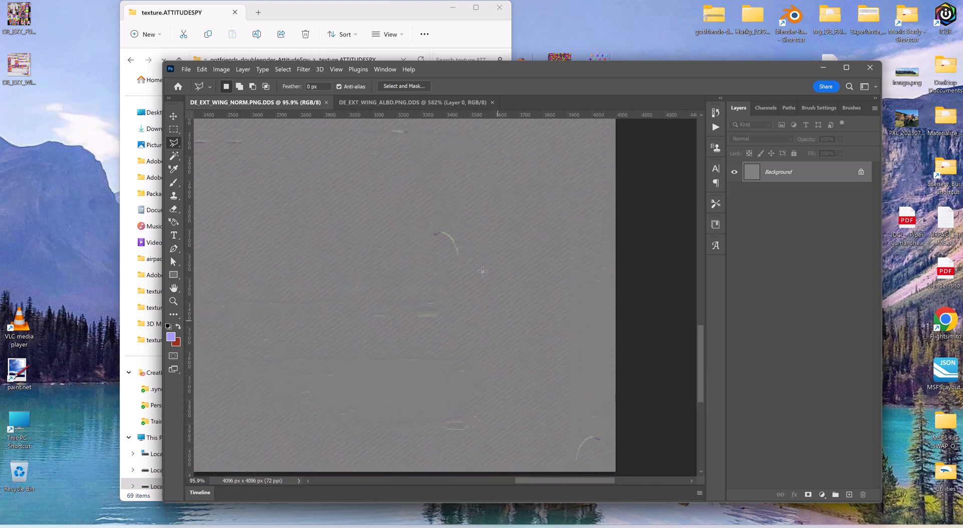
scroll(356, 258, "up", 4, "alt")
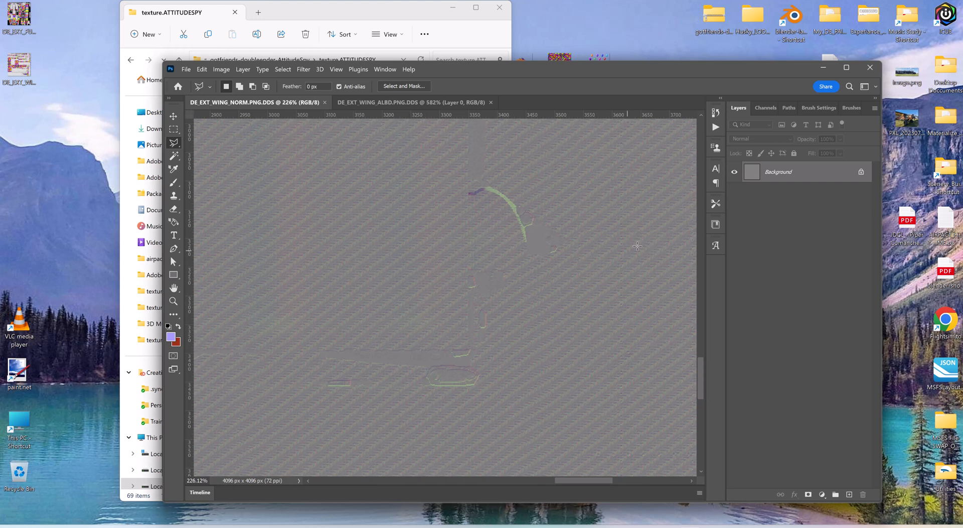
scroll(627, 281, "down", 2)
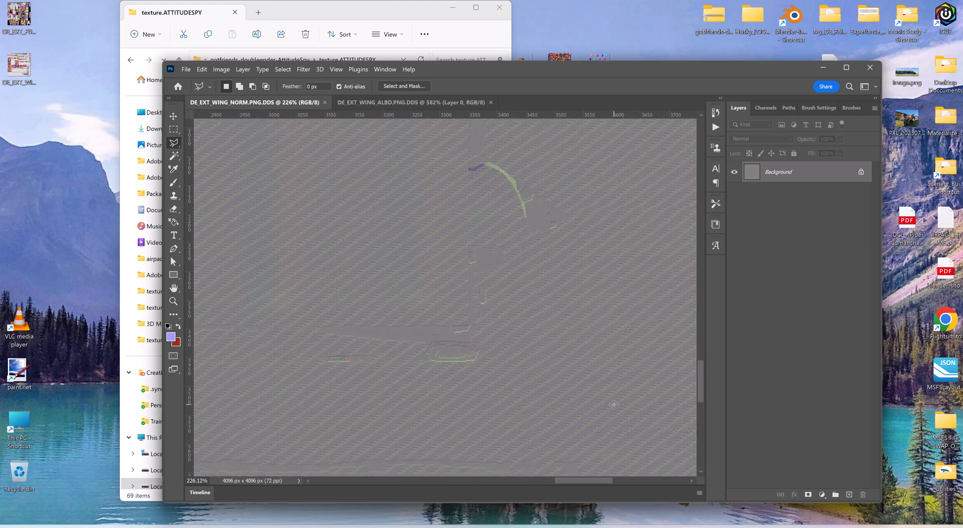
scroll(610, 421, "down", 8, "alt")
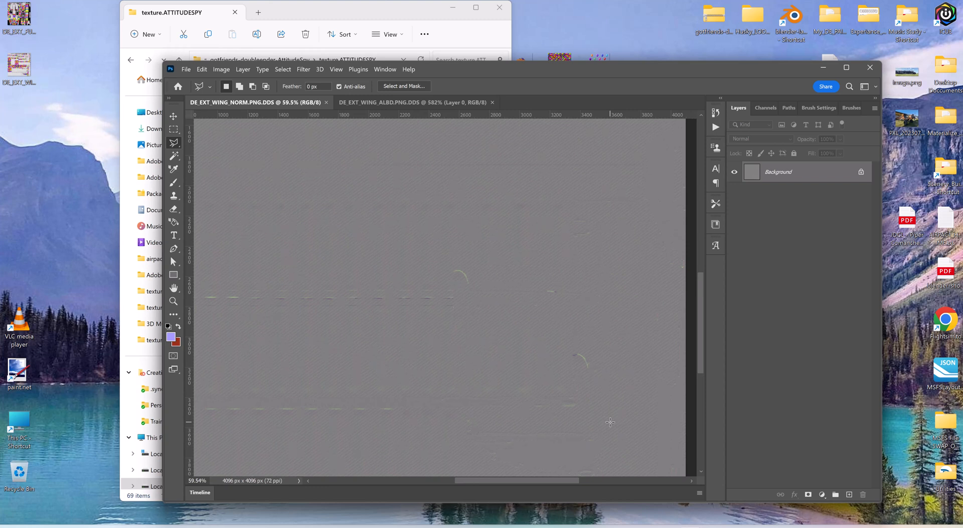
scroll(514, 323, "down", 1, "alt")
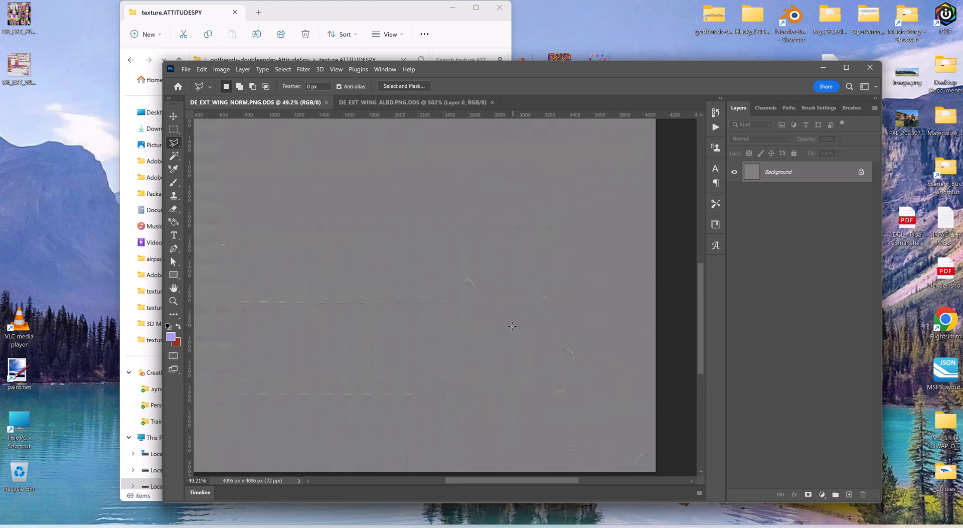
scroll(356, 267, "up", 1, "alt")
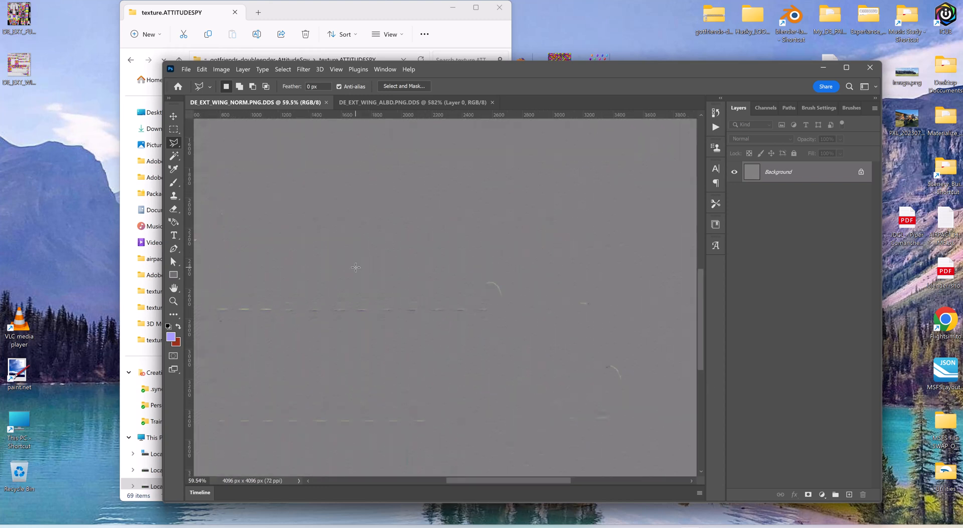
scroll(355, 267, "up", 4, "alt")
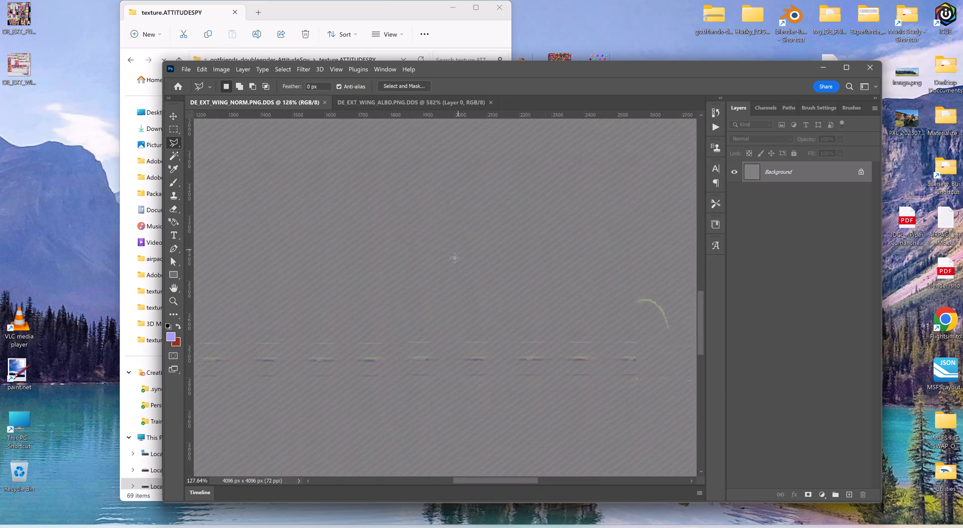
scroll(452, 256, "down", 4, "alt")
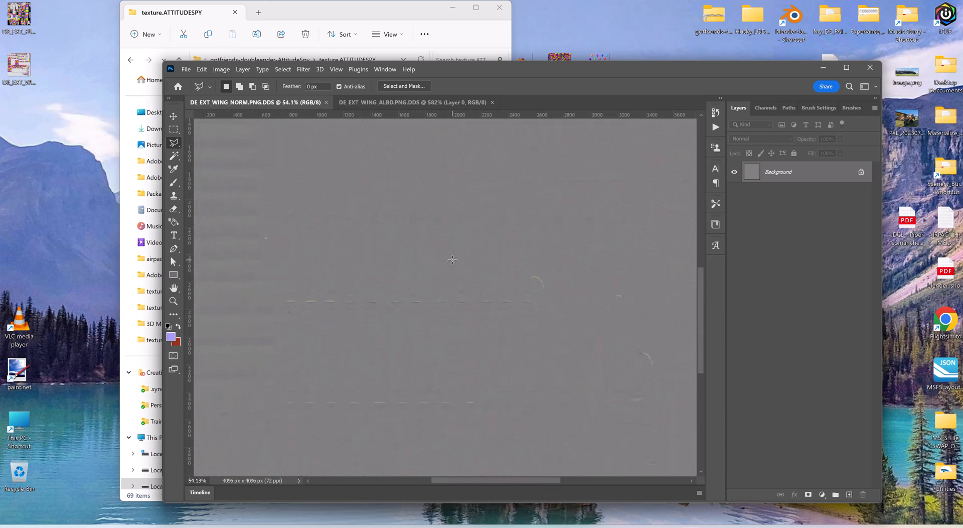
scroll(452, 260, "down", 2, "alt")
scroll(453, 260, "down", 1, "alt")
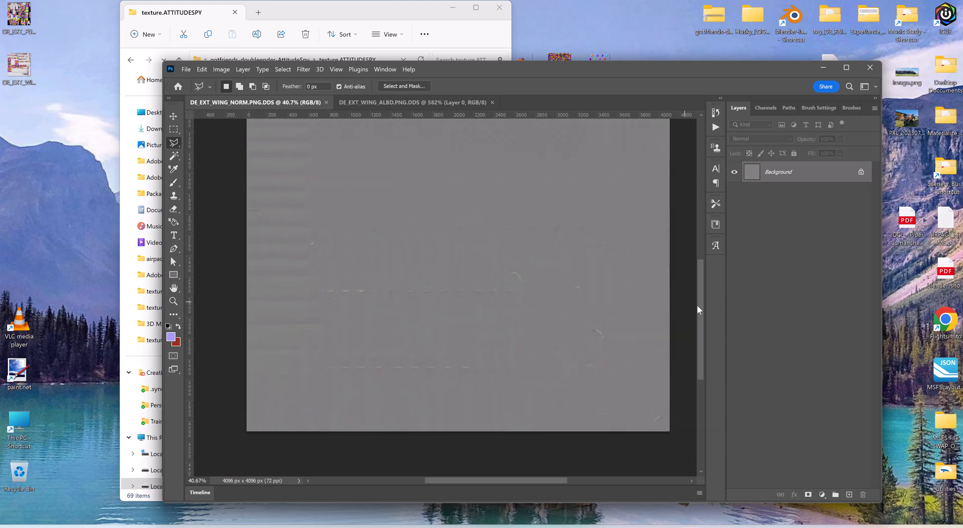
Step: Inspect the upper part of the wing normal map, comparing the whole area with the weave pattern up close
left_click_drag(701, 306, 708, 251)
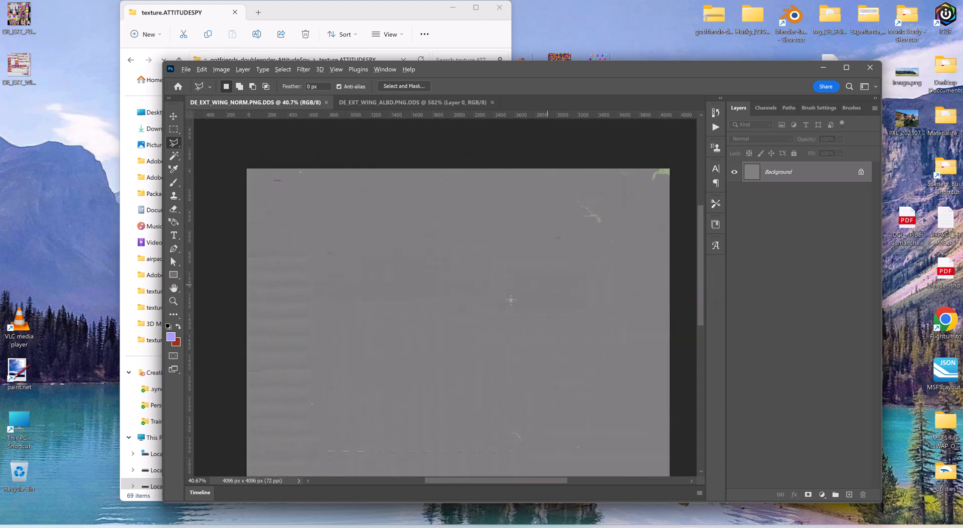
scroll(489, 307, "down", 2, "alt")
scroll(489, 308, "up", 4, "alt")
scroll(489, 307, "up", 1, "alt")
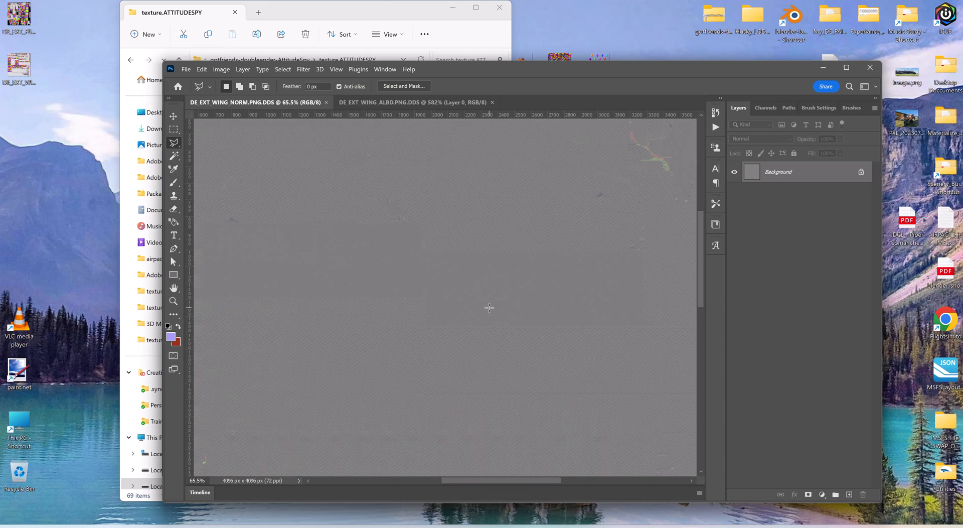
scroll(489, 307, "up", 4, "alt")
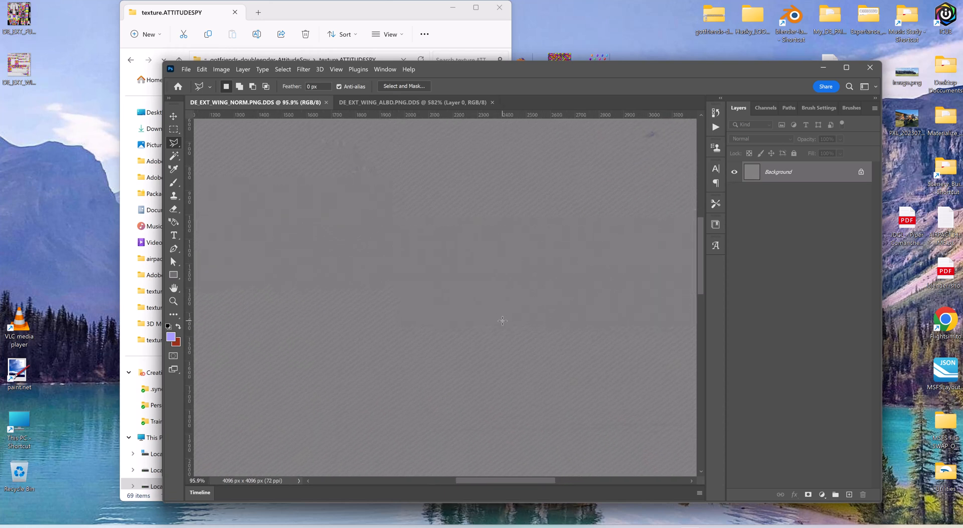
scroll(503, 321, "down", 2, "alt")
scroll(502, 320, "down", 3, "alt")
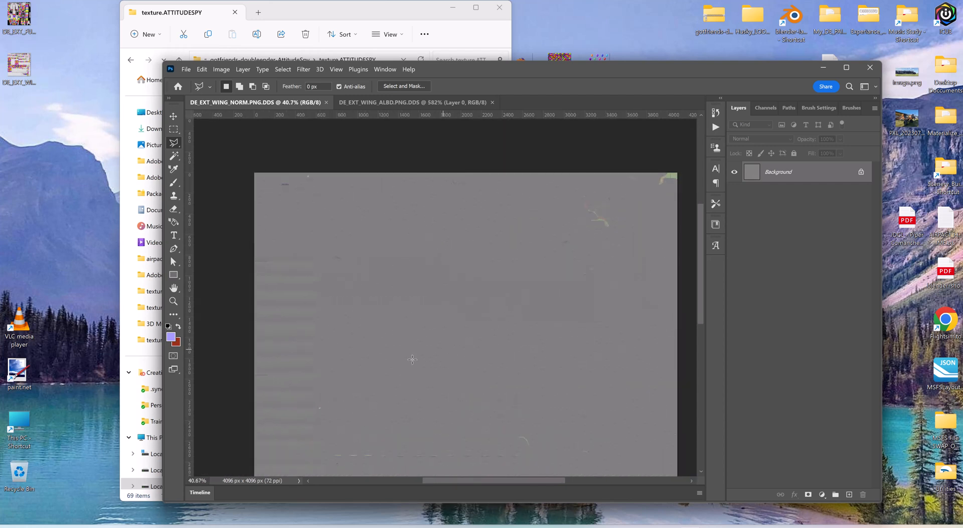
scroll(400, 359, "down", 1, "alt")
scroll(400, 359, "up", 5, "alt")
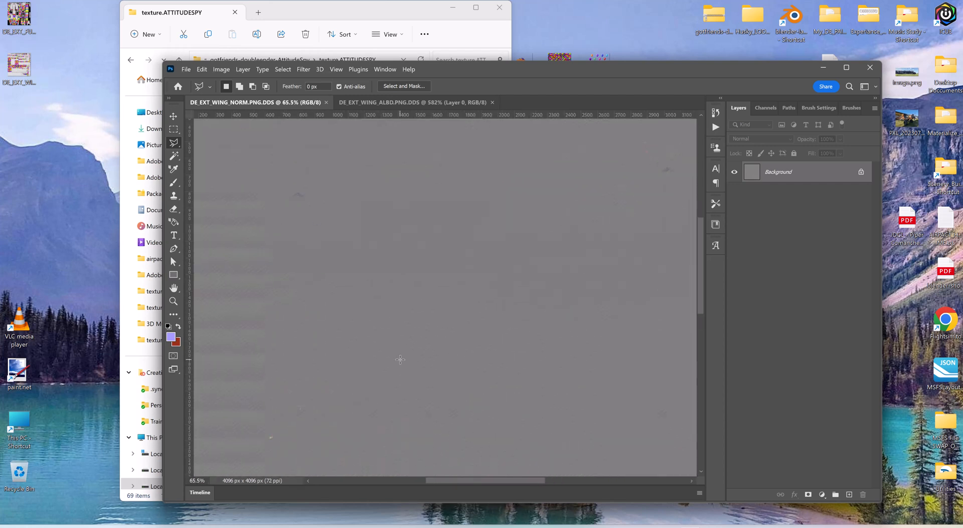
scroll(399, 357, "up", 2, "alt")
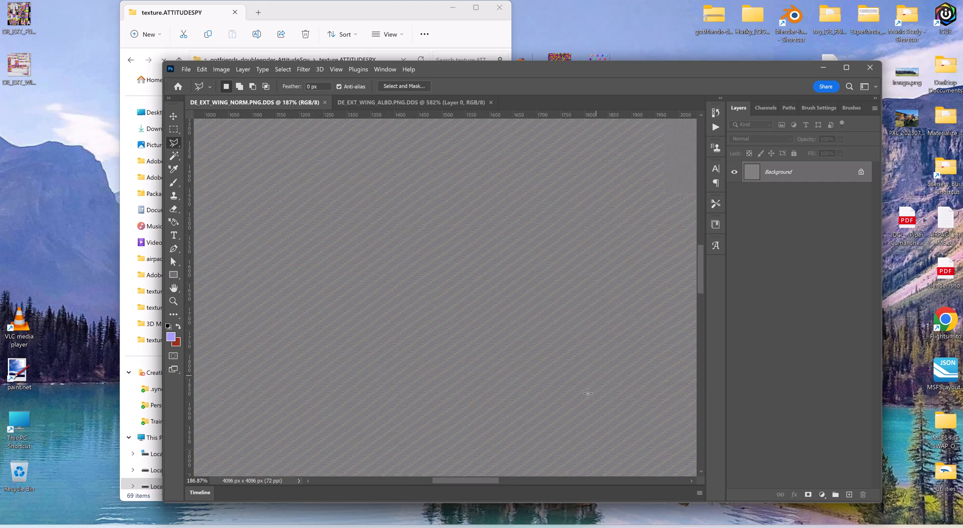
Step: Close Photoshop and the texture.ATTITUDESPY folder window
left_click(870, 67)
left_click(498, 8)
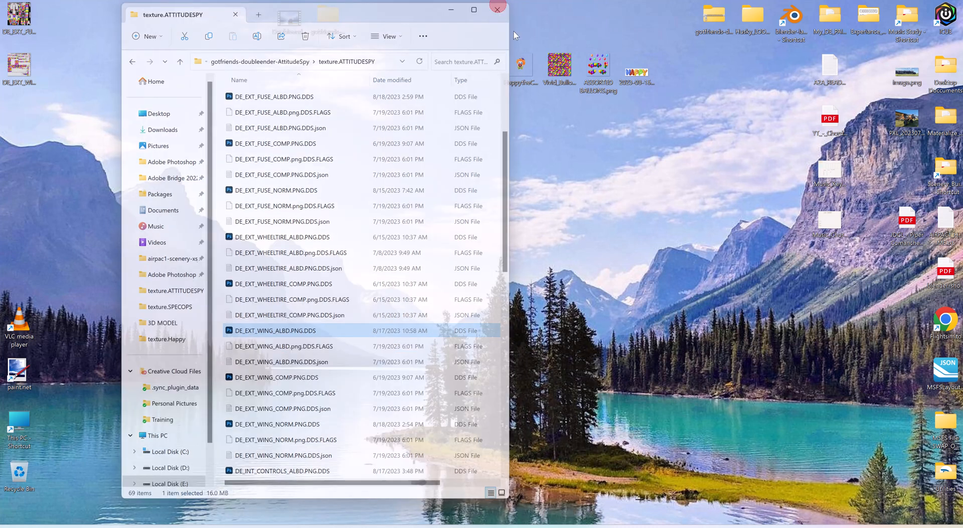